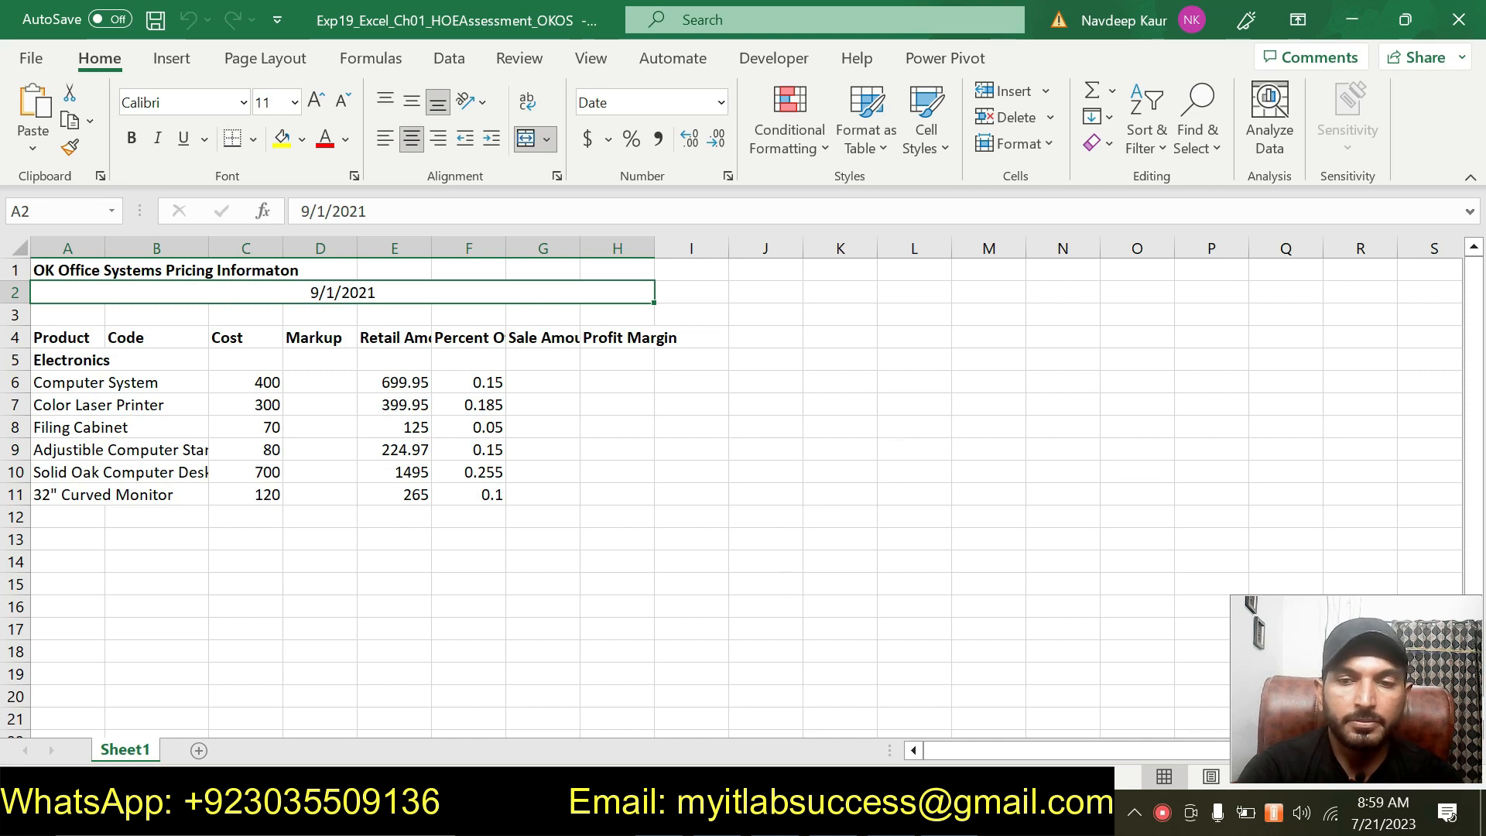
# Highlight the step 1 instructions in green in the instructions document.
pyautogui.click(774, 538)
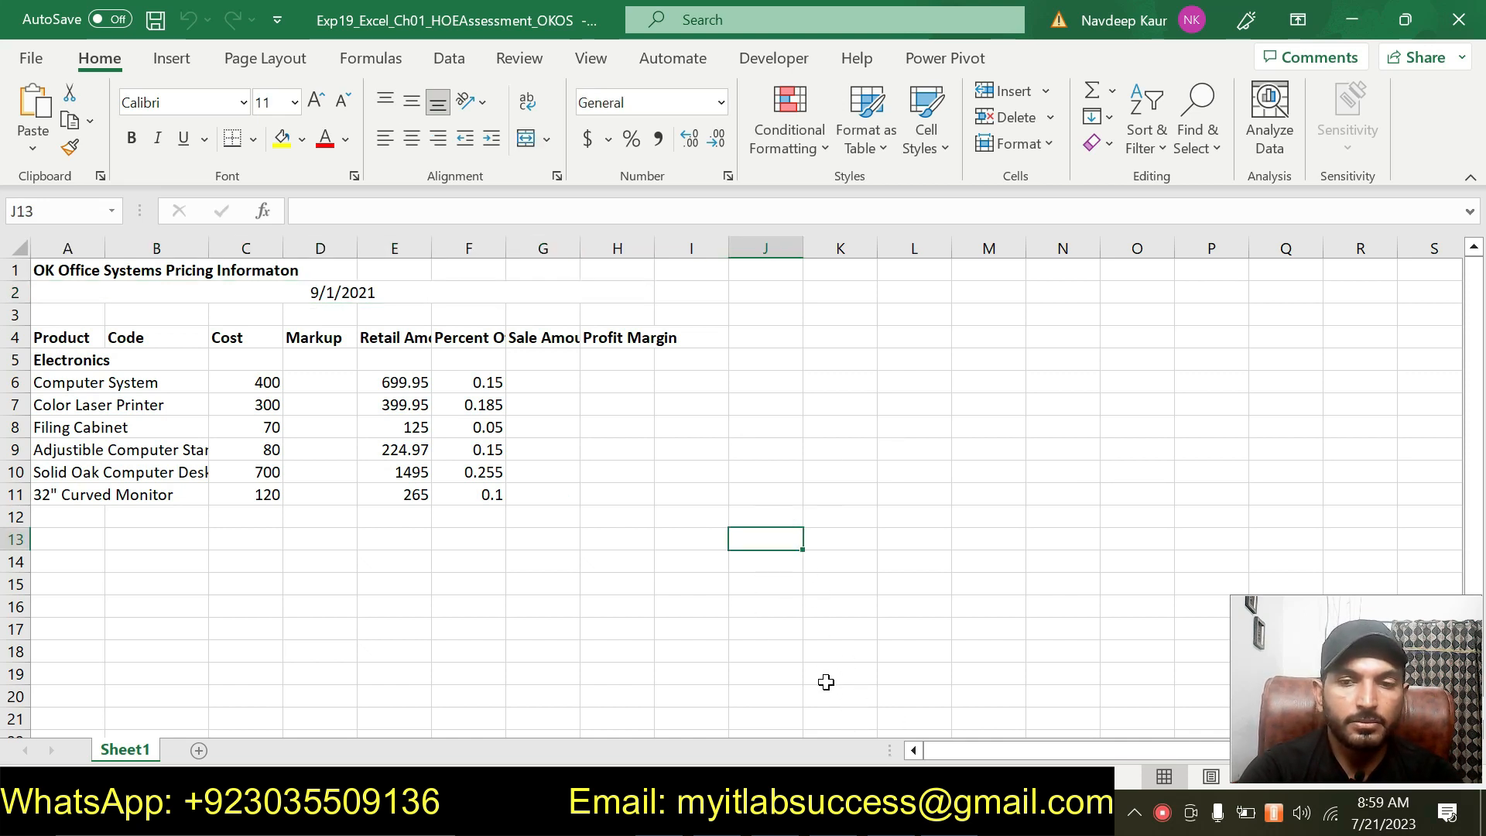
pyautogui.click(766, 814)
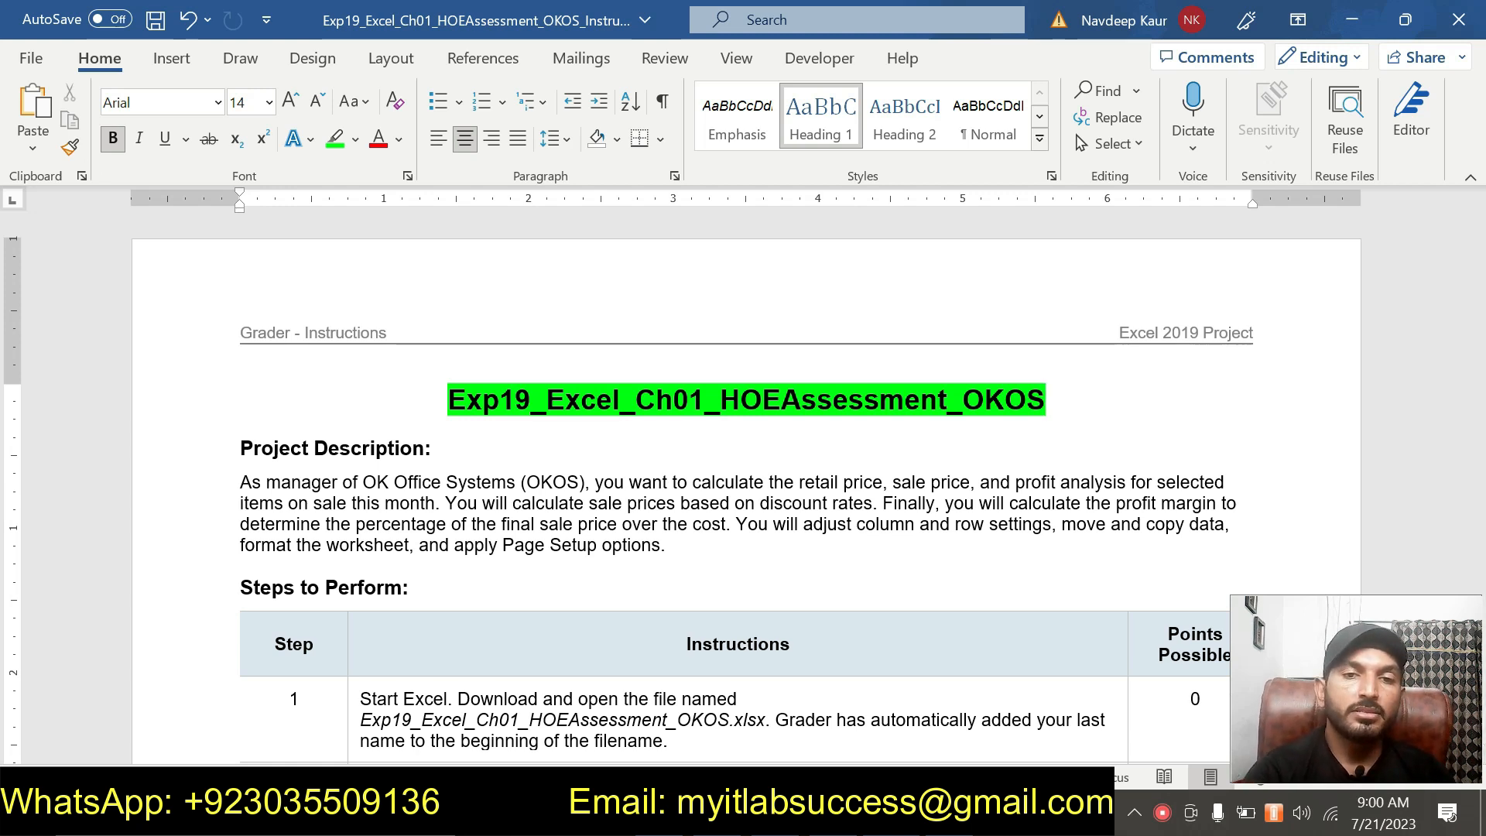
pyautogui.scroll(-1, 743, 465)
pyautogui.moveTo(671, 669); pyautogui.dragTo(362, 628)
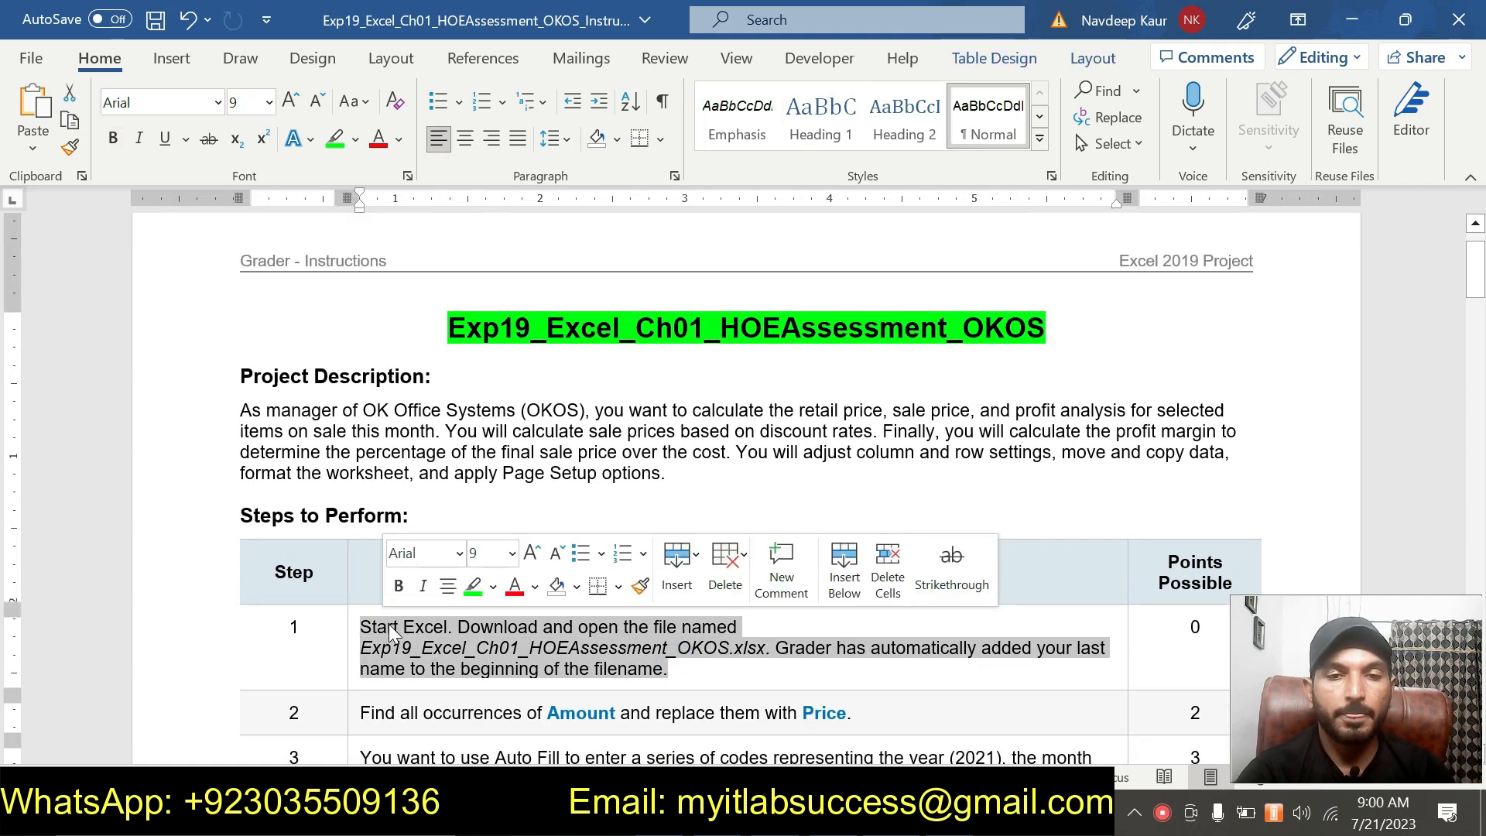
pyautogui.click(474, 588)
pyautogui.click(619, 670)
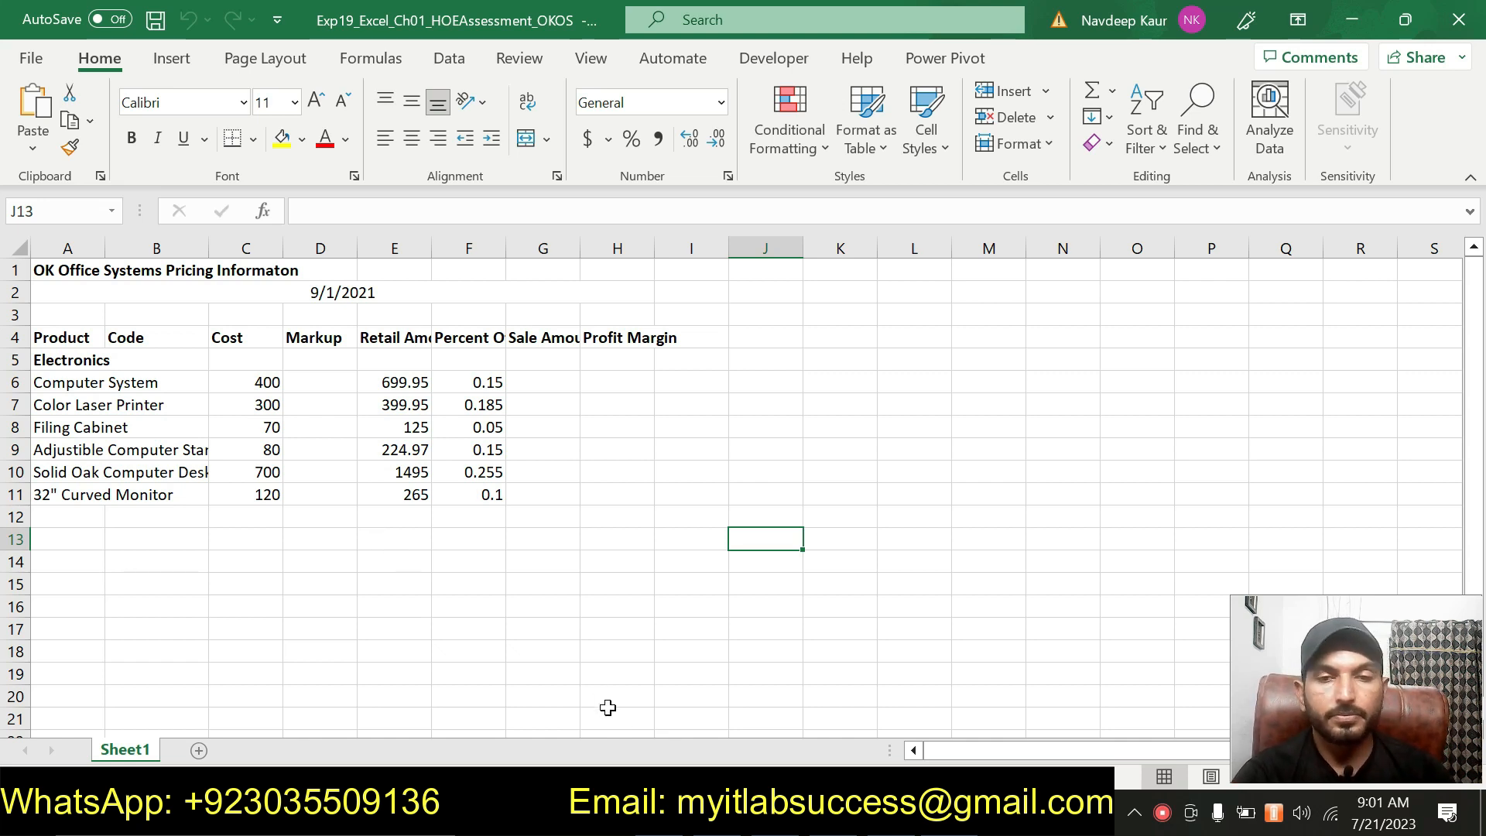
# Remove the green highlight from the step 1 instructions.
pyautogui.hotkey('alt', 'Tab')
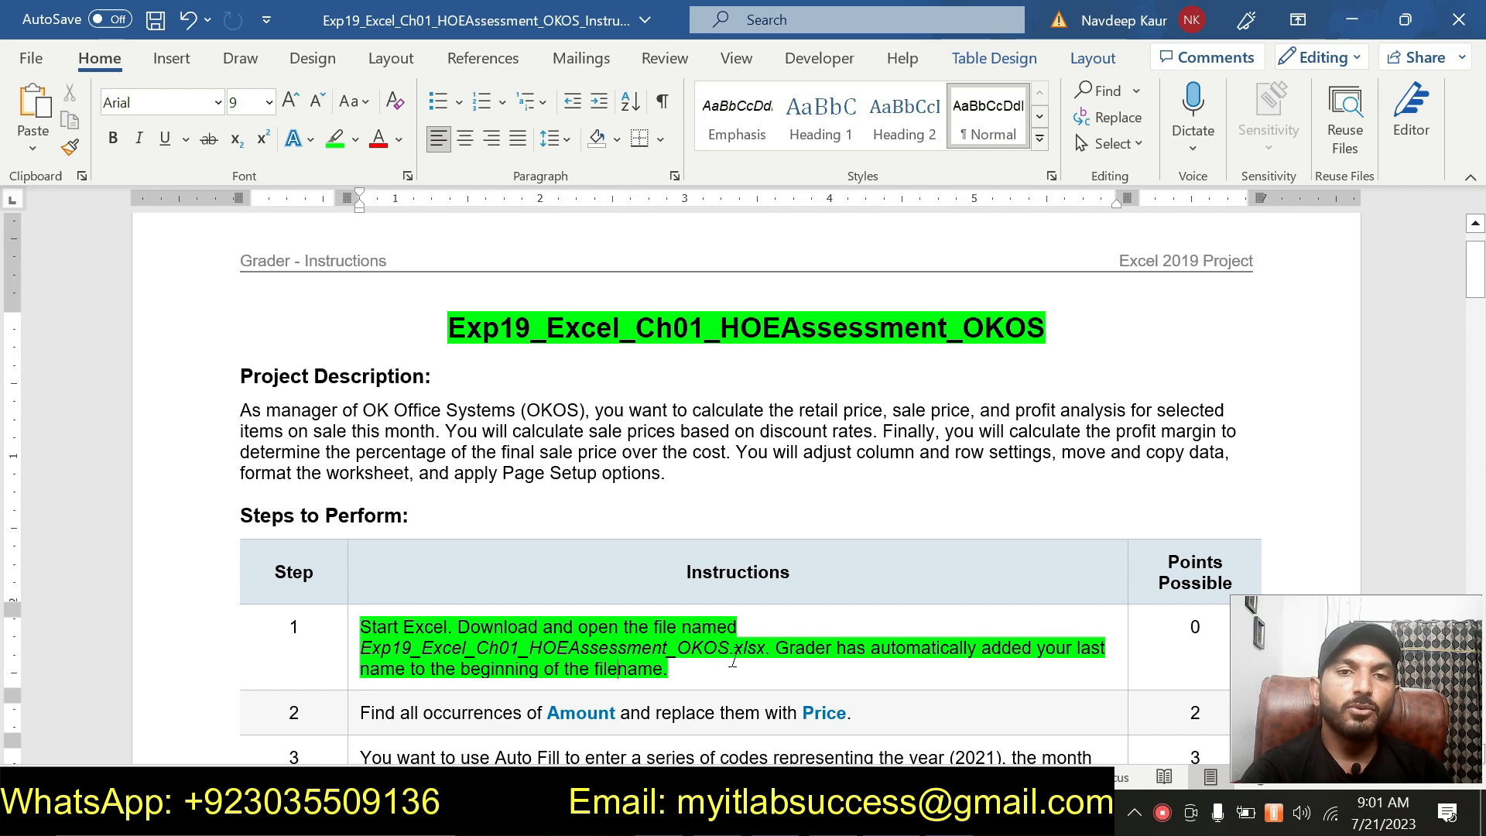
pyautogui.moveTo(670, 670); pyautogui.dragTo(360, 626)
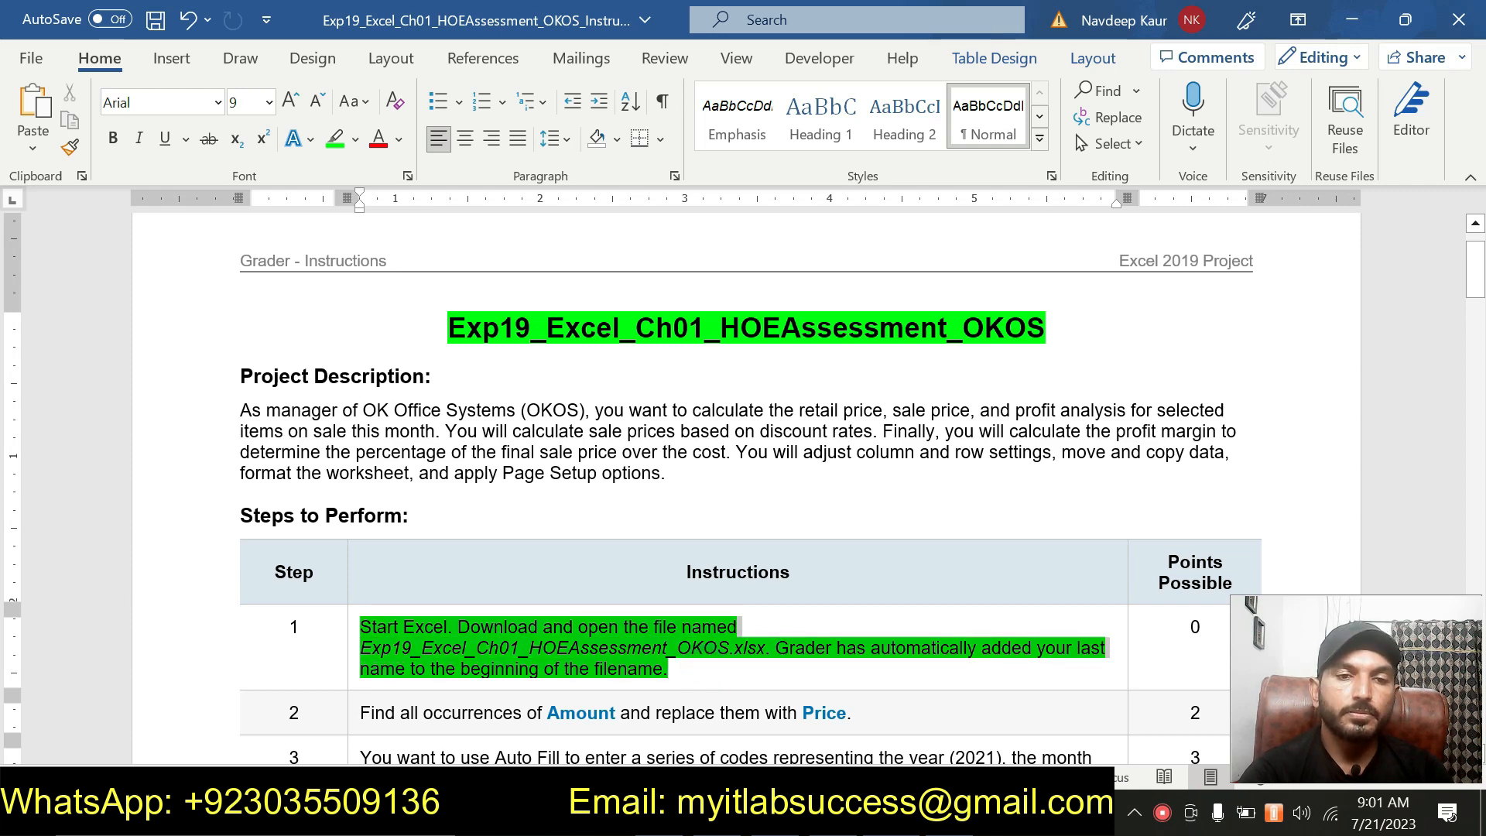
pyautogui.click(618, 666)
pyautogui.scroll(-1, 618, 667)
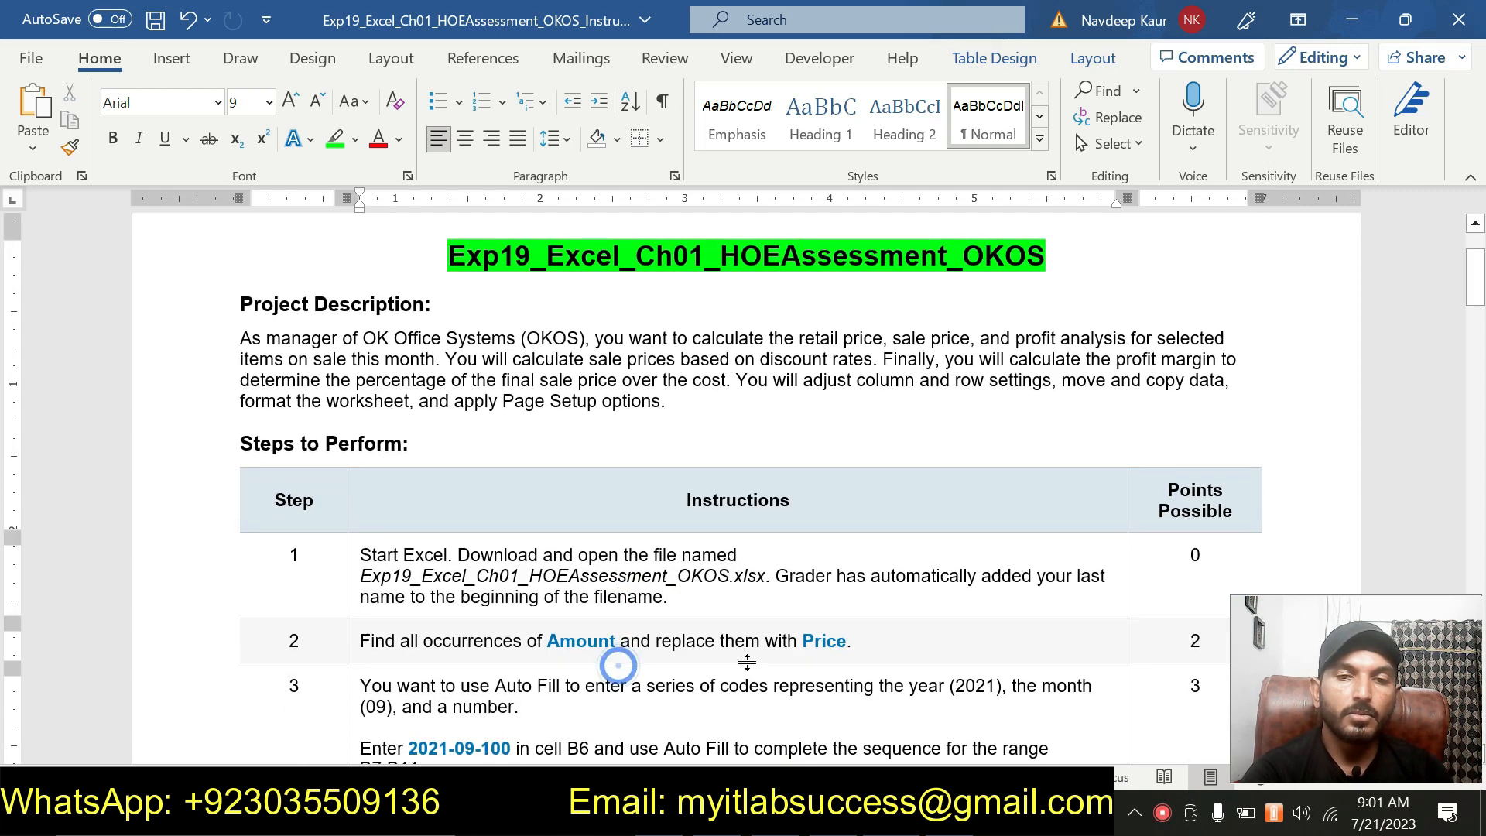
# Highlight the step 2 instructions in green in the instructions document.
pyautogui.moveTo(852, 641); pyautogui.dragTo(360, 641)
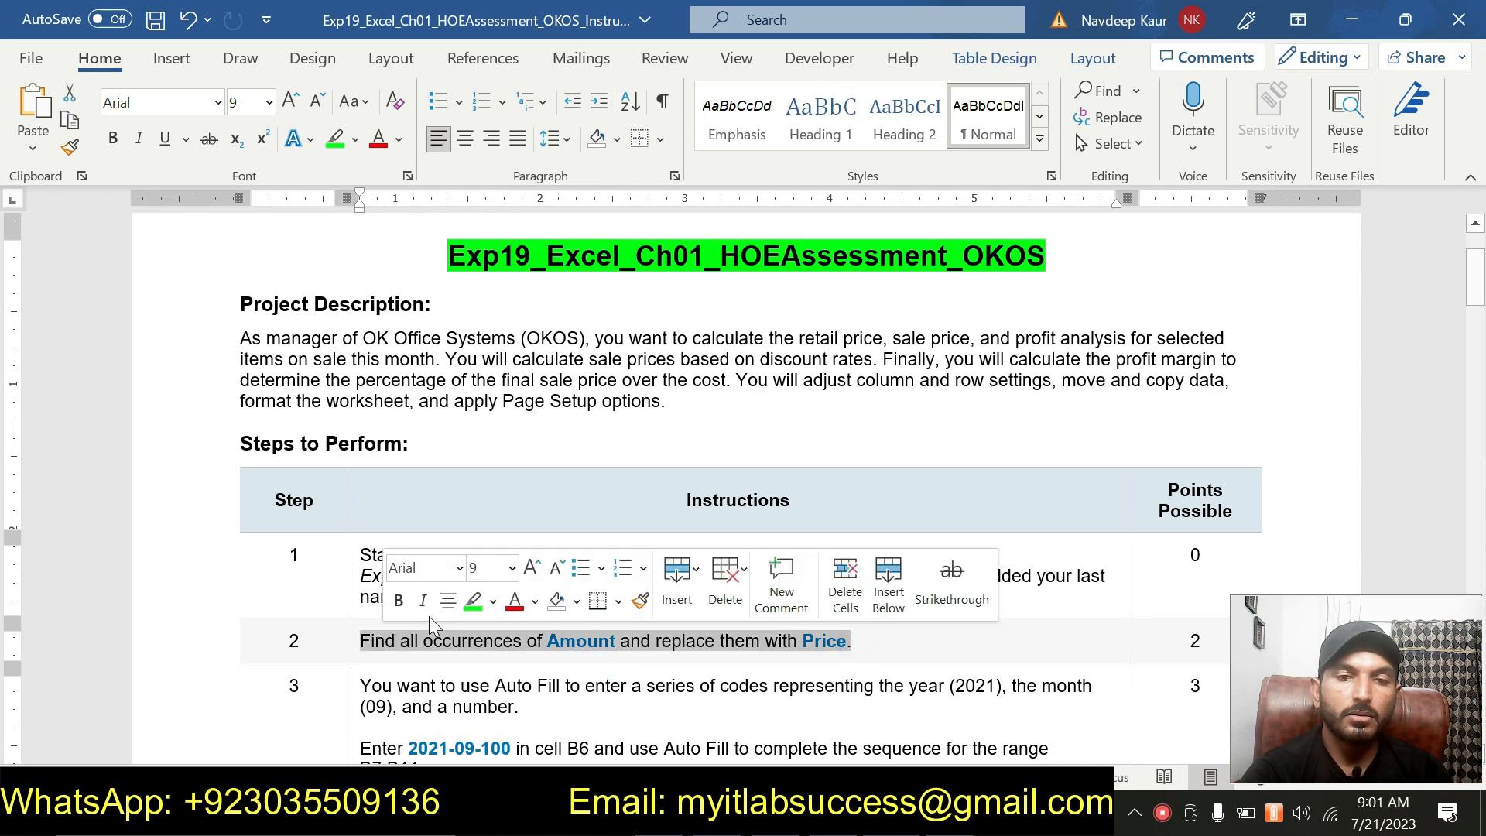
pyautogui.click(474, 604)
pyautogui.click(576, 641)
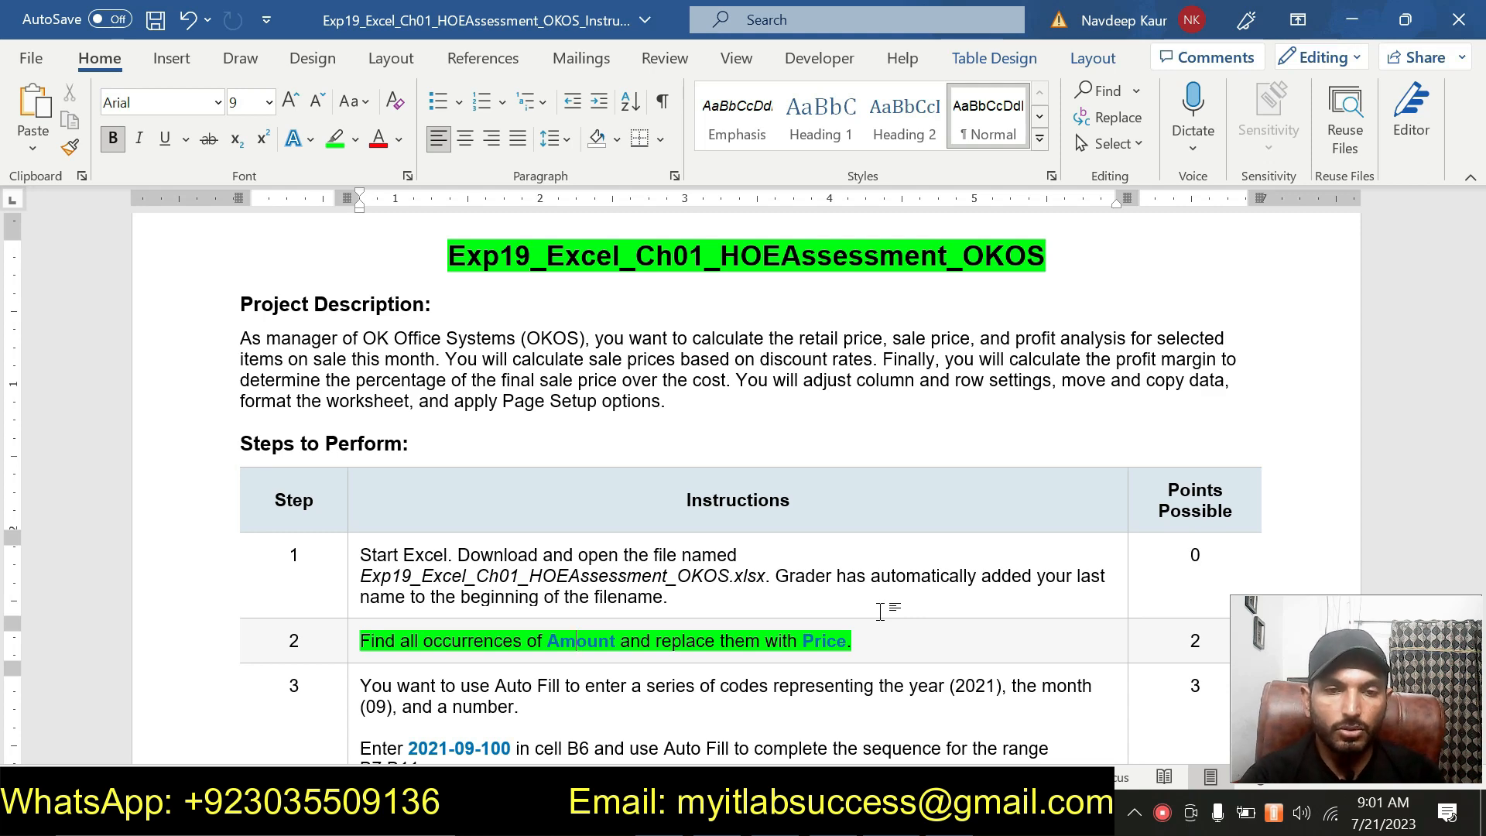
# Replace all occurrences of Amount with Price in the worksheet.
pyautogui.hotkey('alt', 'Tab')
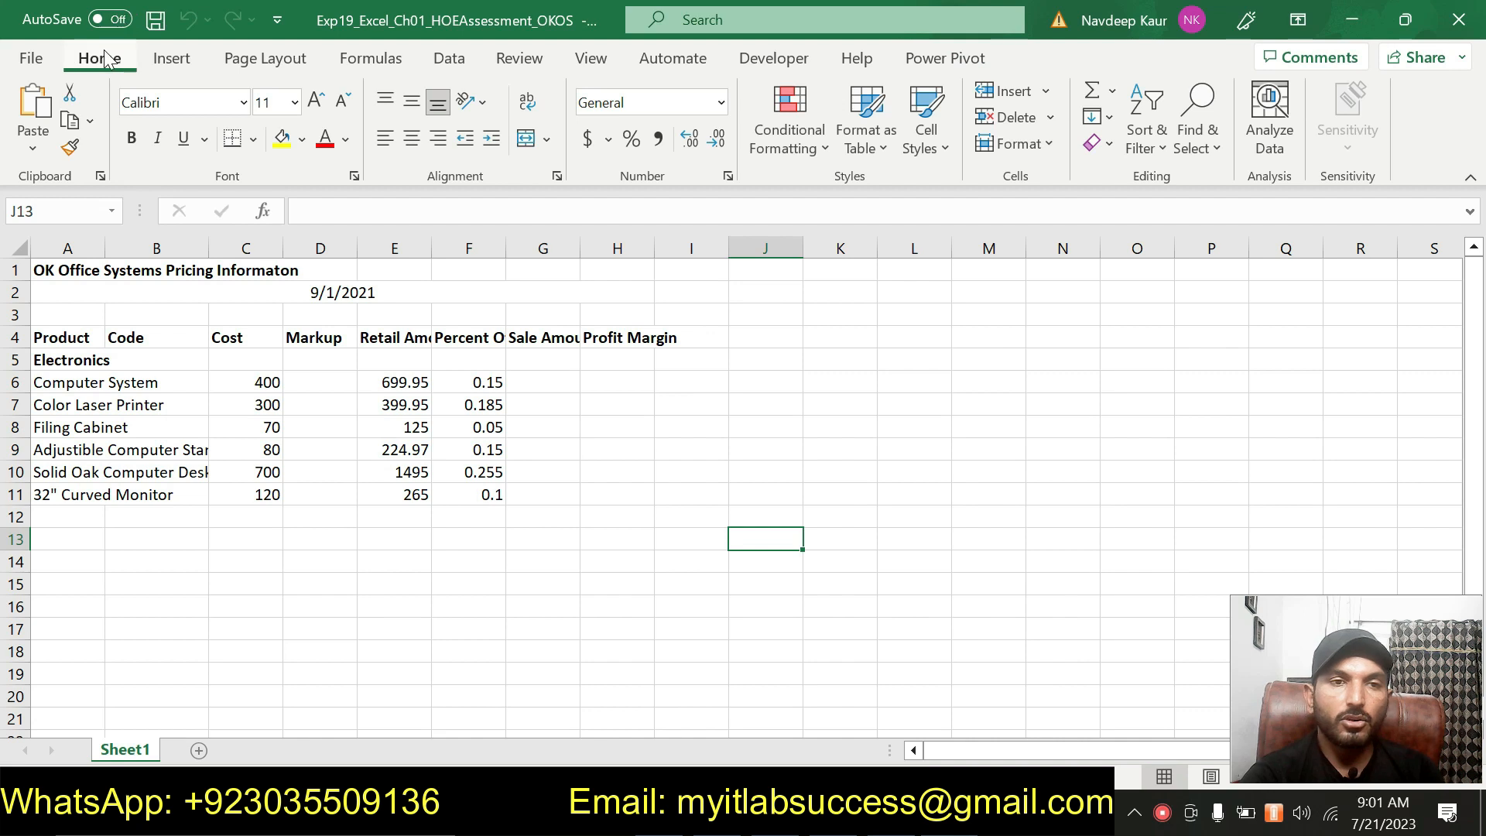
pyautogui.click(1199, 161)
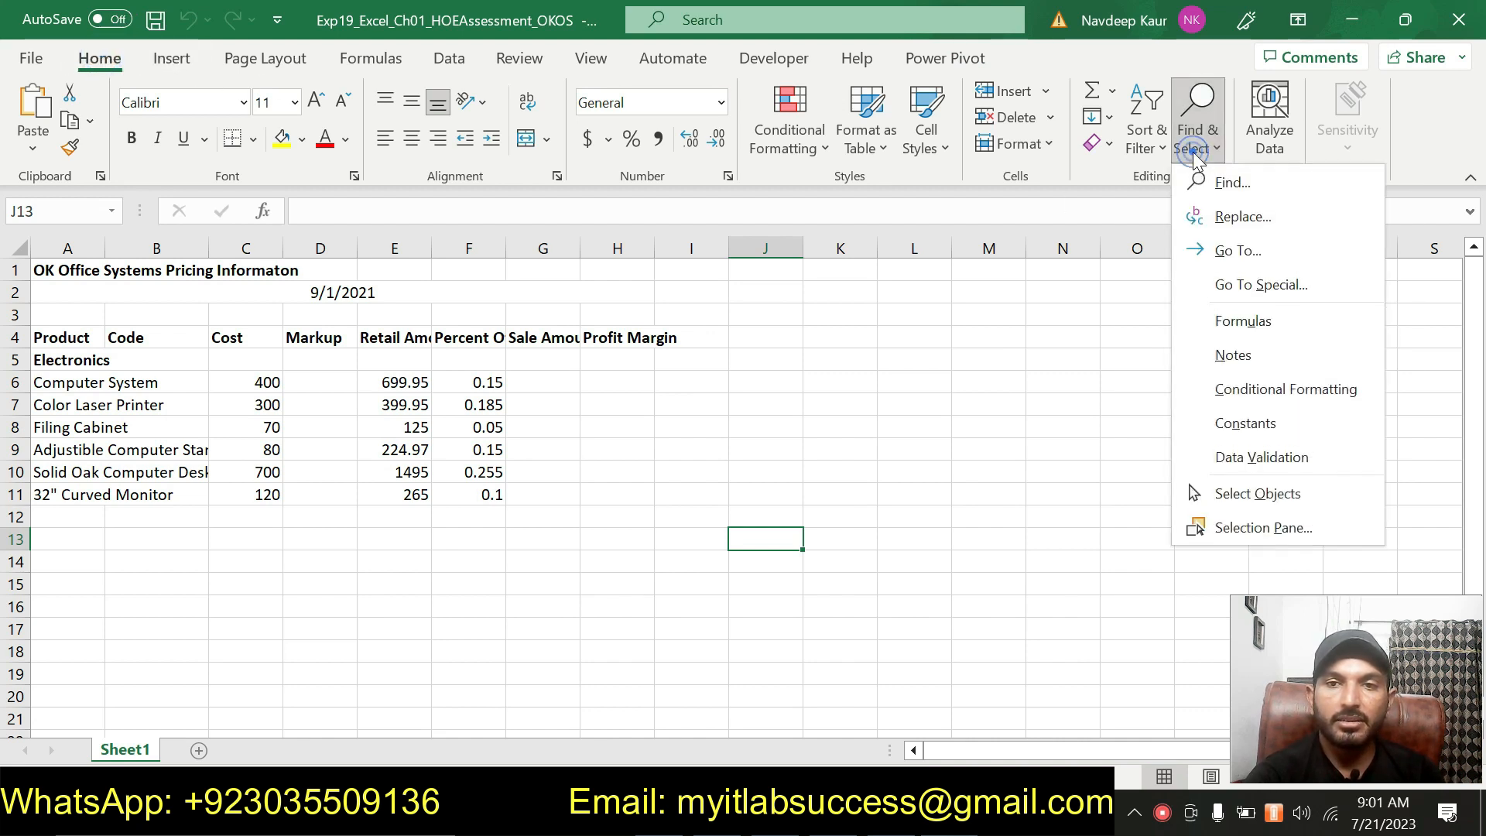
pyautogui.click(1232, 218)
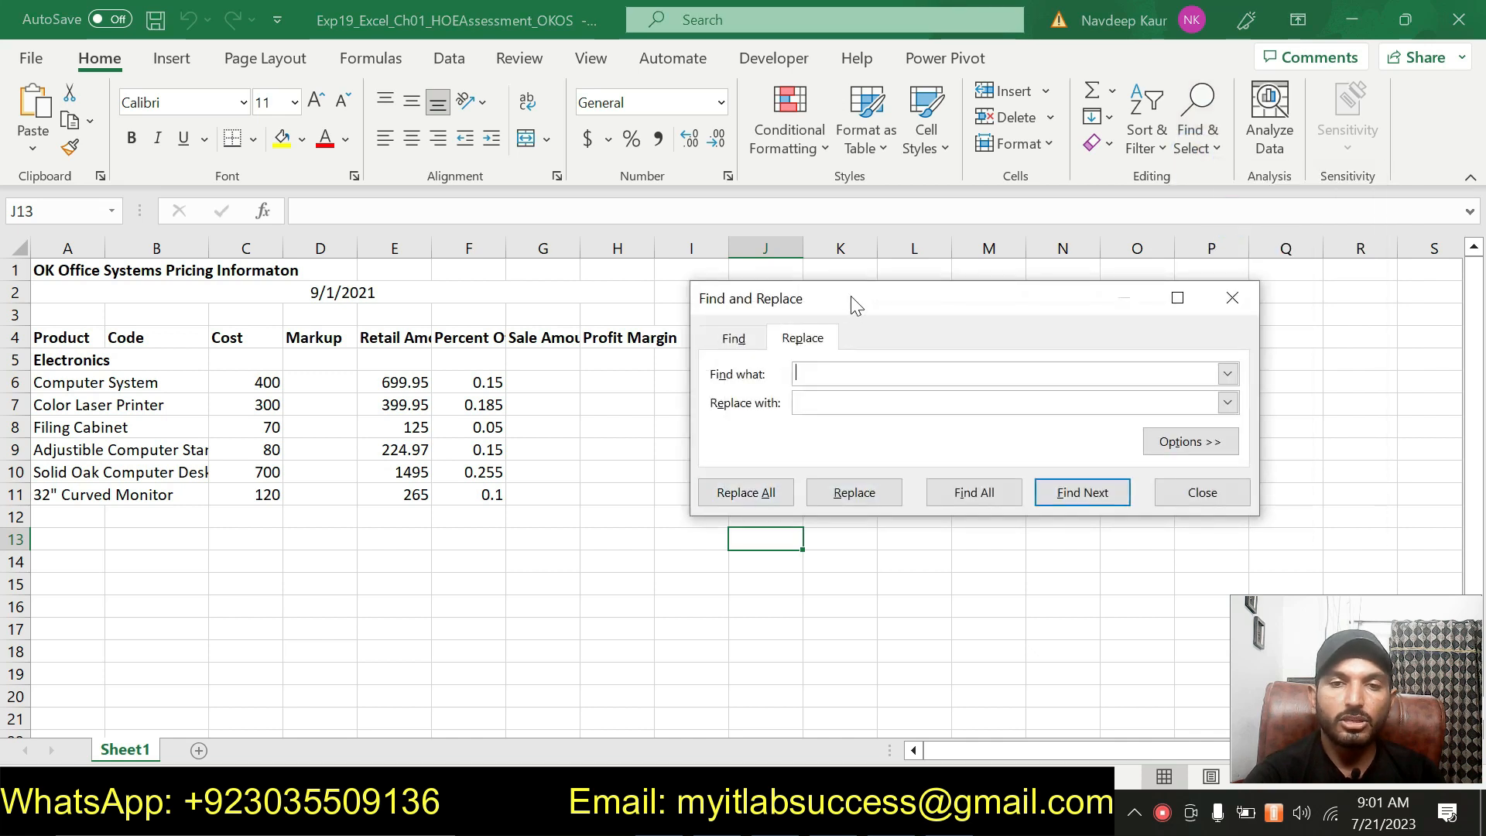
pyautogui.write('Amount')
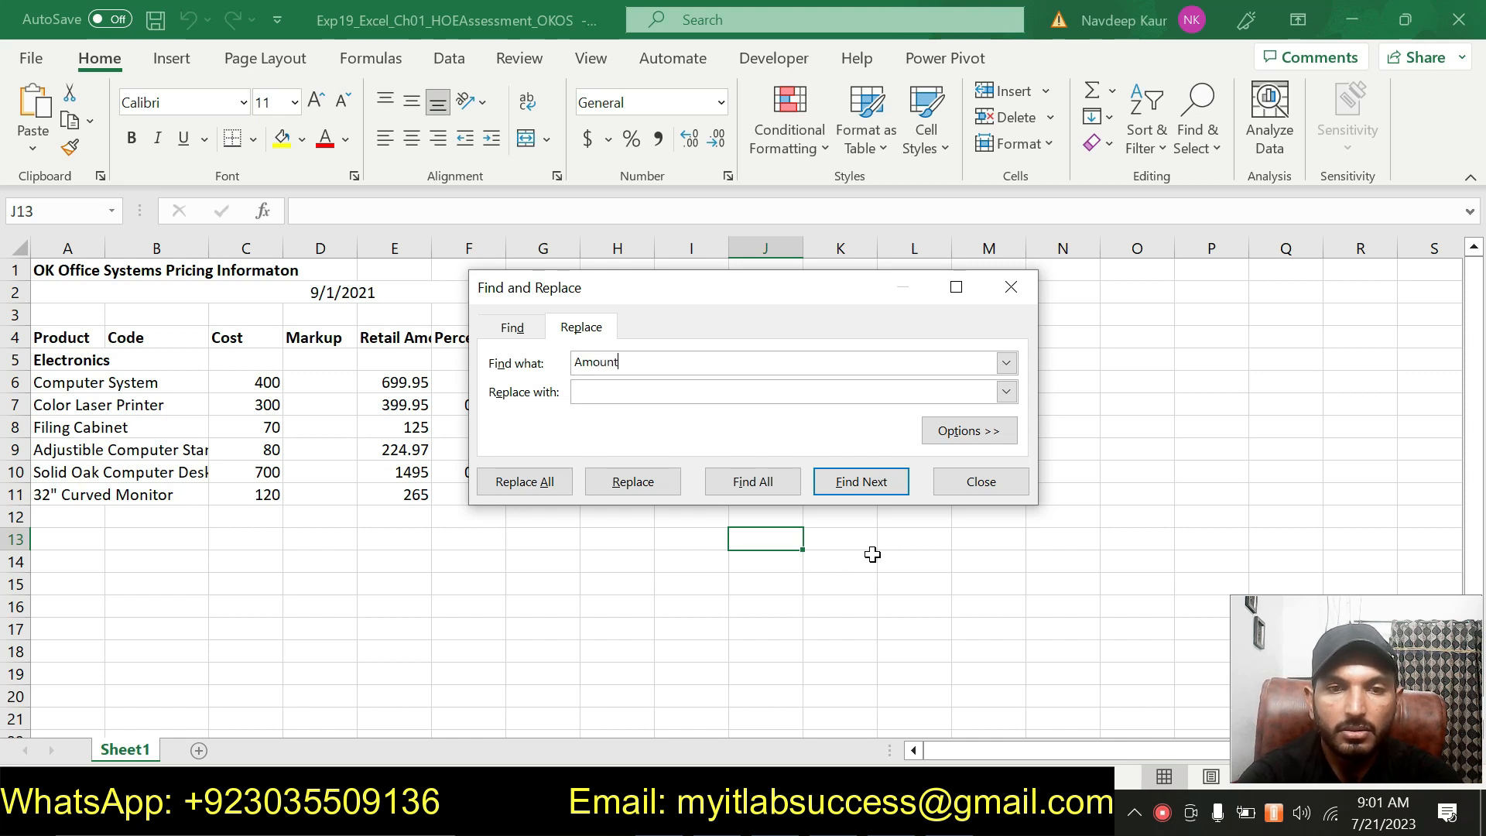
pyautogui.click(680, 394)
pyautogui.write('Price')
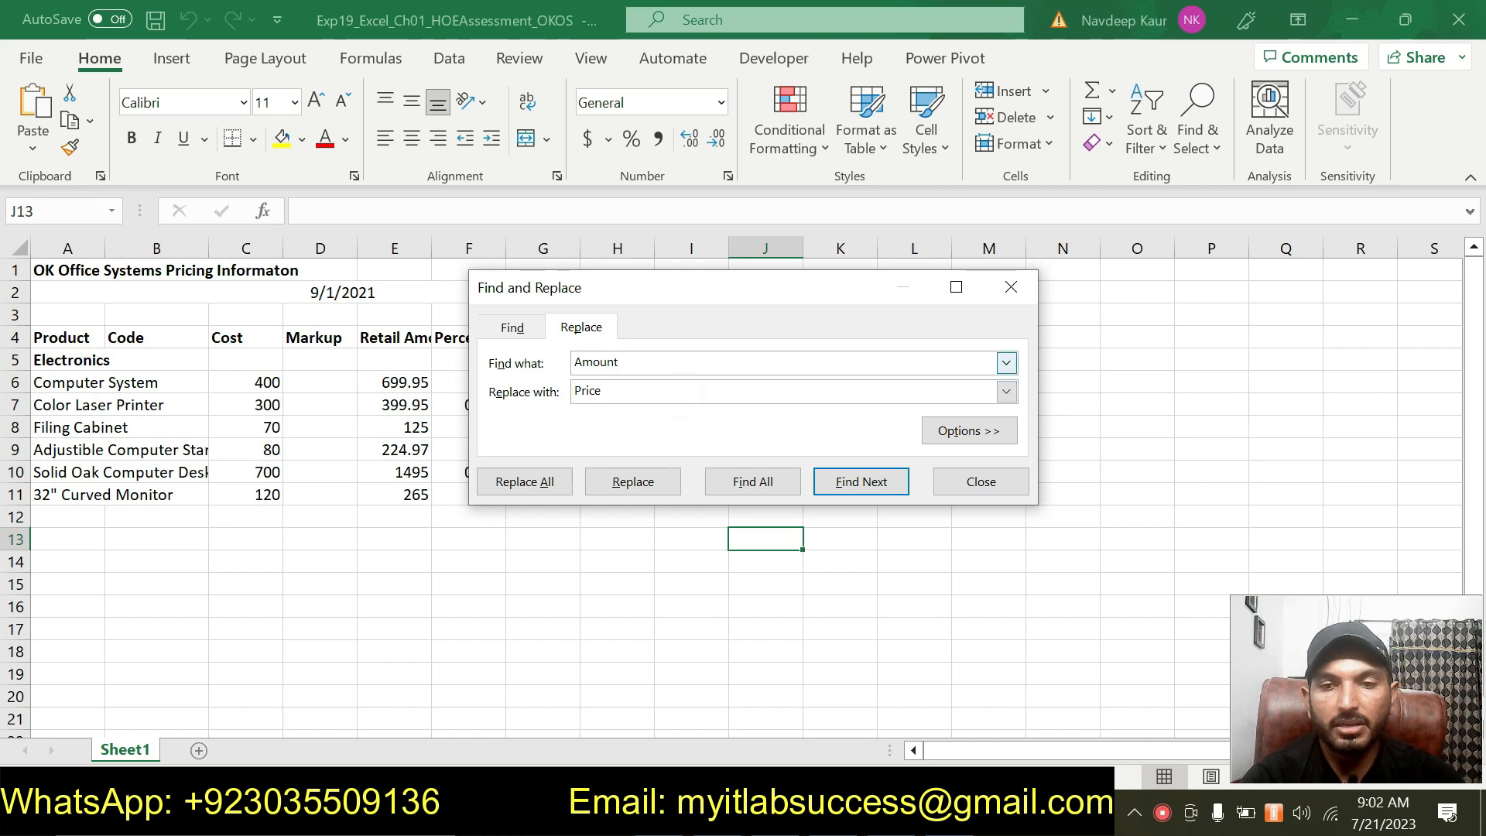
pyautogui.click(555, 484)
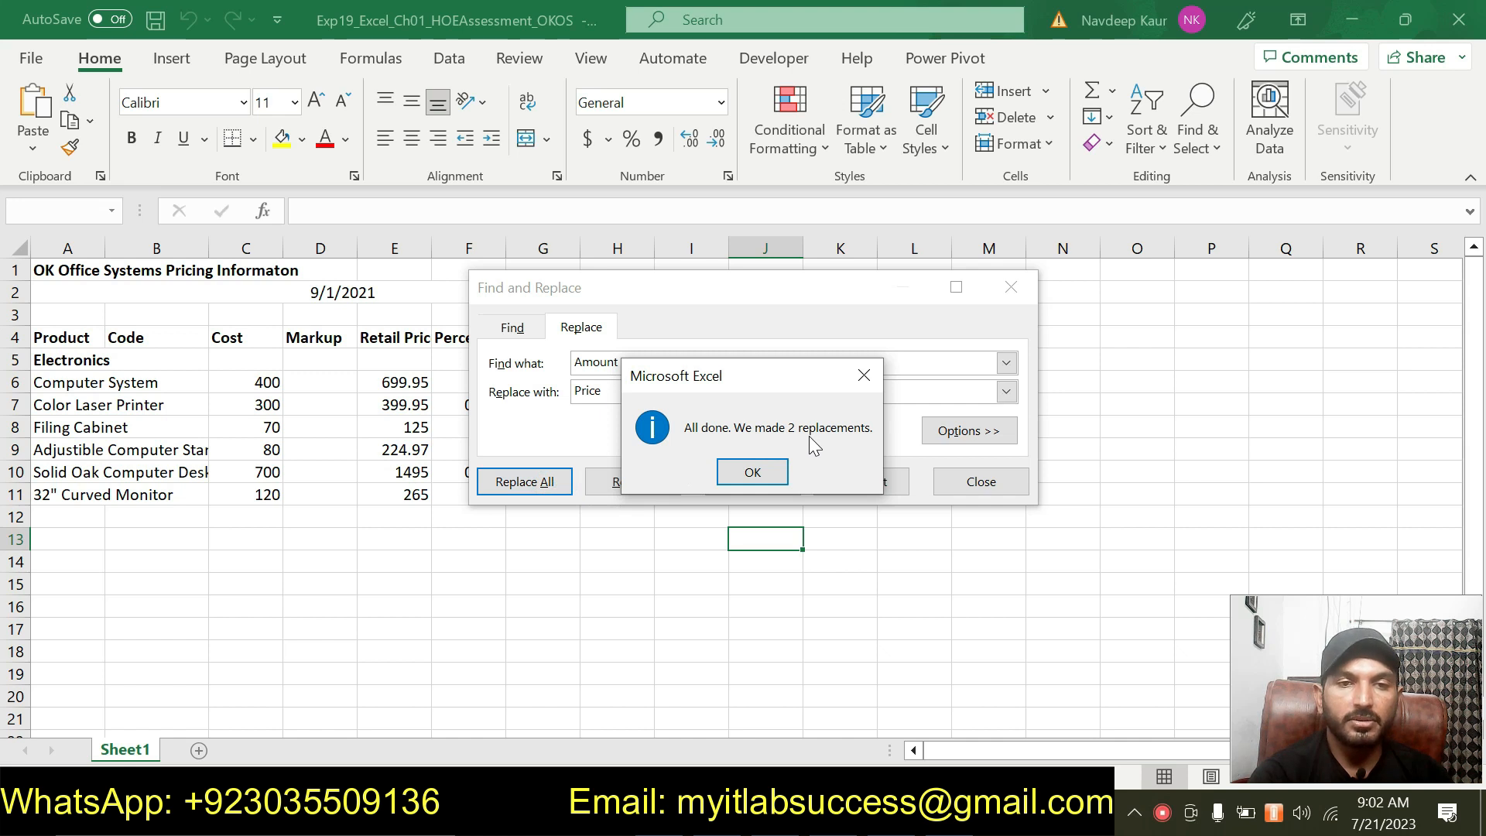
pyautogui.click(755, 473)
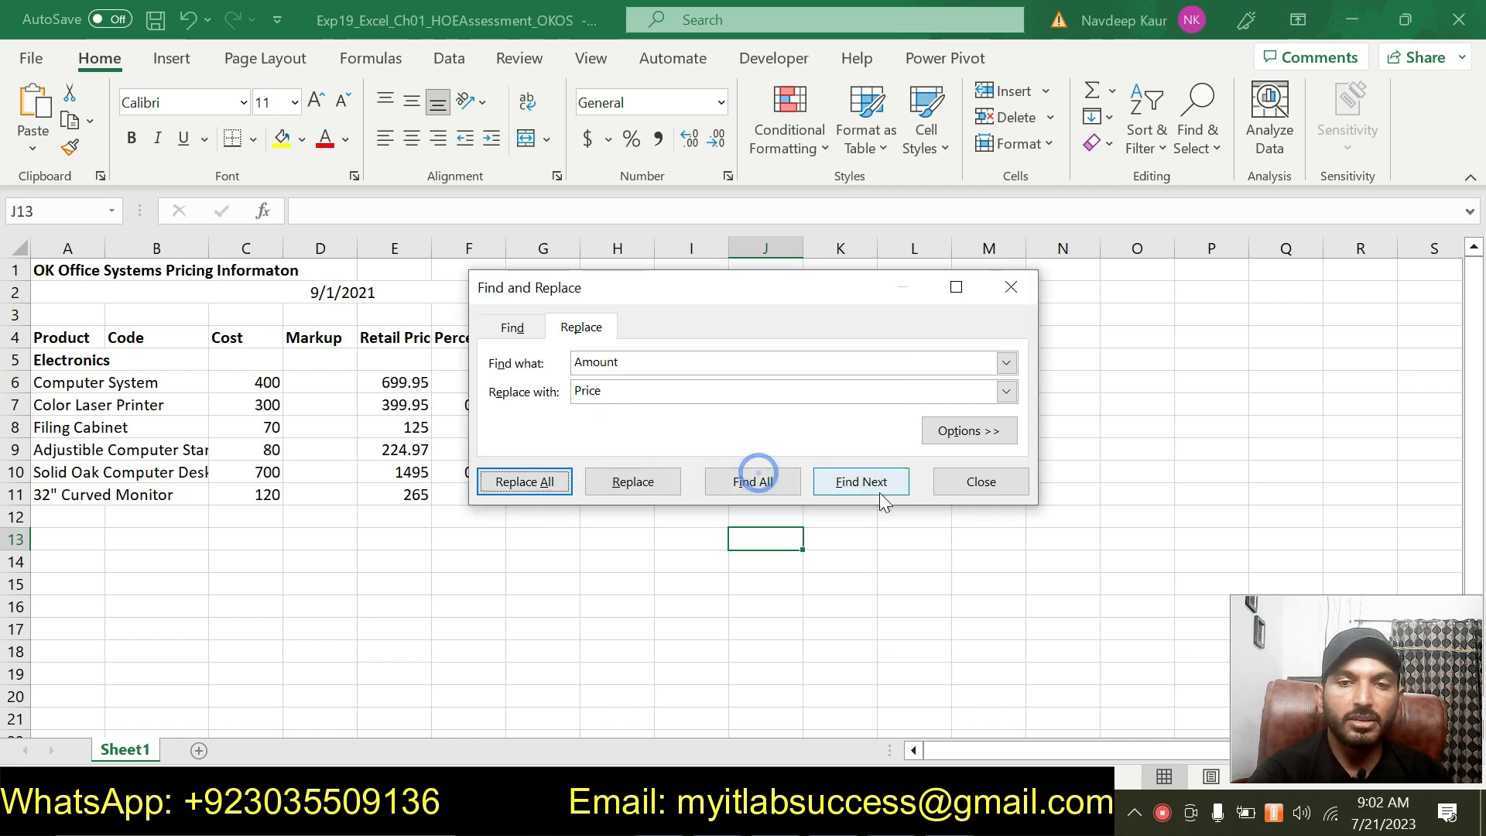
pyautogui.click(1014, 482)
pyautogui.click(673, 612)
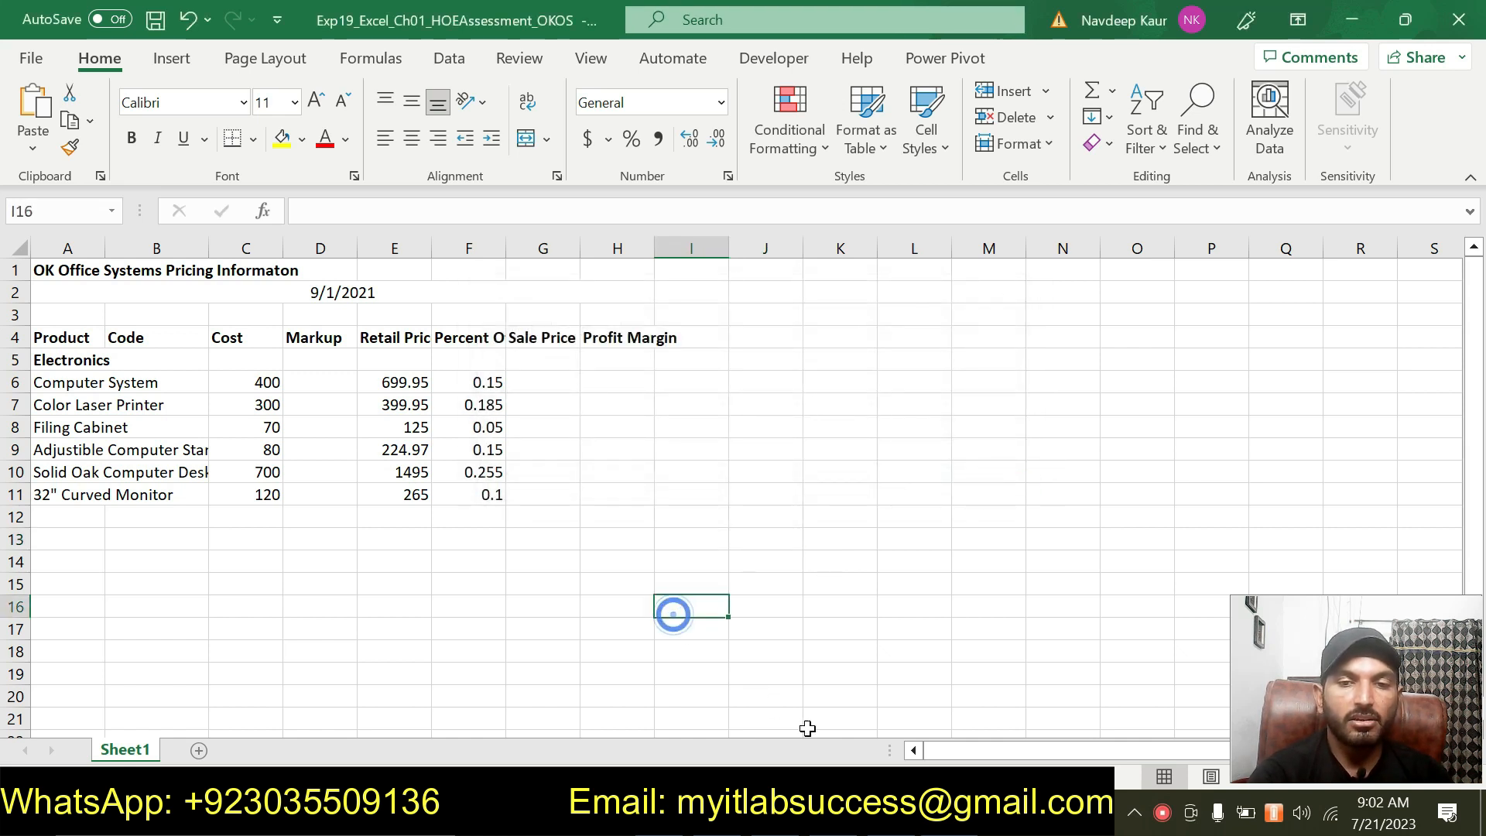
# Remove the green highlight from the step 2 instructions.
pyautogui.hotkey('alt', 'Tab')
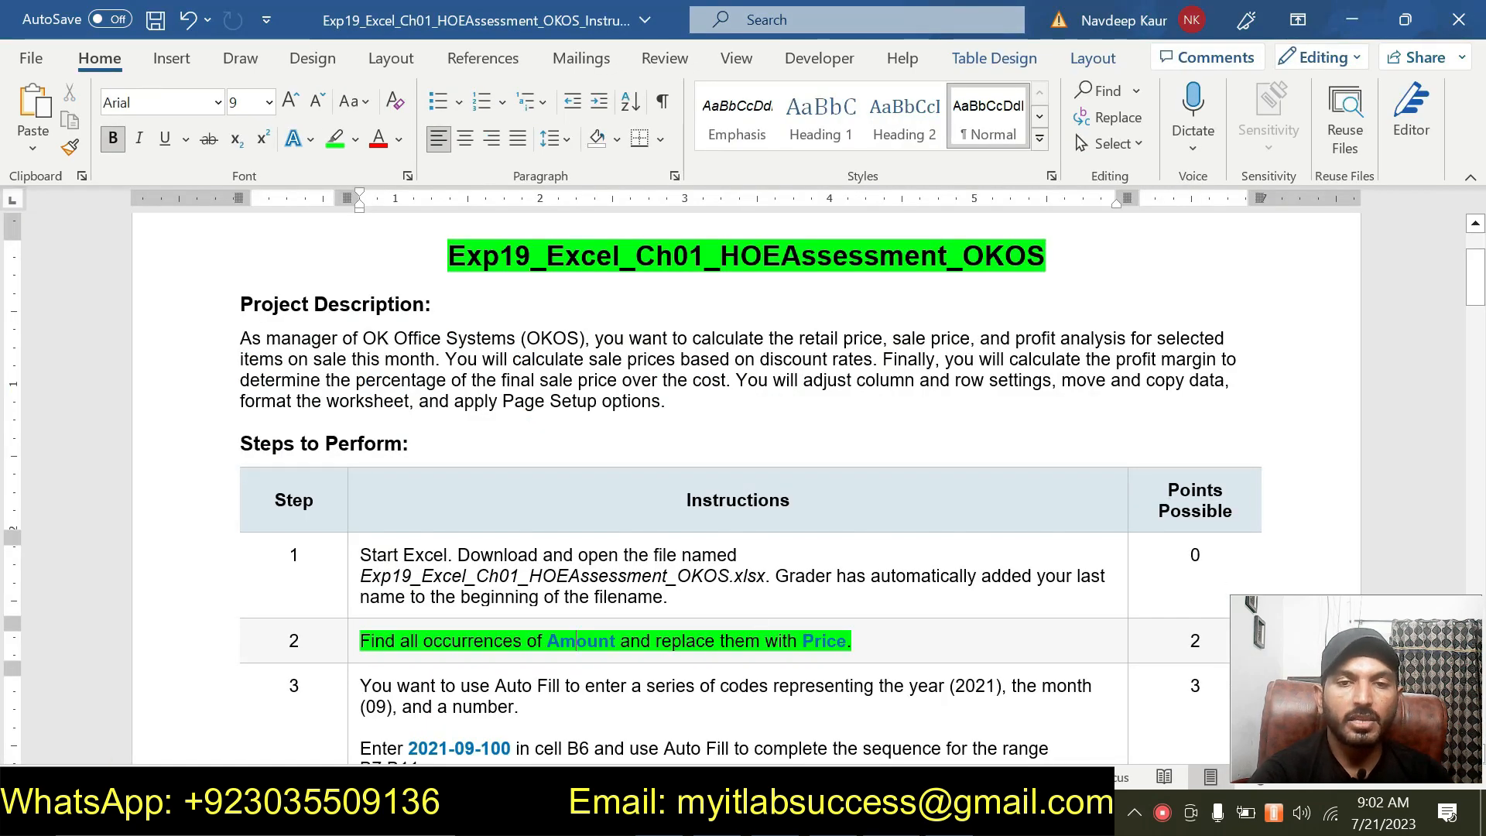
pyautogui.moveTo(857, 642); pyautogui.dragTo(360, 641)
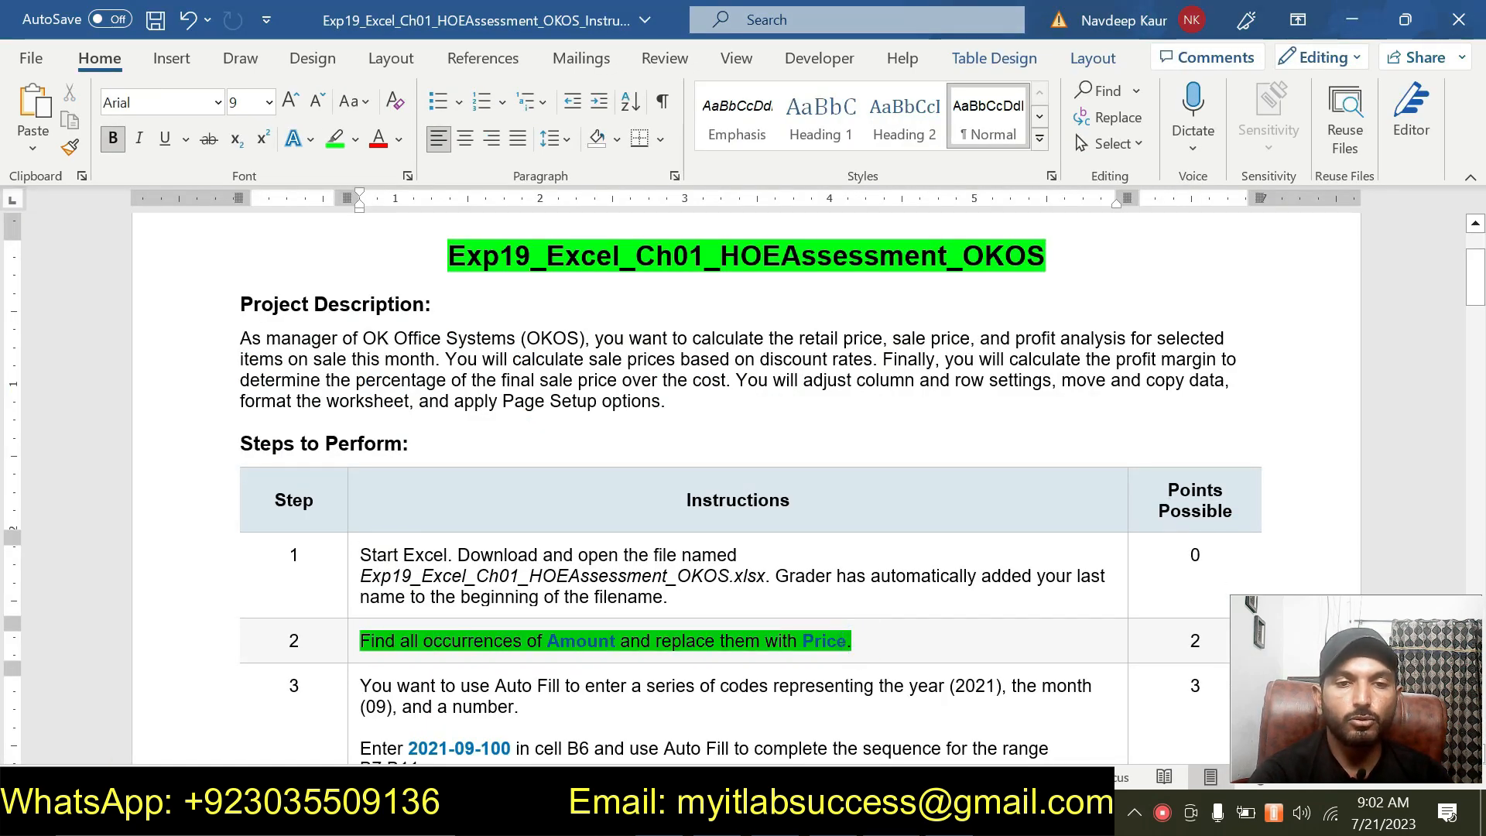
pyautogui.click(454, 616)
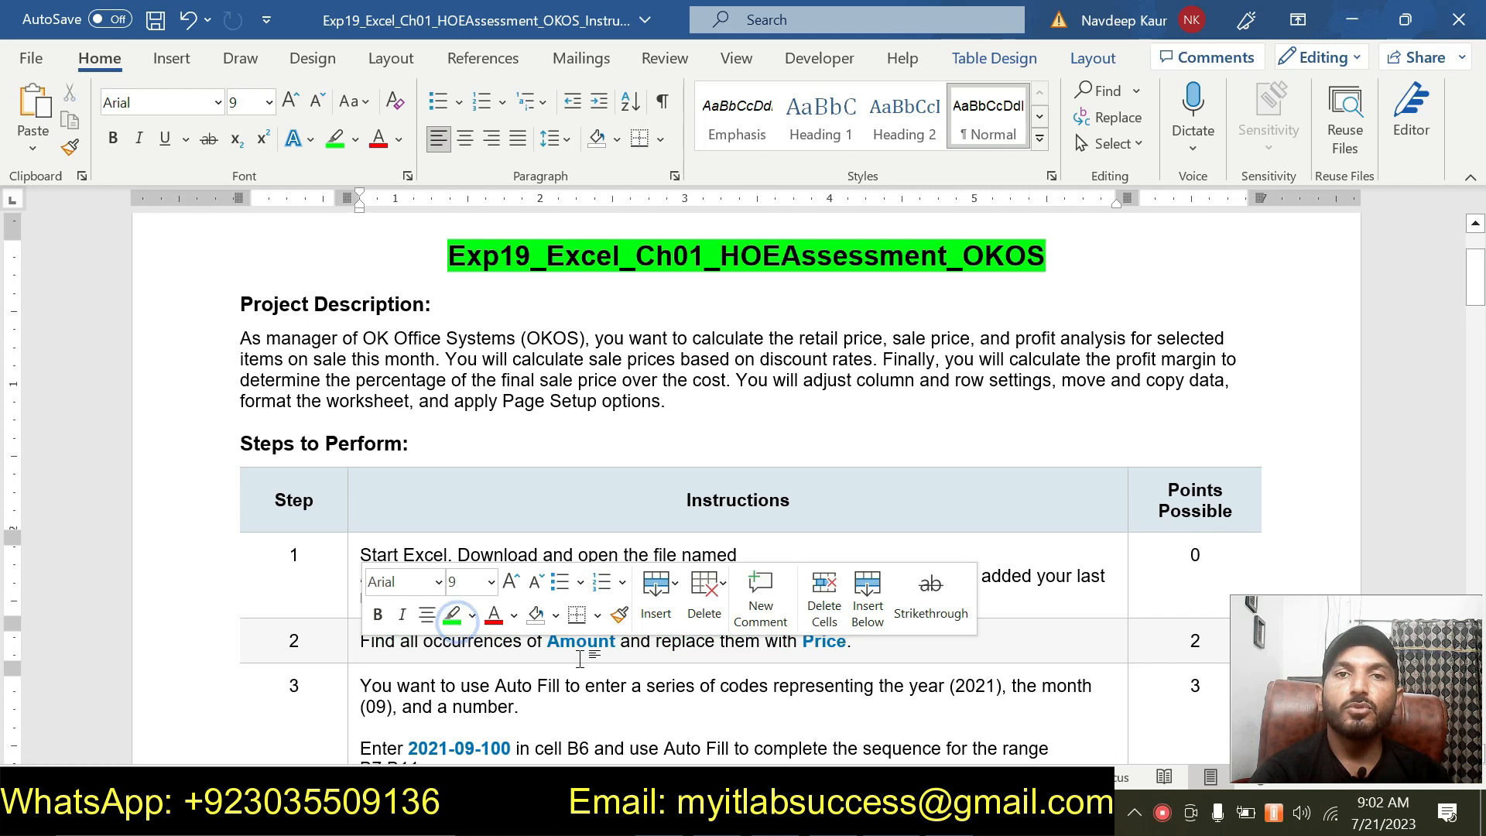
# Highlight the step 3 instructions in green in the instructions document.
pyautogui.scroll(-5, 615, 711)
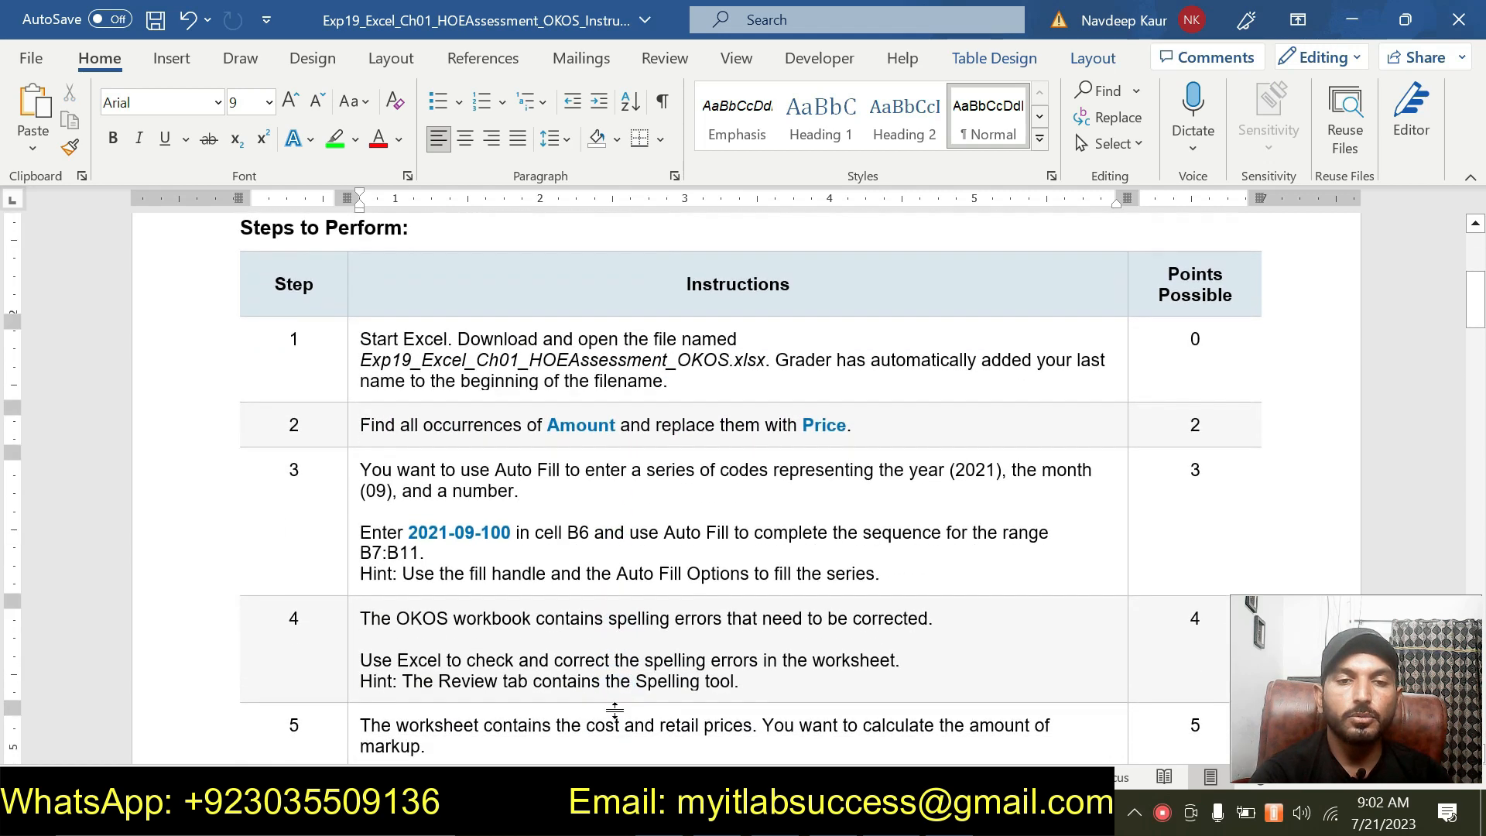
pyautogui.moveTo(882, 573); pyautogui.dragTo(410, 498)
pyautogui.click(455, 435)
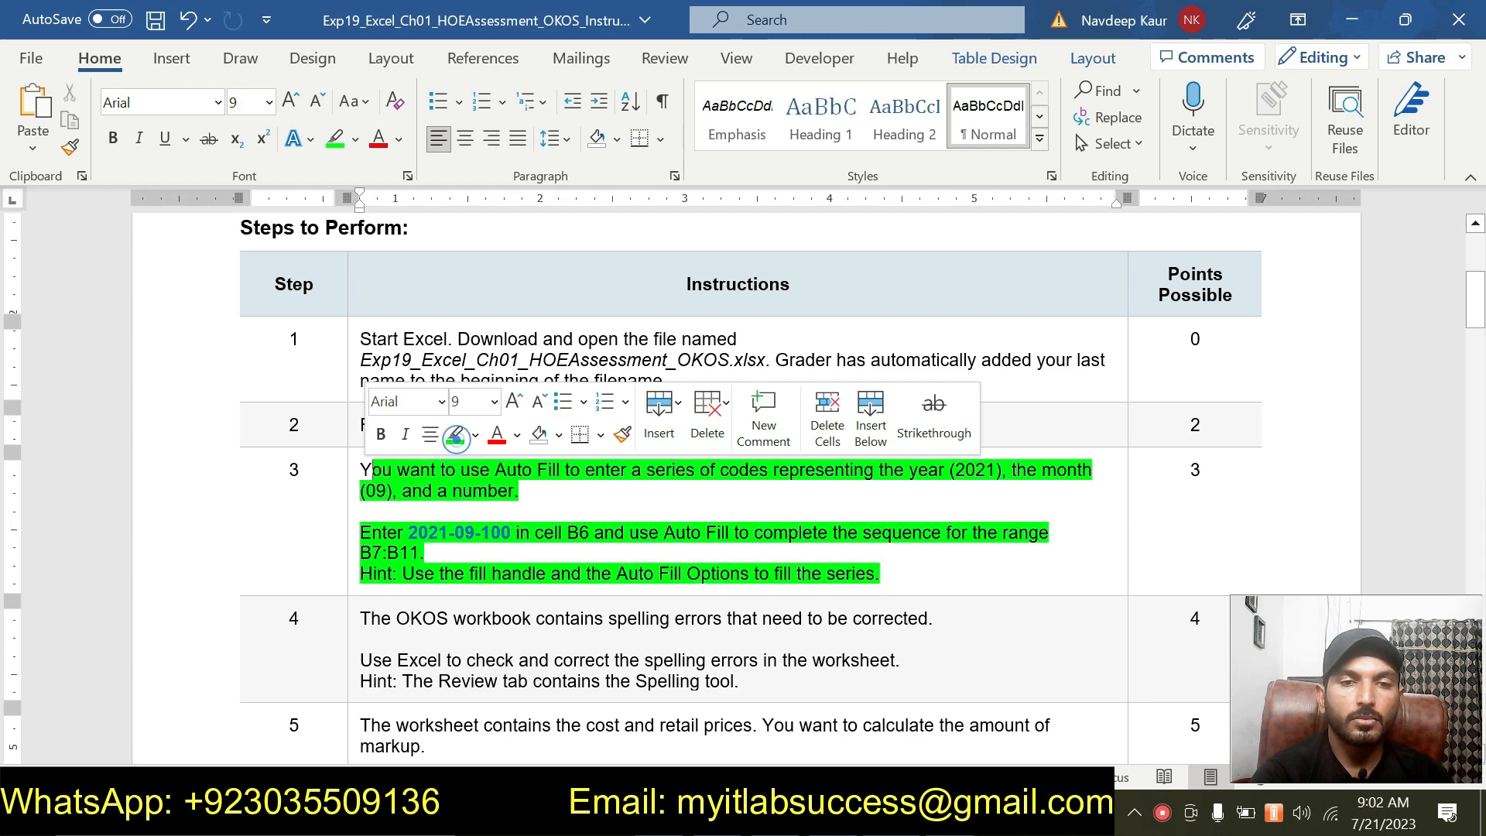
pyautogui.moveTo(373, 470); pyautogui.dragTo(361, 467)
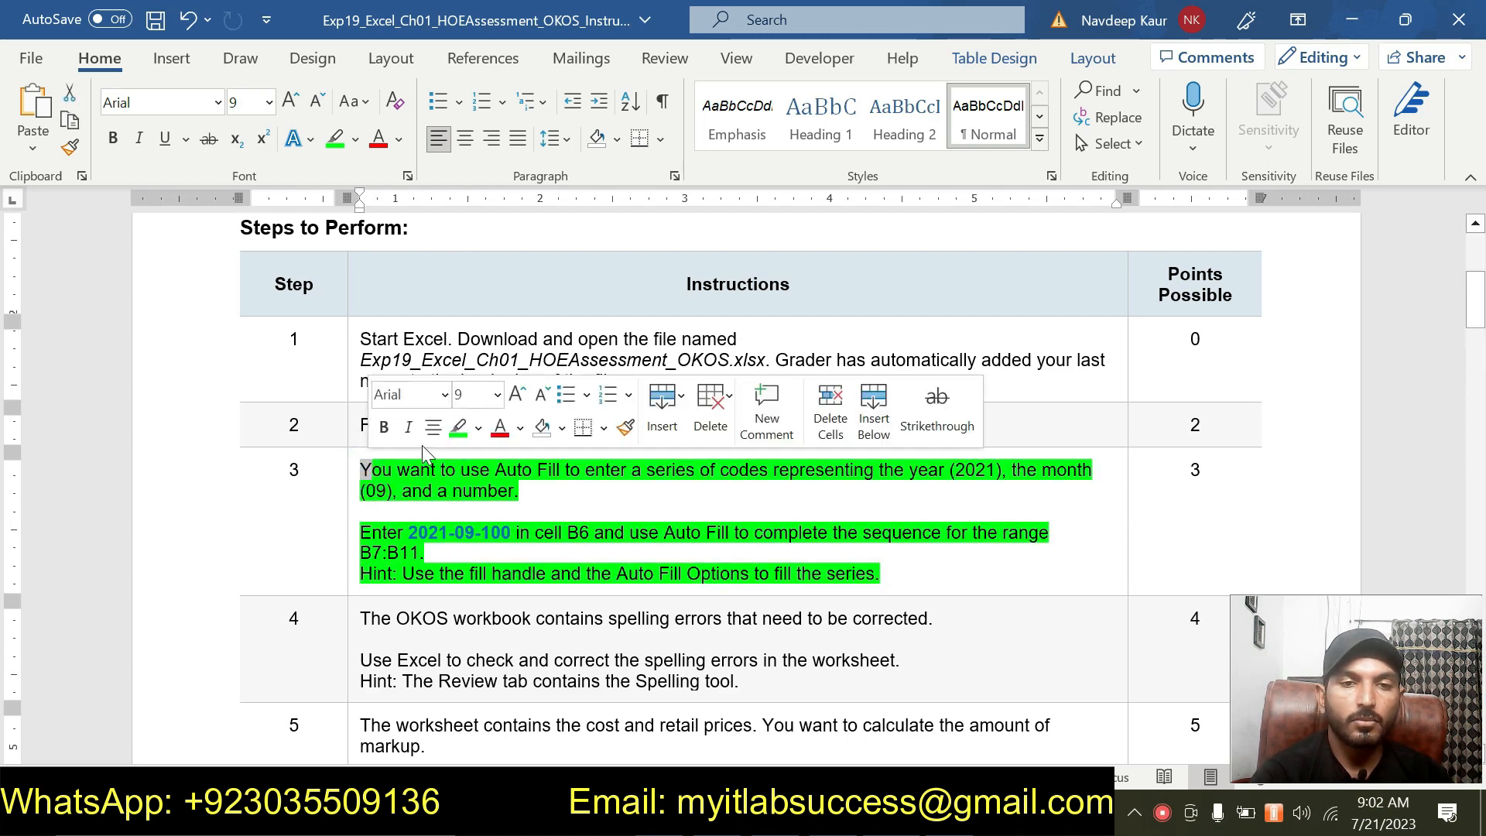
pyautogui.click(451, 431)
pyautogui.click(513, 533)
pyautogui.click(518, 569)
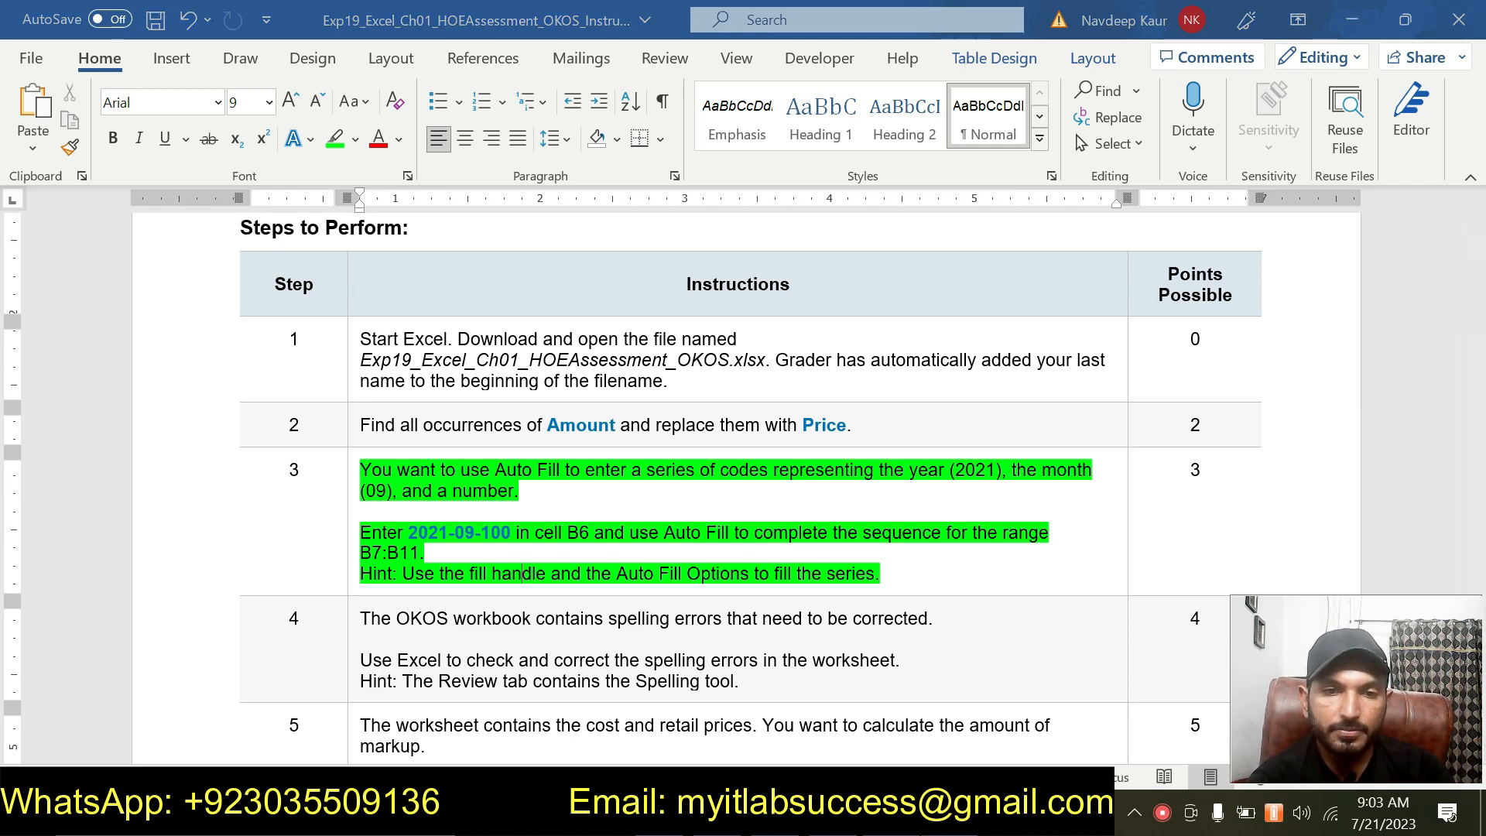
pyautogui.hotkey('alt', 'Tab')
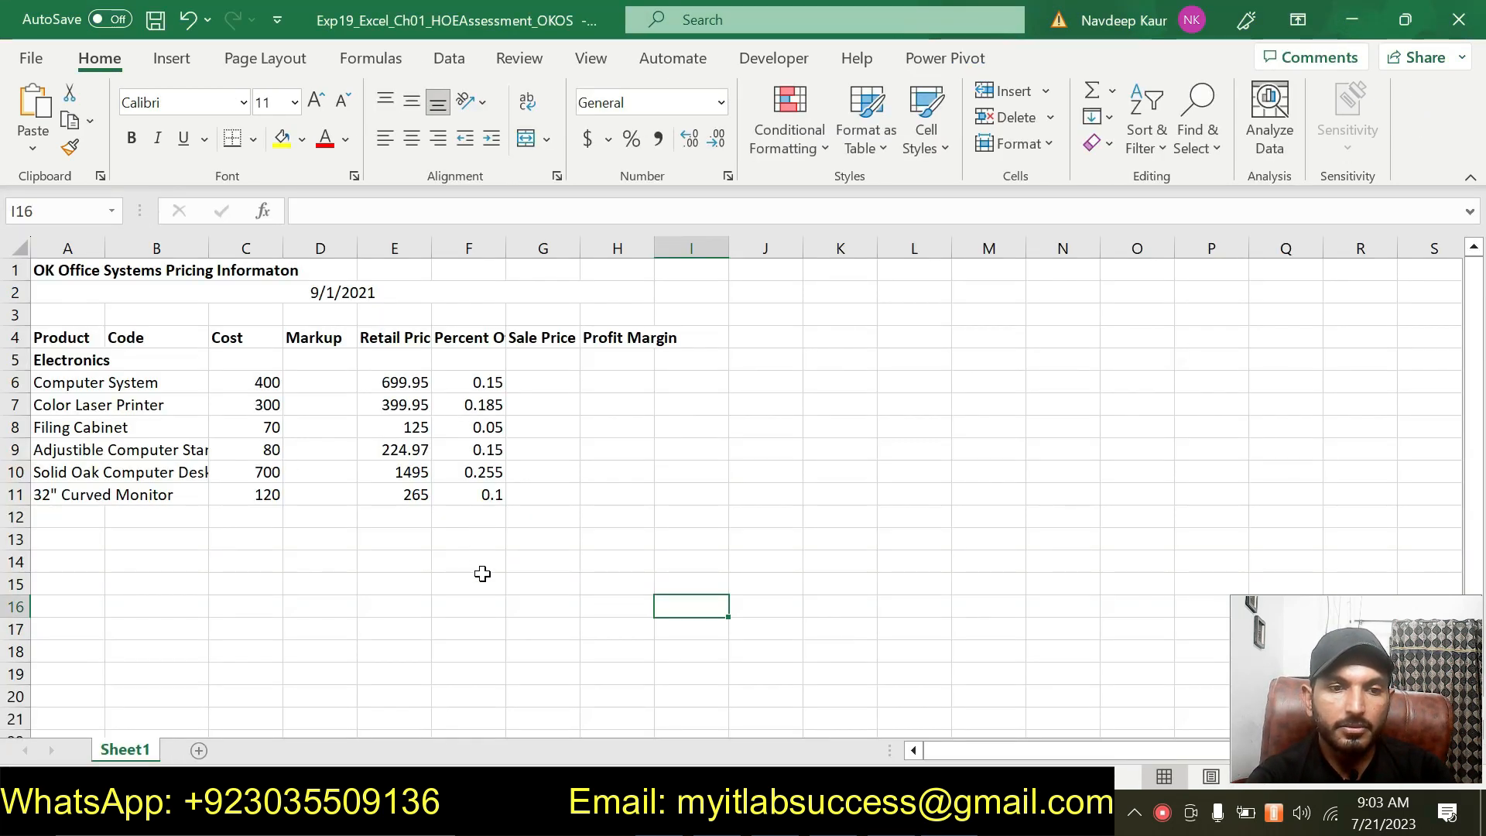
pyautogui.click(893, 817)
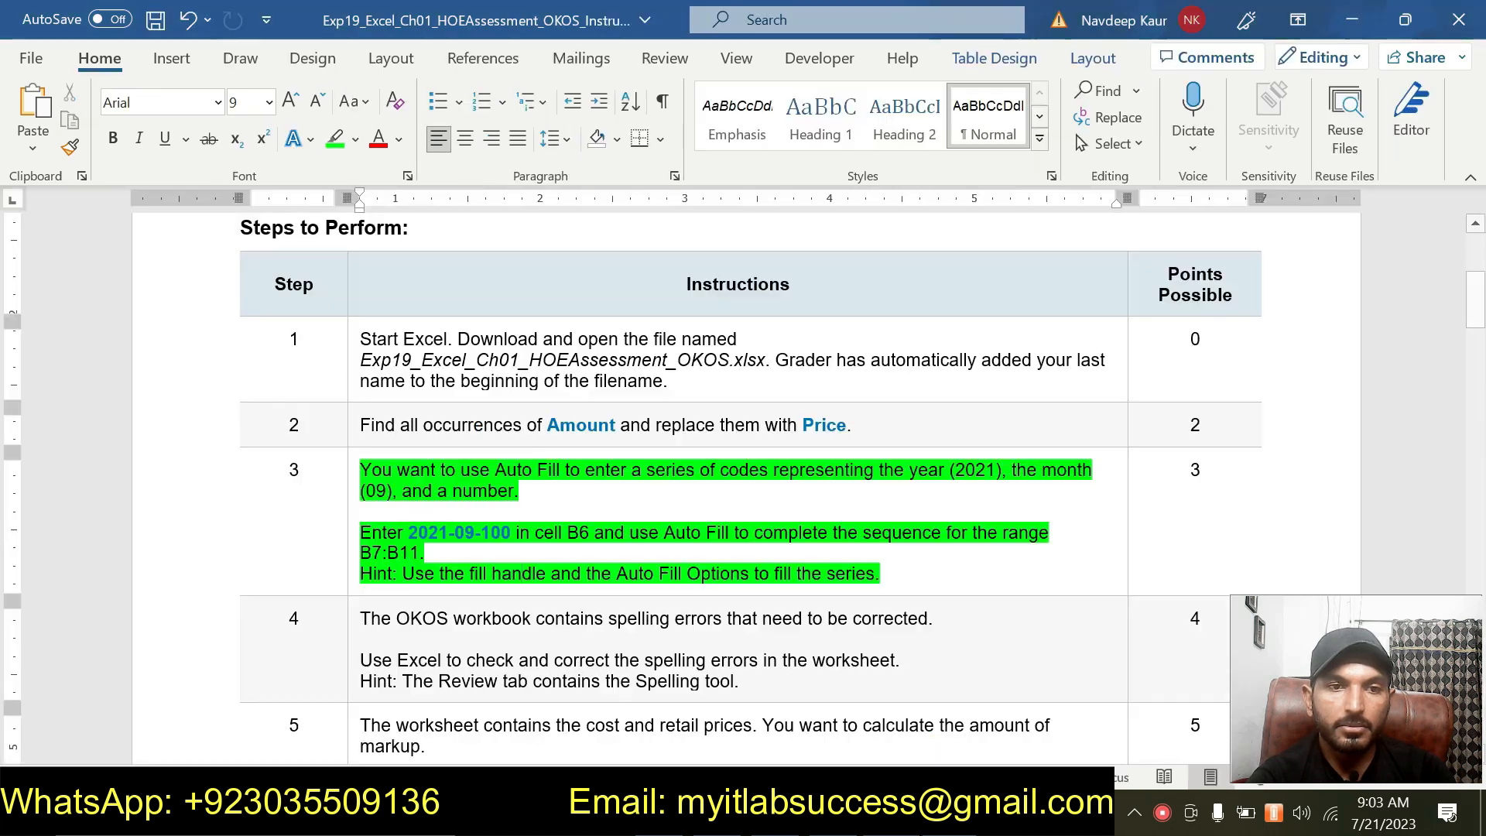
pyautogui.click(892, 817)
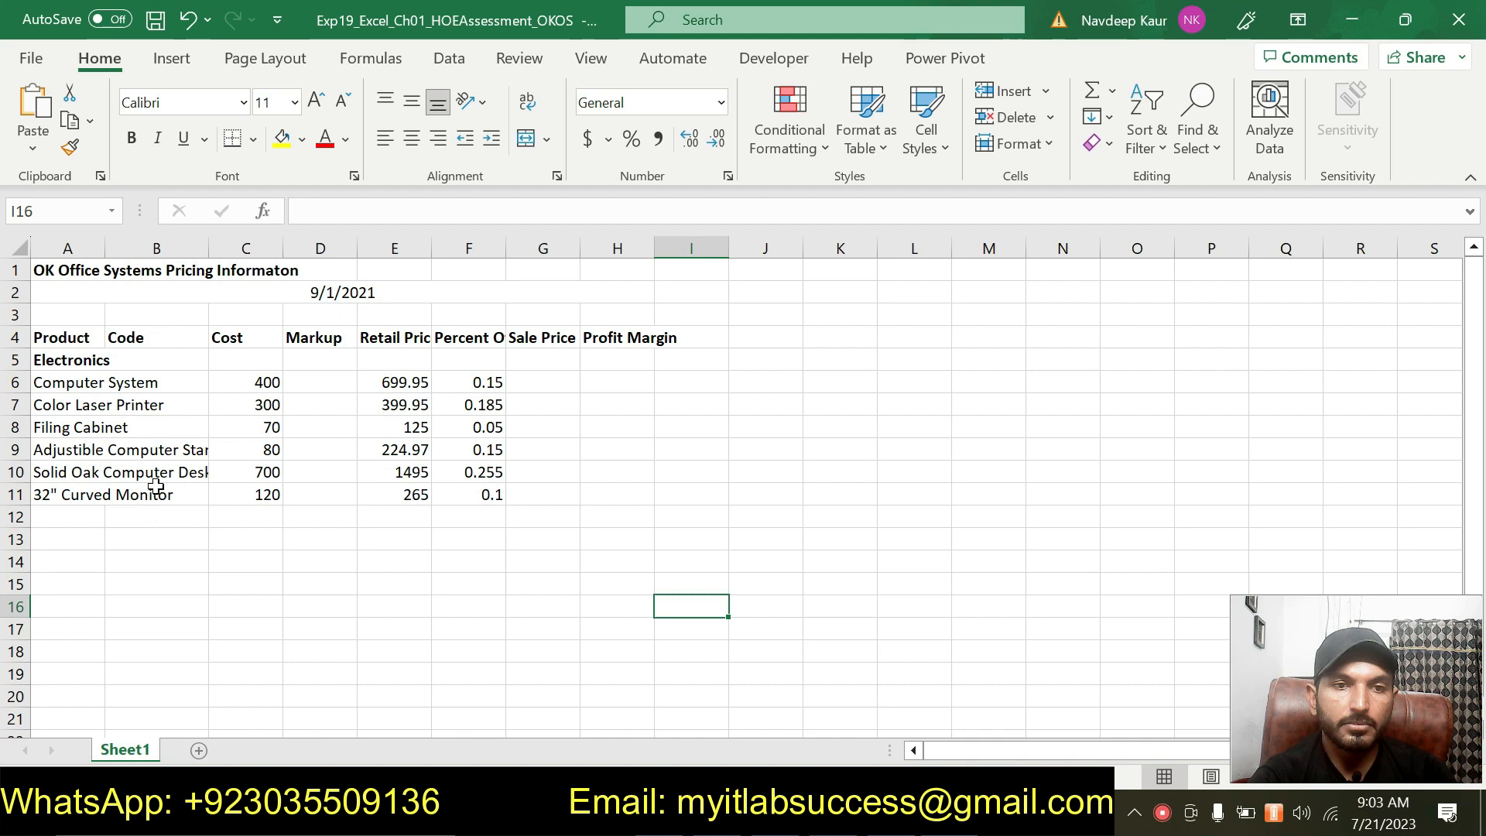
# Autofit the width of column A to fit the product names.
pyautogui.click(187, 353)
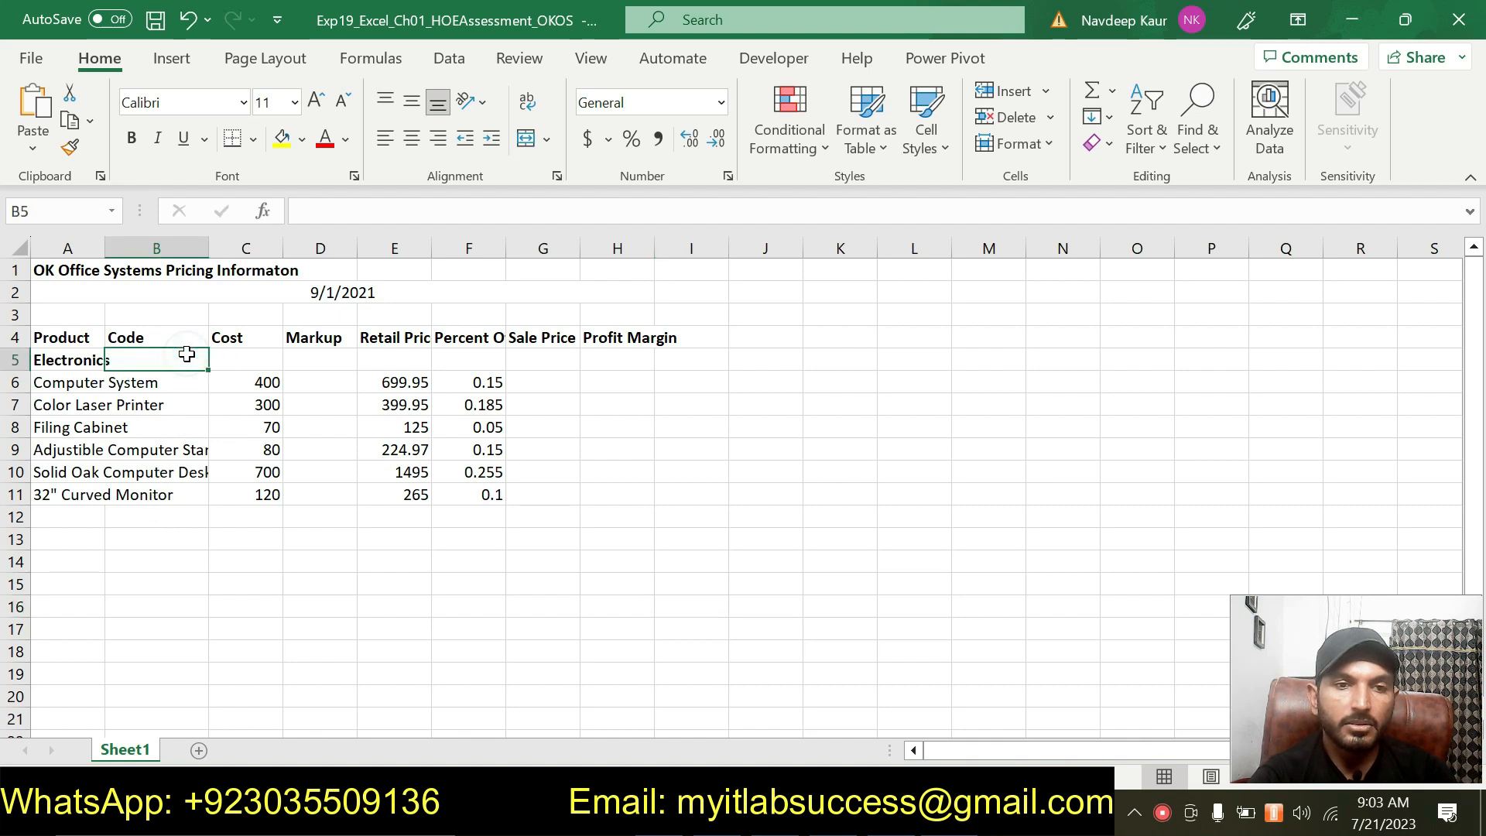
pyautogui.click(197, 377)
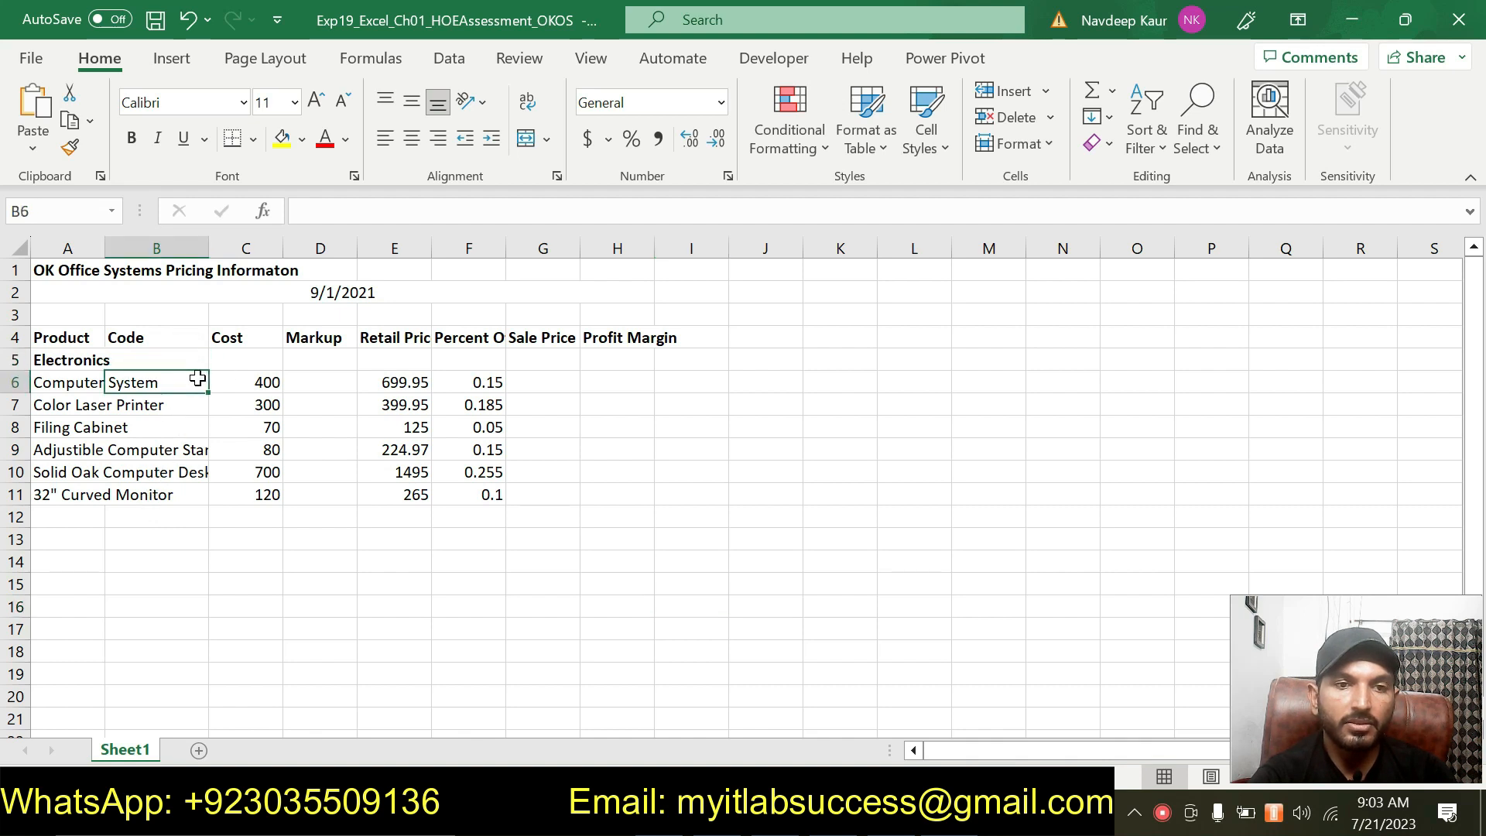
pyautogui.doubleClick(104, 246)
pyautogui.click(376, 379)
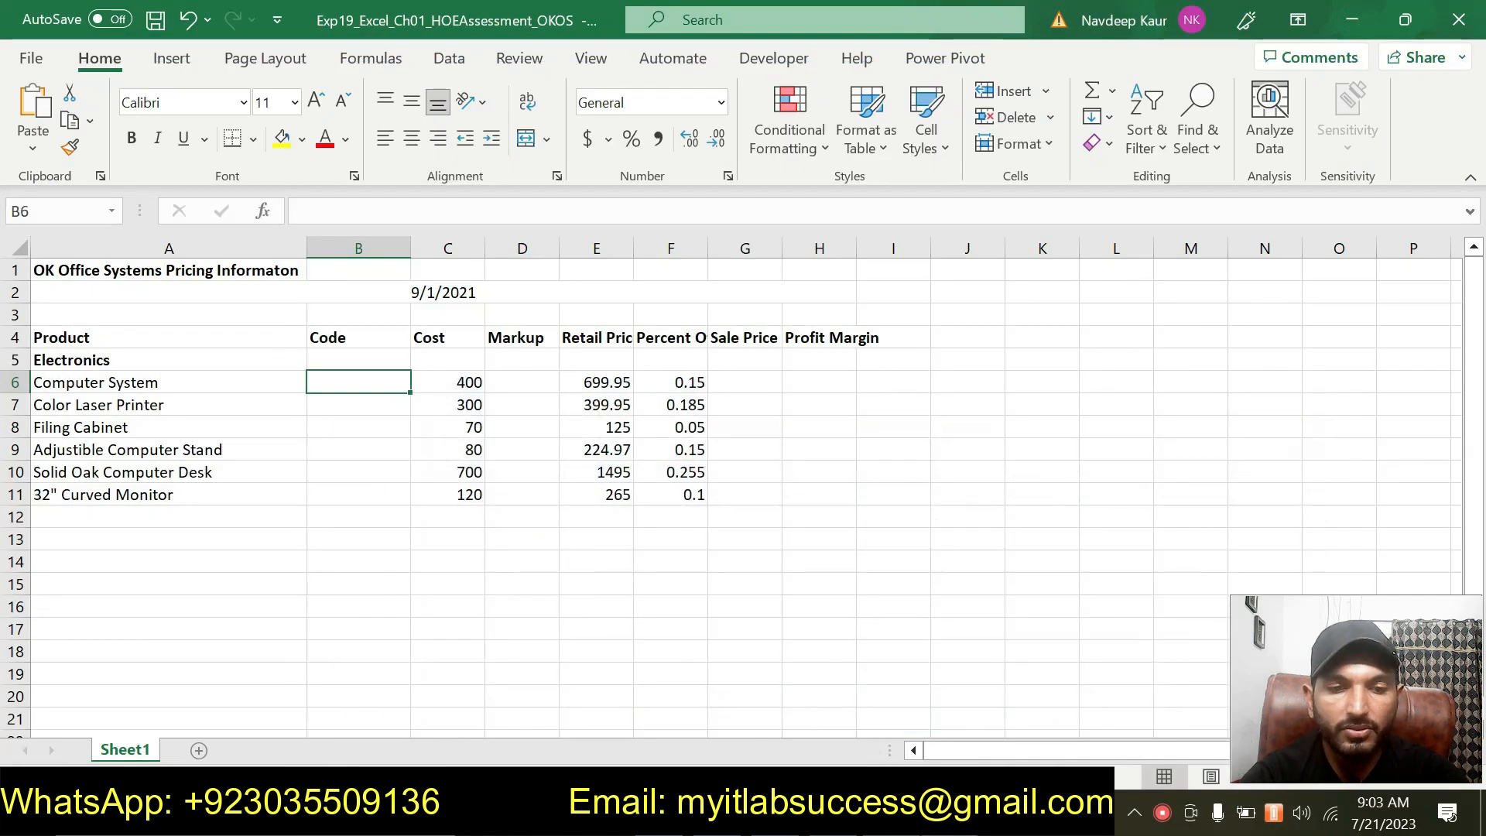
# Enter the code 2021-09-100 in cell B6.
pyautogui.write('2021-')
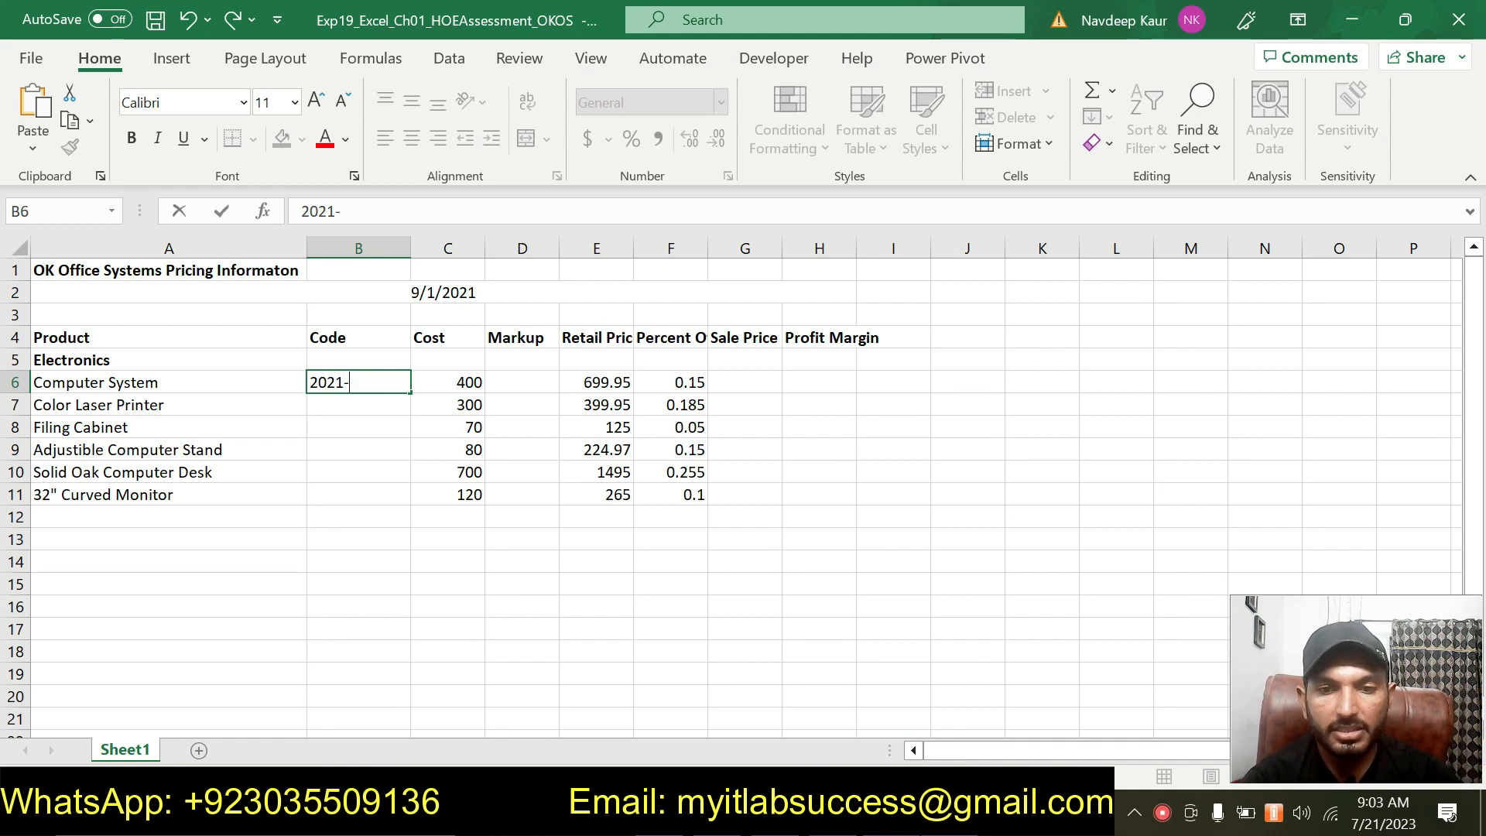
pyautogui.hotkey('alt', 'Tab')
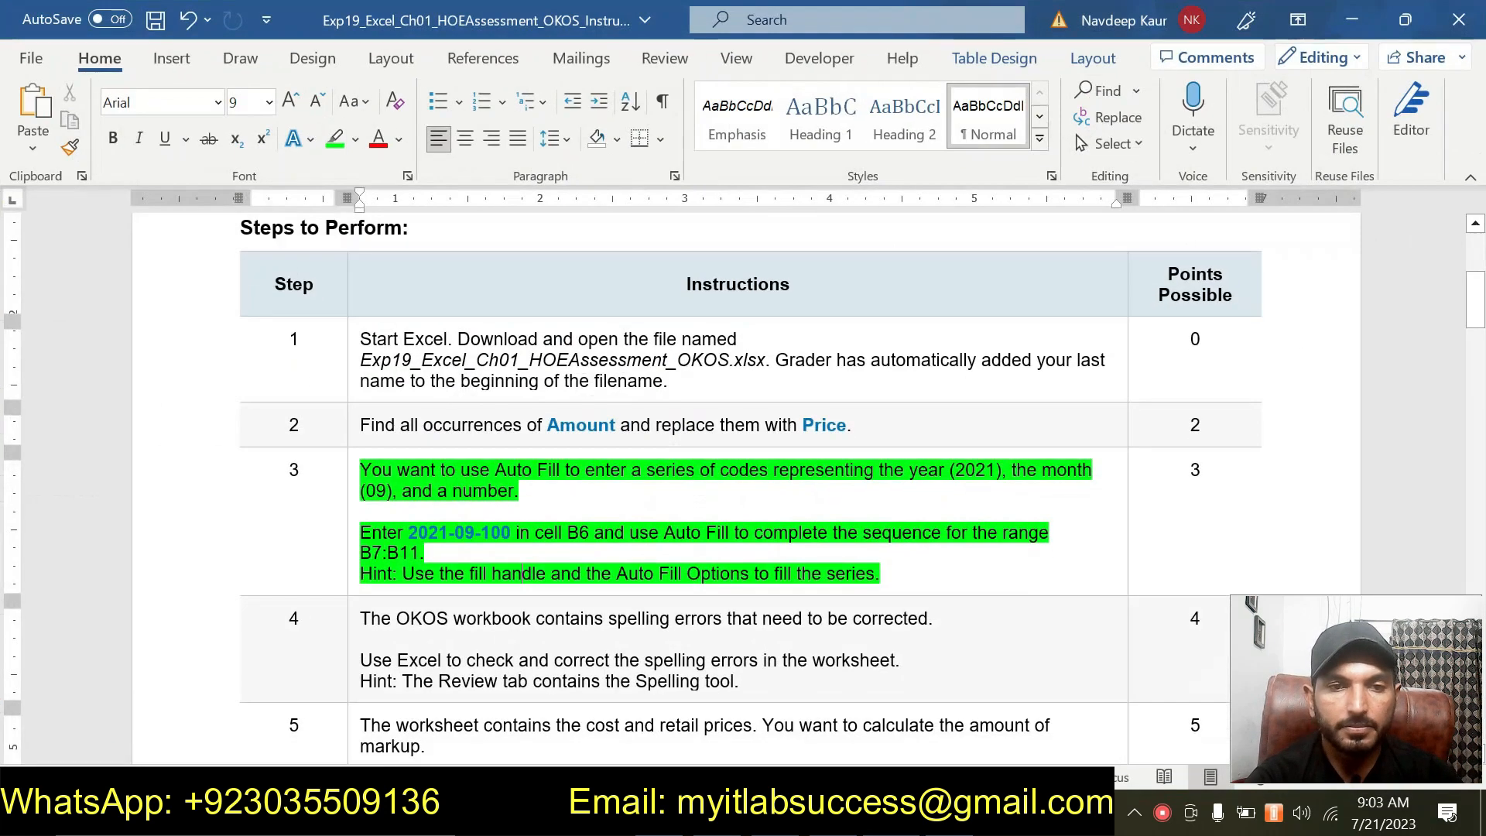
pyautogui.hotkey('alt', 'Tab')
pyautogui.write('09-100')
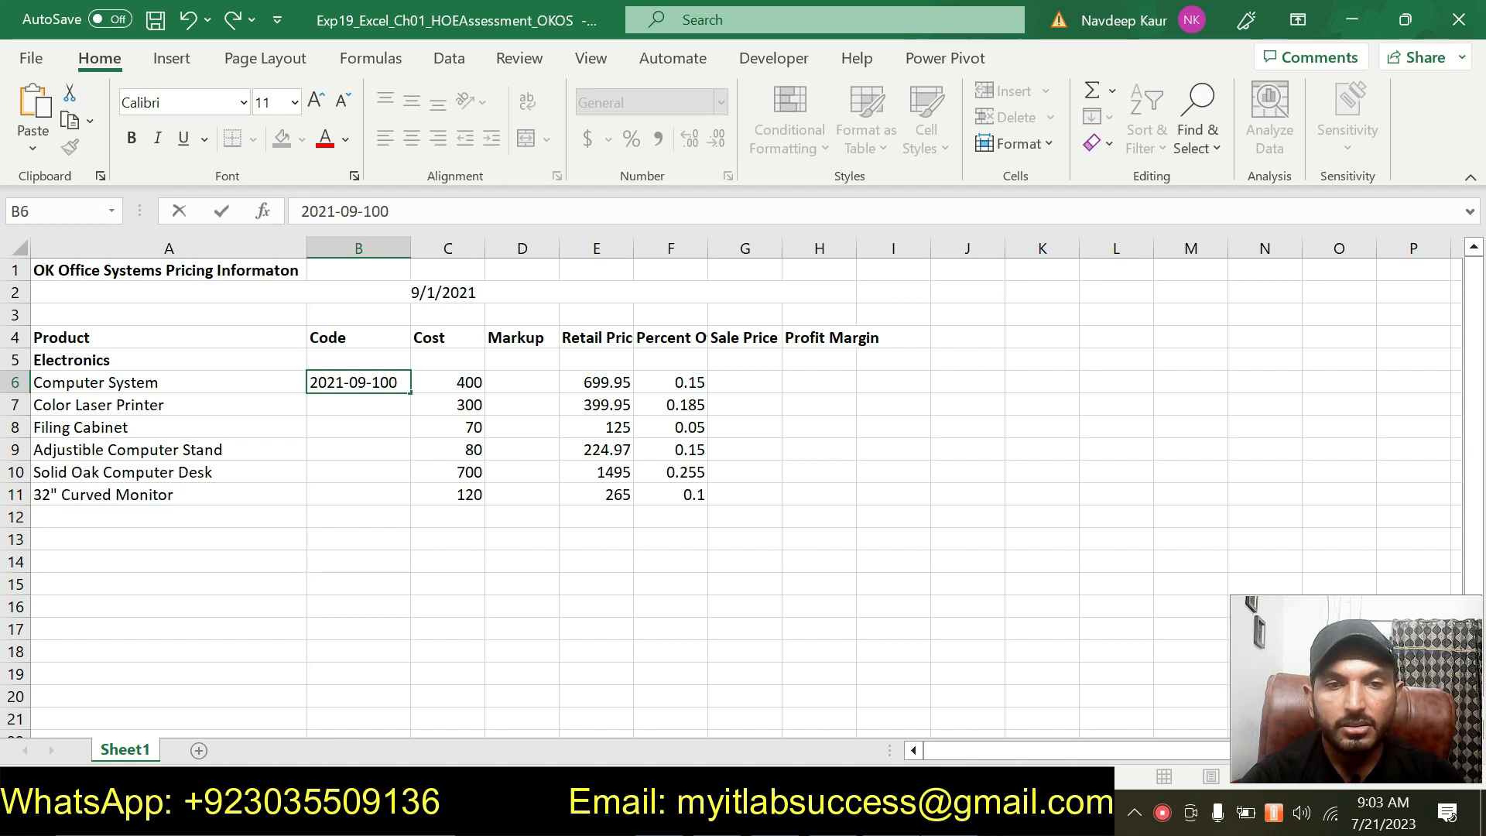
pyautogui.click(358, 477)
pyautogui.click(375, 382)
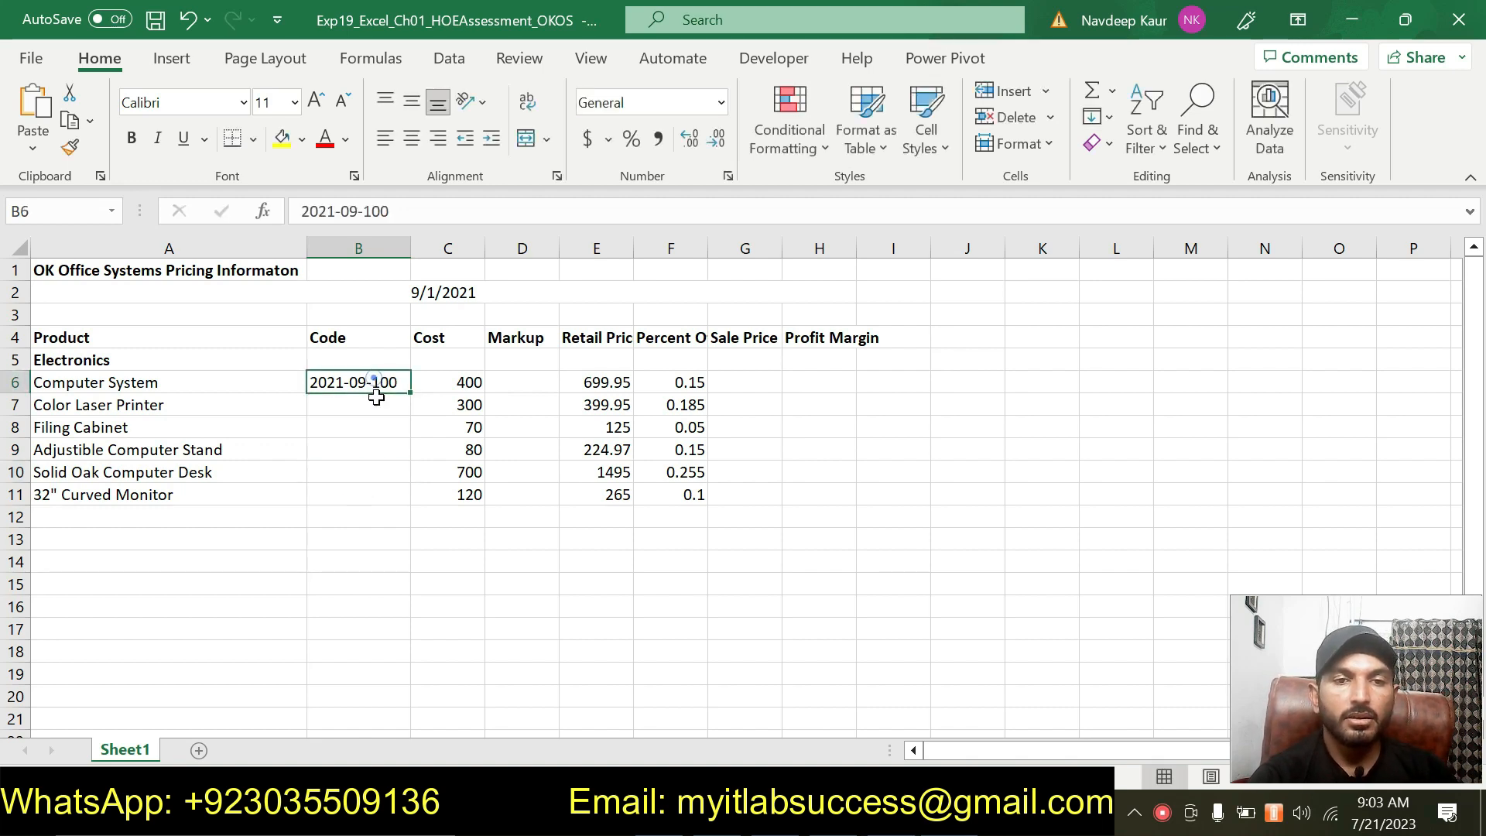
pyautogui.hotkey('alt', 'Tab')
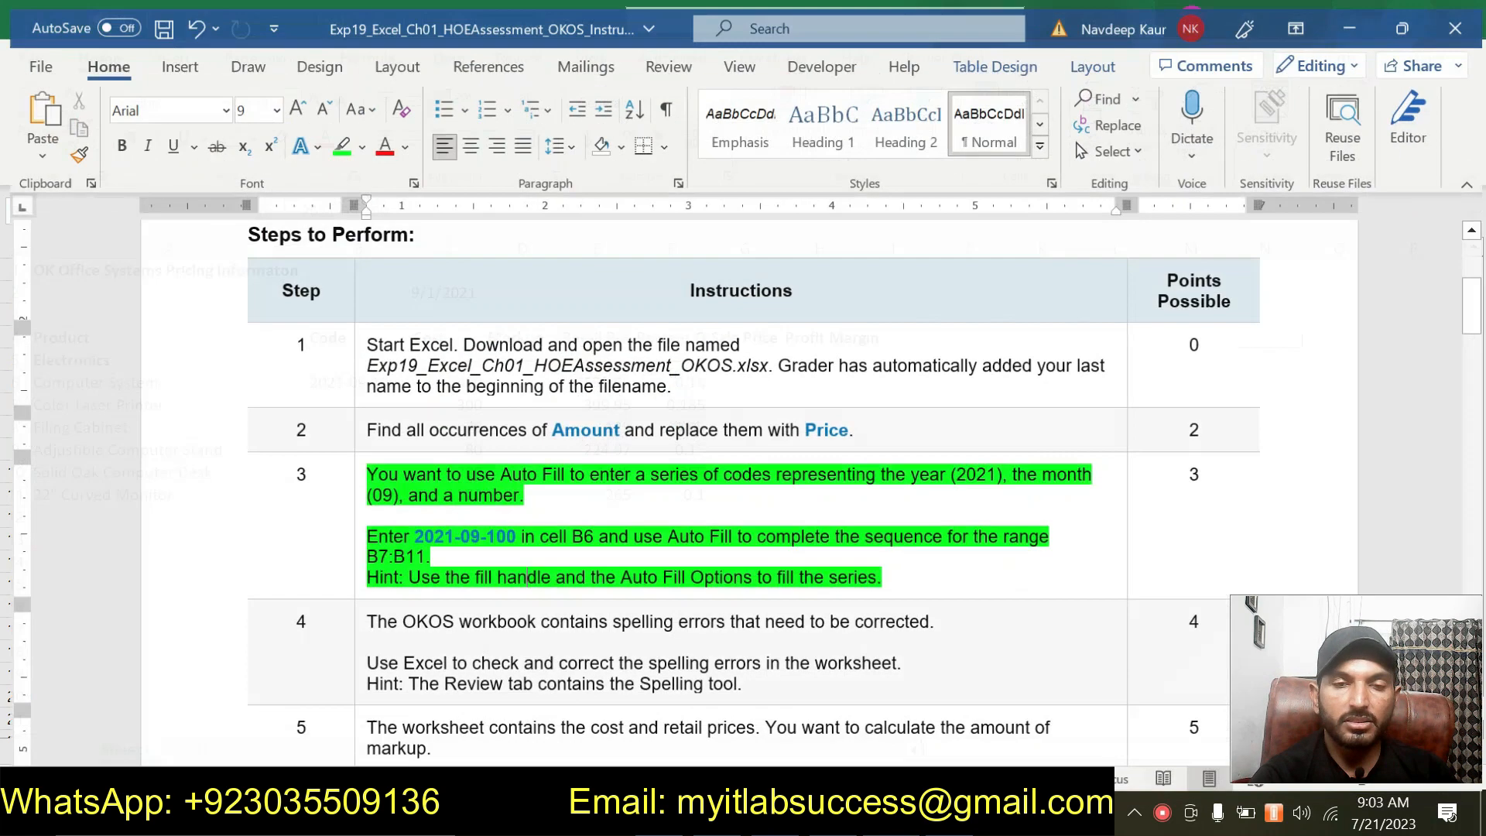
# Auto Fill the code from B6 down through B11 as a fill series.
pyautogui.hotkey('alt', 'Tab')
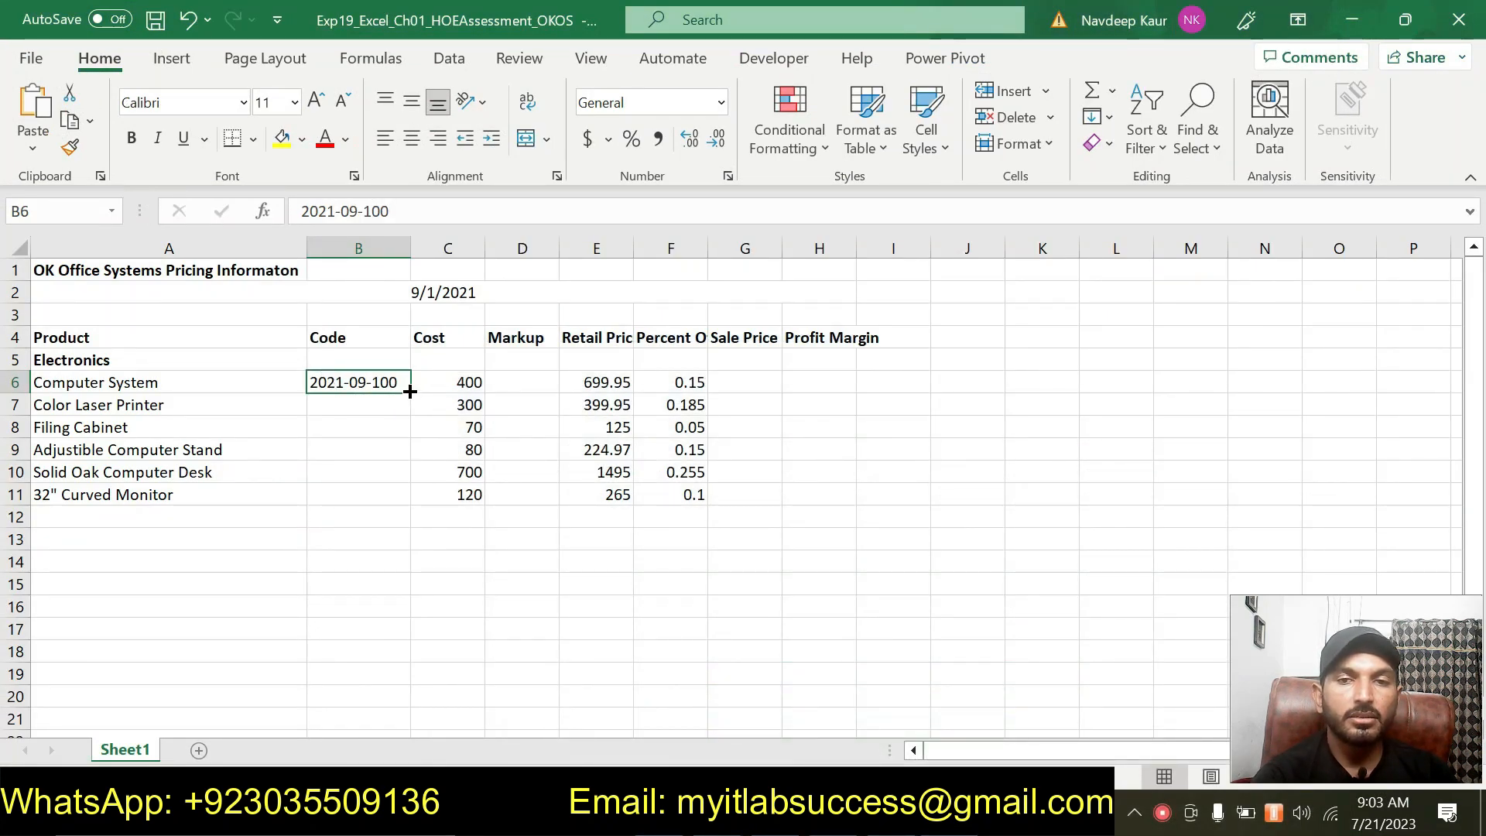
pyautogui.moveTo(408, 391); pyautogui.dragTo(425, 503)
pyautogui.click(444, 523)
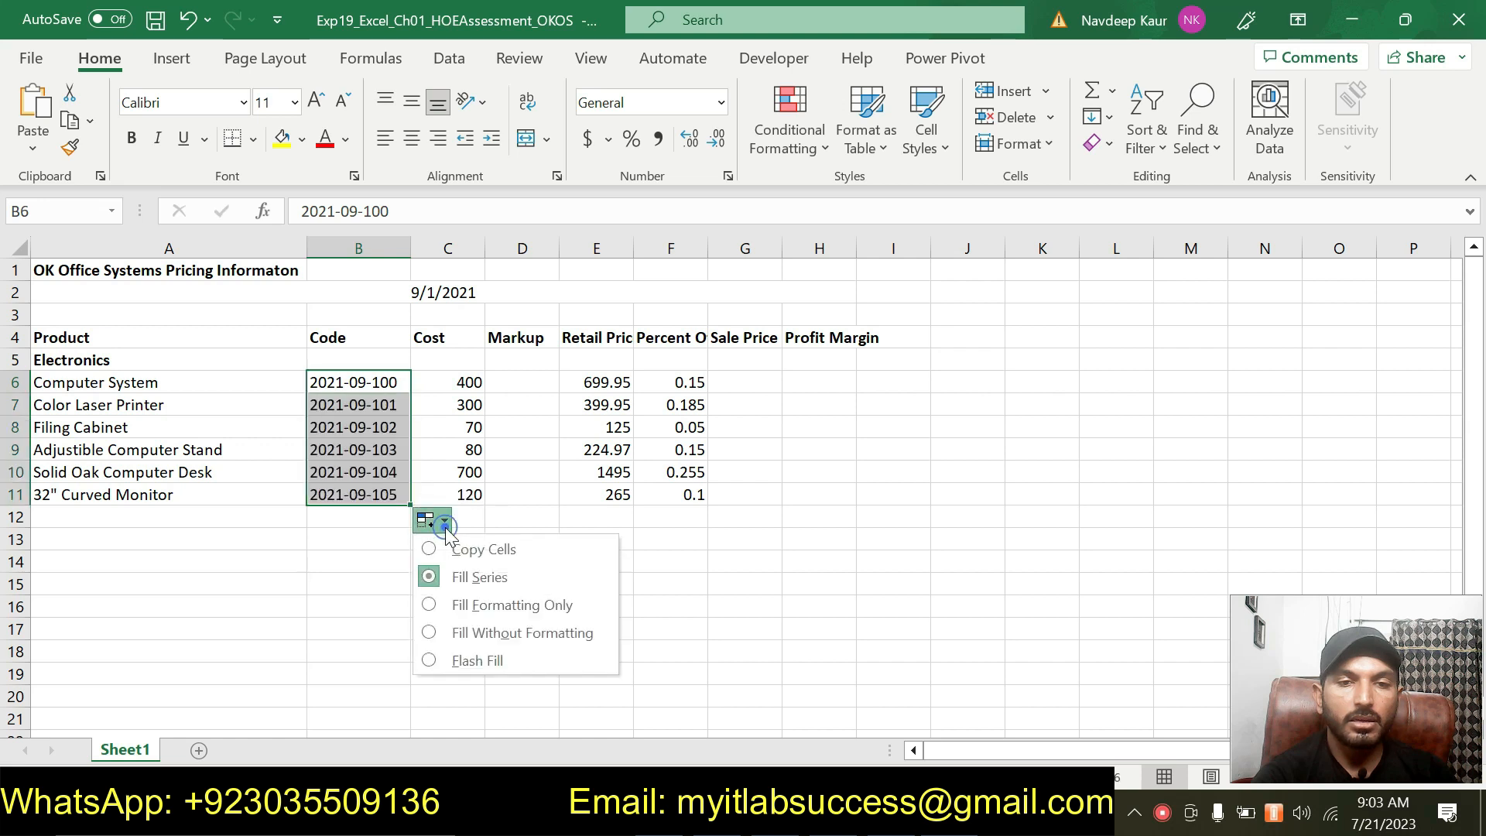
pyautogui.click(488, 584)
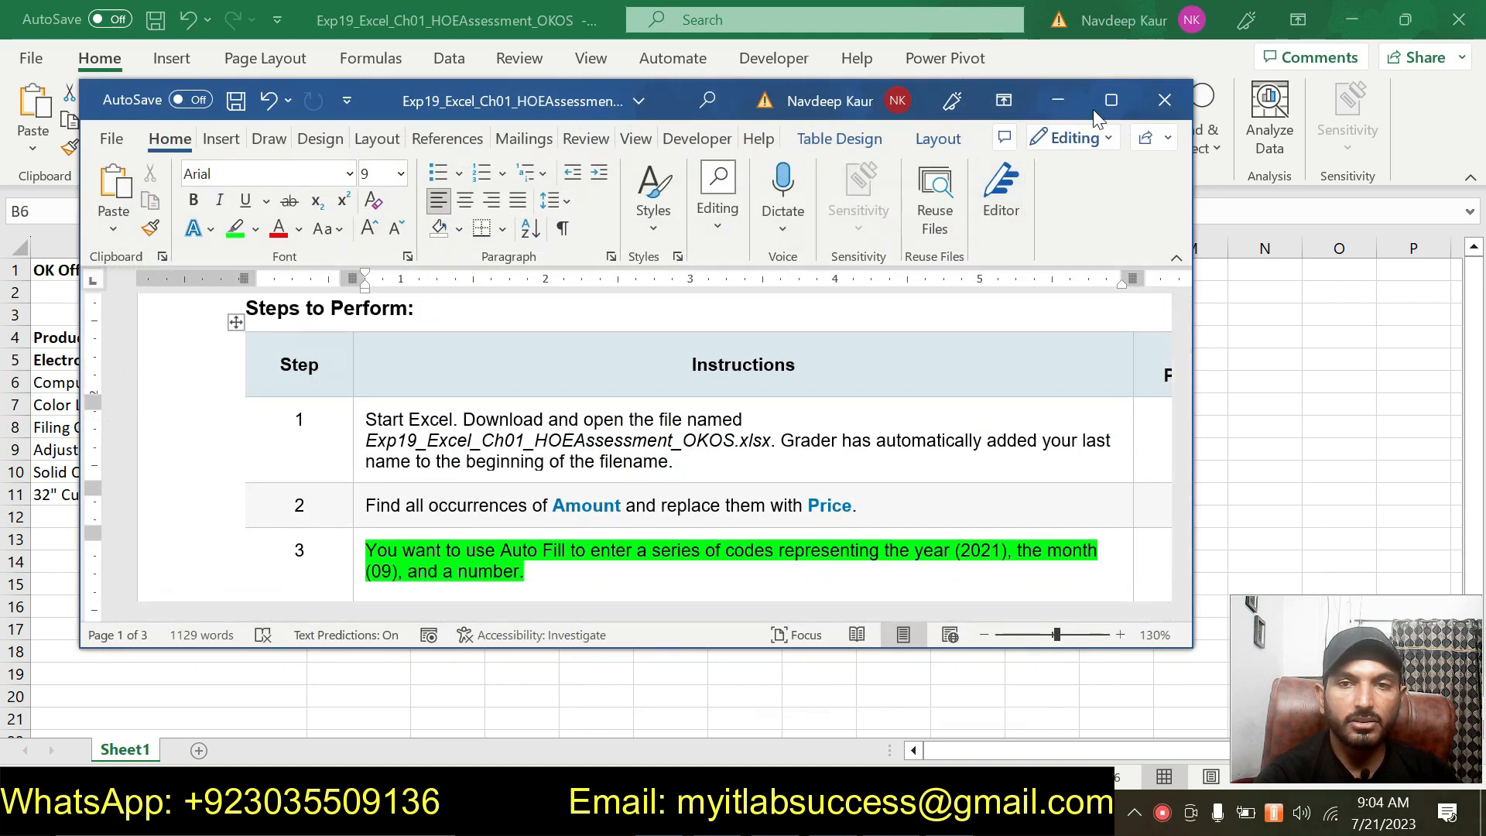
# Maximize the instructions document and remove the green highlight from the step 3 instructions.
pyautogui.click(1112, 100)
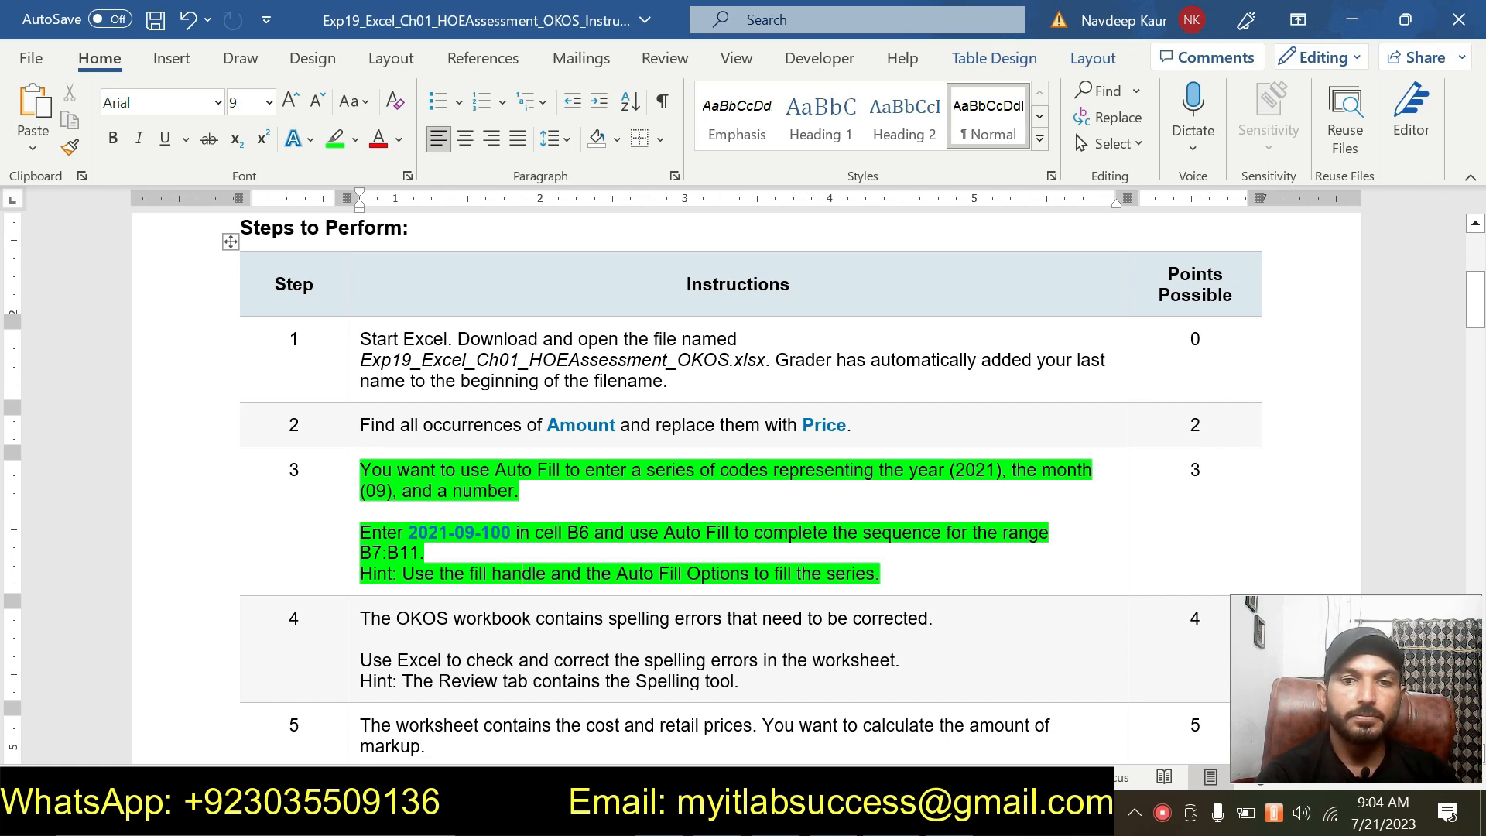
pyautogui.moveTo(888, 574); pyautogui.dragTo(360, 470)
pyautogui.click(452, 434)
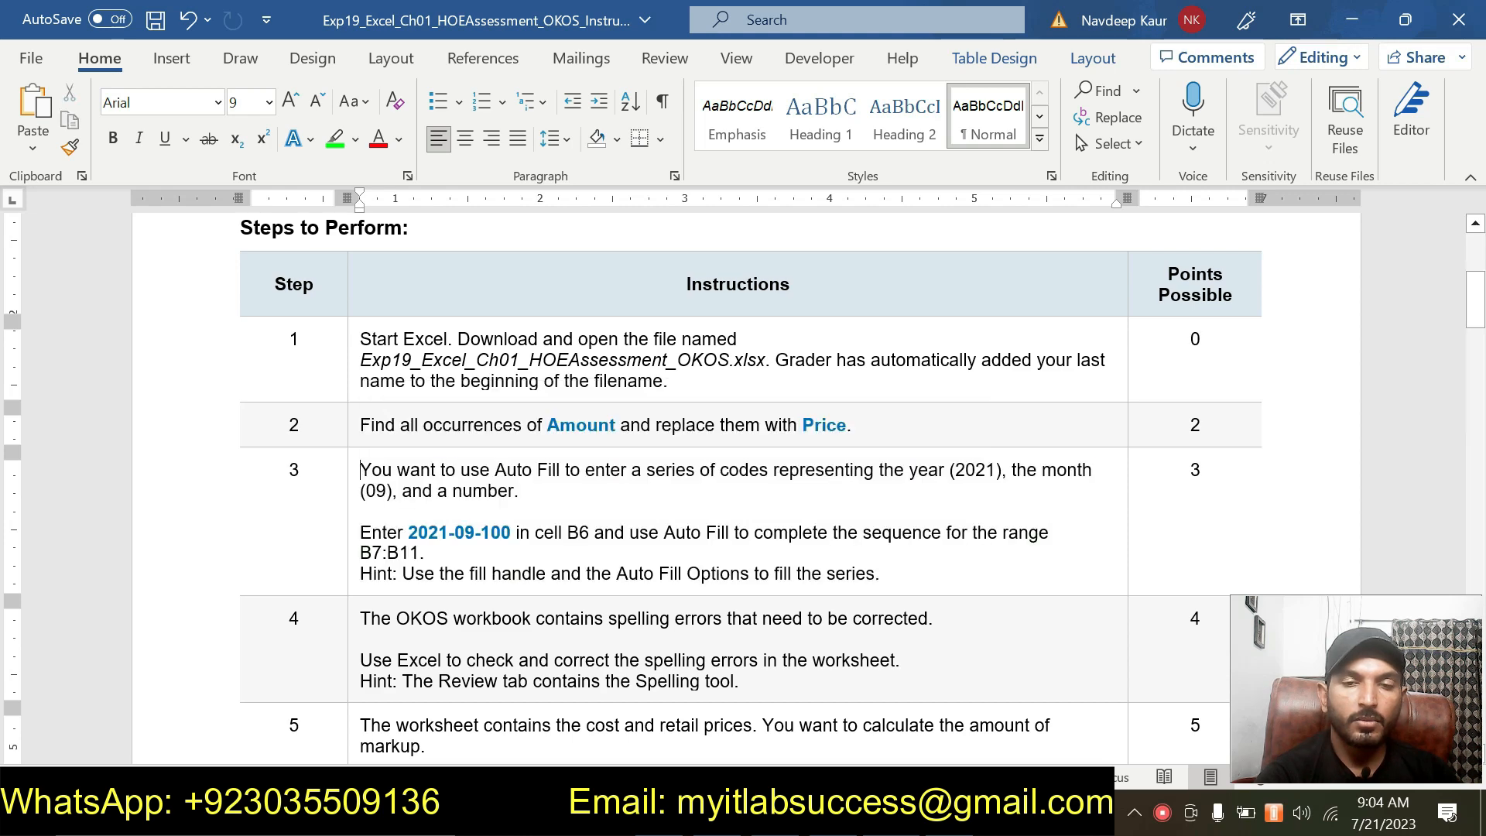
# Highlight the step 4 instructions in green in the instructions document.
pyautogui.scroll(-3, 614, 532)
pyautogui.moveTo(740, 537); pyautogui.dragTo(361, 474)
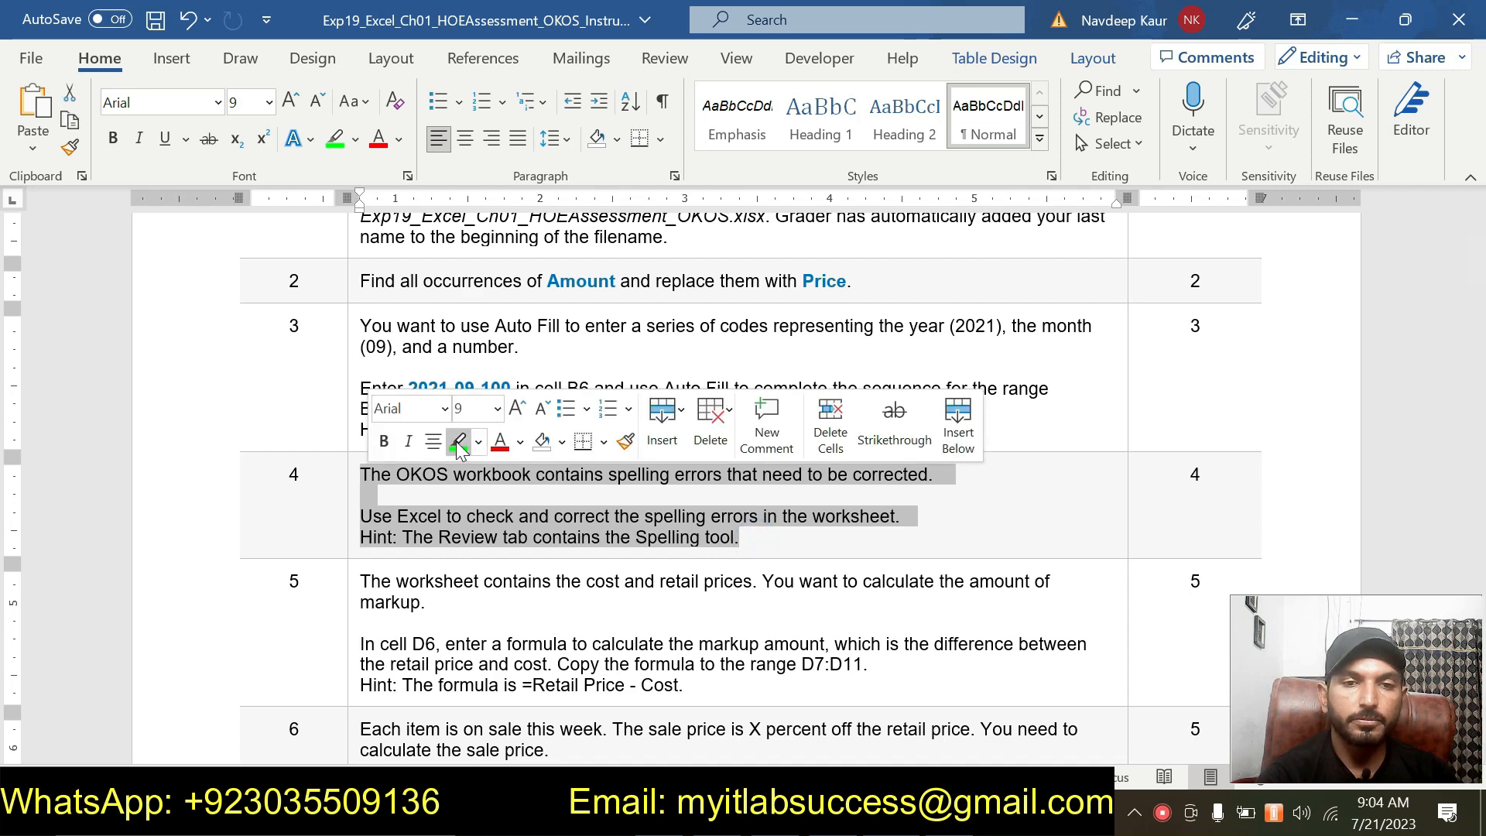
pyautogui.click(459, 442)
pyautogui.click(517, 537)
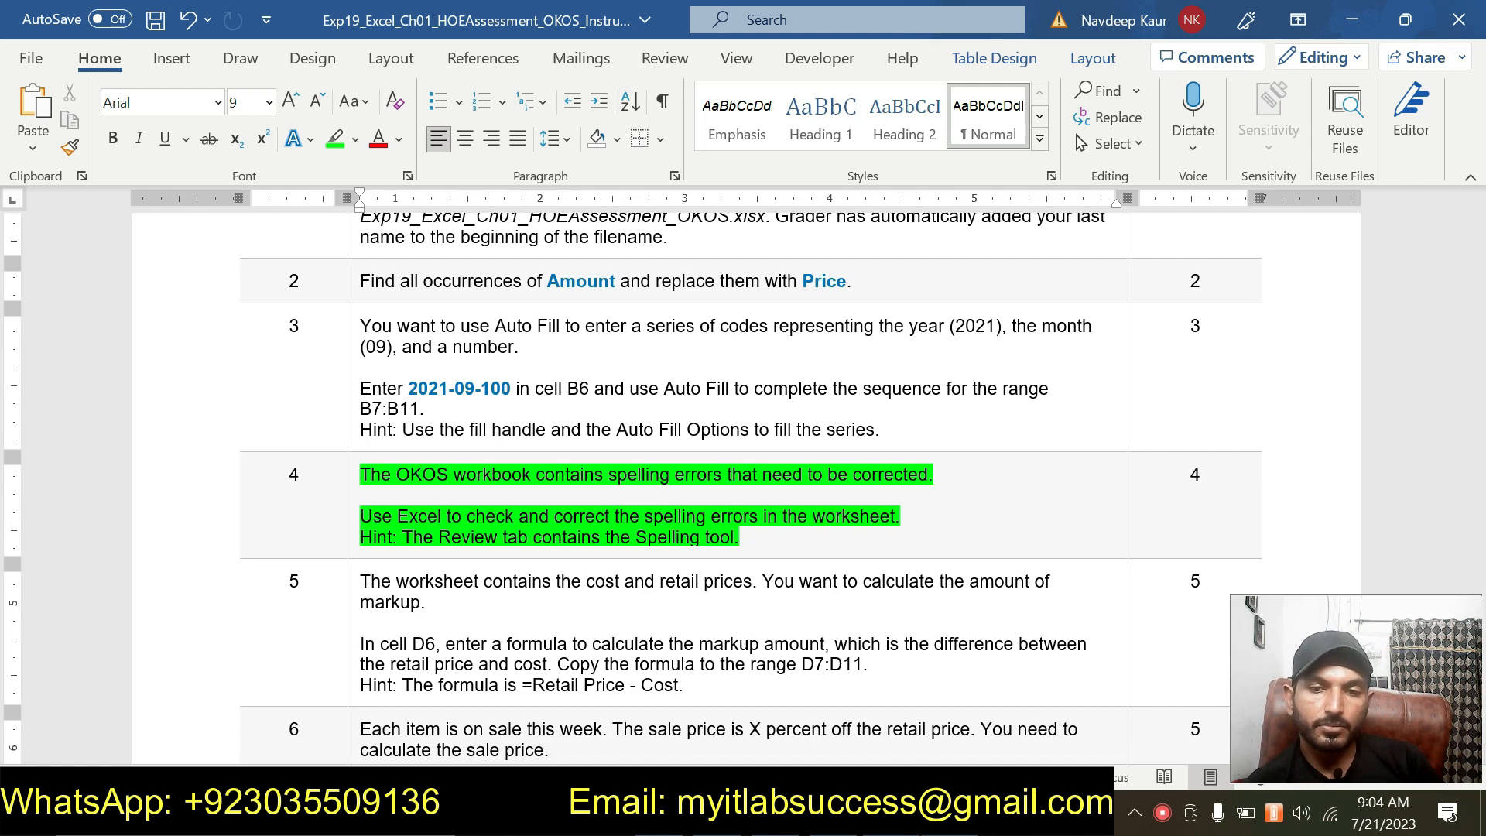
# Run the worksheet spelling check from the beginning and change each misspelled word to the suggested correction.
pyautogui.hotkey('alt', 'Tab')
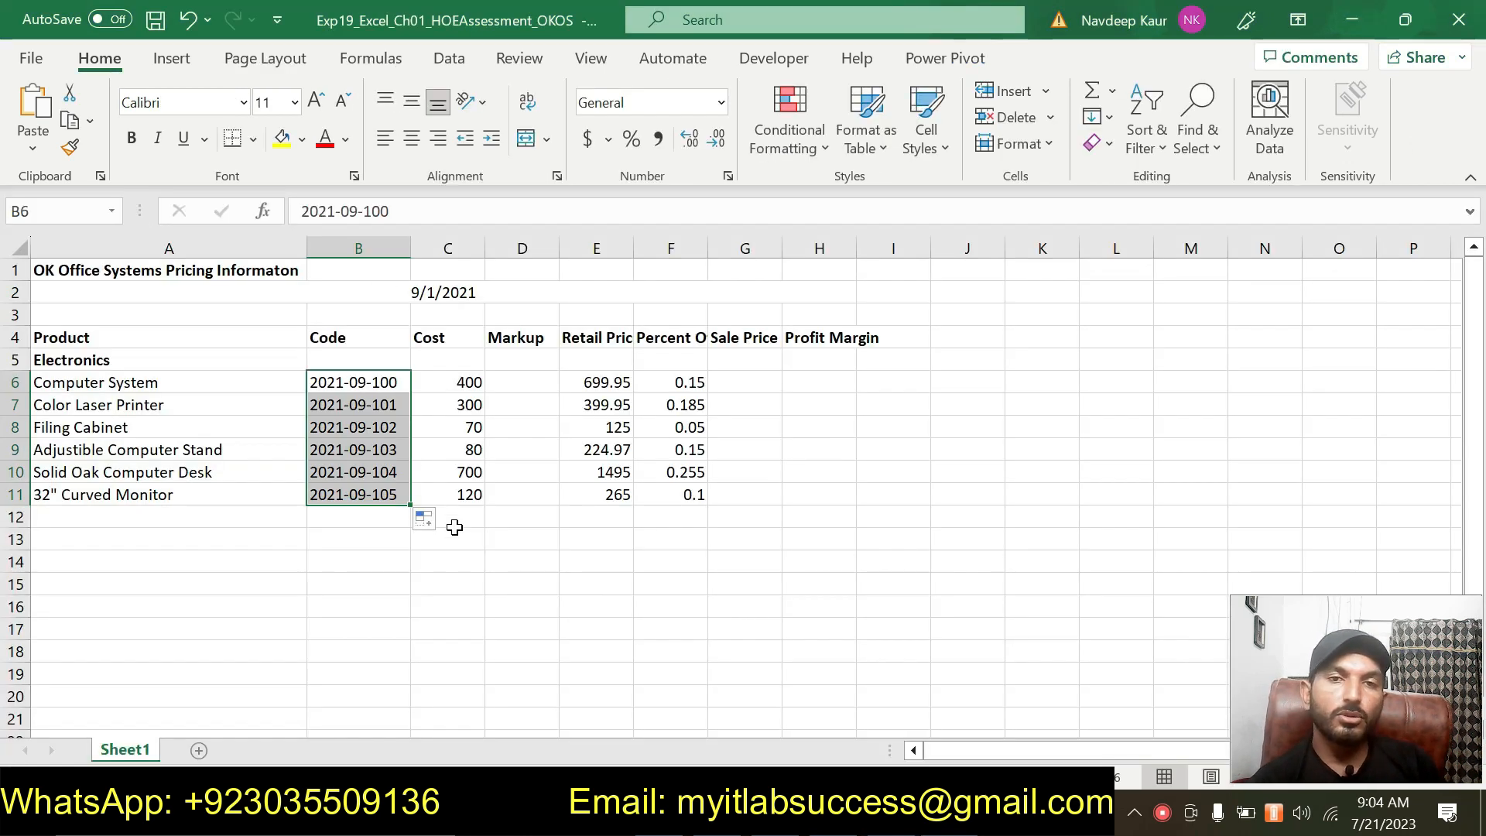
pyautogui.click(449, 561)
pyautogui.click(517, 60)
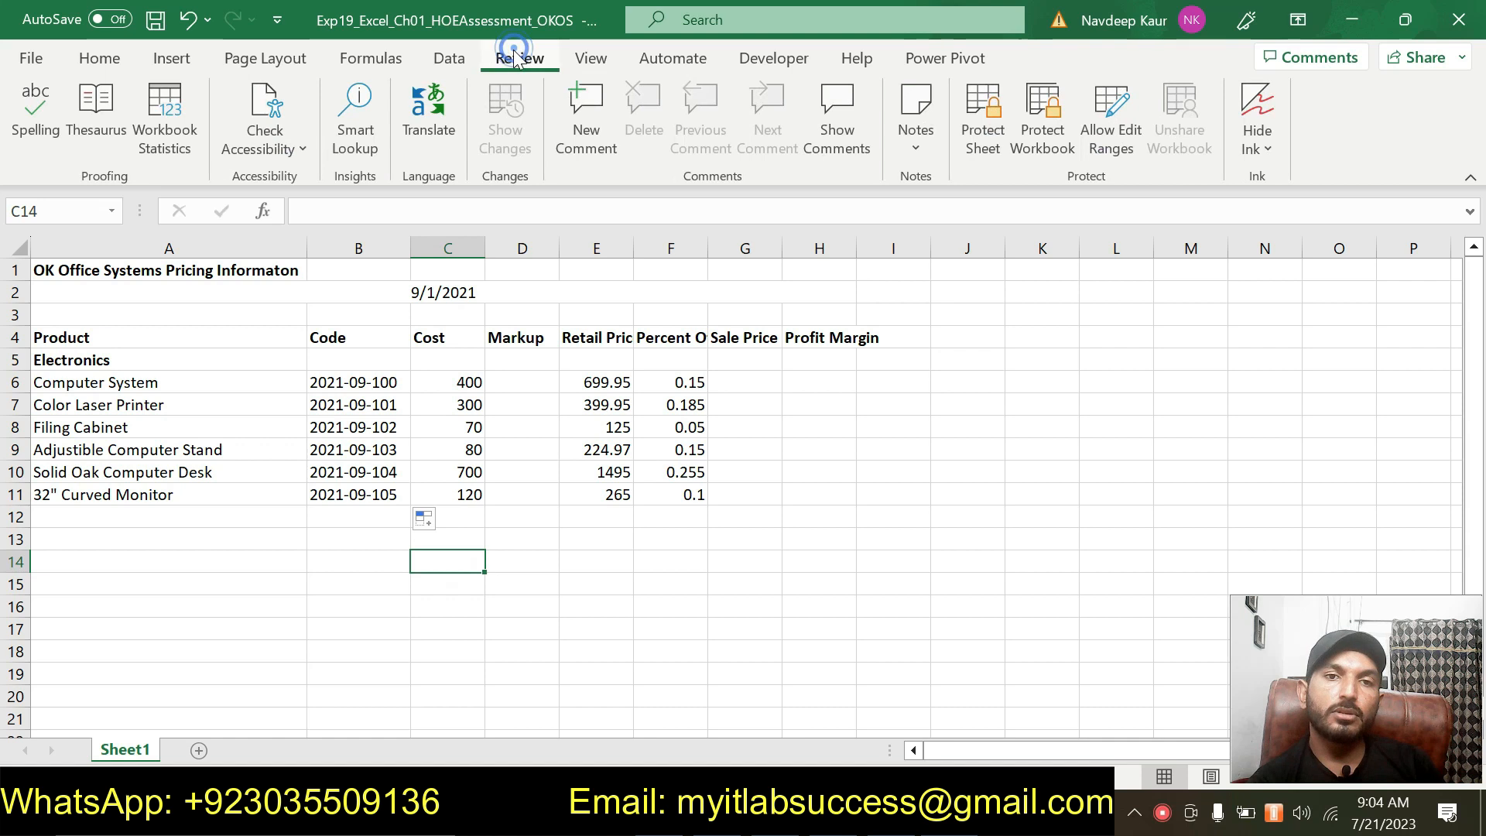
pyautogui.click(48, 107)
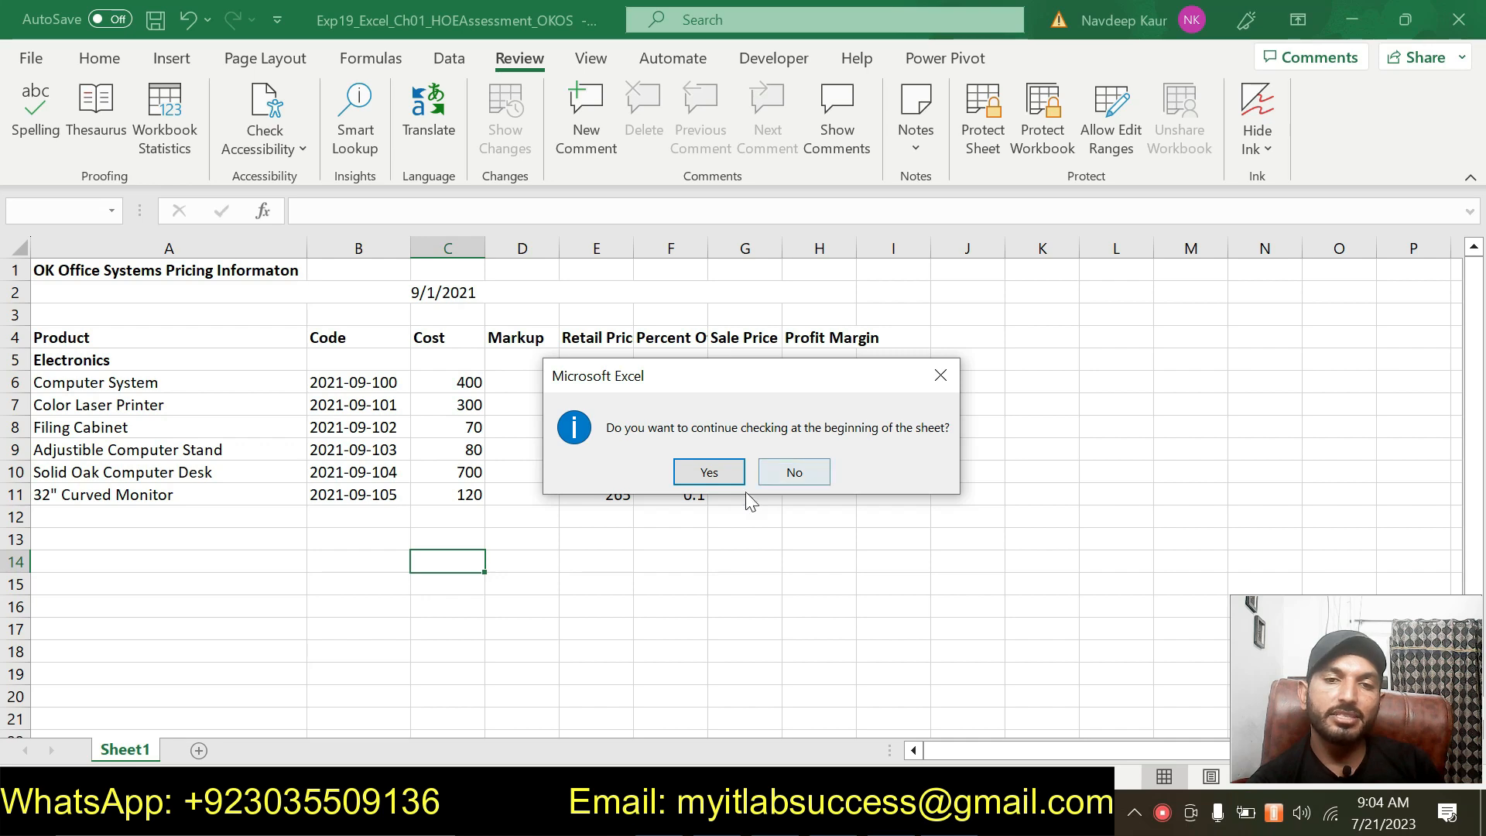
pyautogui.click(709, 472)
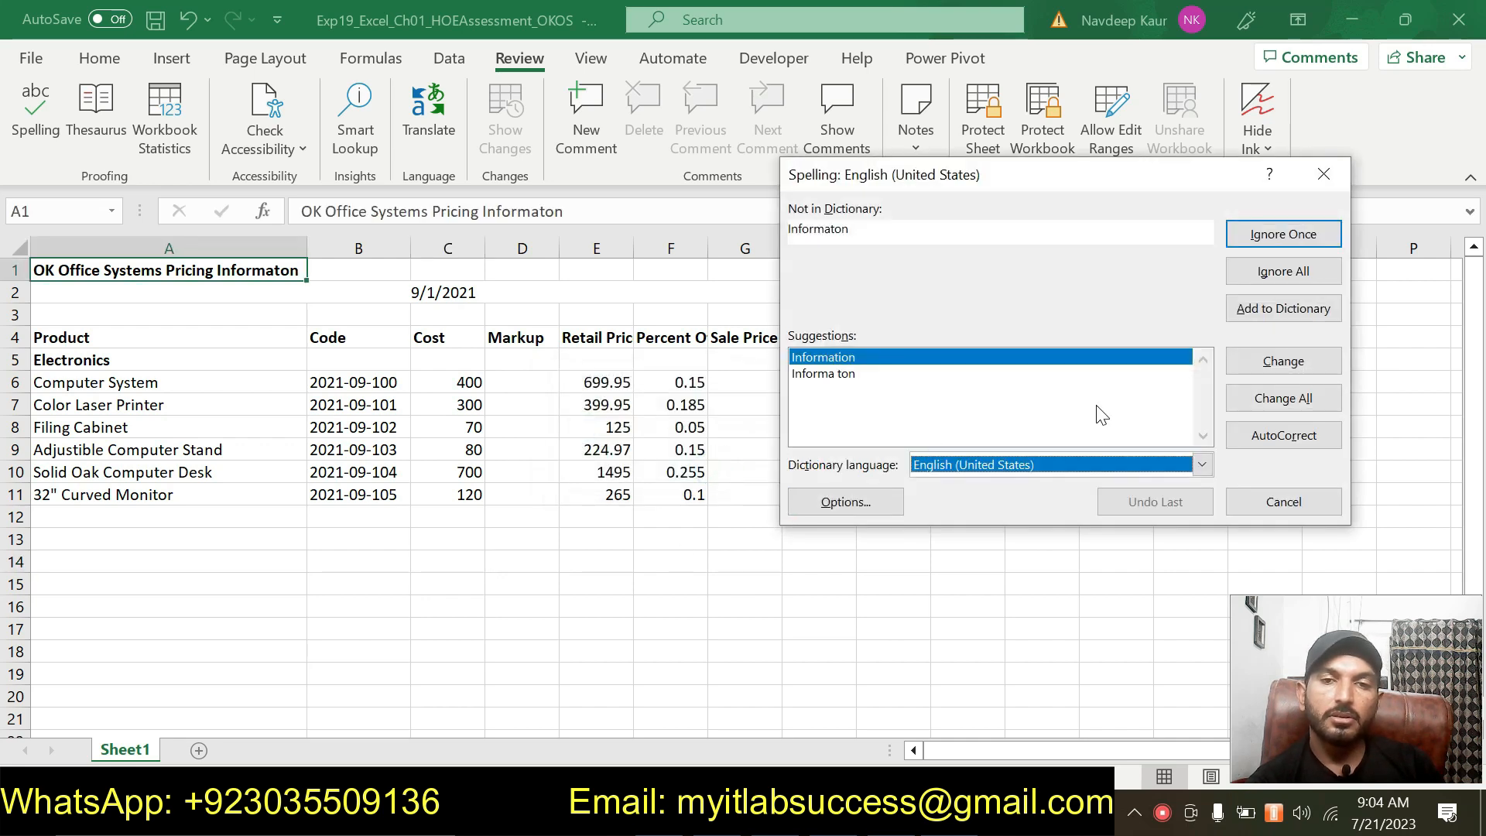
pyautogui.click(1320, 364)
pyautogui.click(1320, 364)
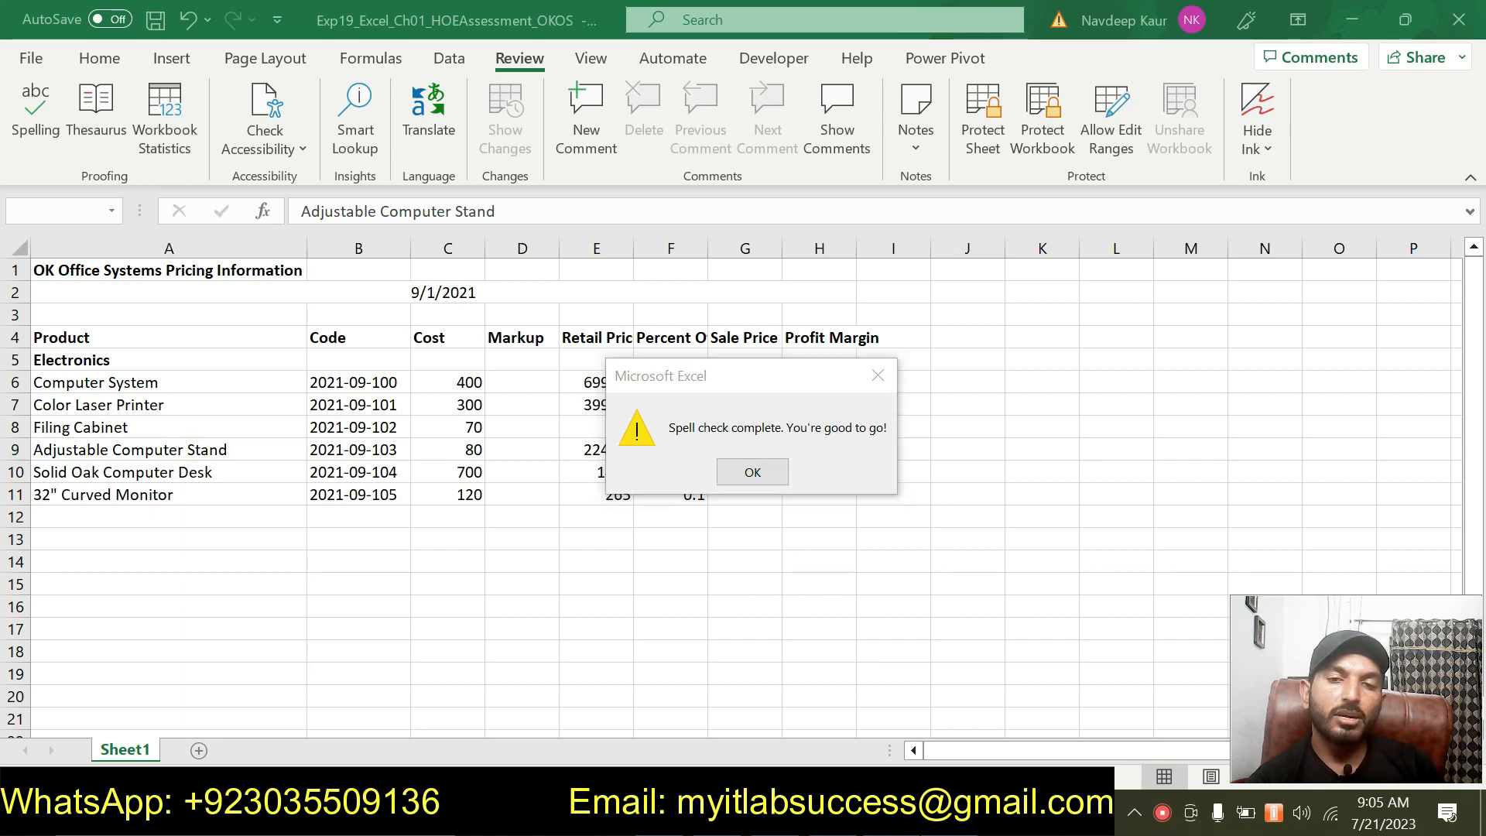
pyautogui.hotkey('alt', 'Tab')
pyautogui.hotkey('alt', 'Tab')
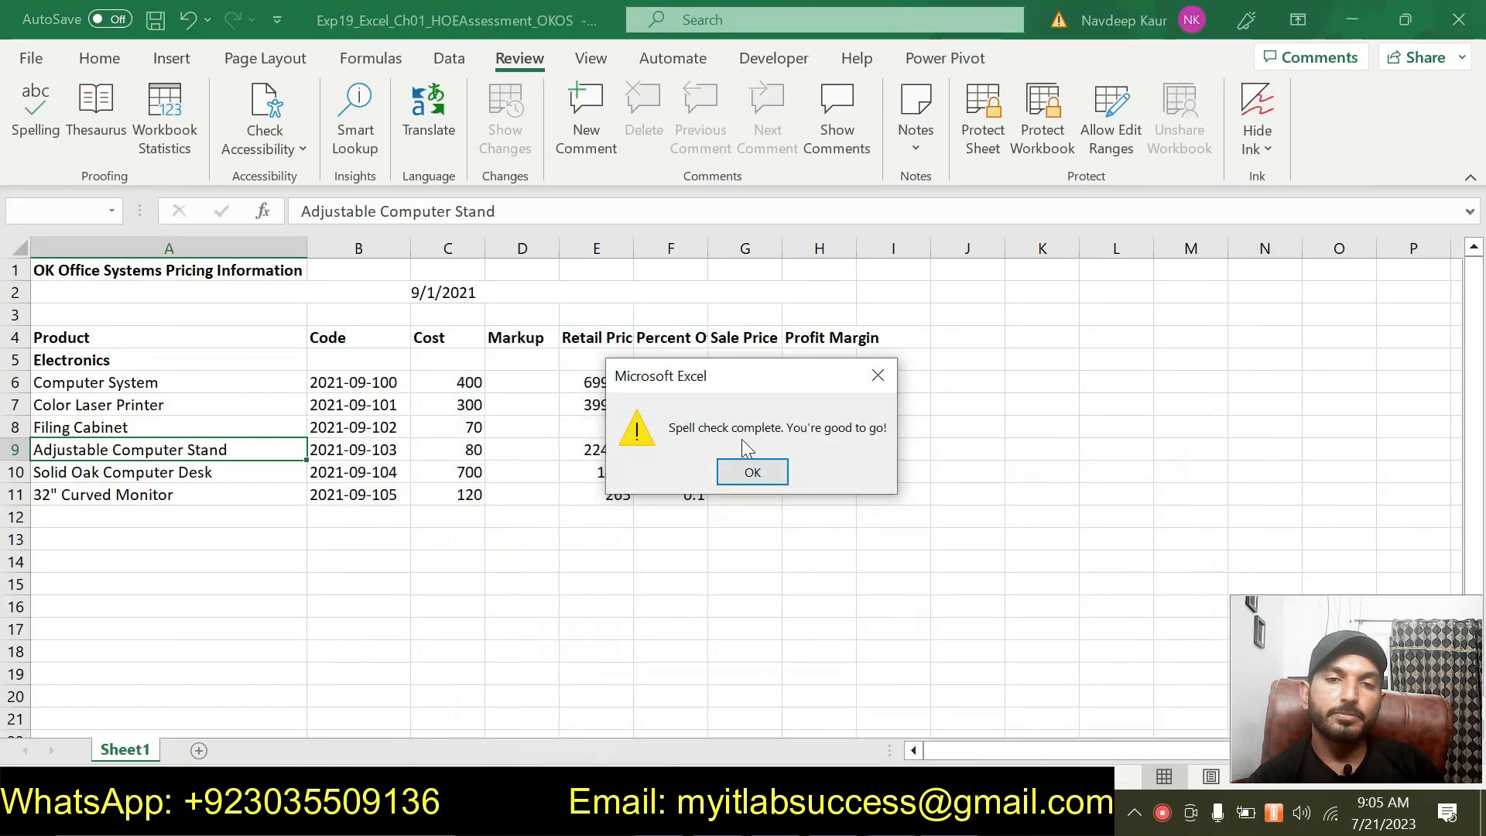
pyautogui.click(739, 472)
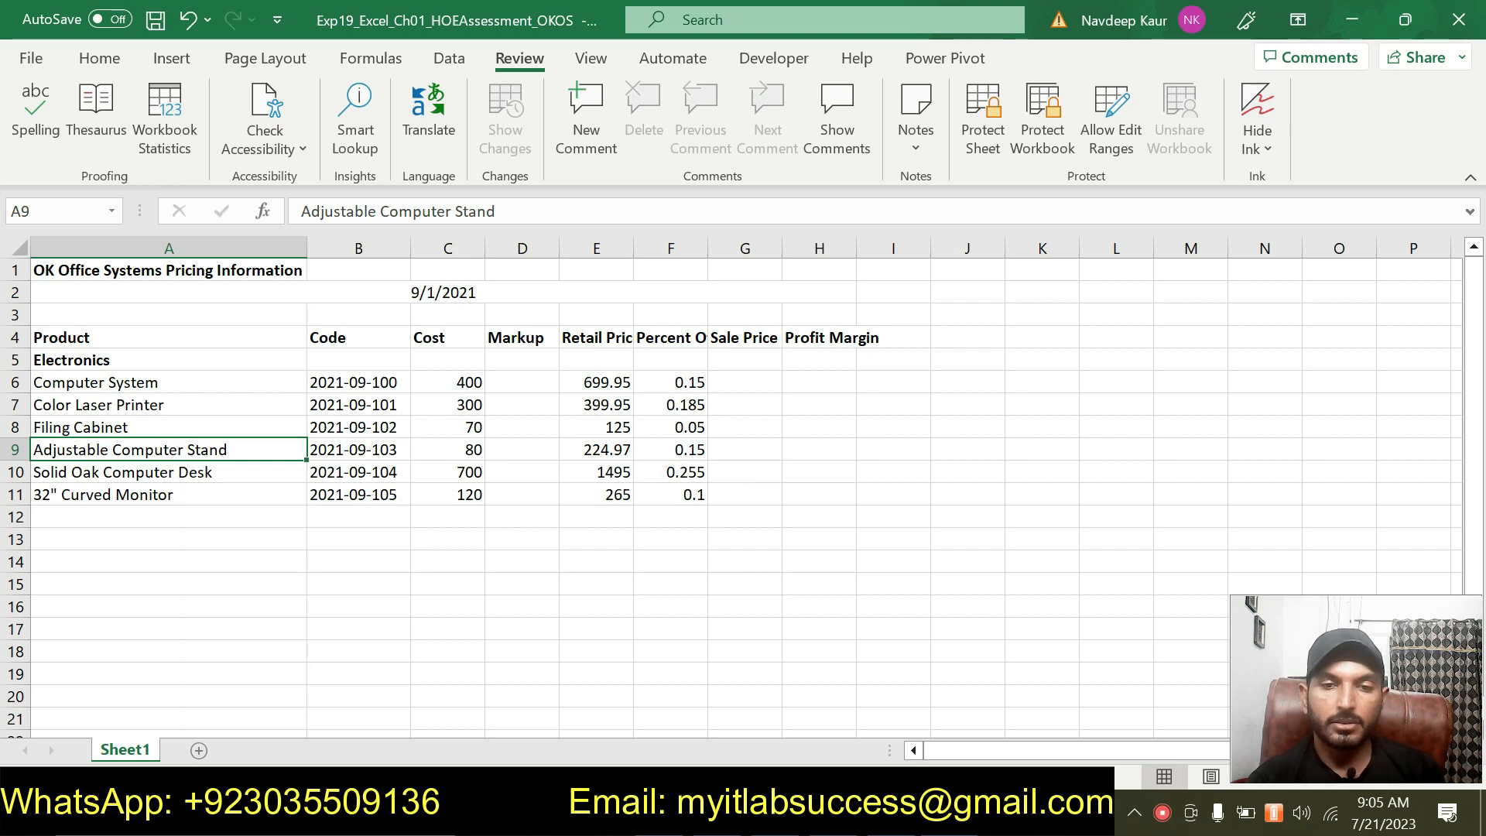
# Remove the green highlight from the step 4 instructions.
pyautogui.hotkey('alt', 'Tab')
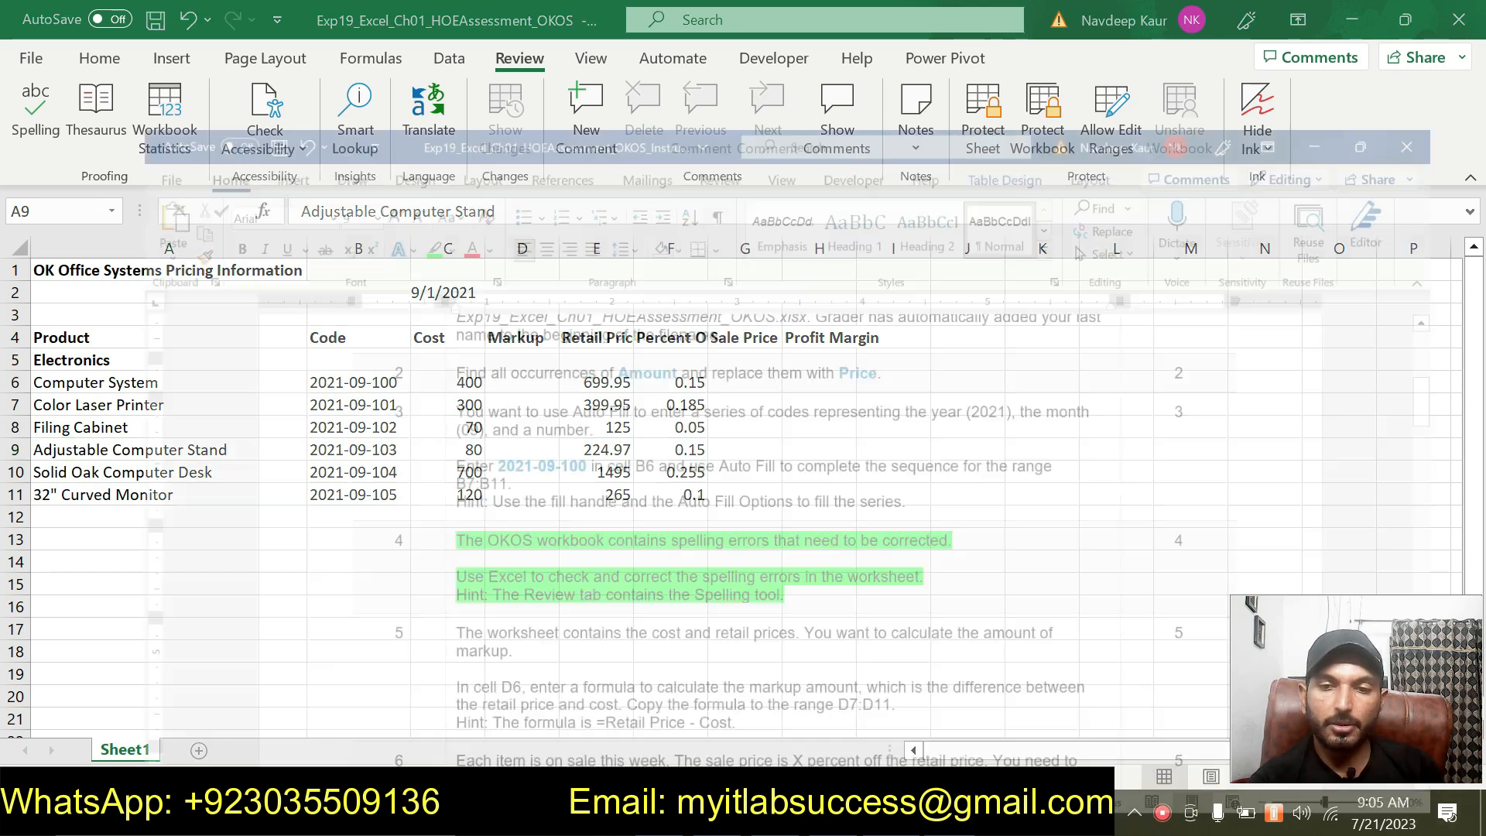
pyautogui.click(152, 480)
pyautogui.rightClick(775, 547)
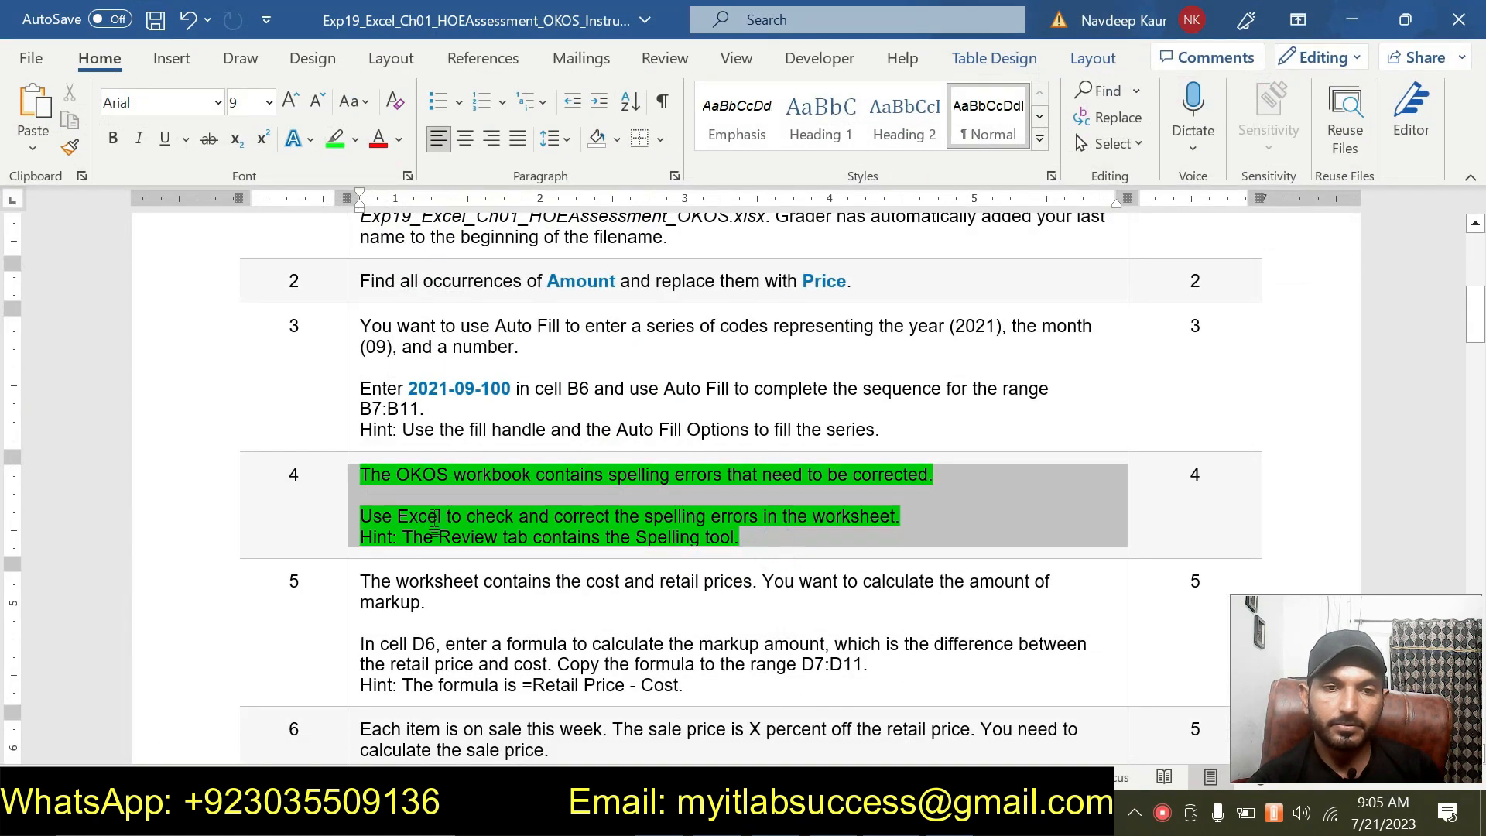
pyautogui.click(492, 460)
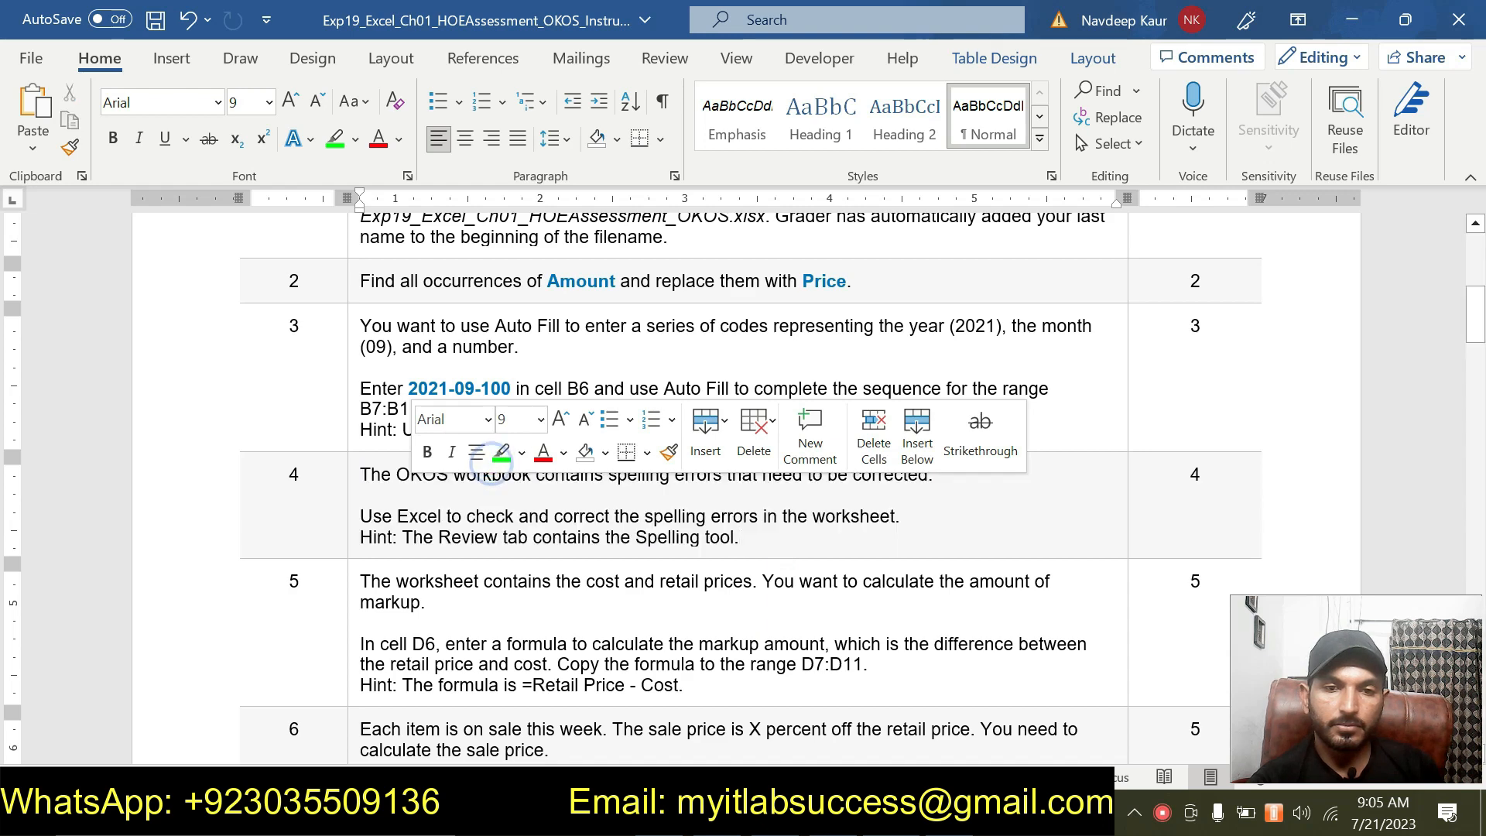
# Highlight the step 5 instructions in green in the instructions document.
pyautogui.moveTo(684, 686); pyautogui.dragTo(370, 585)
pyautogui.moveTo(361, 584); pyautogui.dragTo(703, 684)
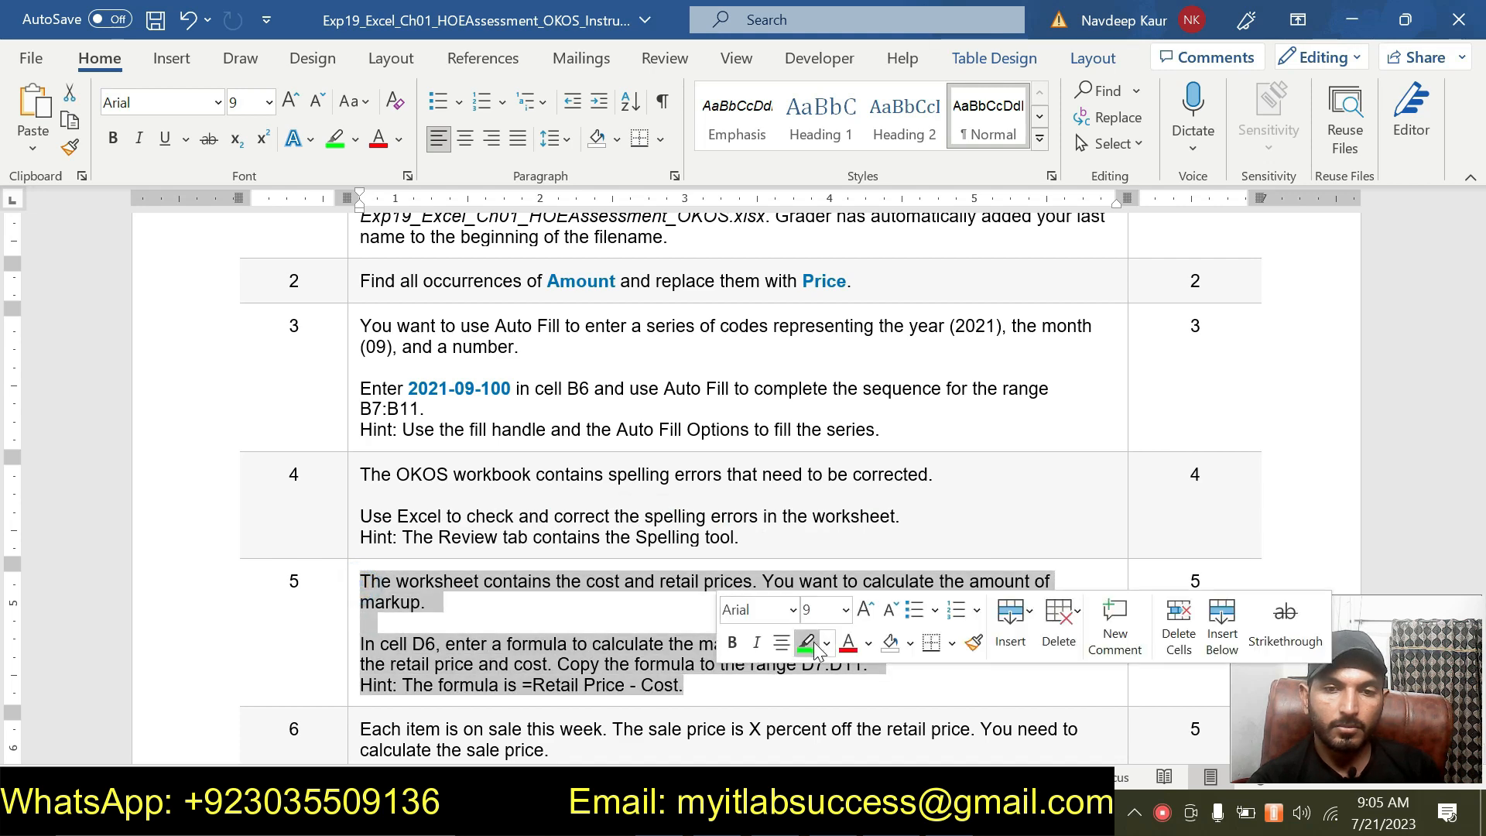
pyautogui.click(808, 643)
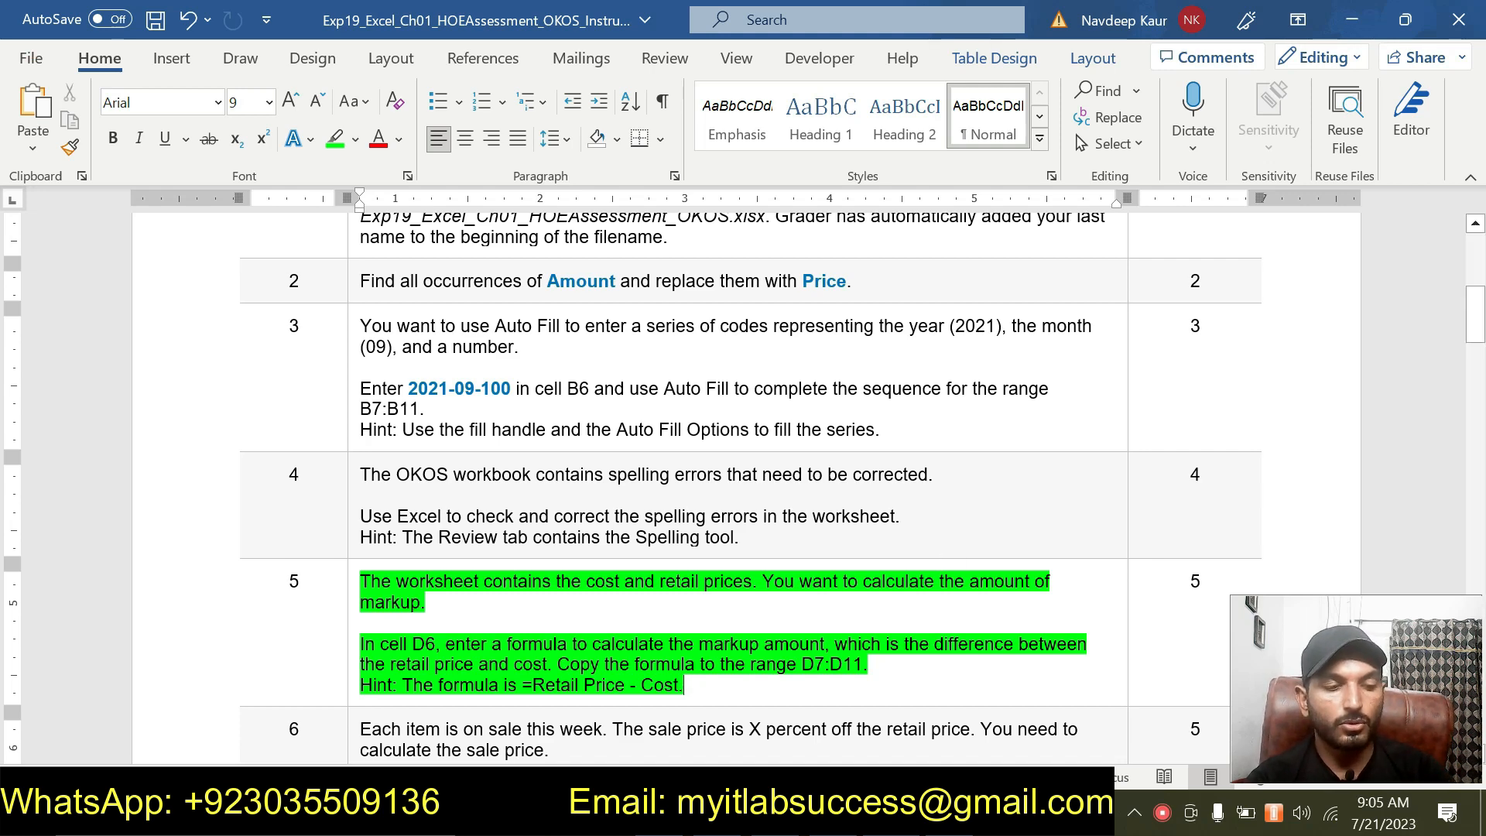
# Enter the markup formula =E6-C6 in cell D6.
pyautogui.scroll(-2, 743, 465)
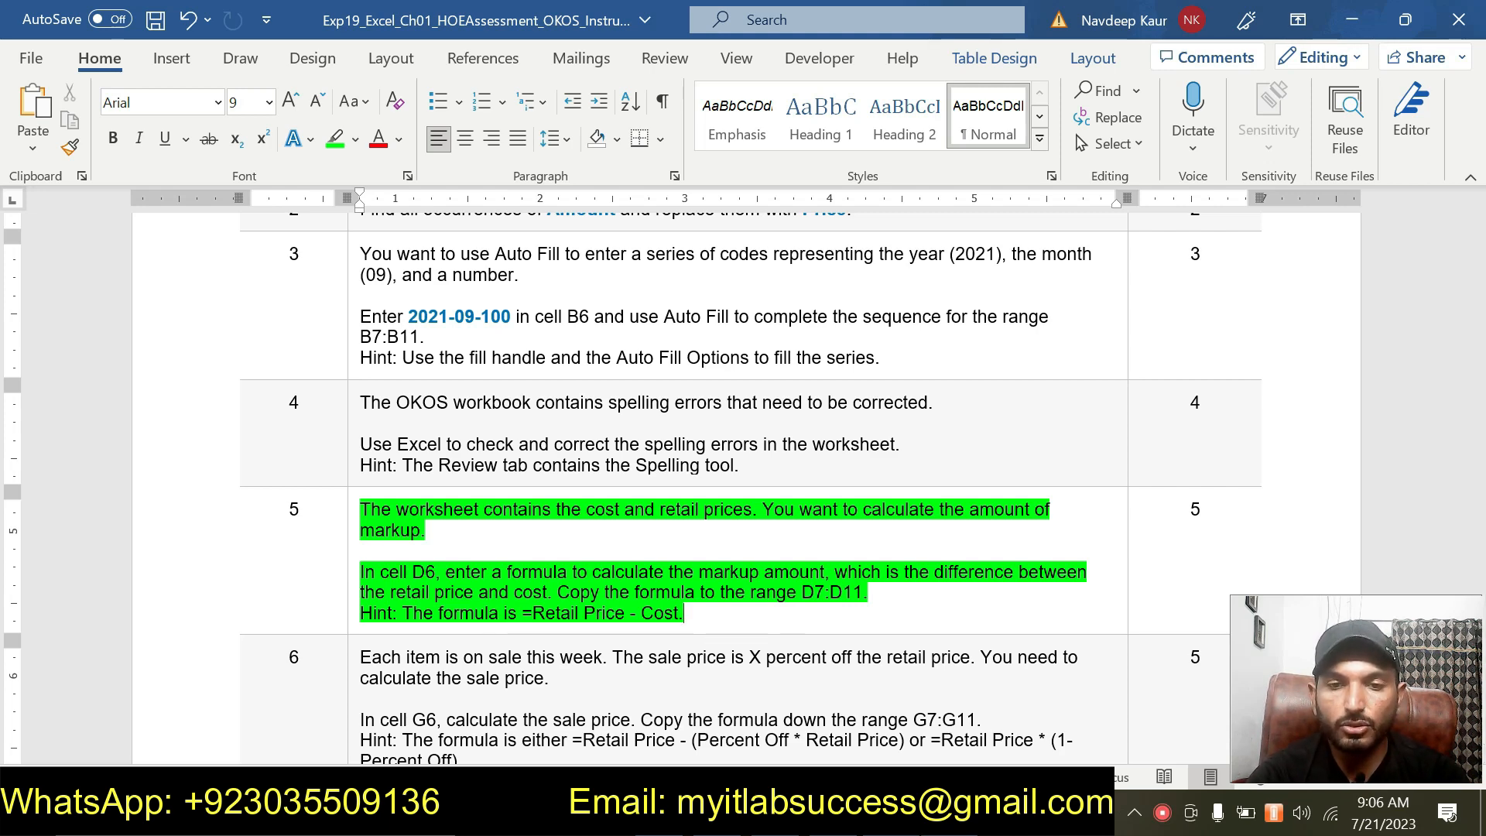
pyautogui.hotkey('alt', 'Tab')
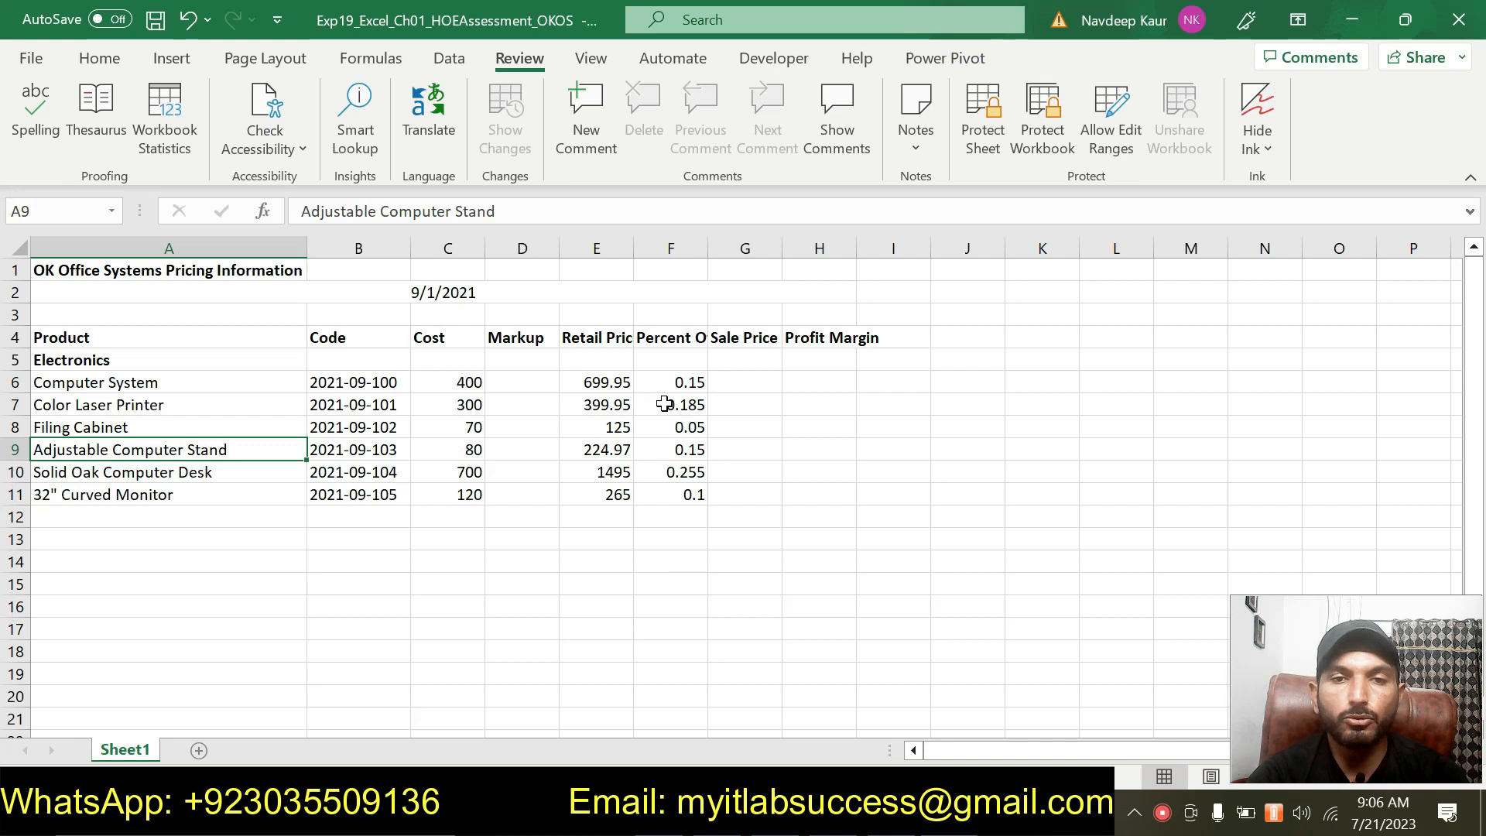
pyautogui.click(529, 380)
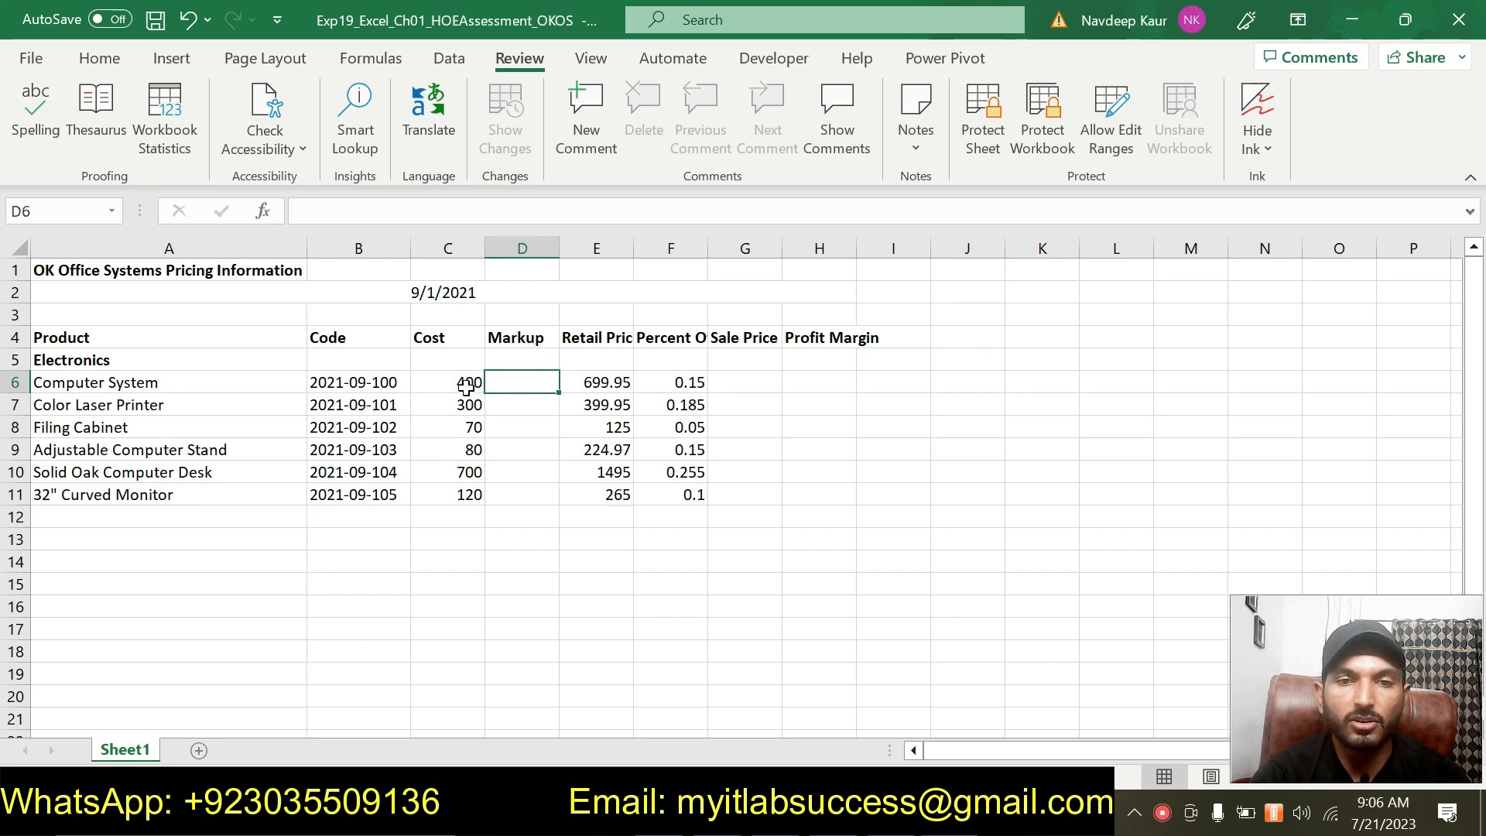
pyautogui.hotkey('alt', 'Tab')
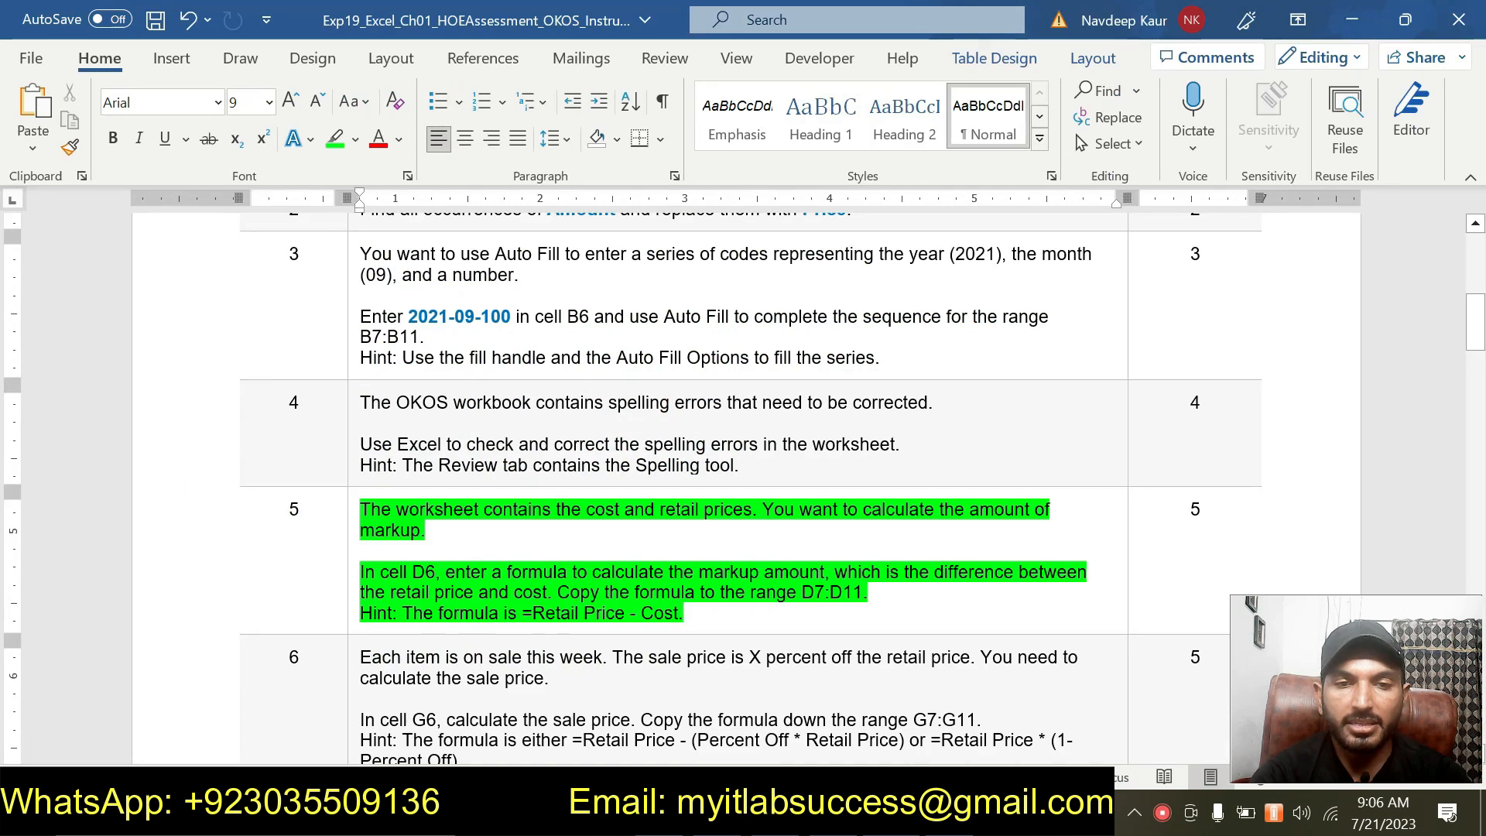
pyautogui.hotkey('alt', 'Tab')
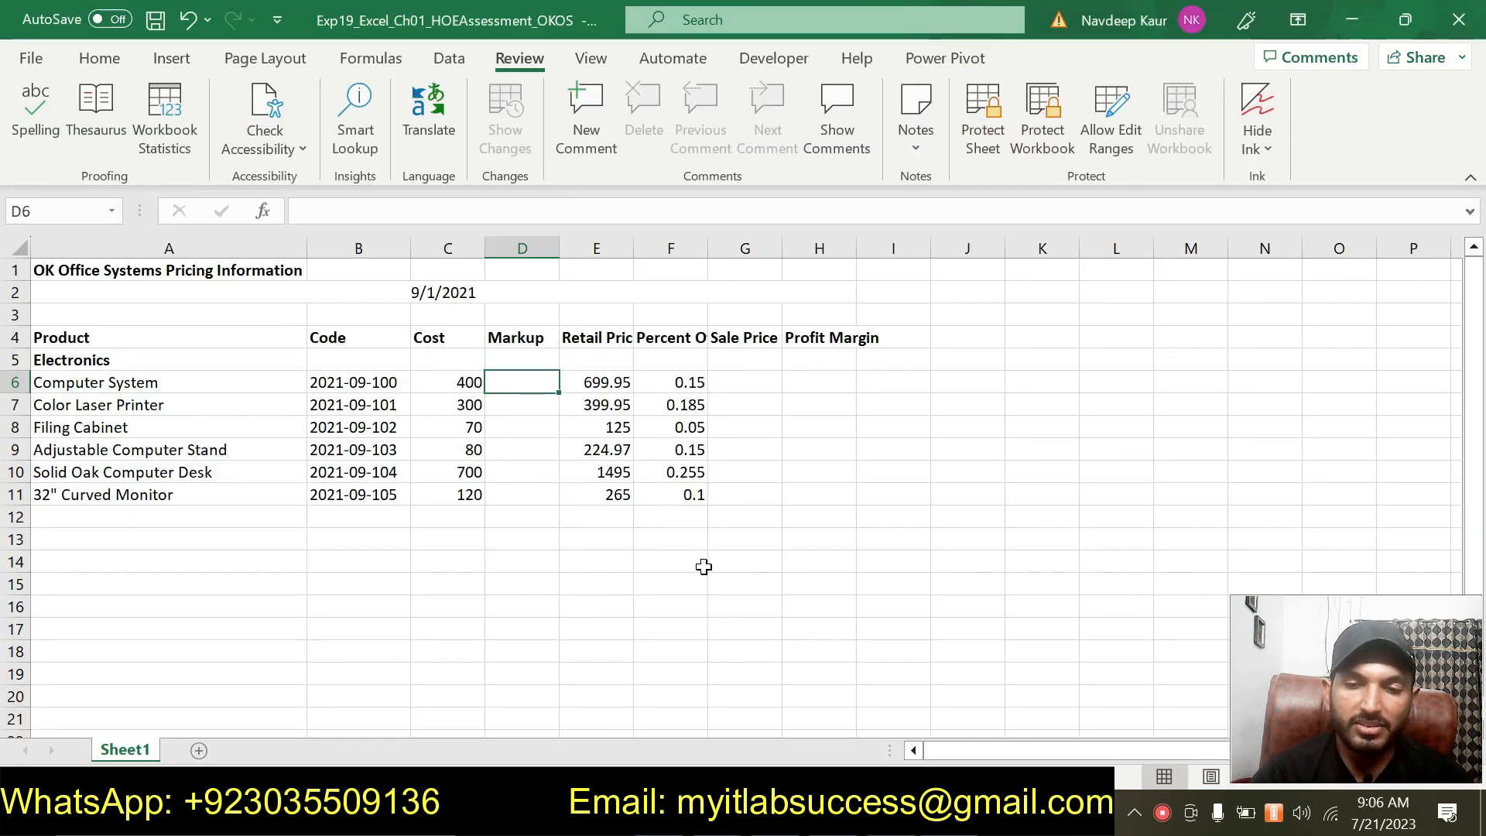
pyautogui.write('=')
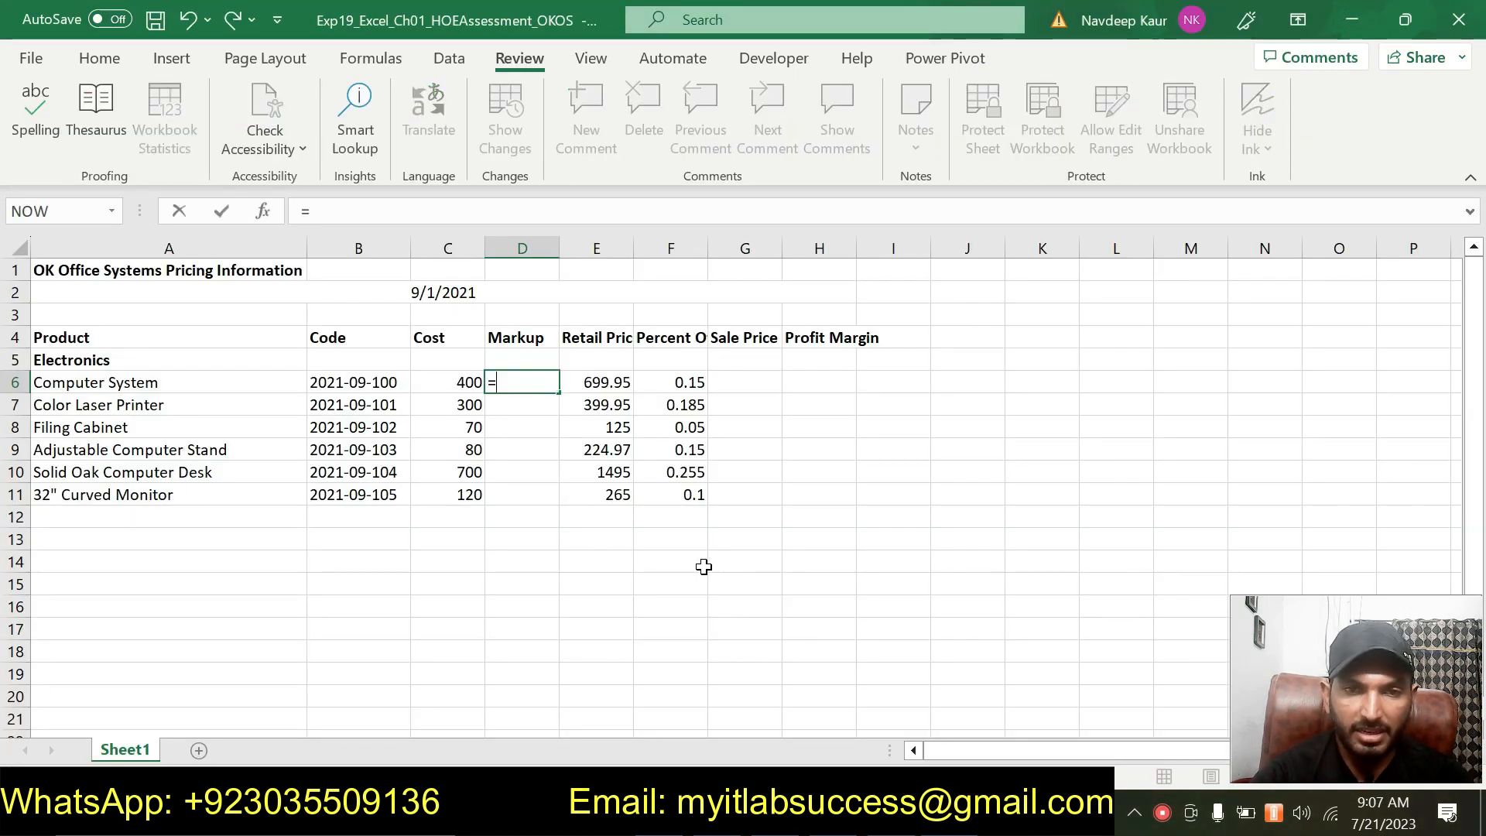
pyautogui.click(612, 382)
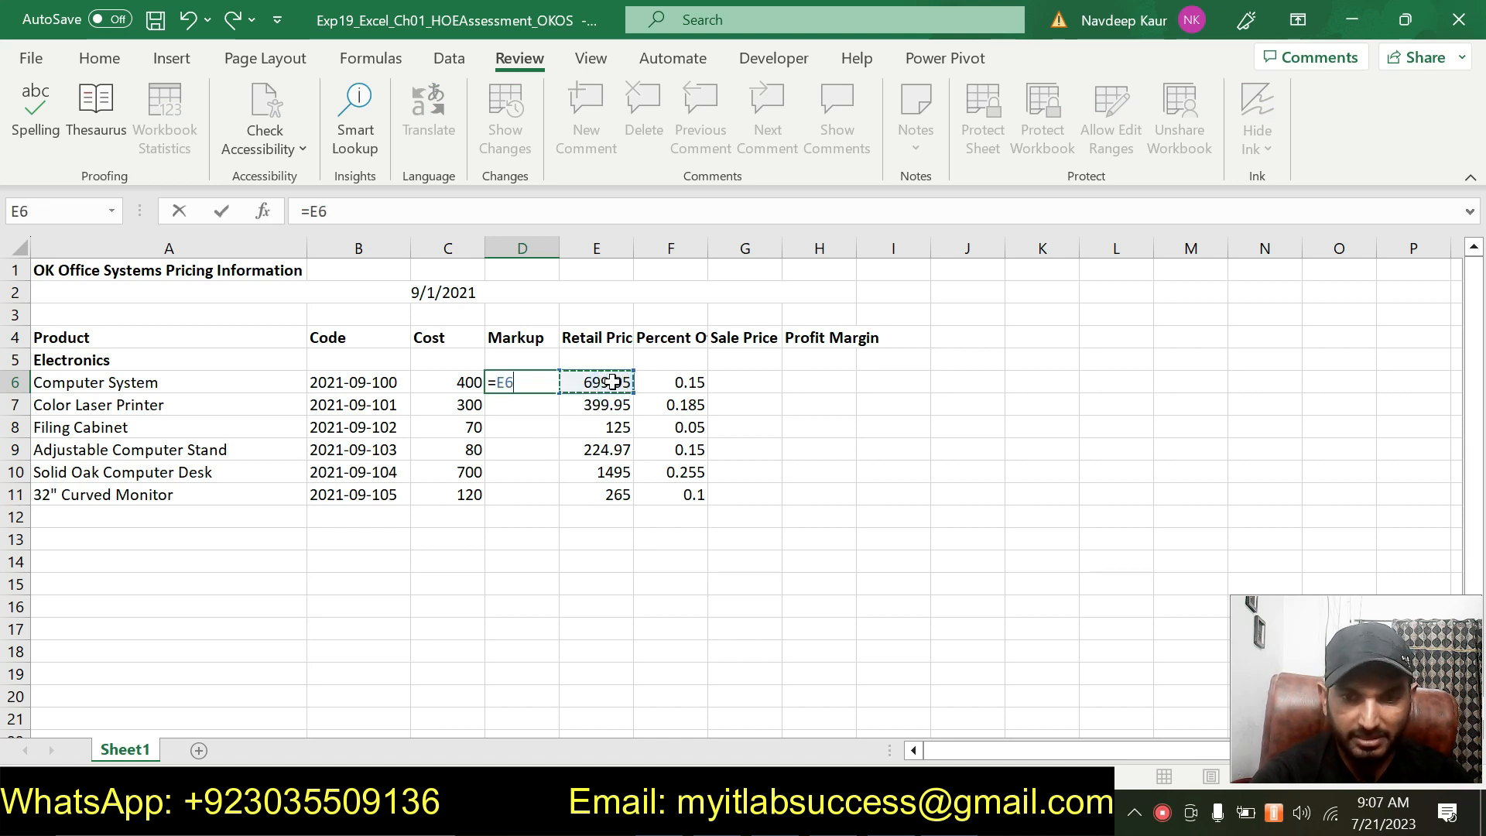
pyautogui.write('-')
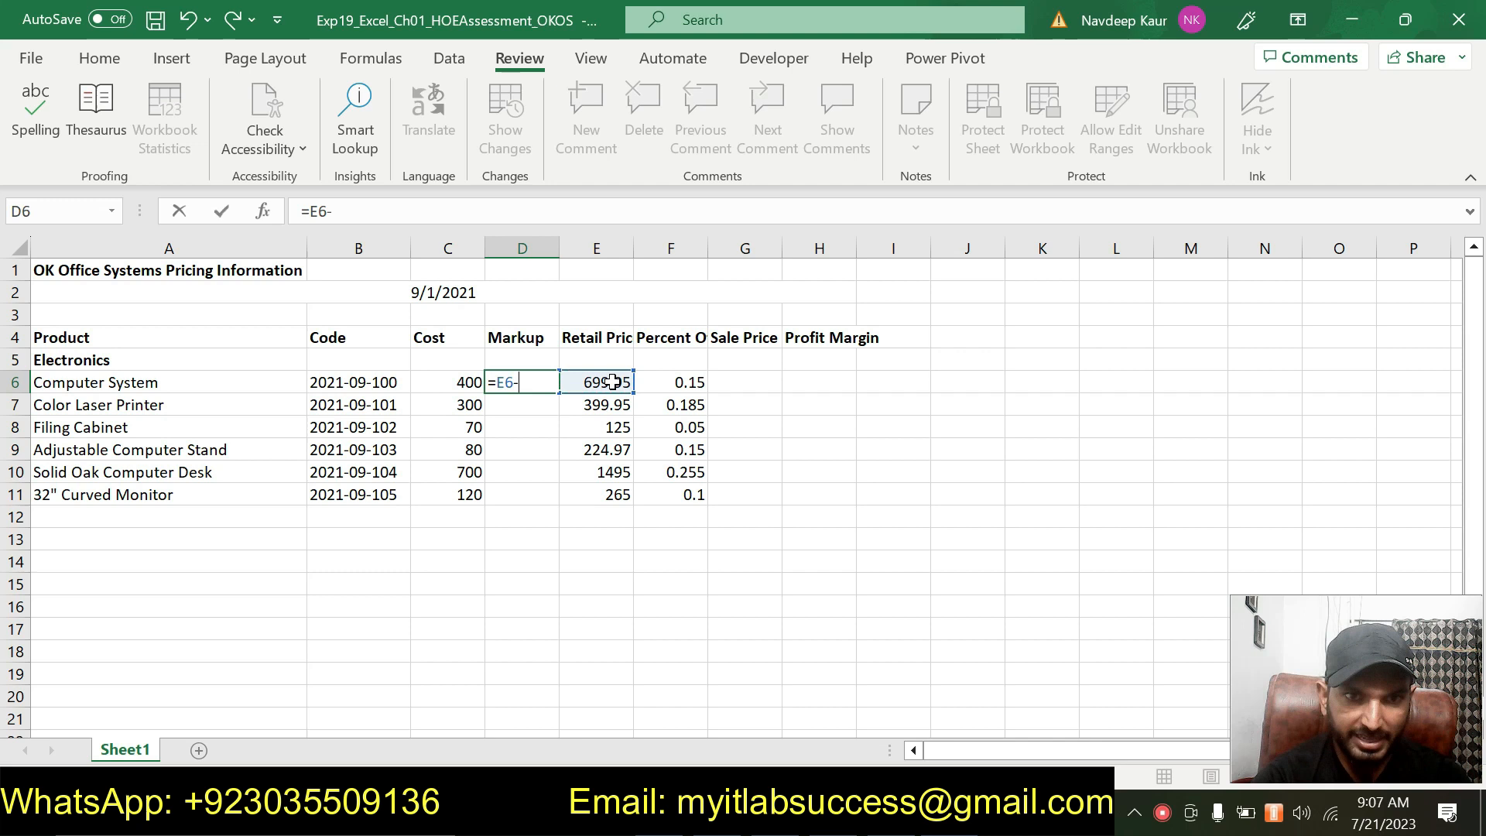
pyautogui.click(442, 377)
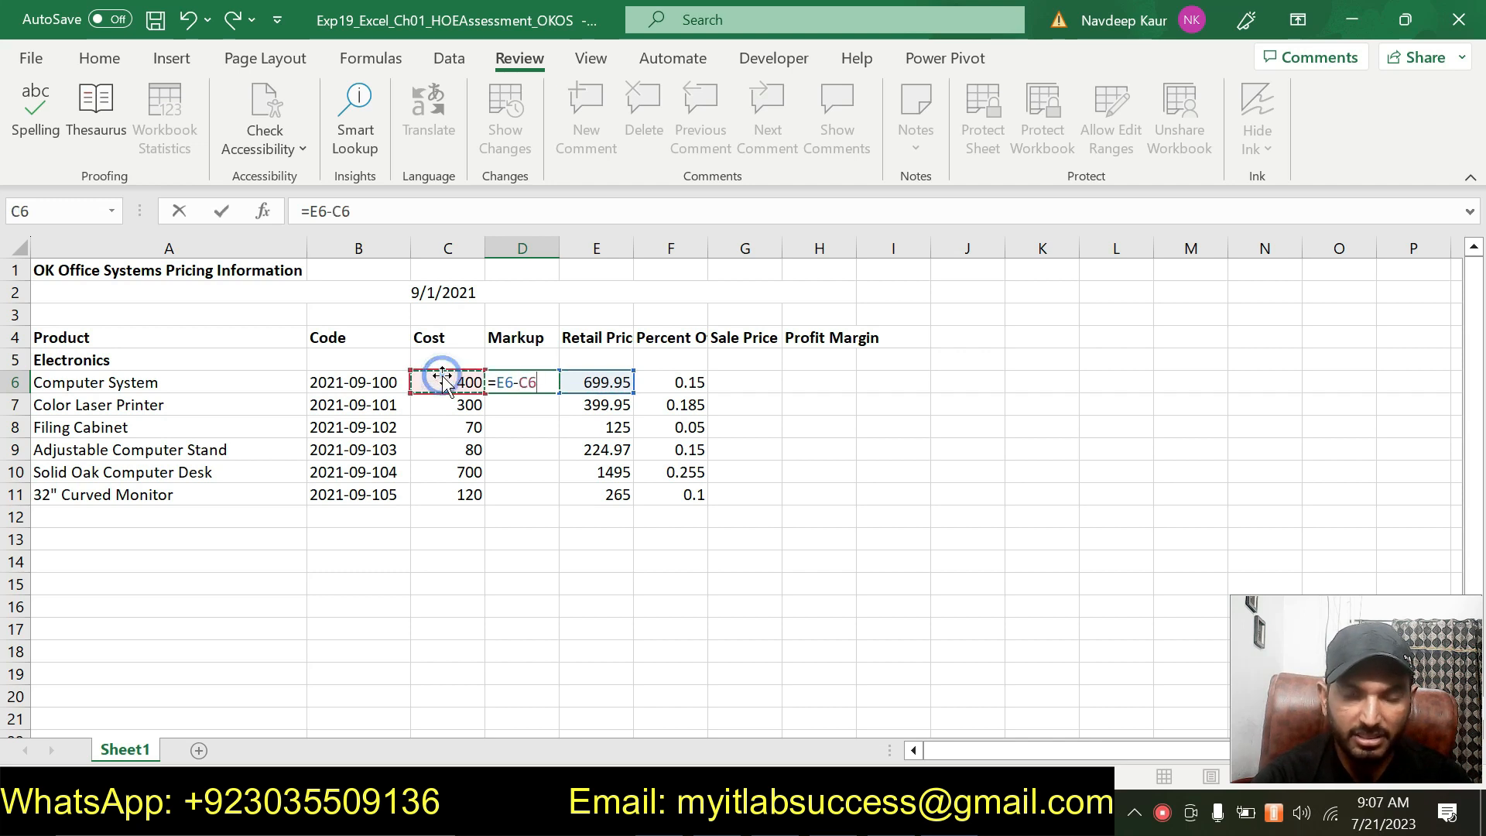
pyautogui.press('Return')
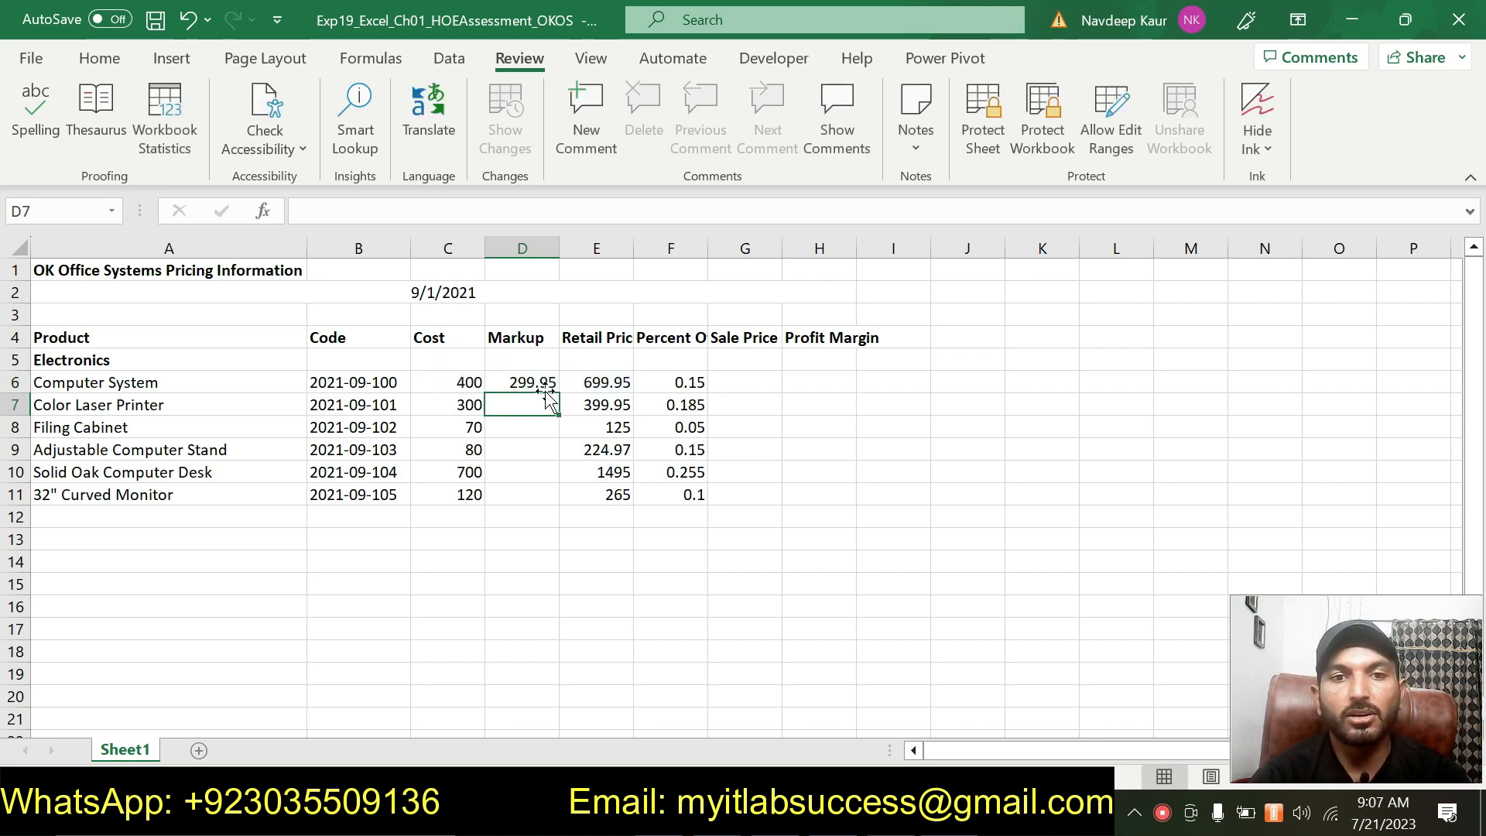
# Copy the D6 markup formula down through D11 and undo the fill.
pyautogui.hotkey('alt', 'Tab')
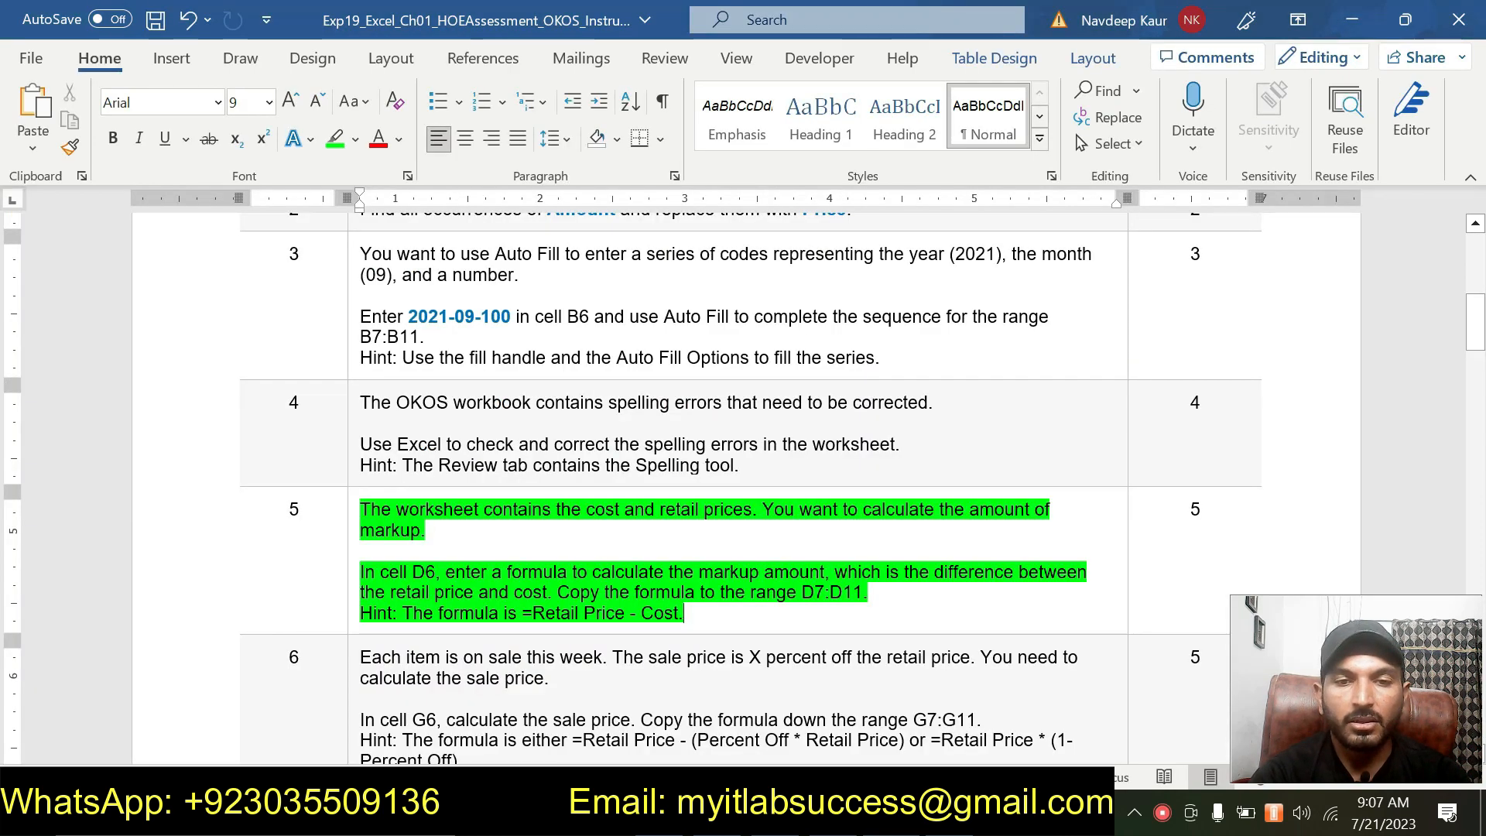
pyautogui.hotkey('alt', 'Tab')
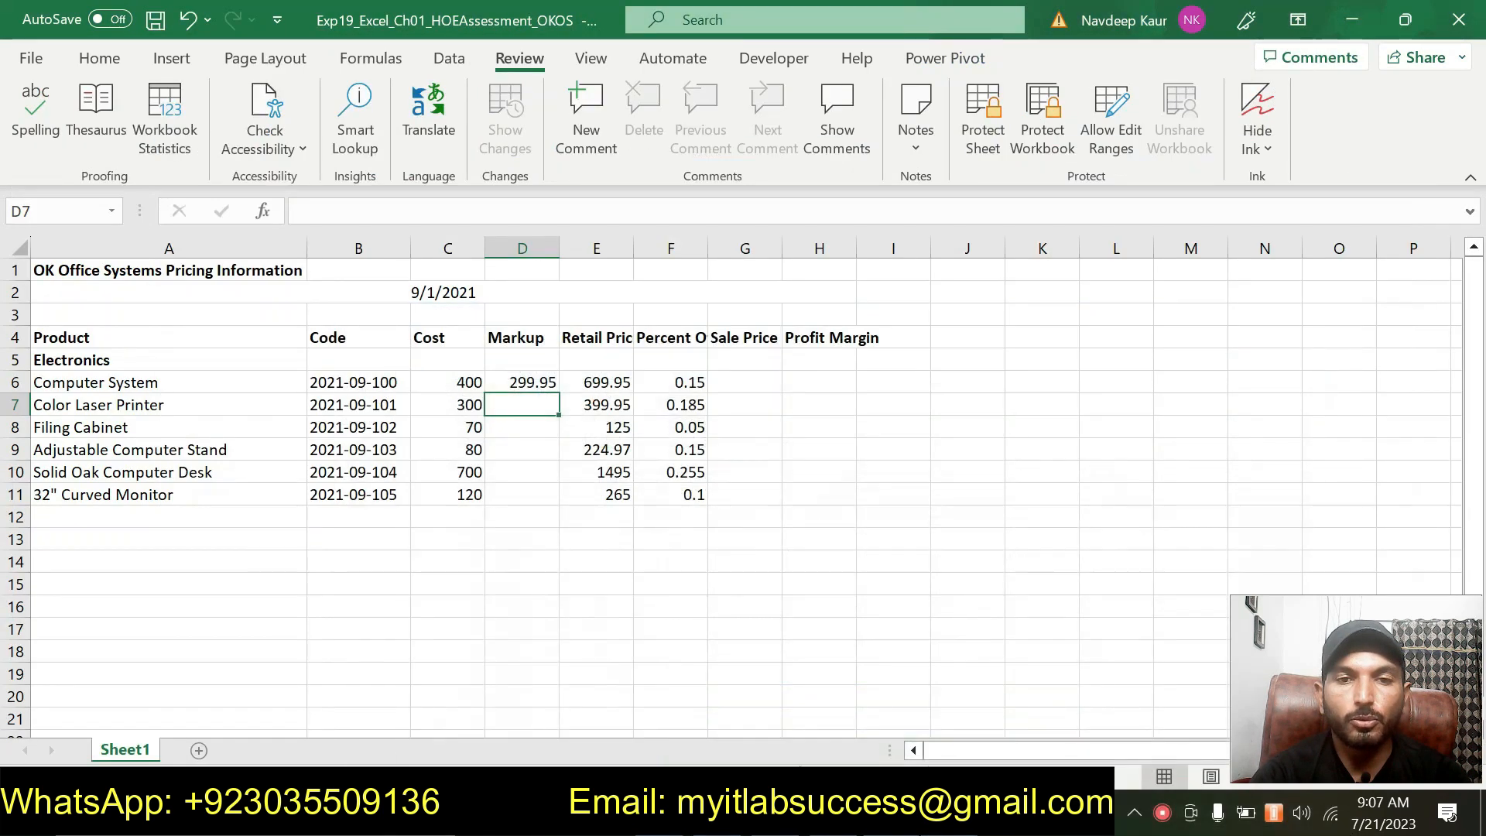
pyautogui.click(544, 381)
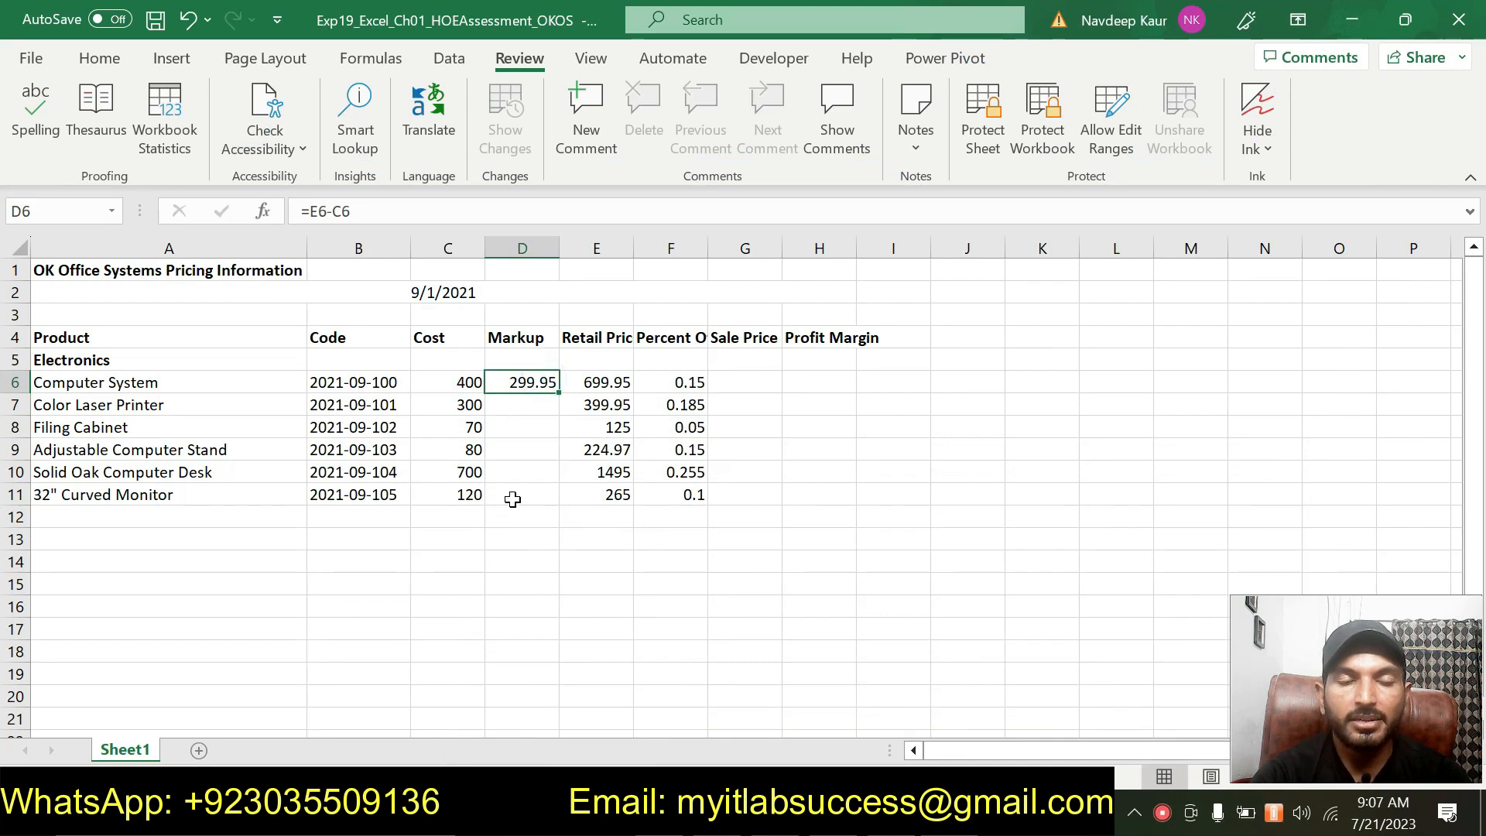
pyautogui.click(100, 58)
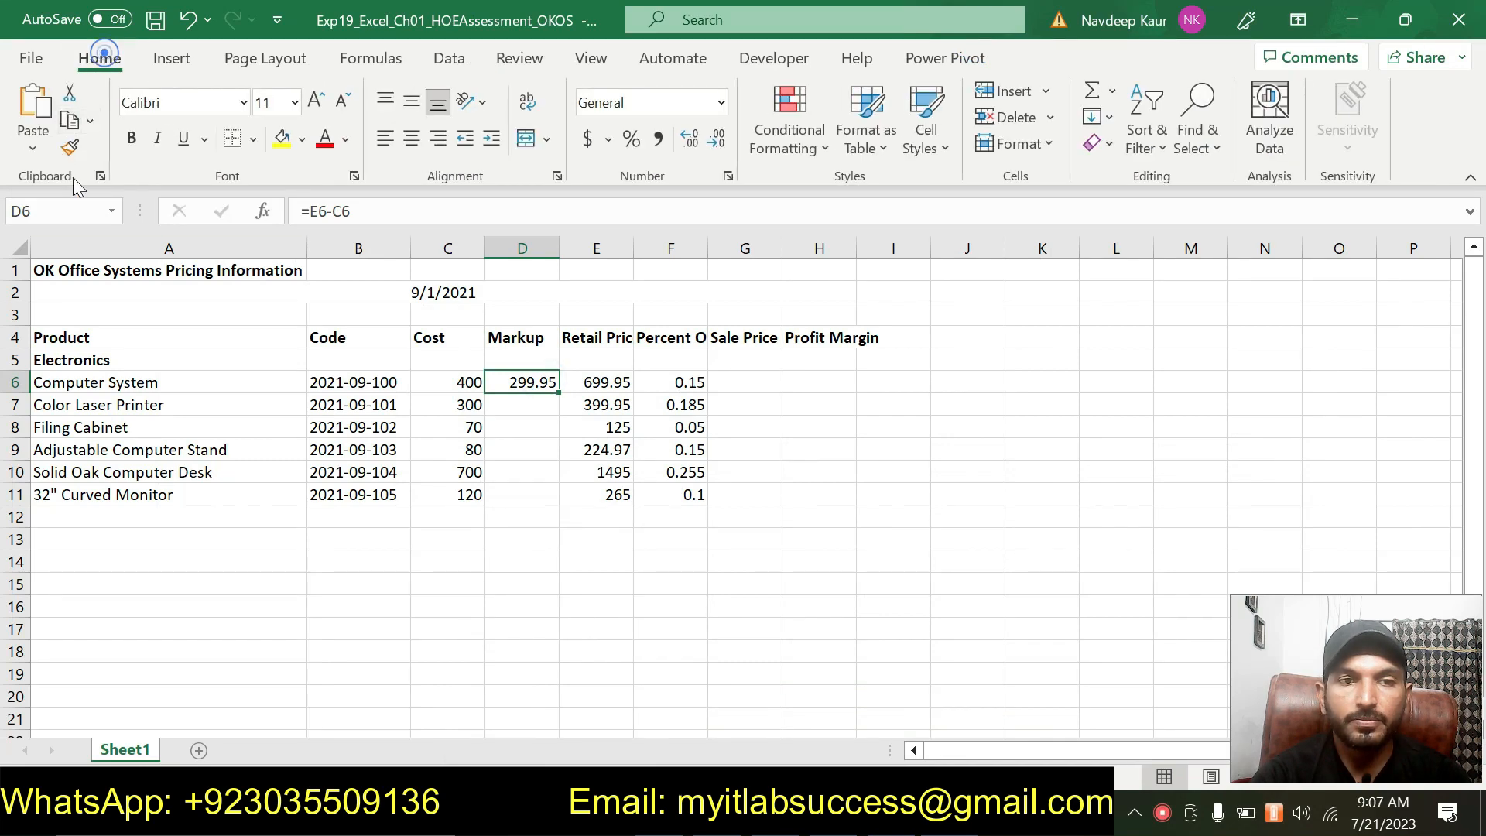
pyautogui.moveTo(557, 393); pyautogui.dragTo(552, 503)
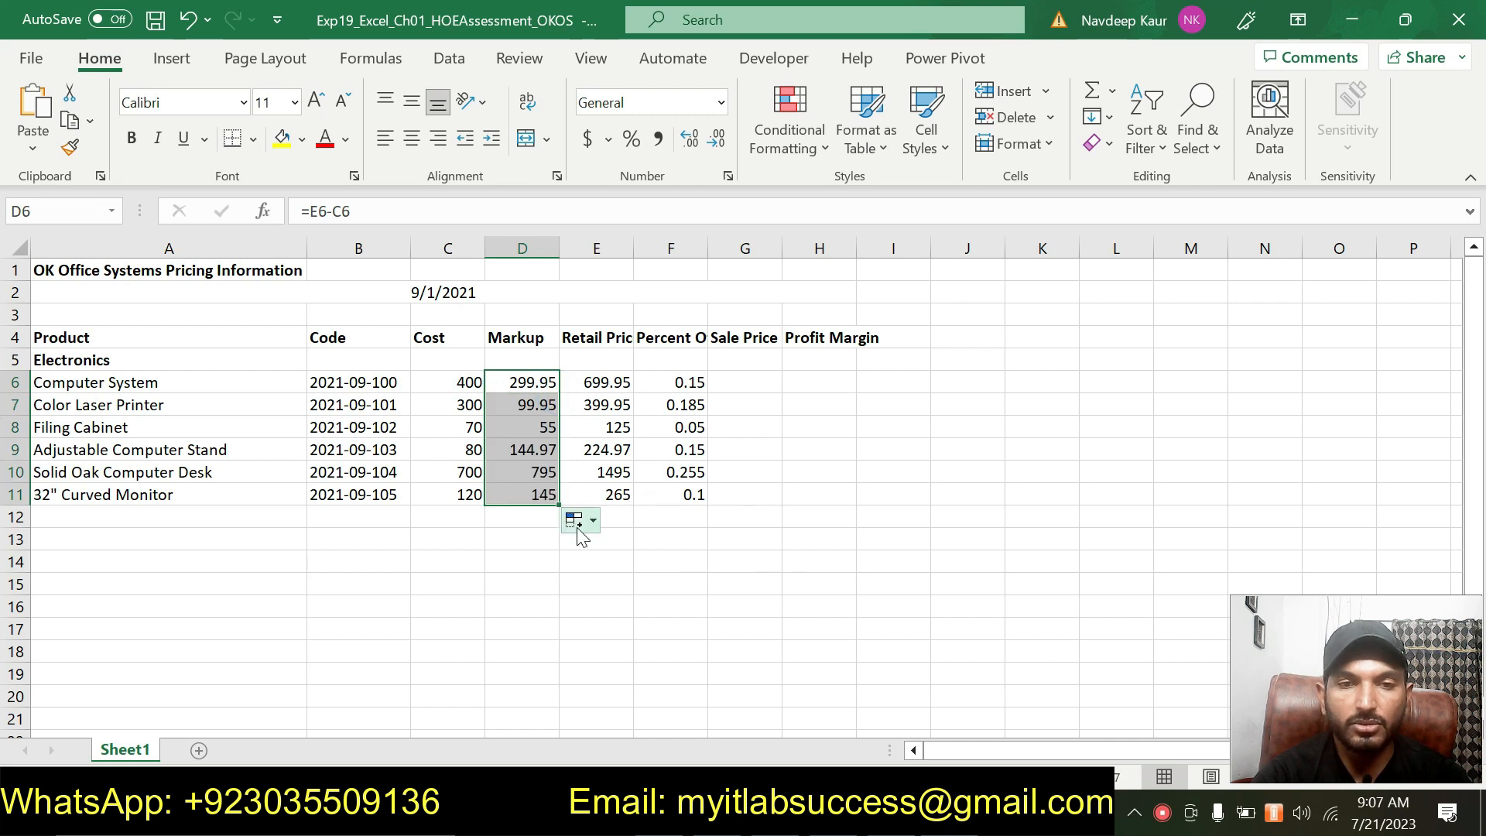
pyautogui.hotkey('ctrl', 'z')
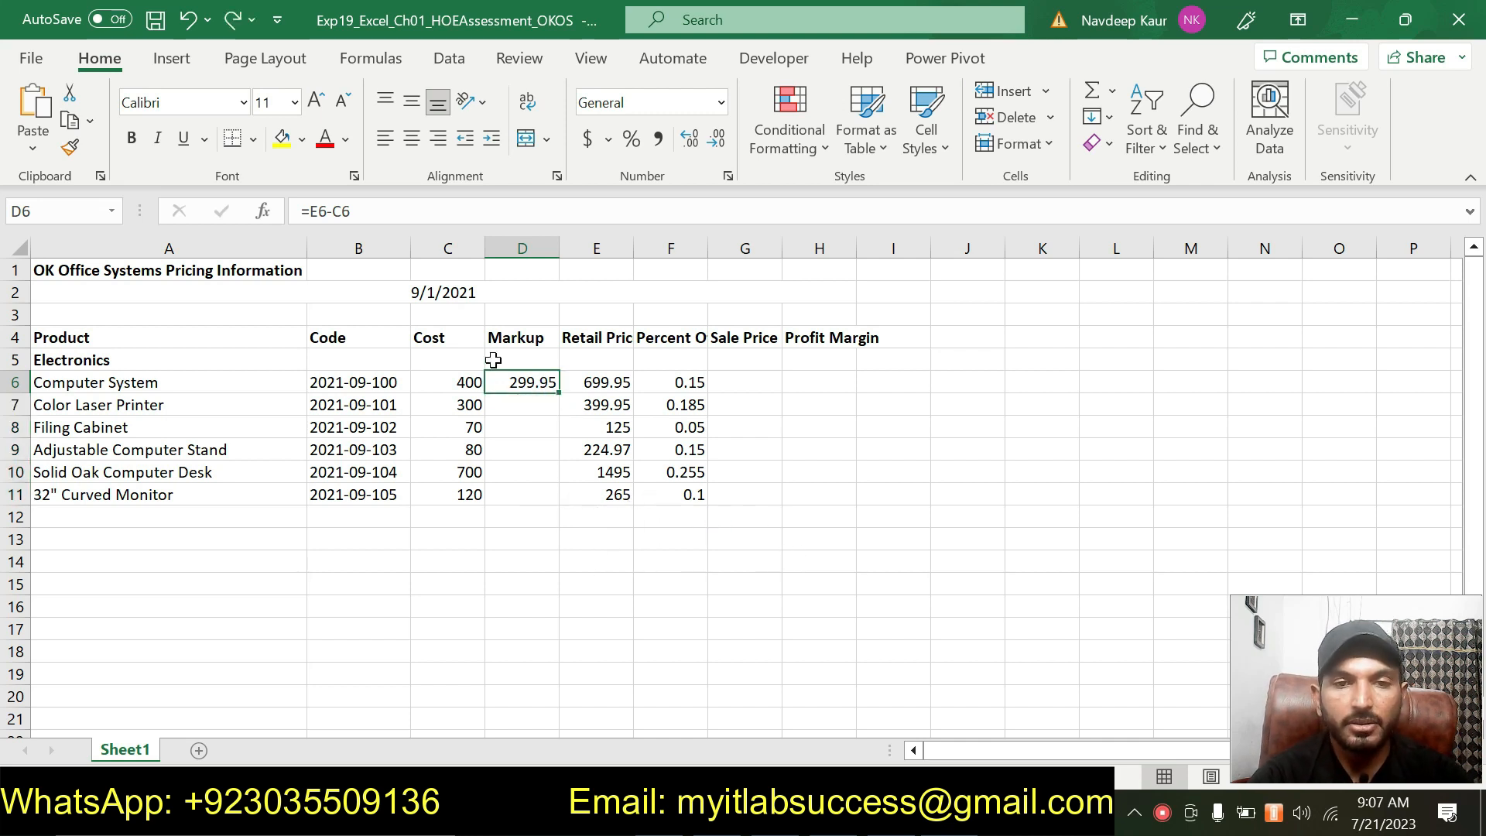
# Copy the D6 markup formula and paste it into the range D7:D11.
pyautogui.click(70, 120)
pyautogui.moveTo(517, 398); pyautogui.dragTo(503, 495)
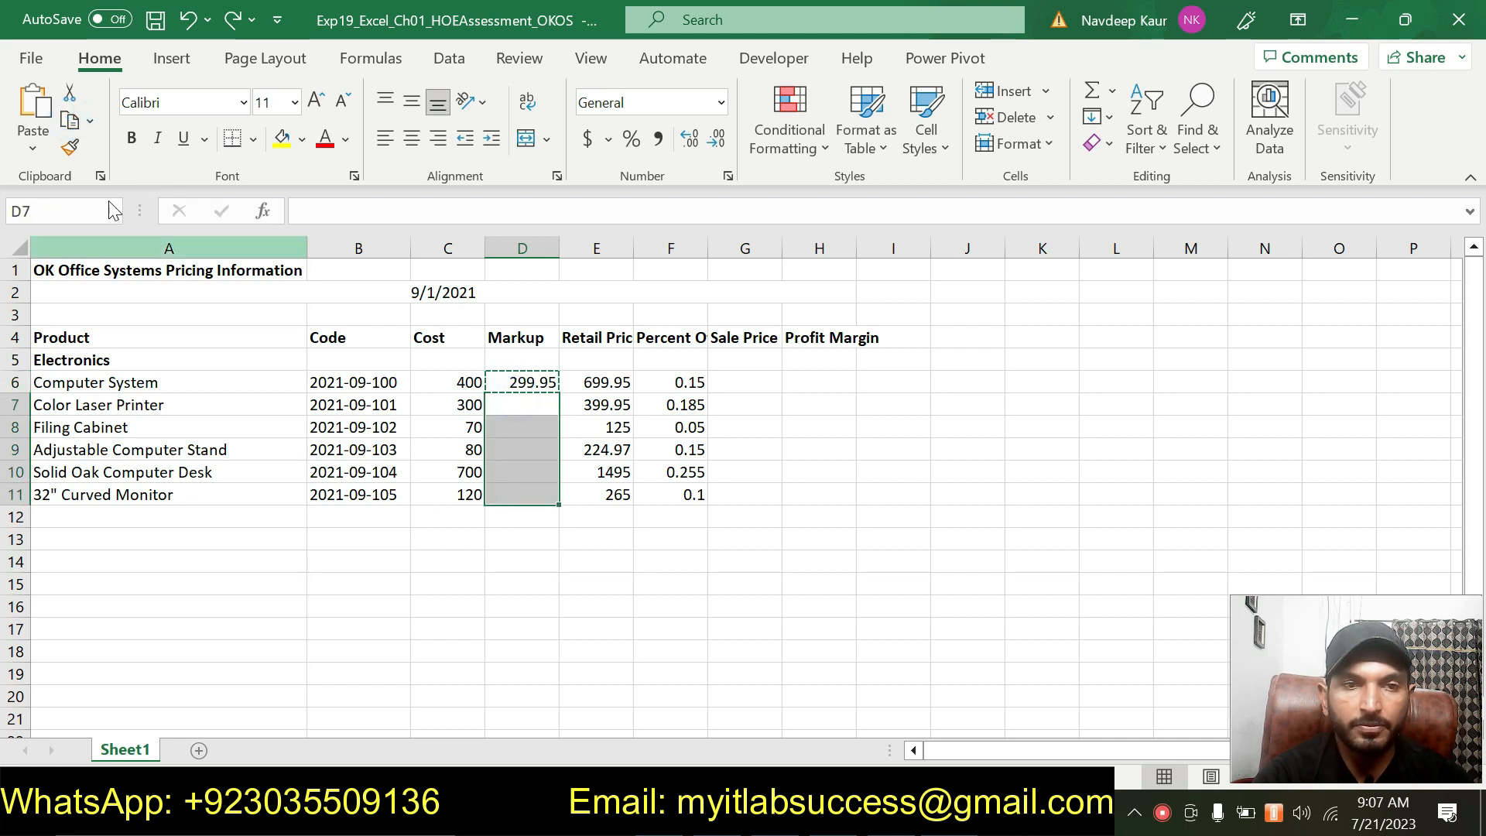
pyautogui.click(30, 161)
pyautogui.click(60, 215)
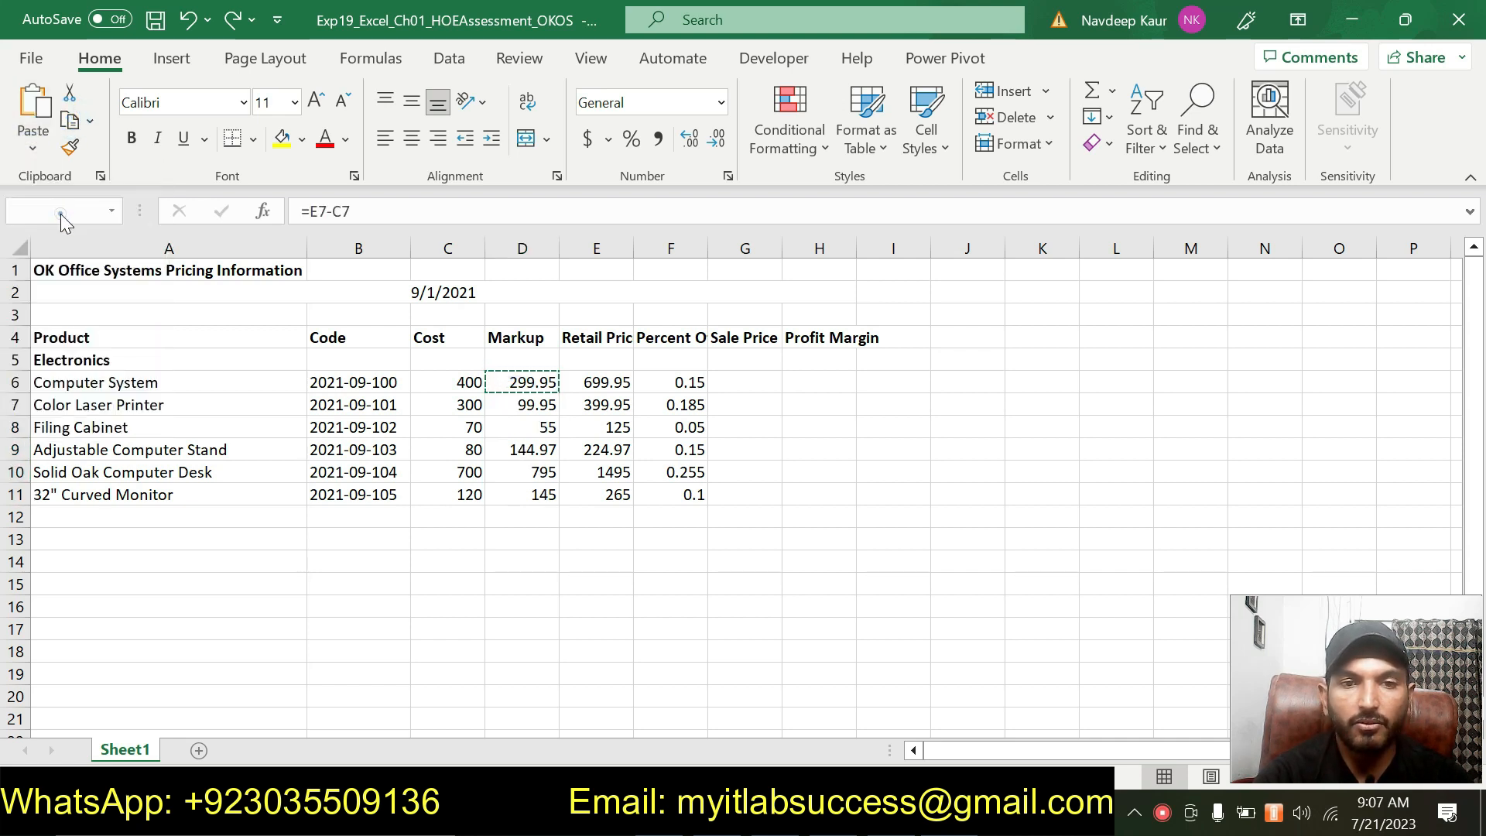
pyautogui.click(879, 579)
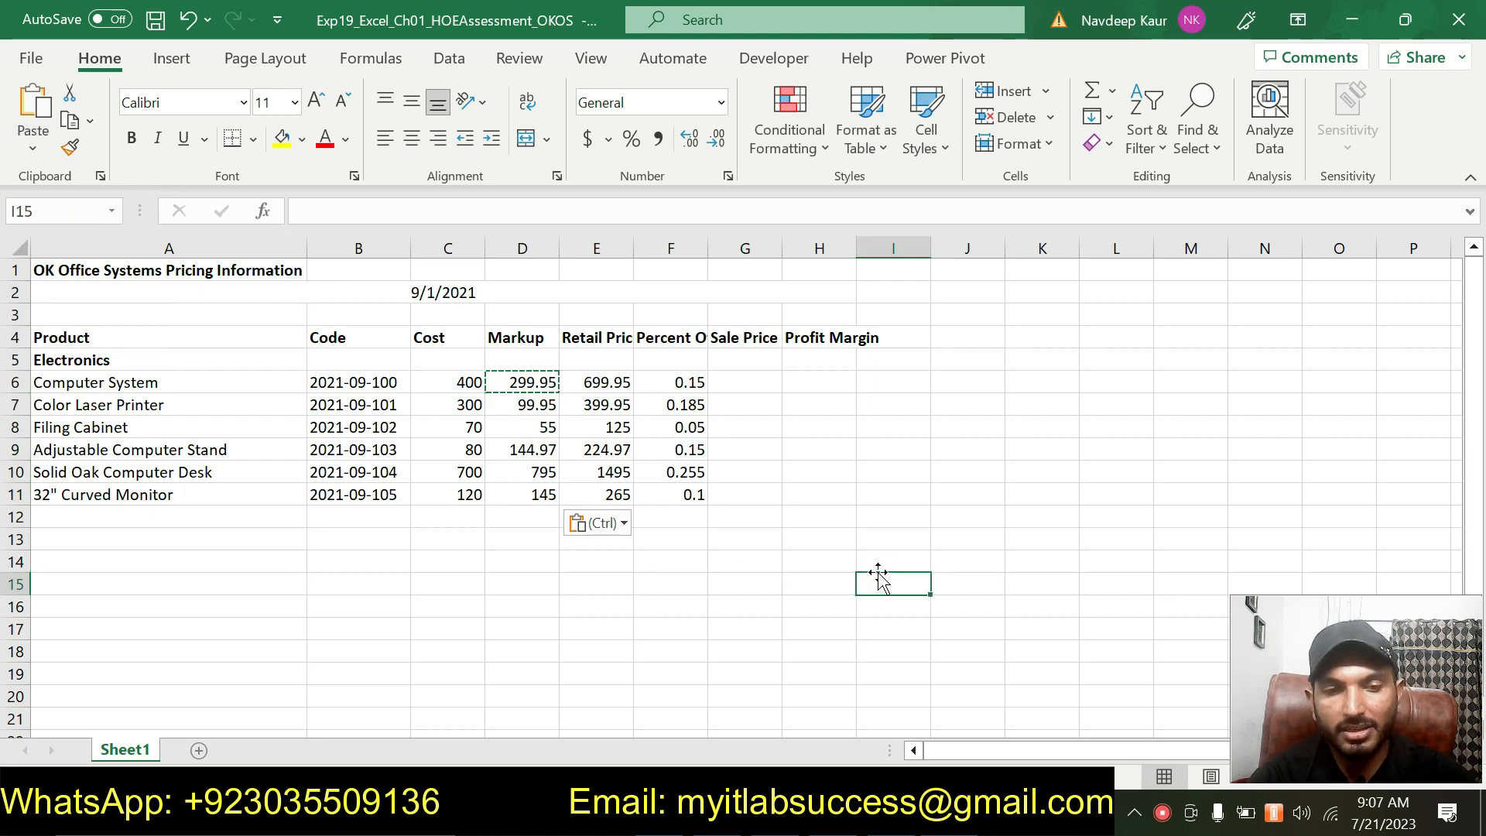
pyautogui.press('Escape')
pyautogui.click(725, 616)
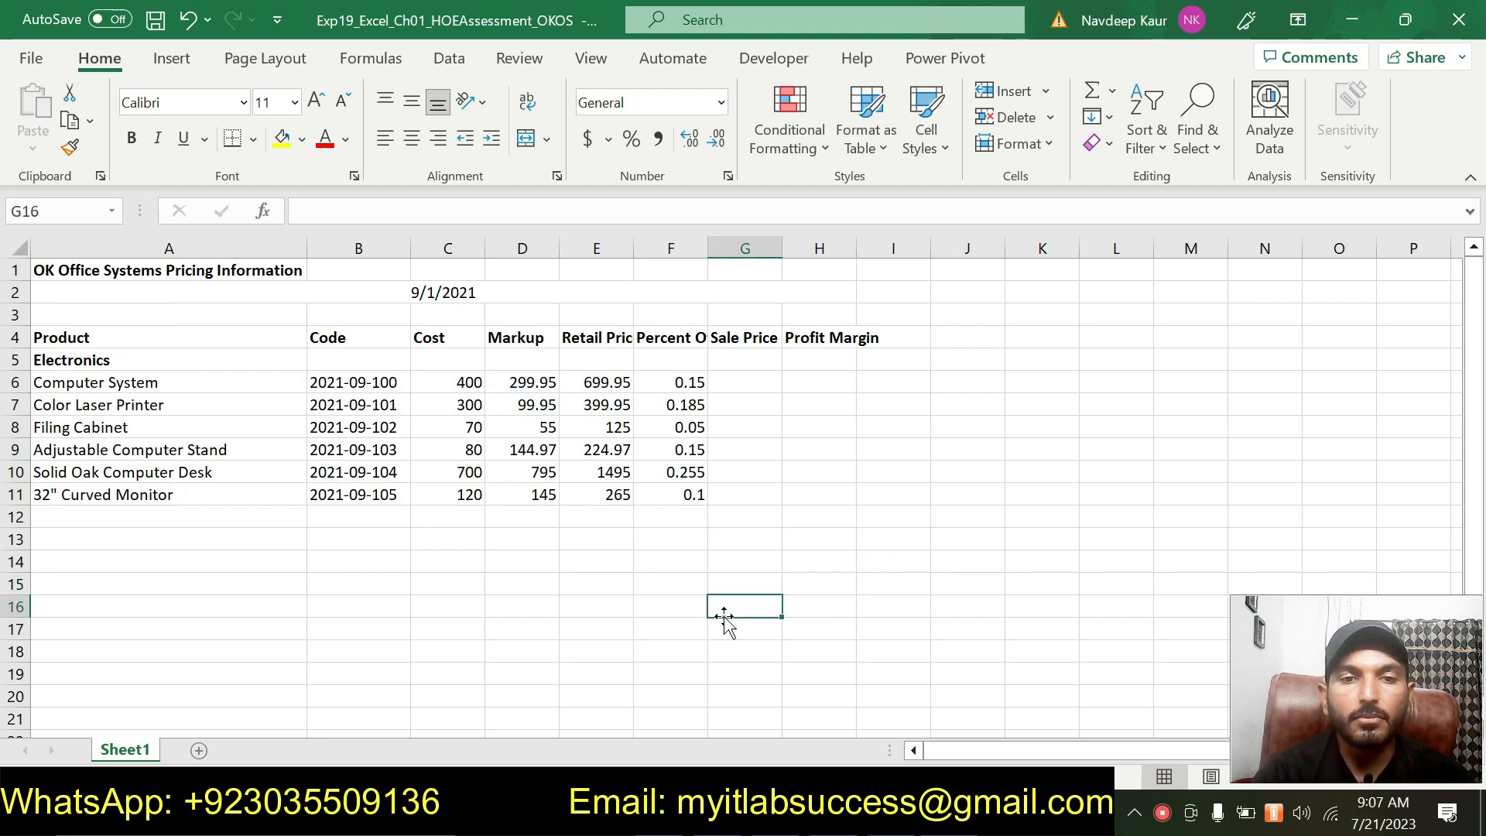
# Remove the green highlight from the step 5 instructions in the instructions document.
pyautogui.hotkey('alt', 'Tab')
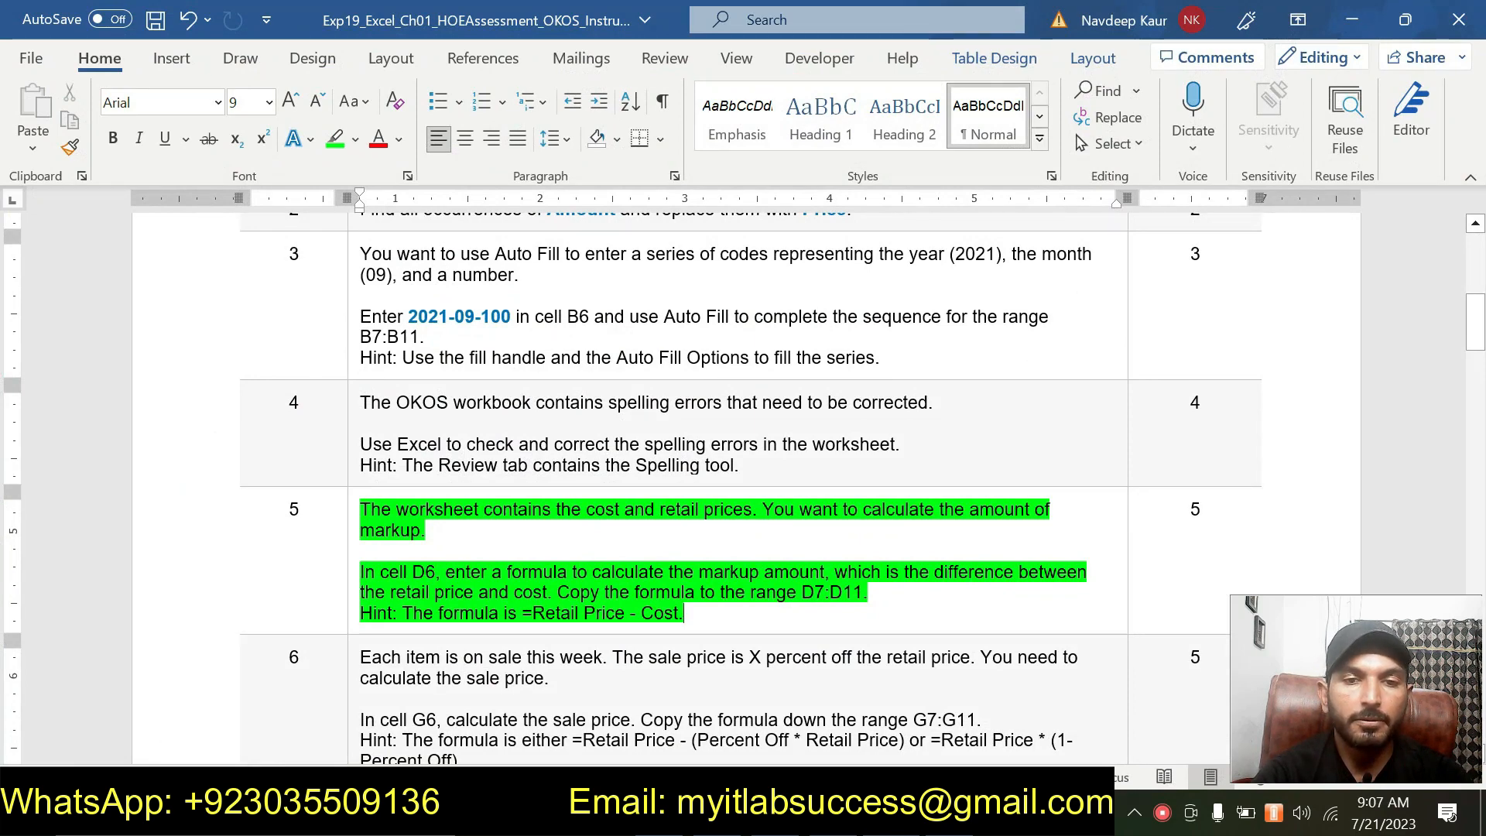
pyautogui.moveTo(684, 614); pyautogui.dragTo(362, 509)
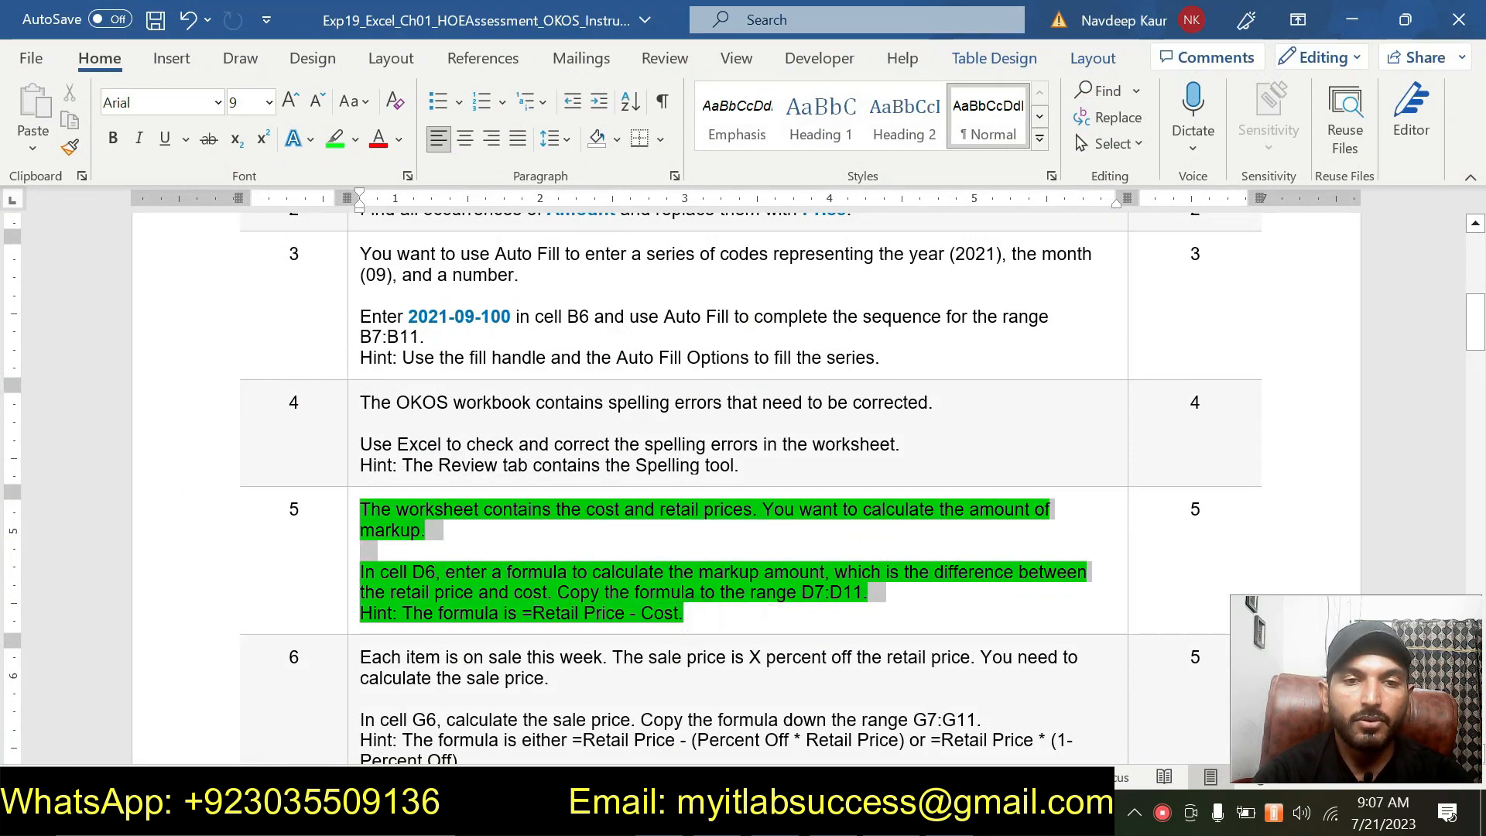
pyautogui.click(470, 464)
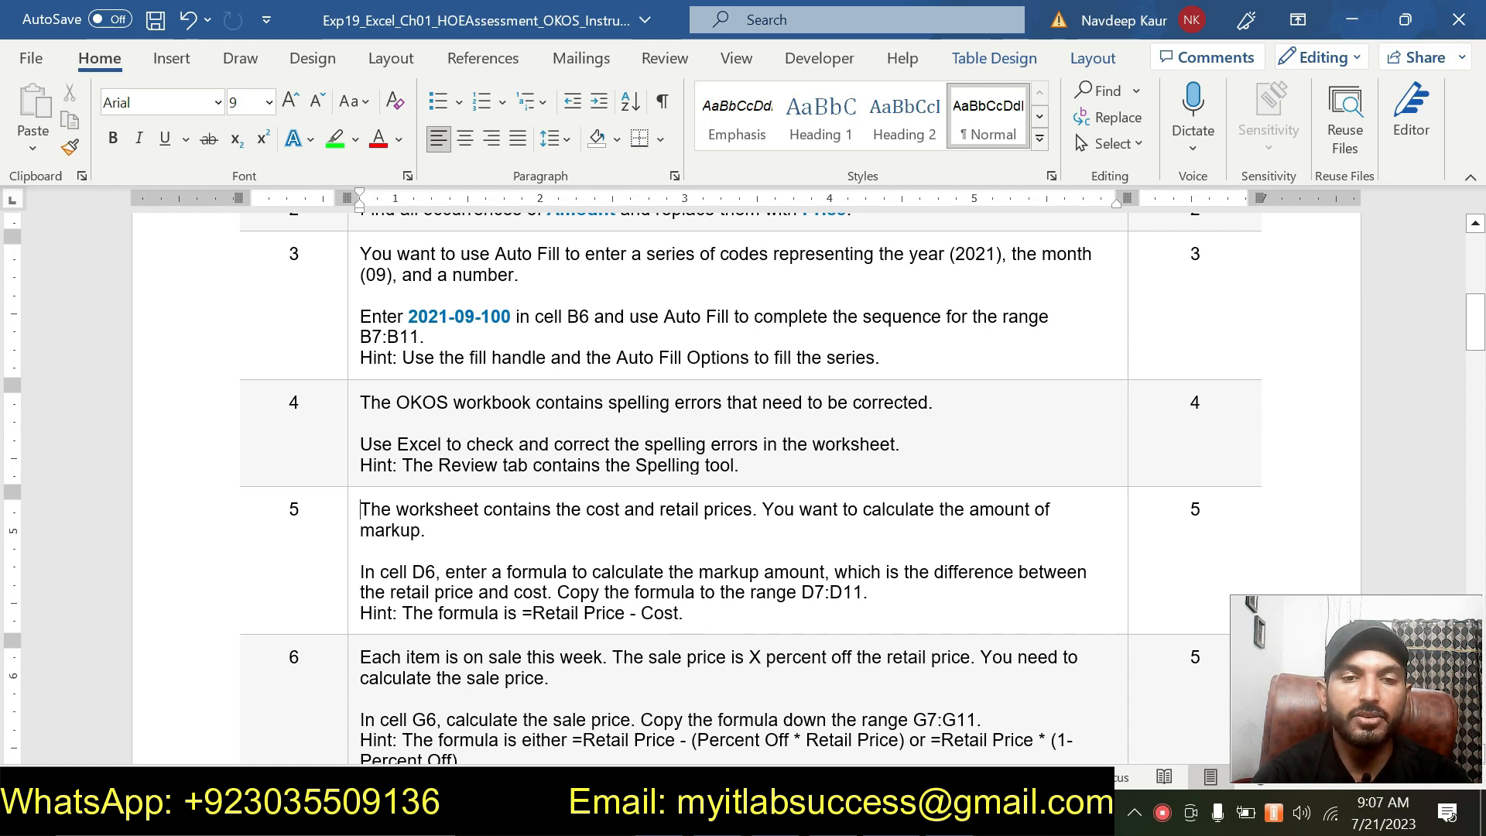
# Highlight the step 7 instructions in green.
pyautogui.scroll(-3, 703, 639)
pyautogui.scroll(-6, 1478, 300)
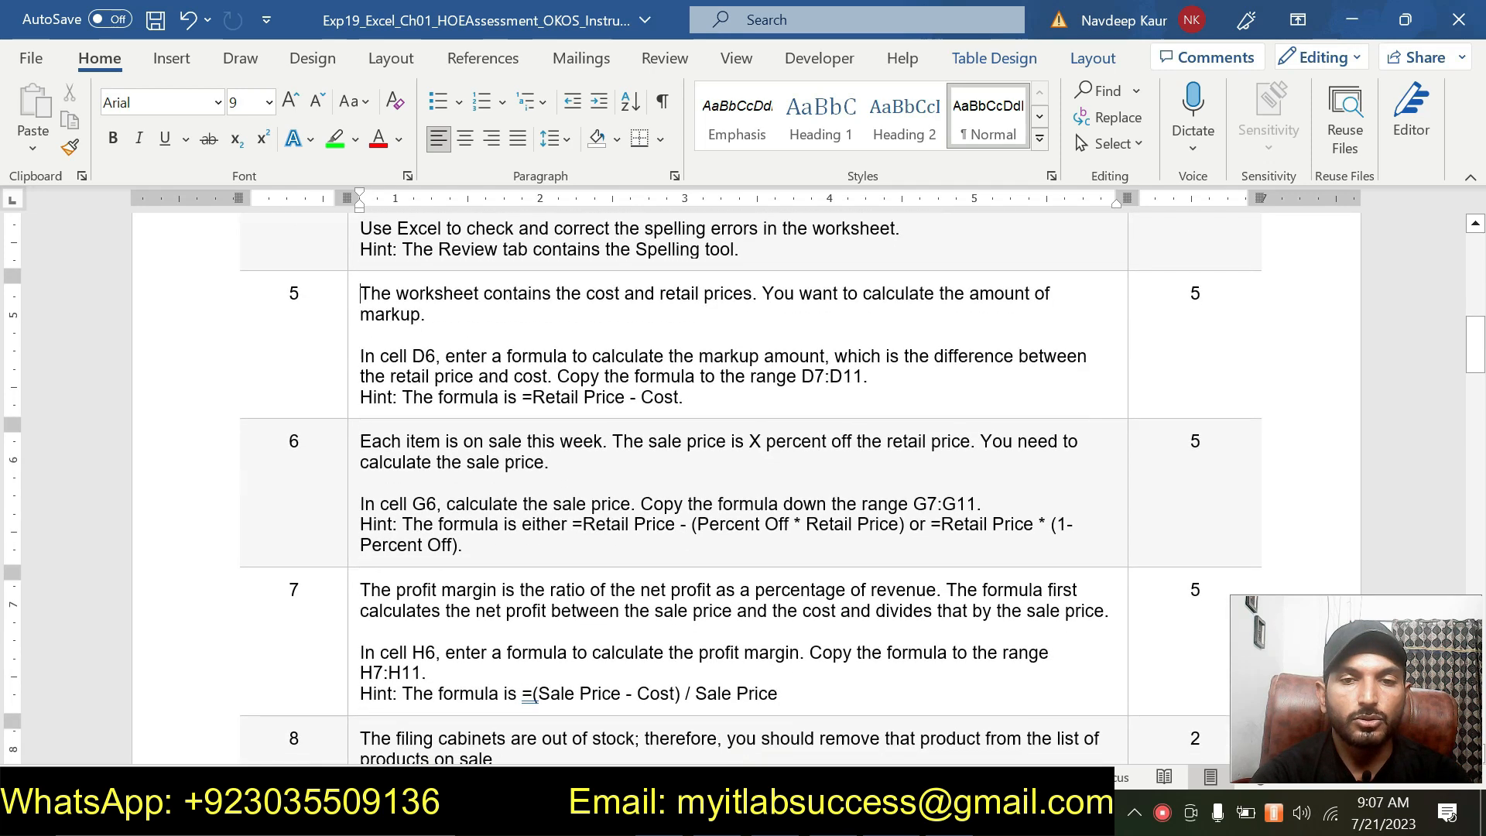
pyautogui.moveTo(1475, 363)
pyautogui.mouseDown()
pyautogui.moveTo(1470, 468)
pyautogui.moveTo(1466, 373)
pyautogui.mouseUp()
pyautogui.moveTo(779, 446); pyautogui.dragTo(360, 343)
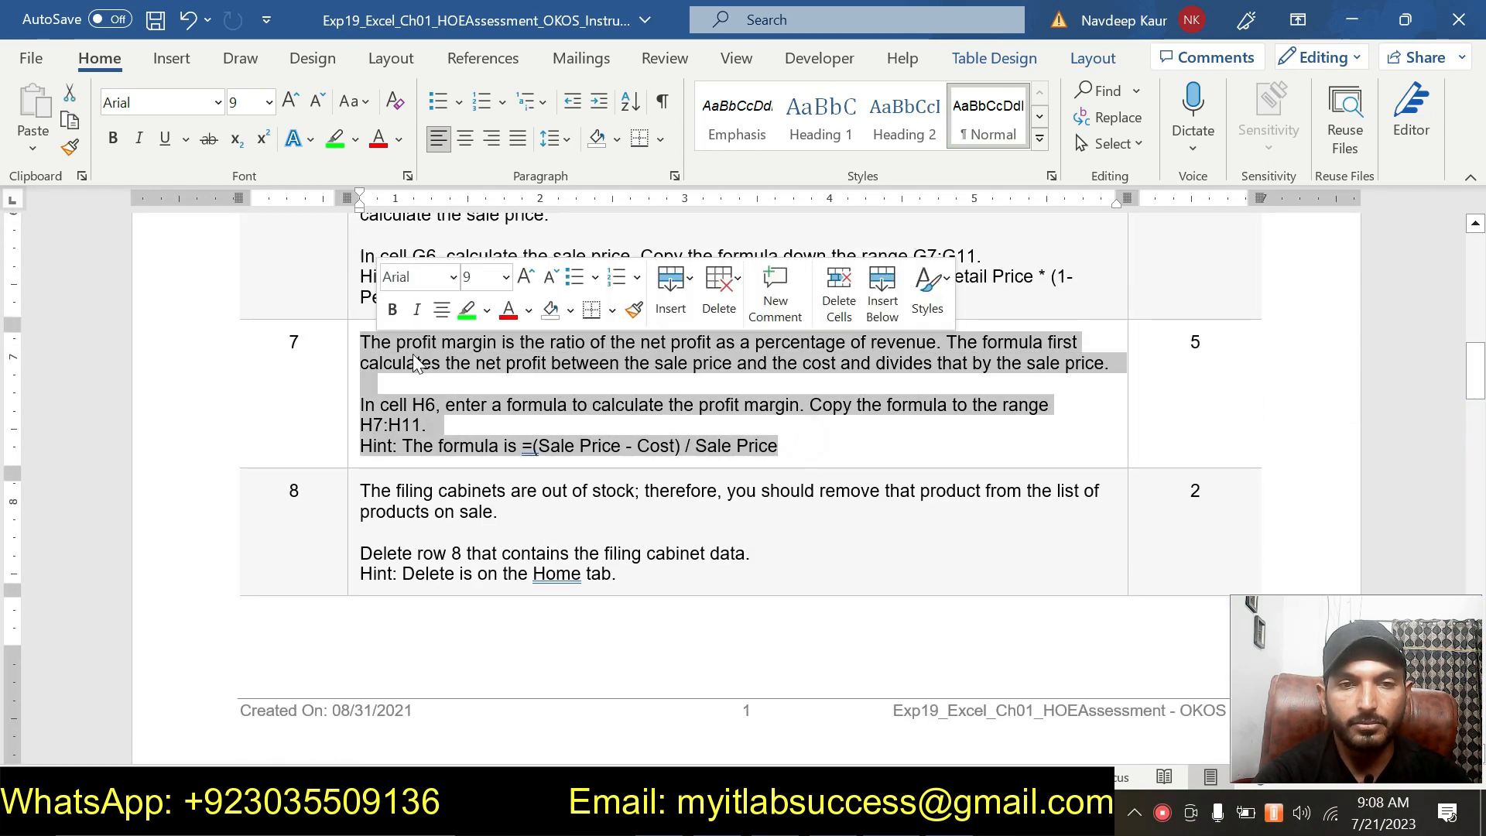
pyautogui.click(461, 308)
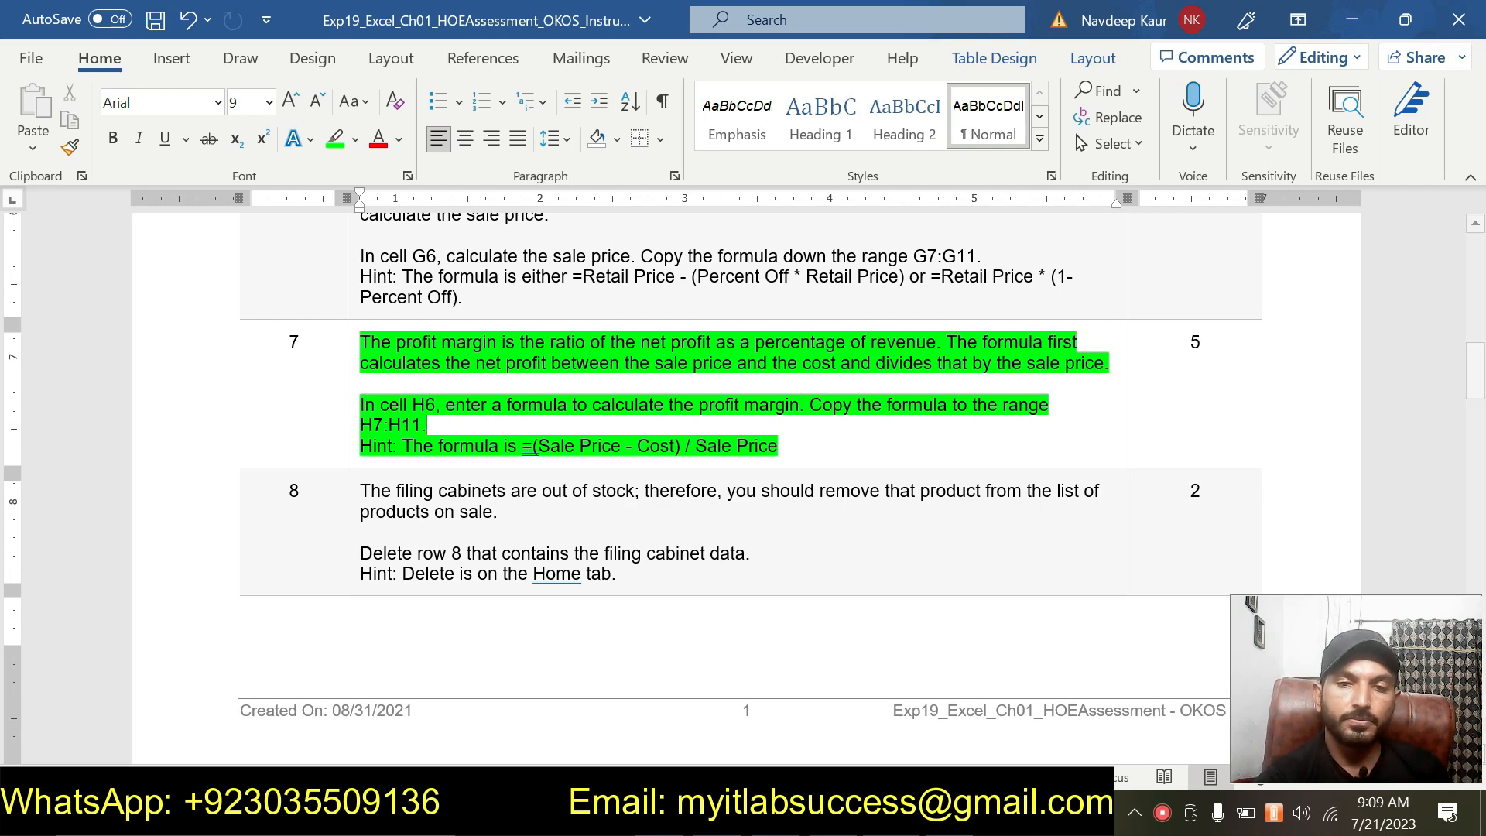
# Start entering a profit margin formula in cell H6.
pyautogui.click(919, 812)
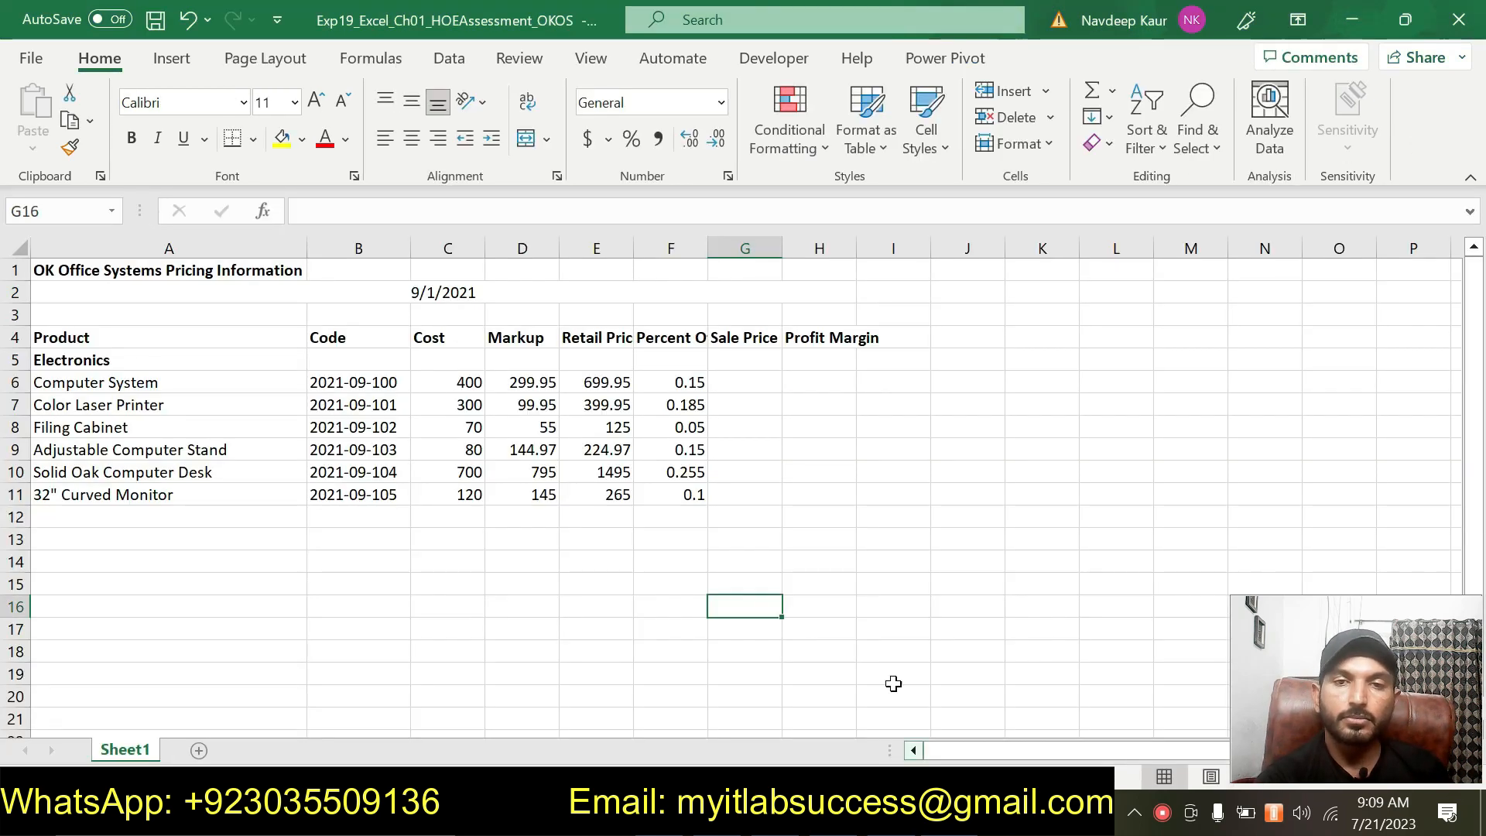
pyautogui.click(828, 378)
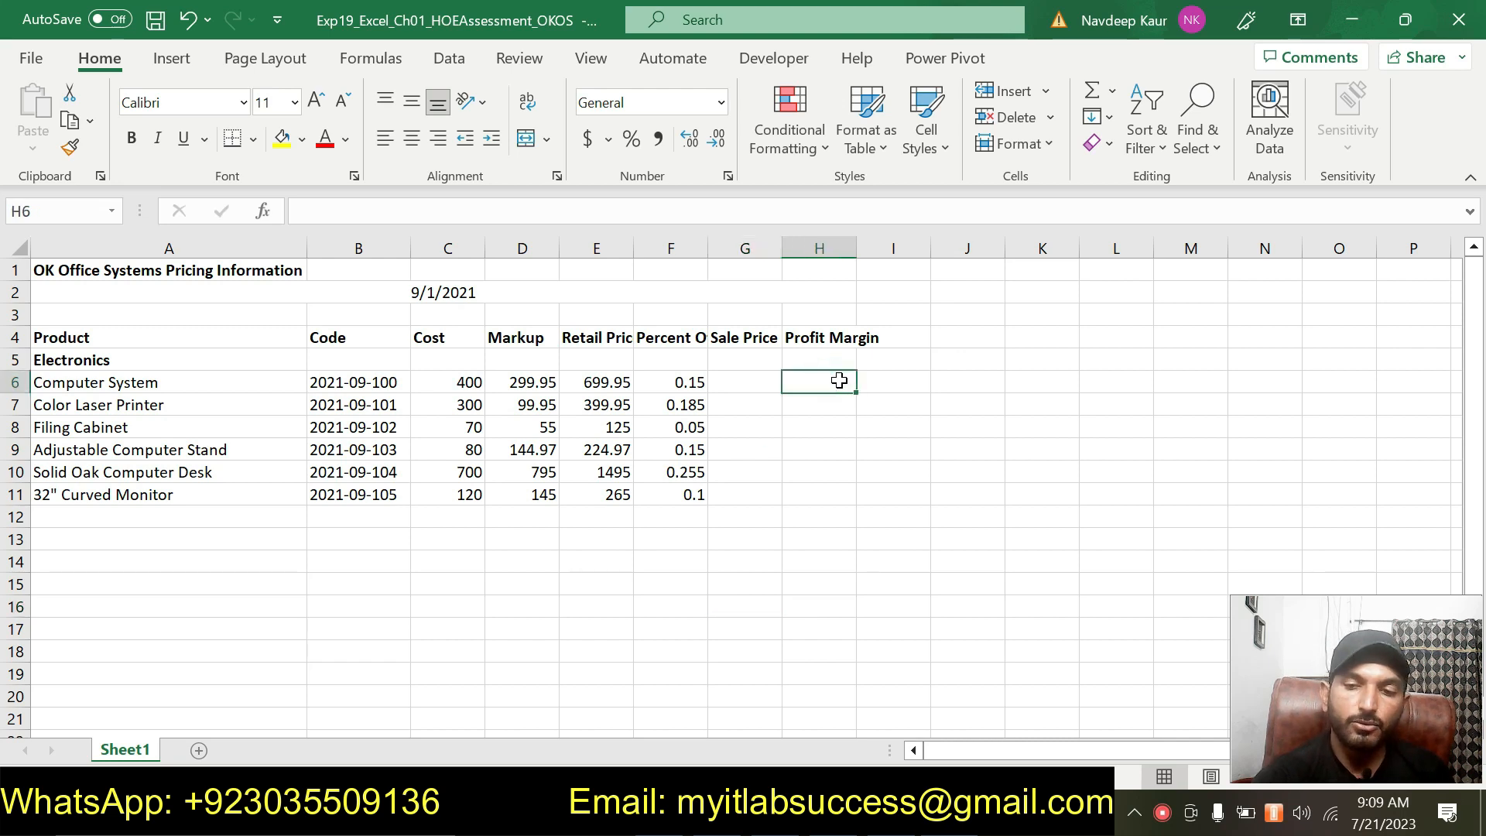
pyautogui.write('=')
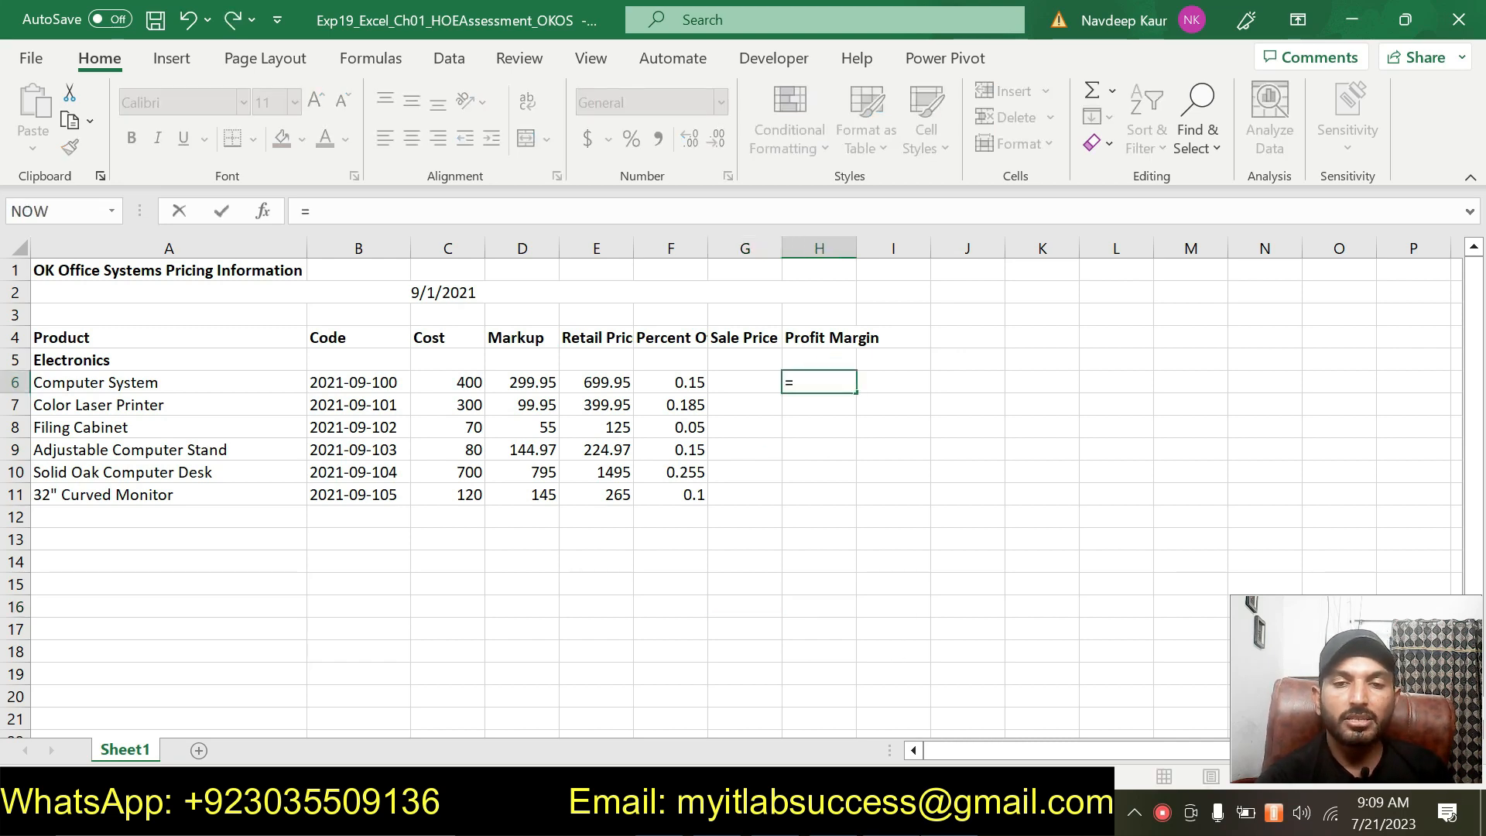
pyautogui.hotkey('alt', 'Tab')
pyautogui.hotkey('alt', 'Tab')
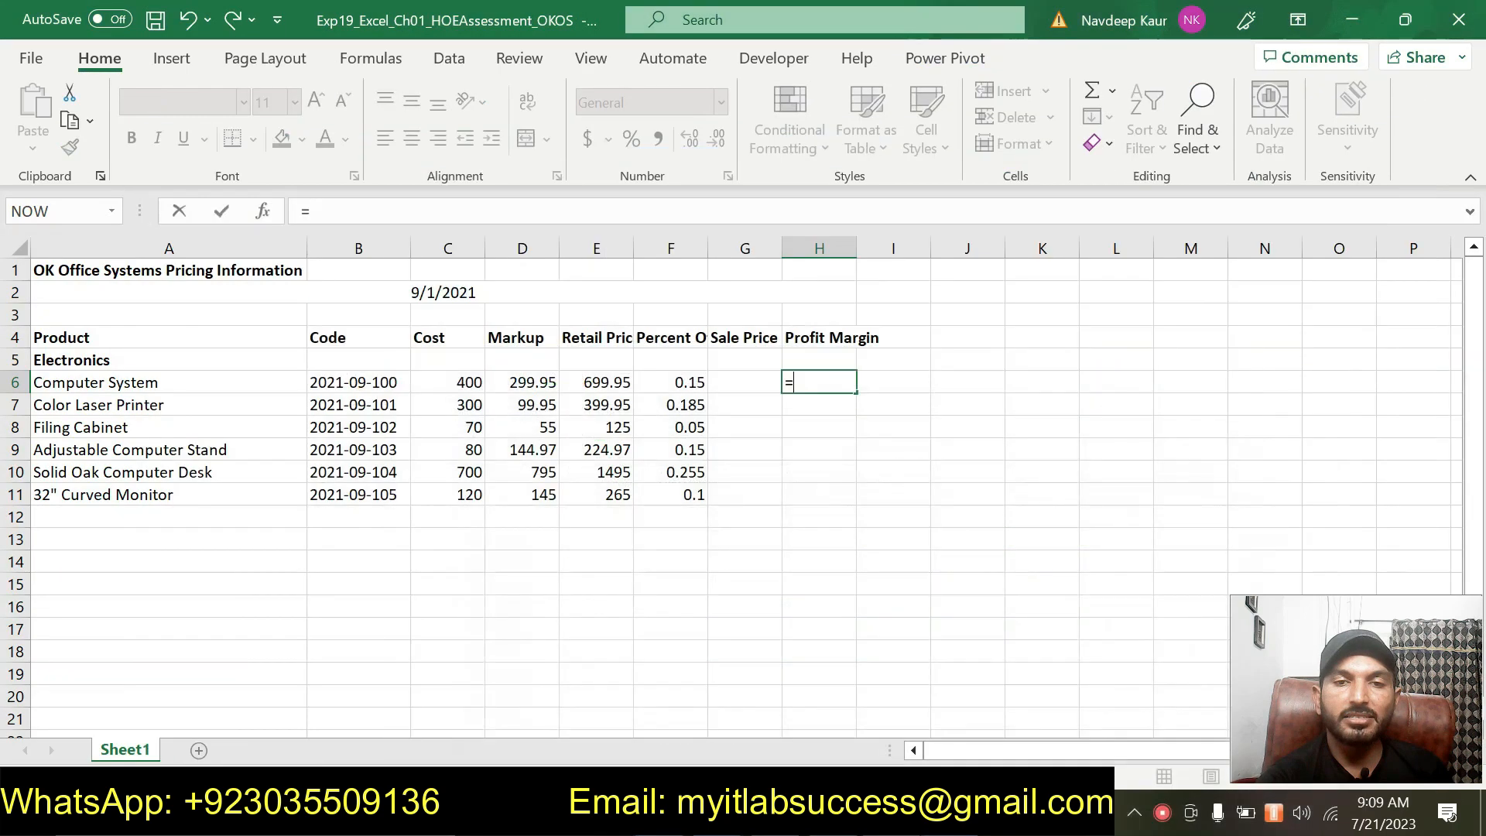
pyautogui.write('(')
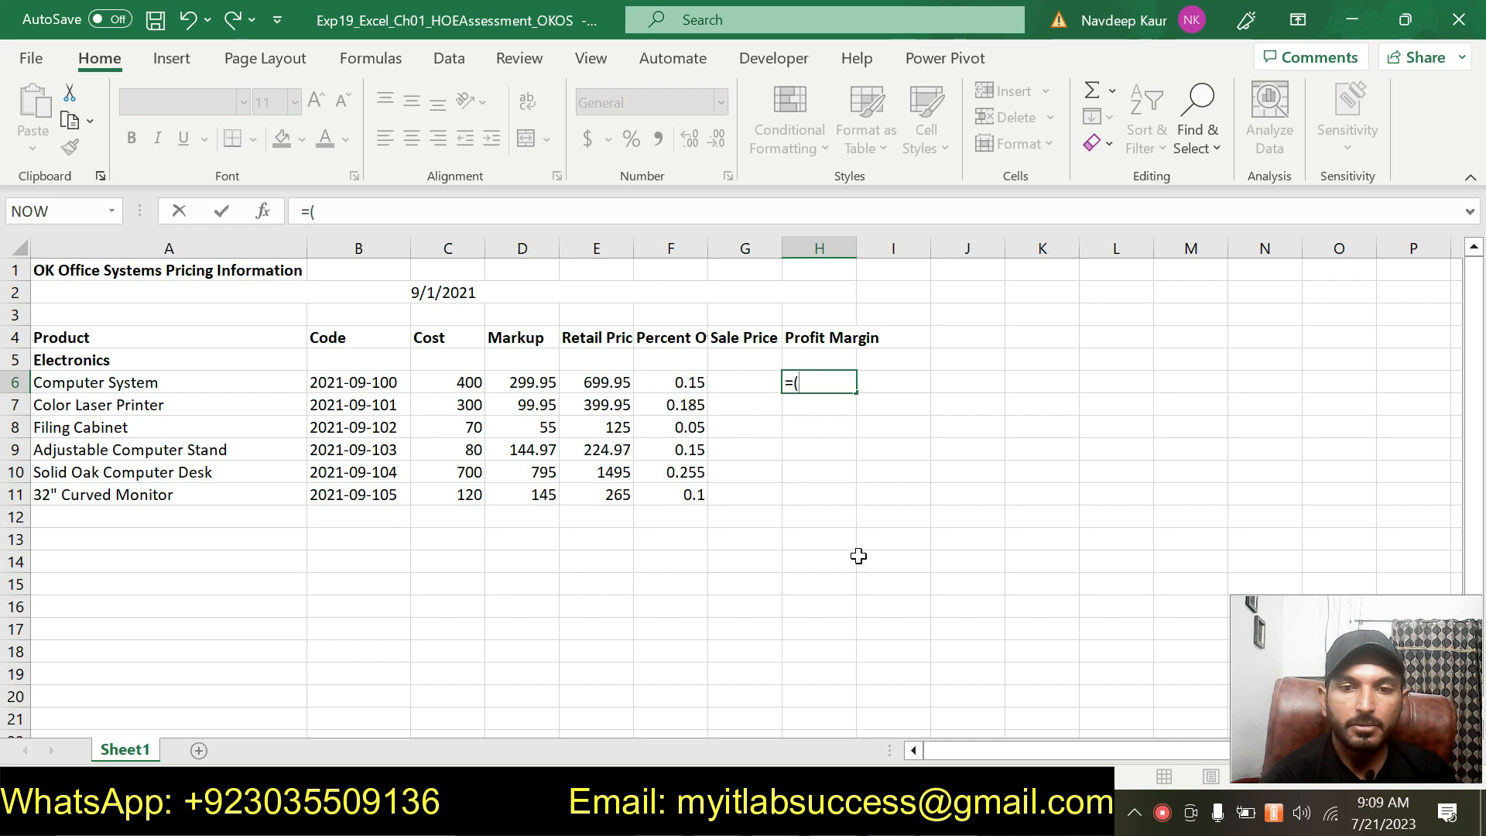
# Remove the green highlight from the step 7 instructions.
pyautogui.hotkey('alt', 'Tab')
pyautogui.scroll(1, 750, 433)
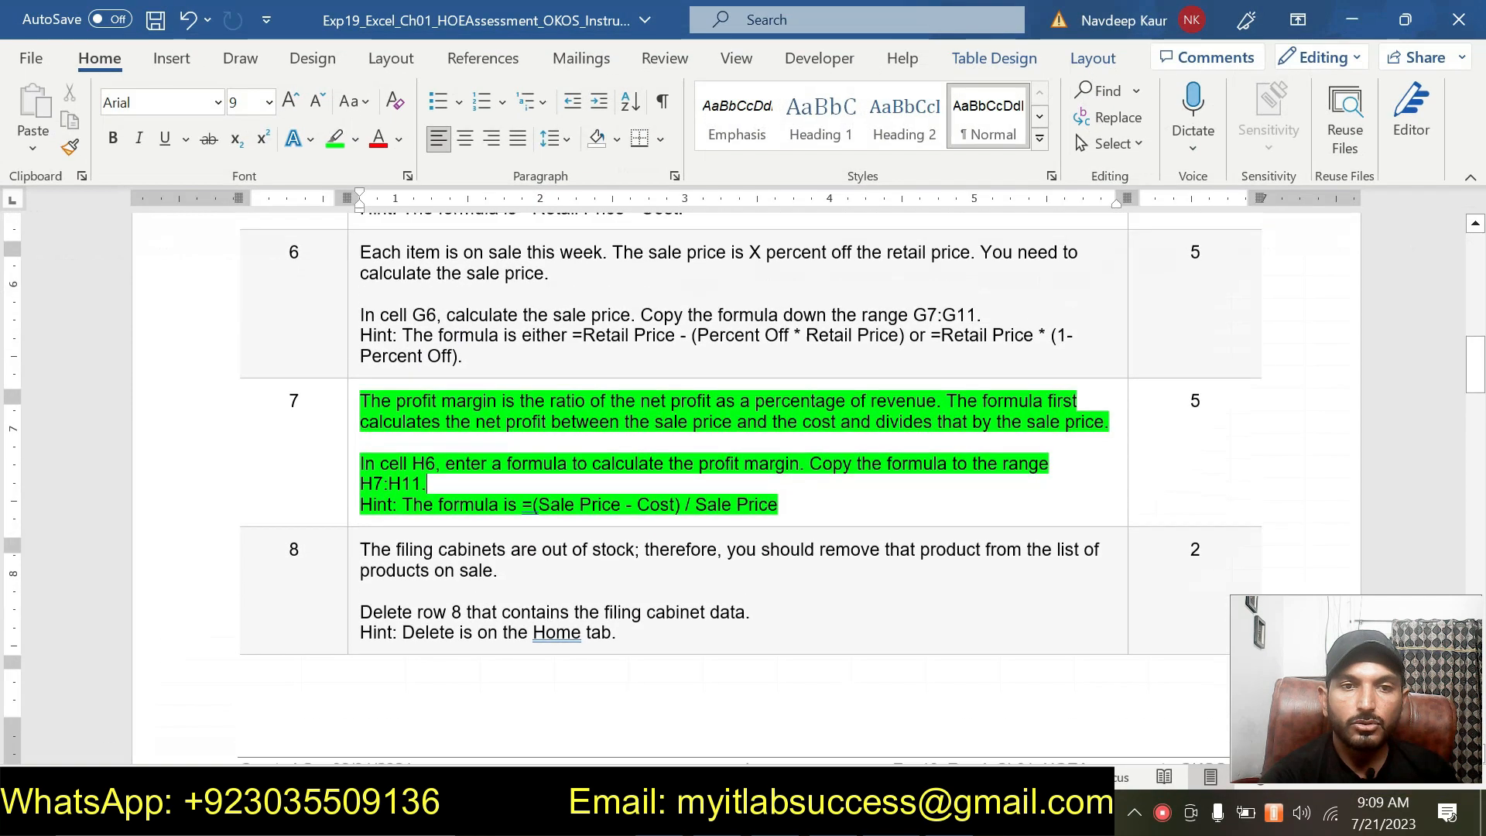
pyautogui.moveTo(778, 517)
pyautogui.mouseDown()
pyautogui.moveTo(360, 517)
pyautogui.moveTo(370, 415)
pyautogui.mouseUp()
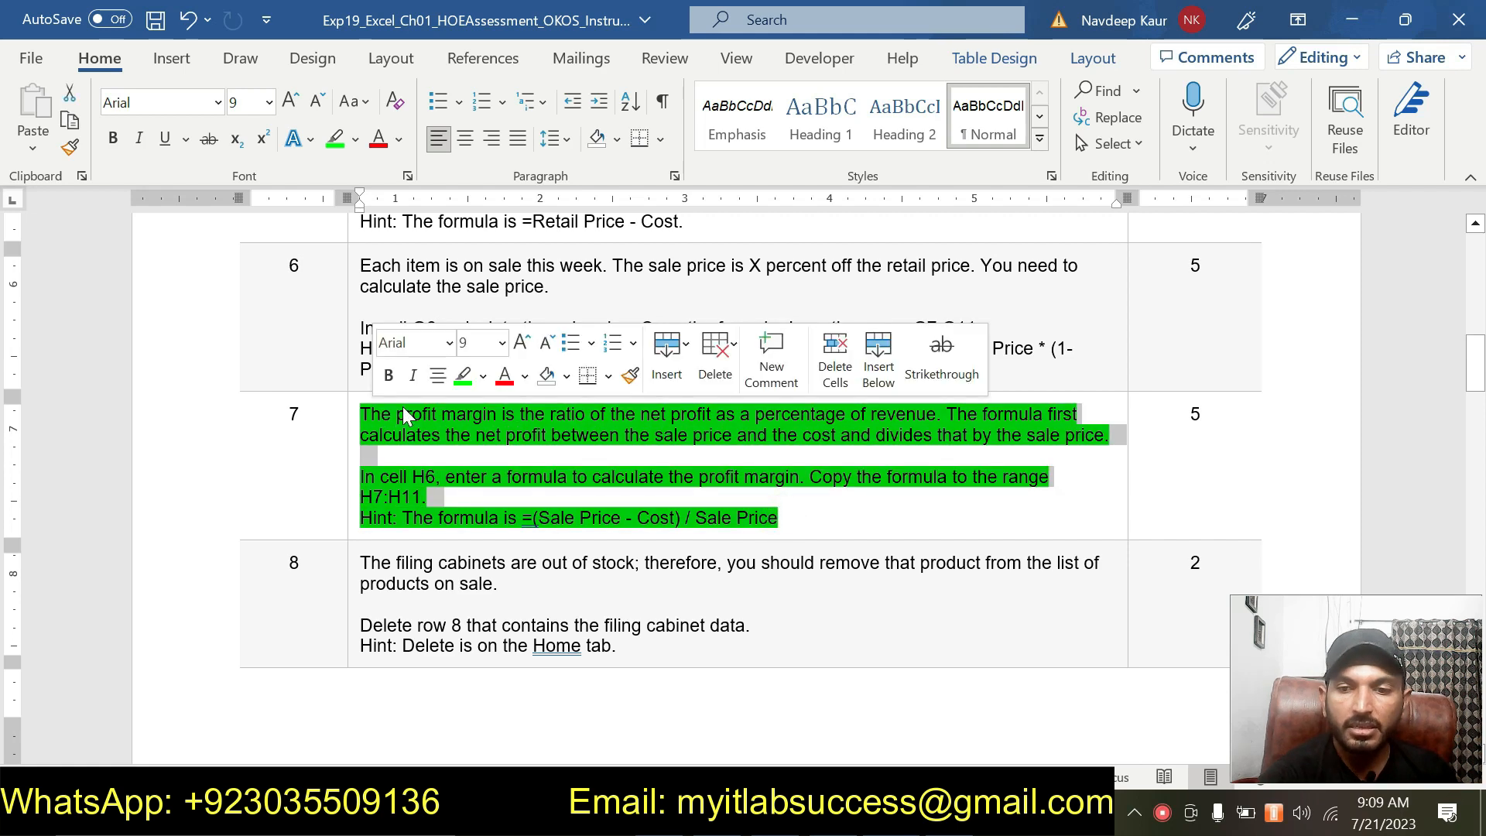
pyautogui.click(463, 376)
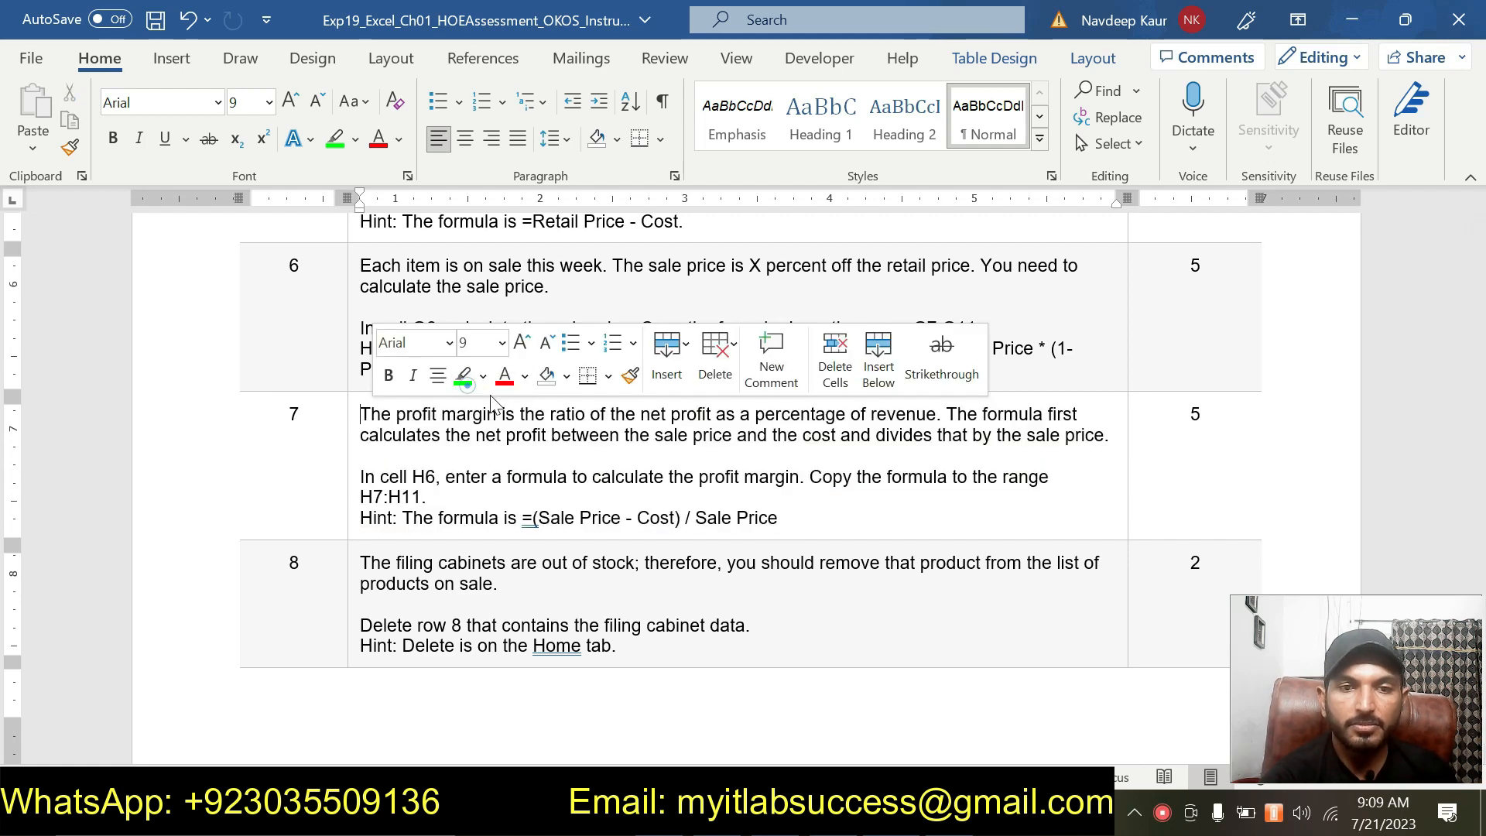
pyautogui.click(623, 519)
# Highlight the step 6 instructions in green in the instructions document.
pyautogui.moveTo(575, 371)
pyautogui.mouseDown()
pyautogui.moveTo(484, 350)
pyautogui.moveTo(361, 266)
pyautogui.mouseUp()
pyautogui.click(447, 231)
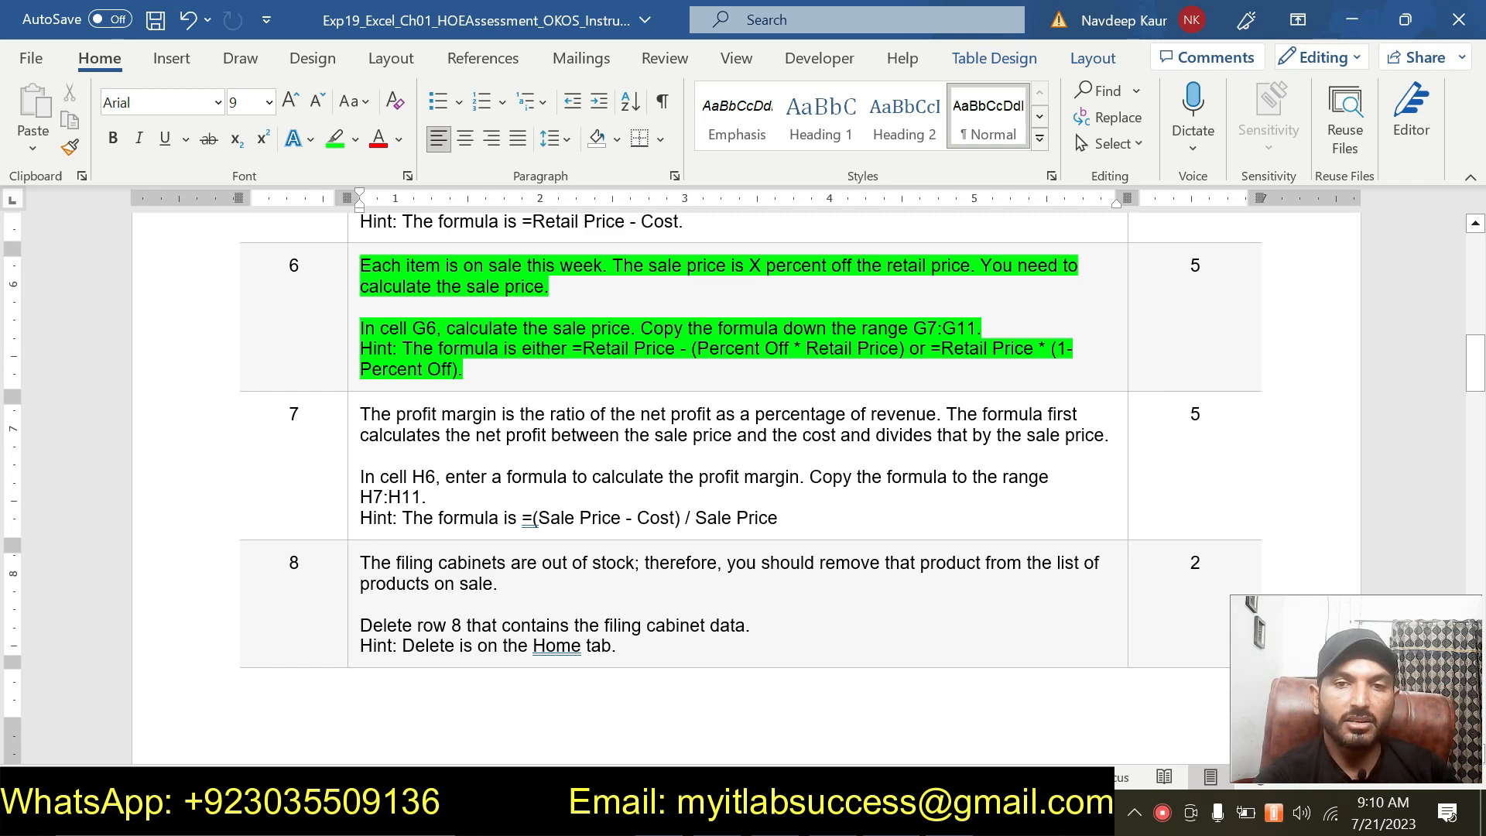
# Cancel the unfinished entry in cell H6.
pyautogui.click(949, 818)
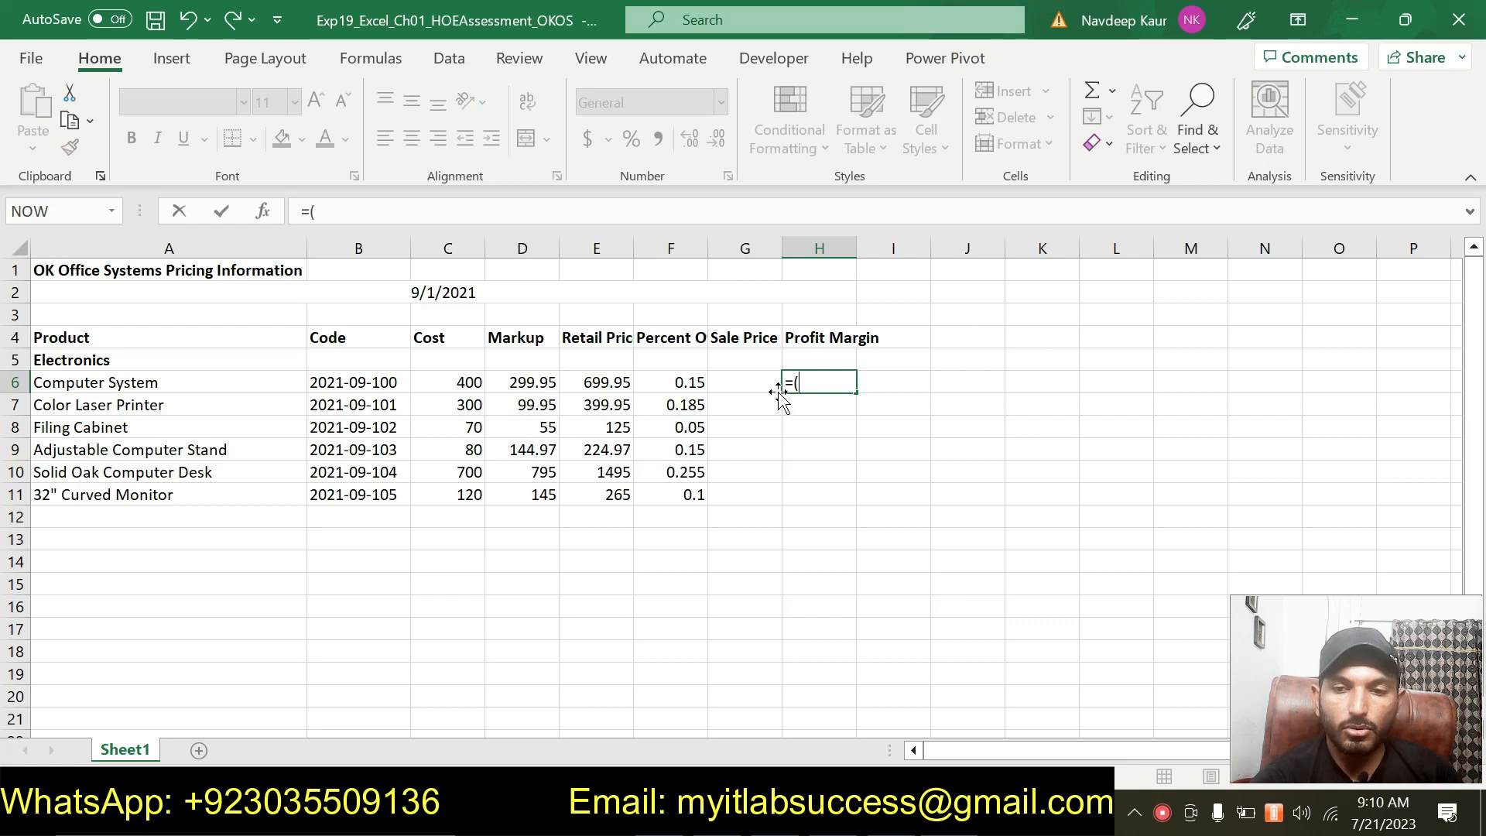
pyautogui.press('BackSpace')
pyautogui.press('BackSpace')
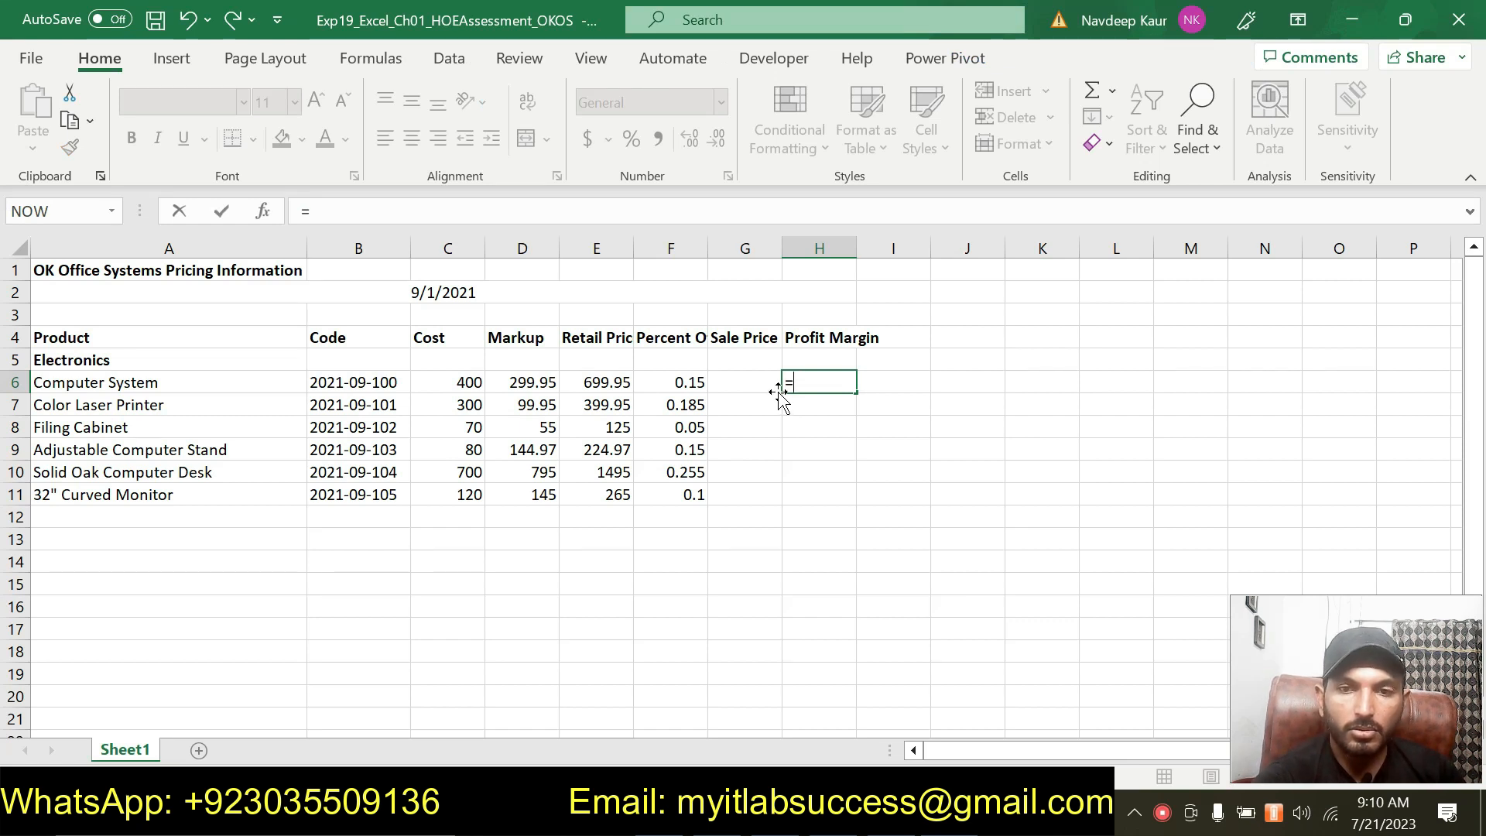
pyautogui.press('Escape')
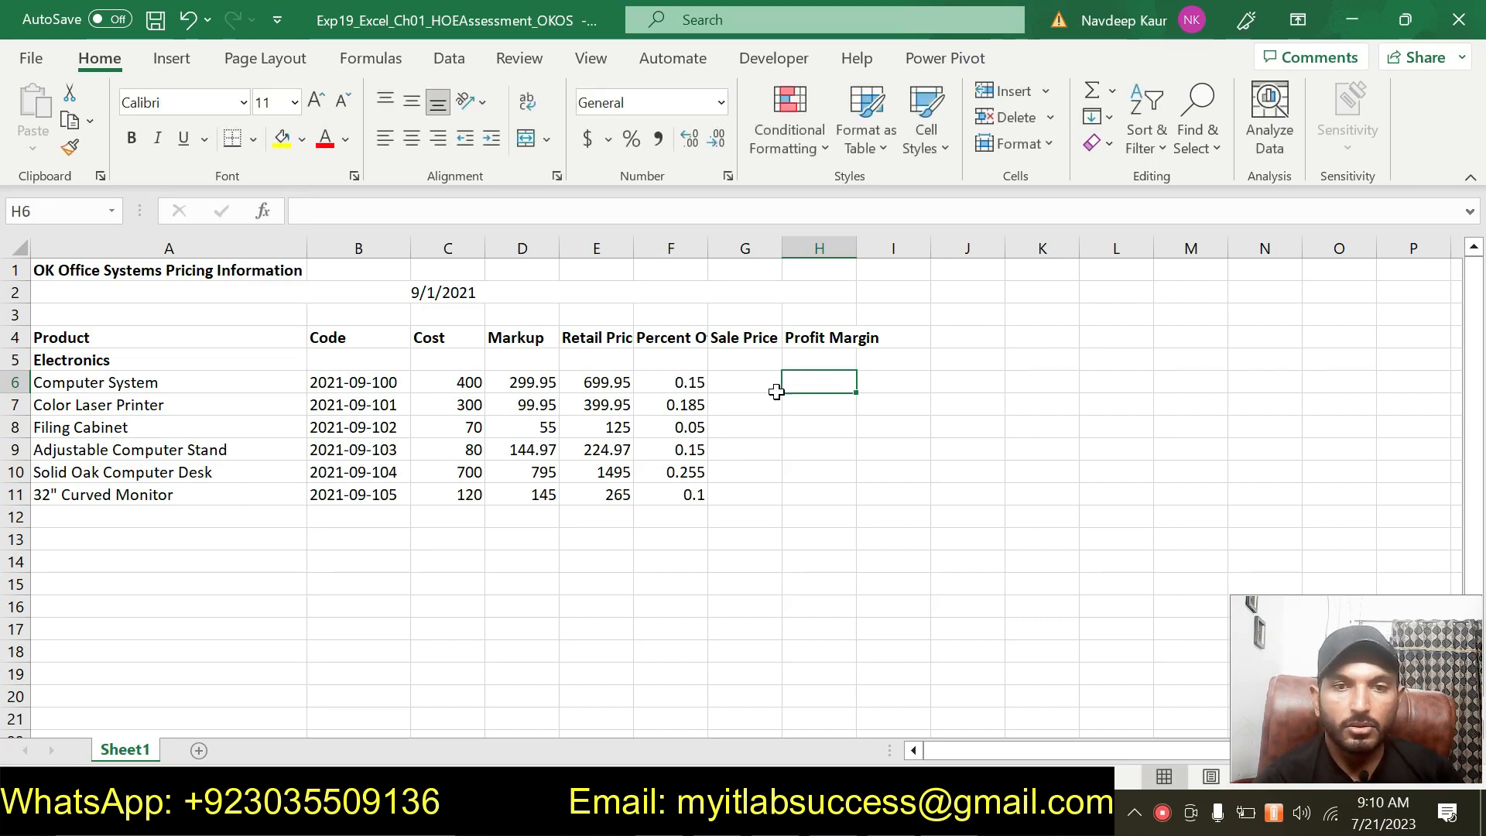
# Enter the sale price formula =E6*(1-F6) in cell G6.
pyautogui.click(740, 382)
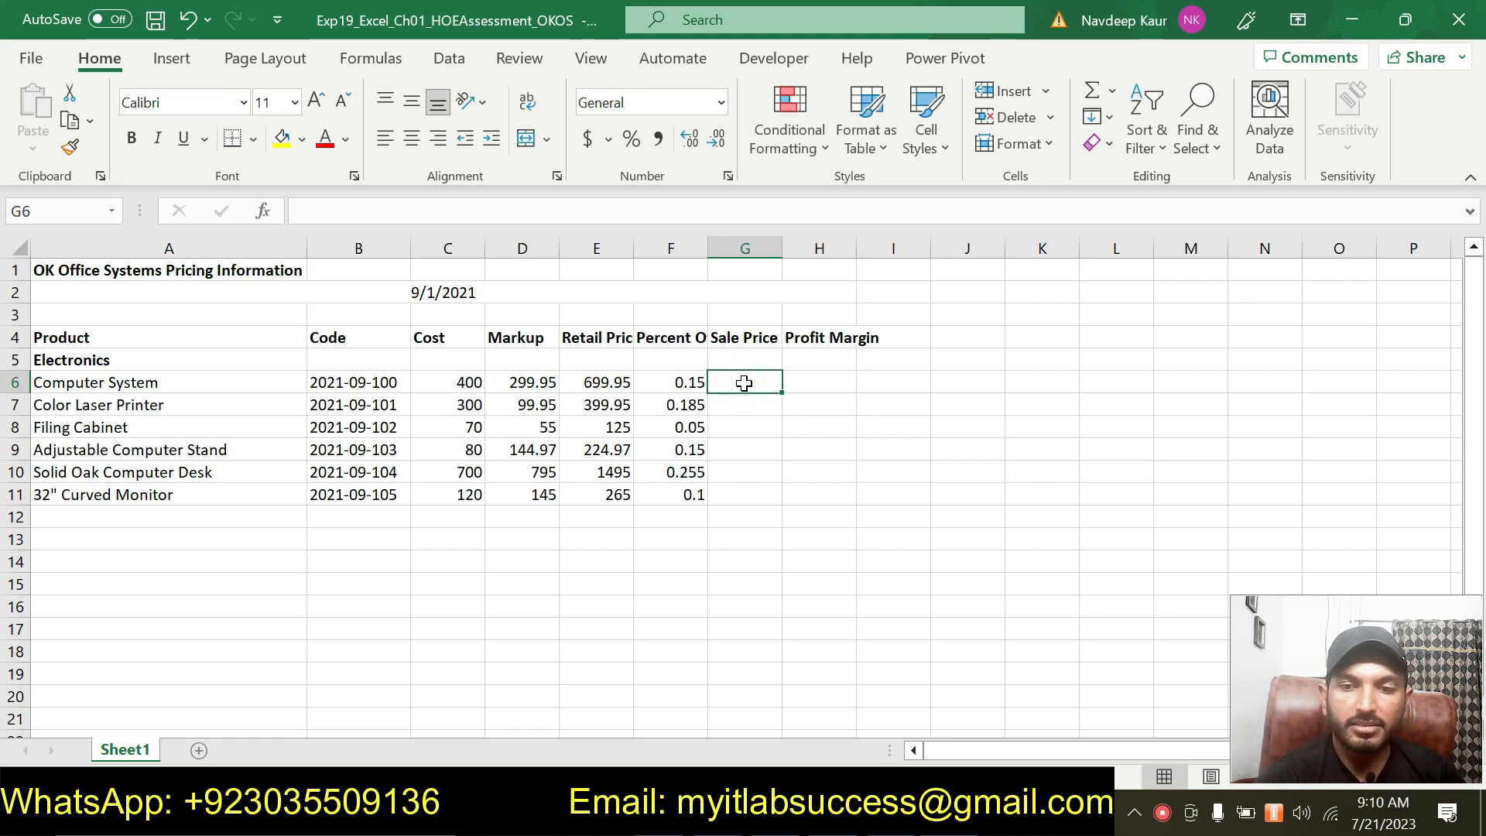
pyautogui.write('=')
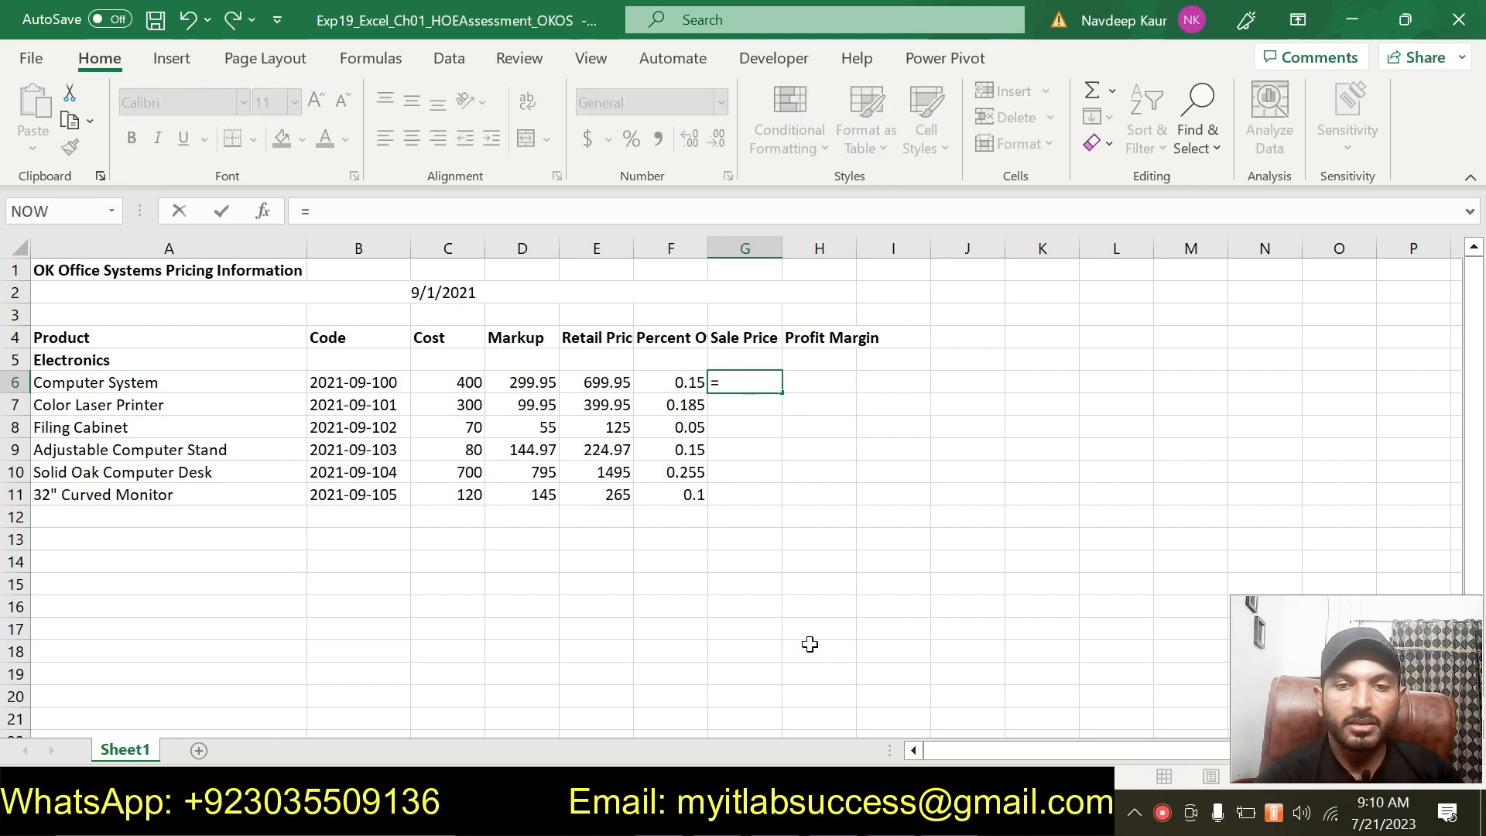
pyautogui.click(607, 383)
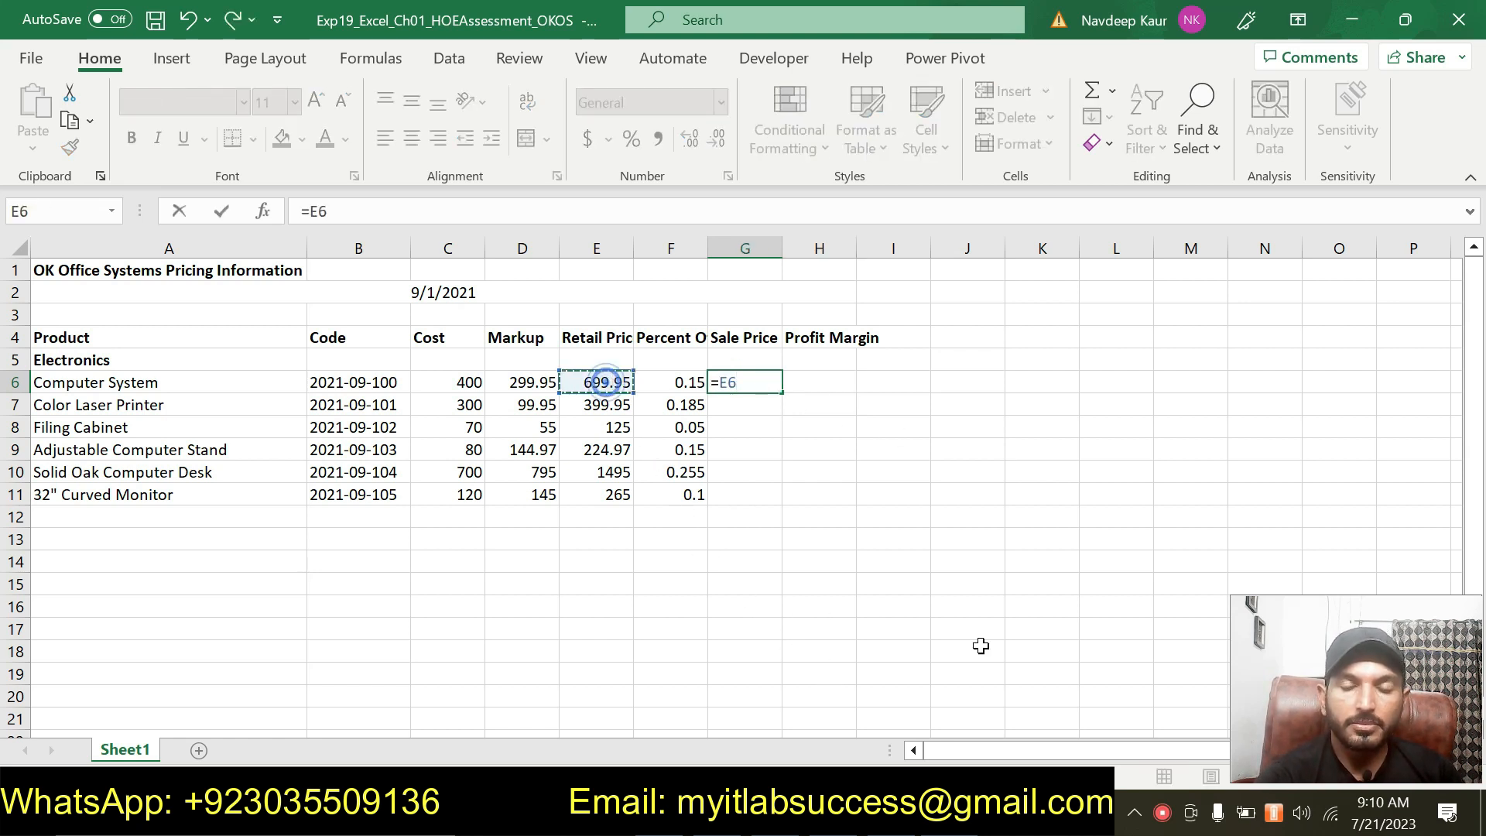
pyautogui.hotkey('alt', 'Tab')
pyautogui.hotkey('alt', 'Tab')
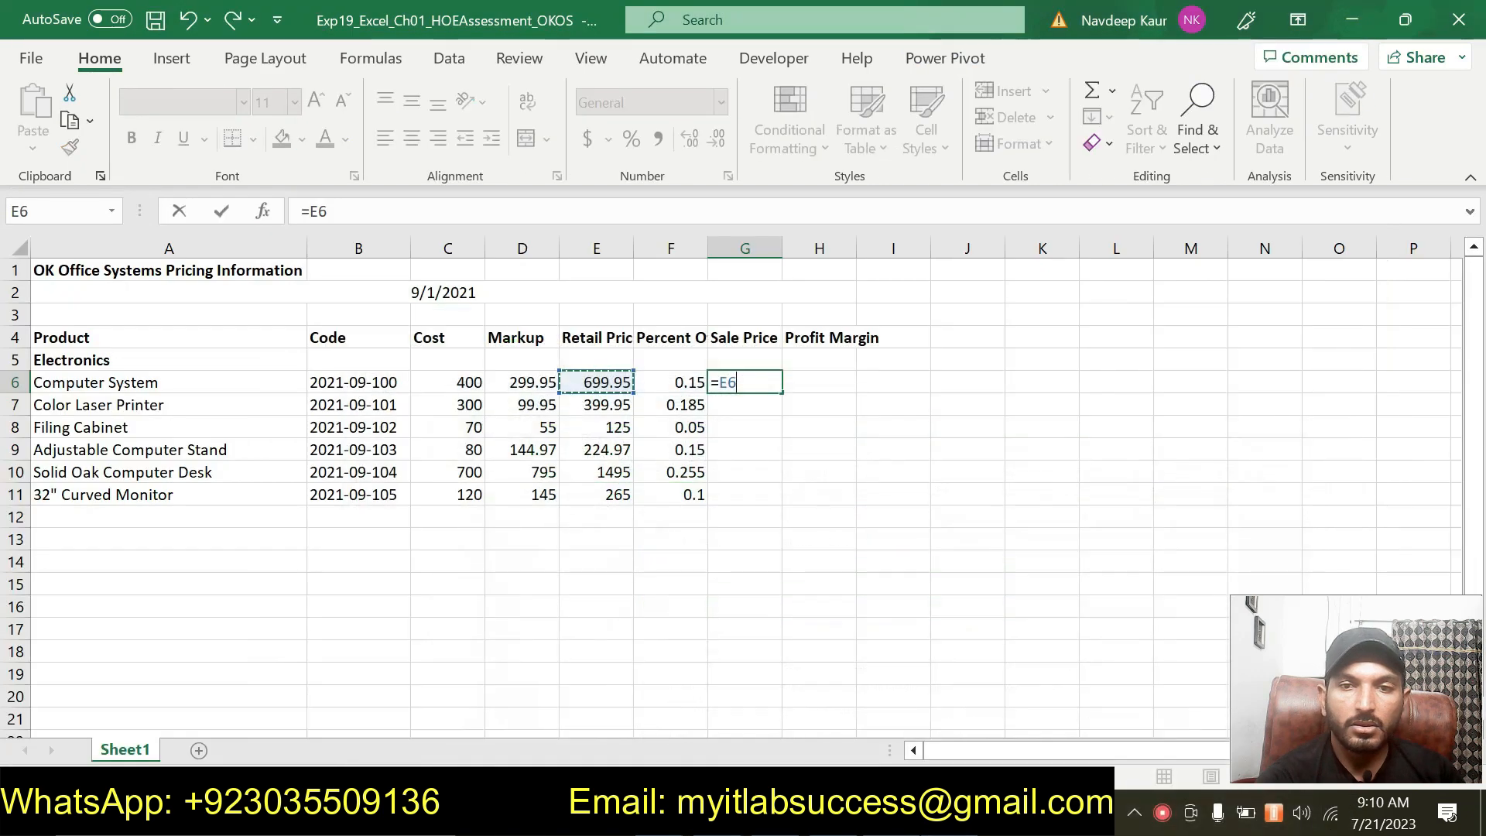
pyautogui.write('*(1-')
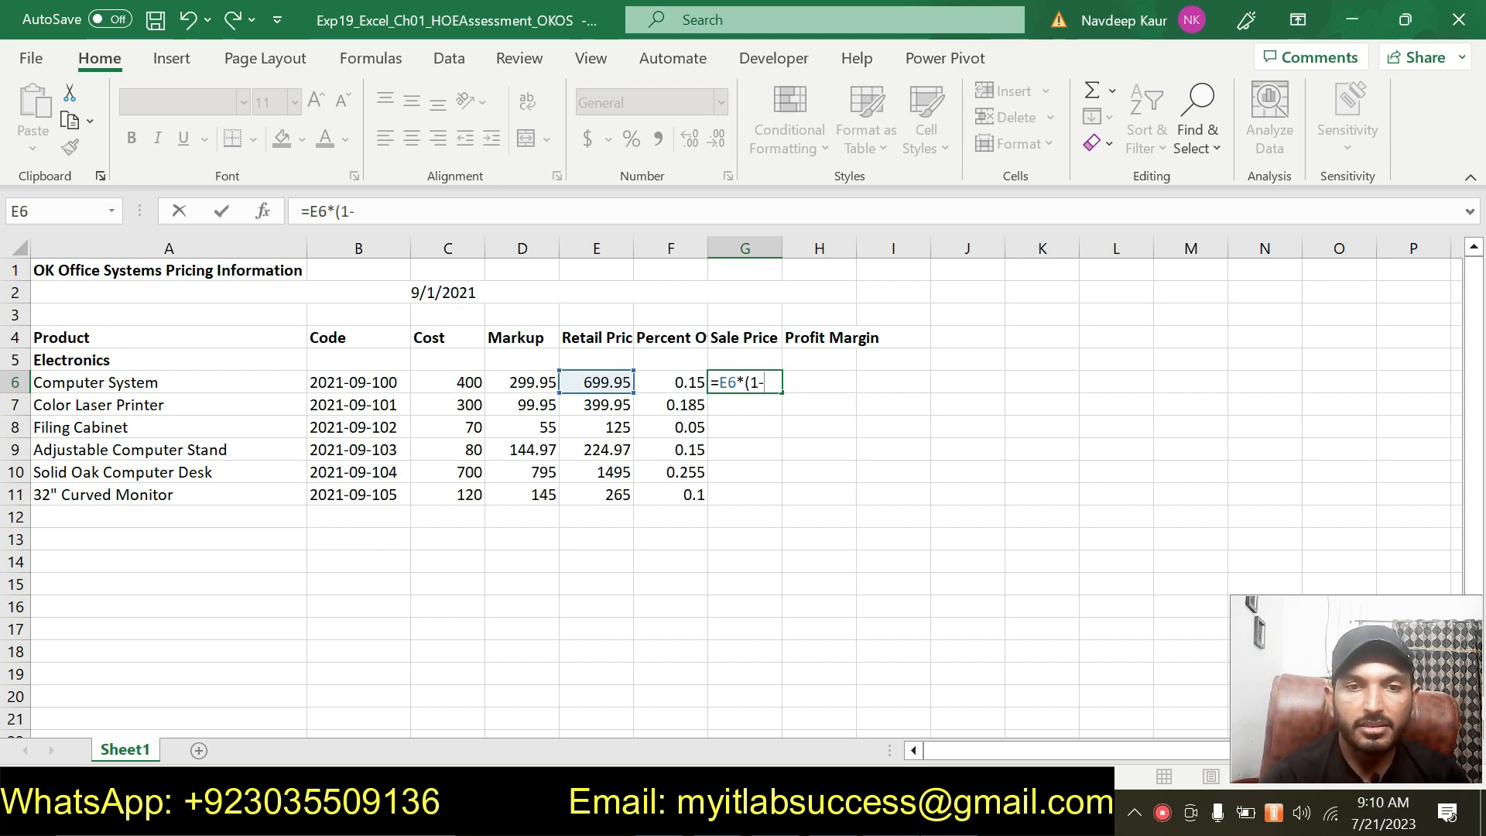
pyautogui.click(675, 384)
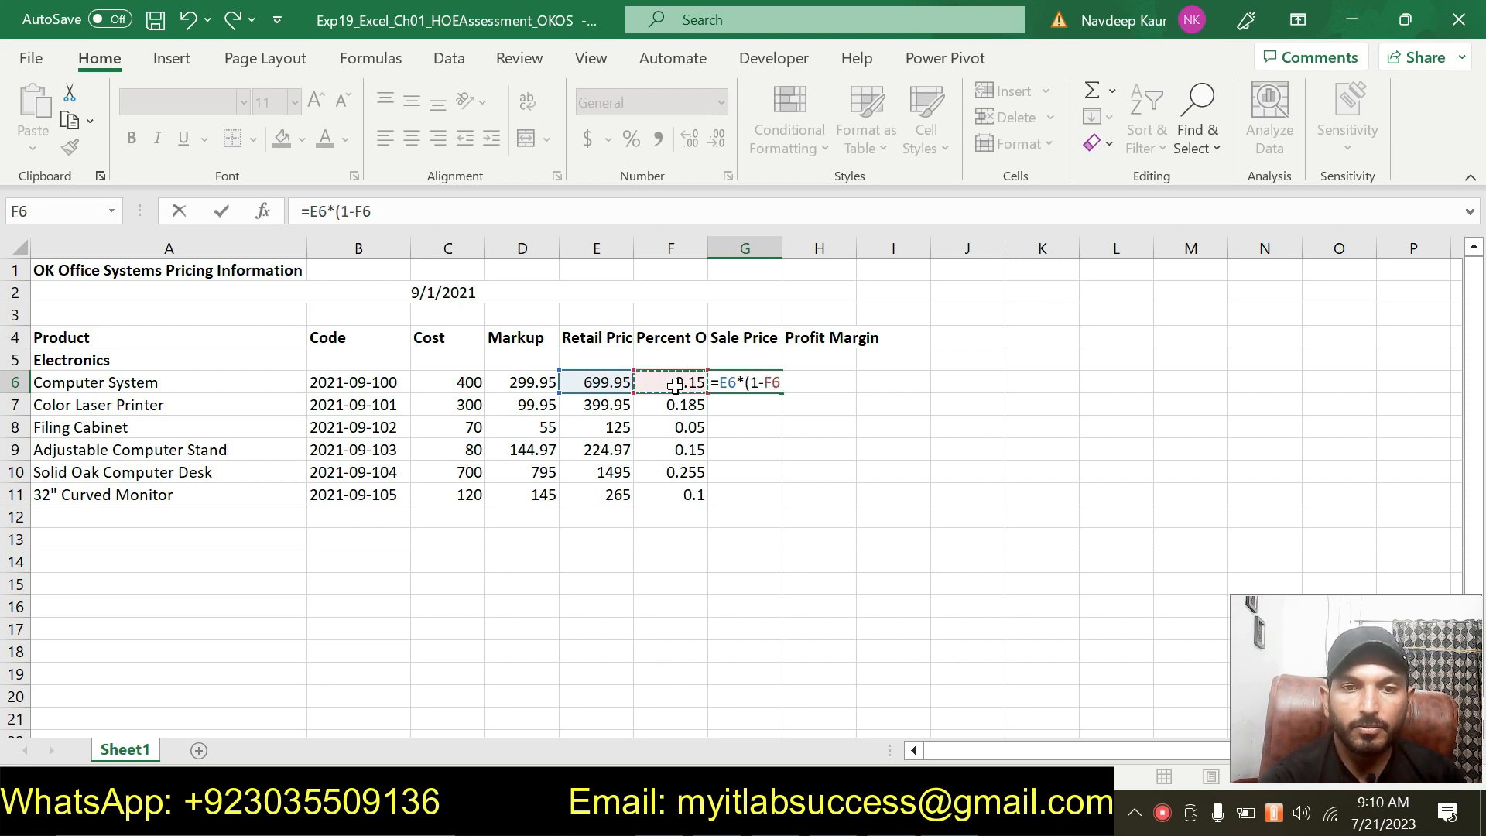
pyautogui.write(')')
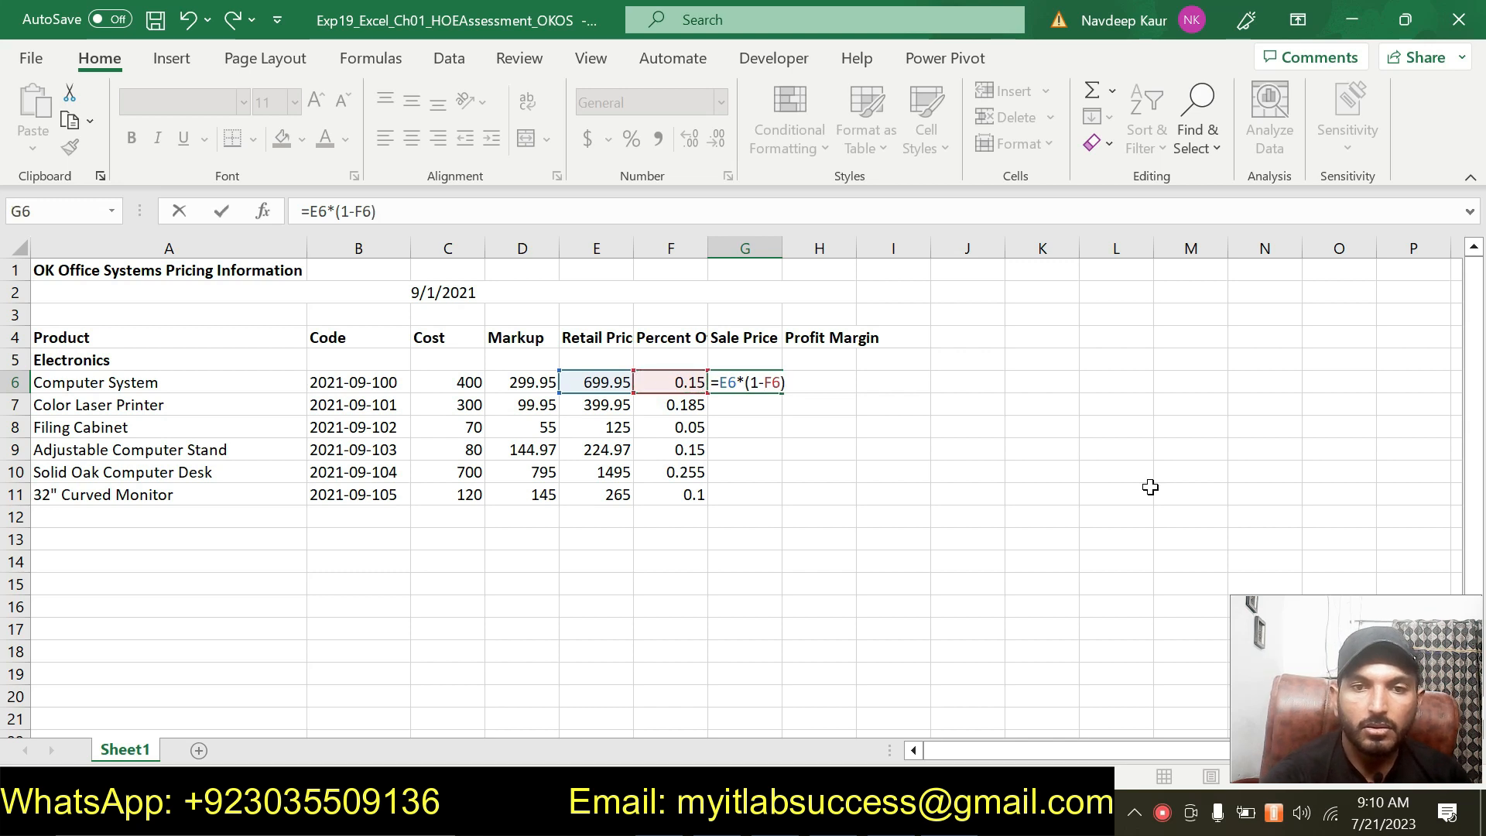
pyautogui.press('Return')
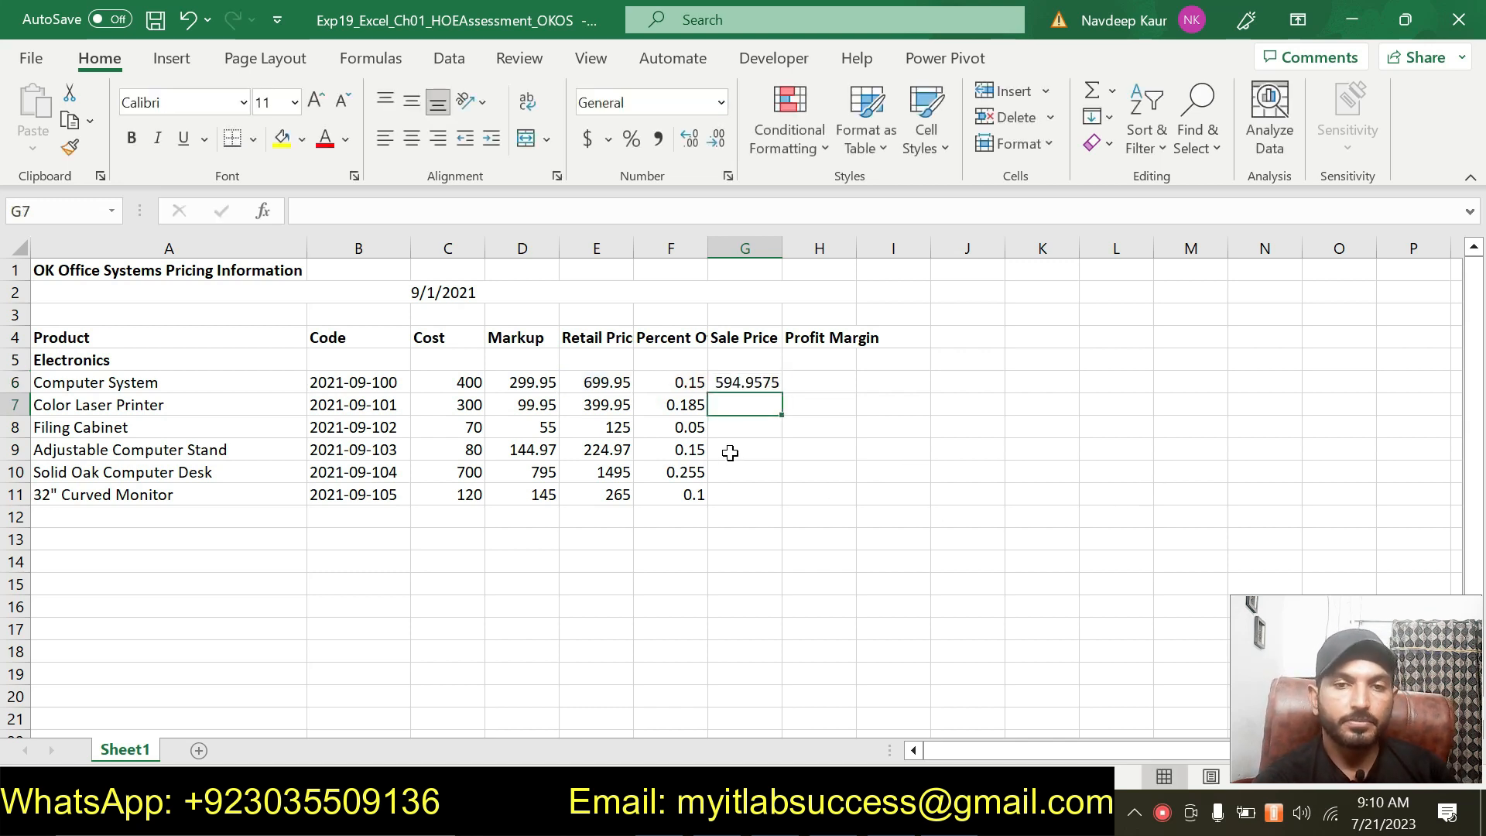
# Copy the hint text =Retail Price * (1-Percent Off) from the step 6 instructions.
pyautogui.click(746, 383)
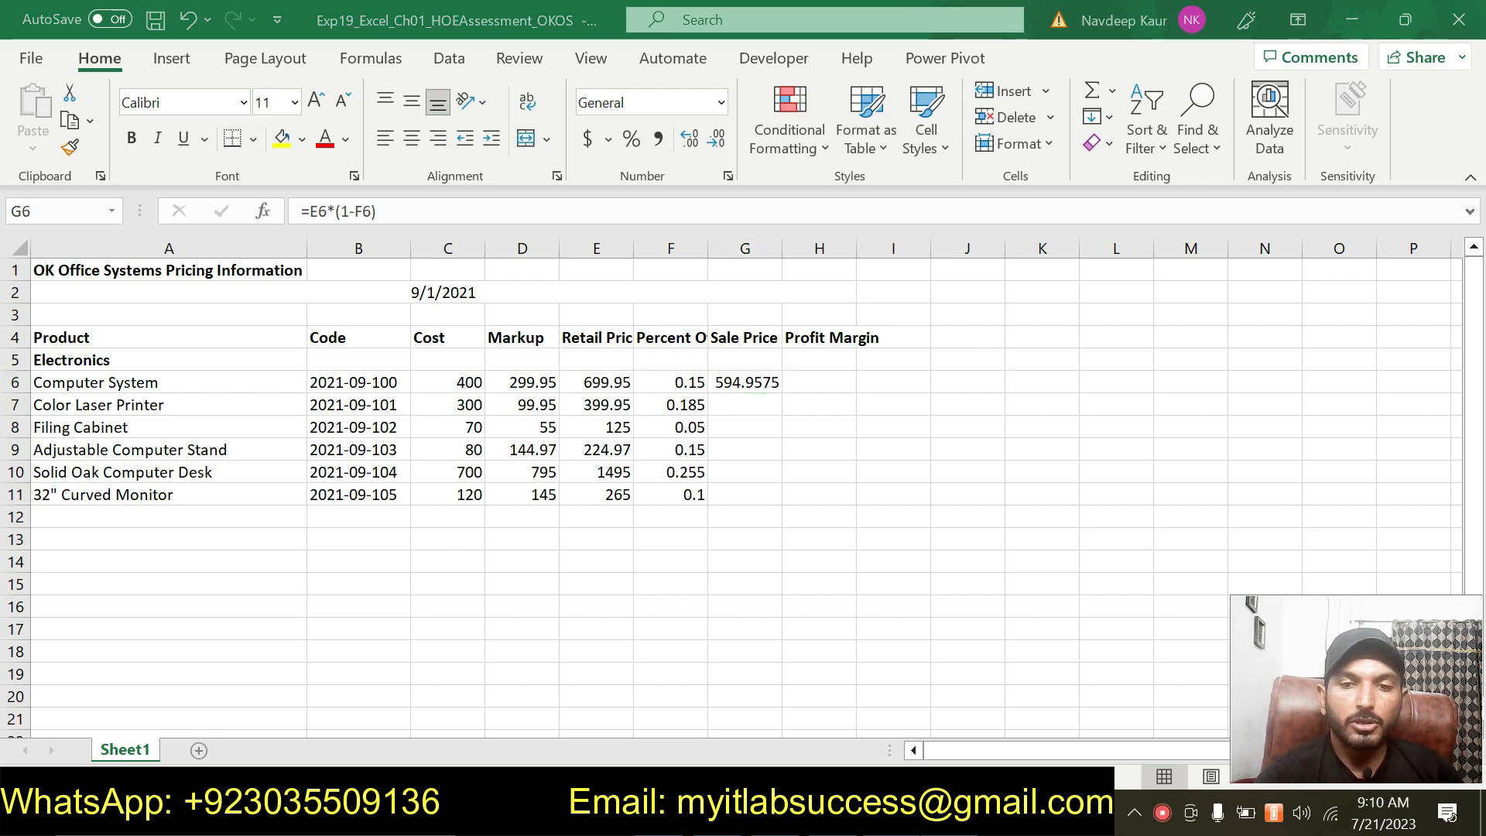
pyautogui.hotkey('alt', 'Tab')
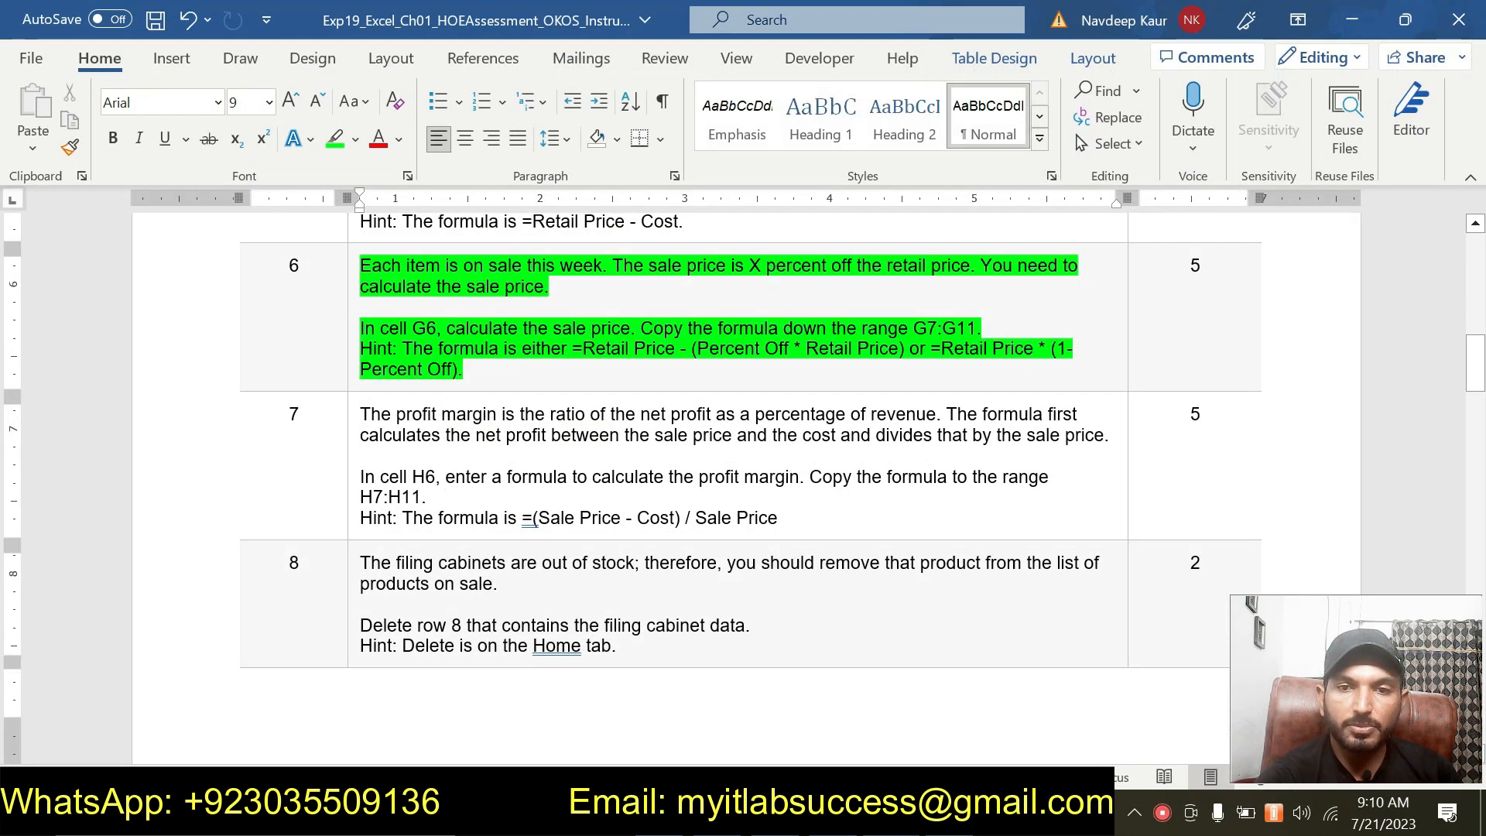
pyautogui.moveTo(941, 349); pyautogui.dragTo(1060, 369)
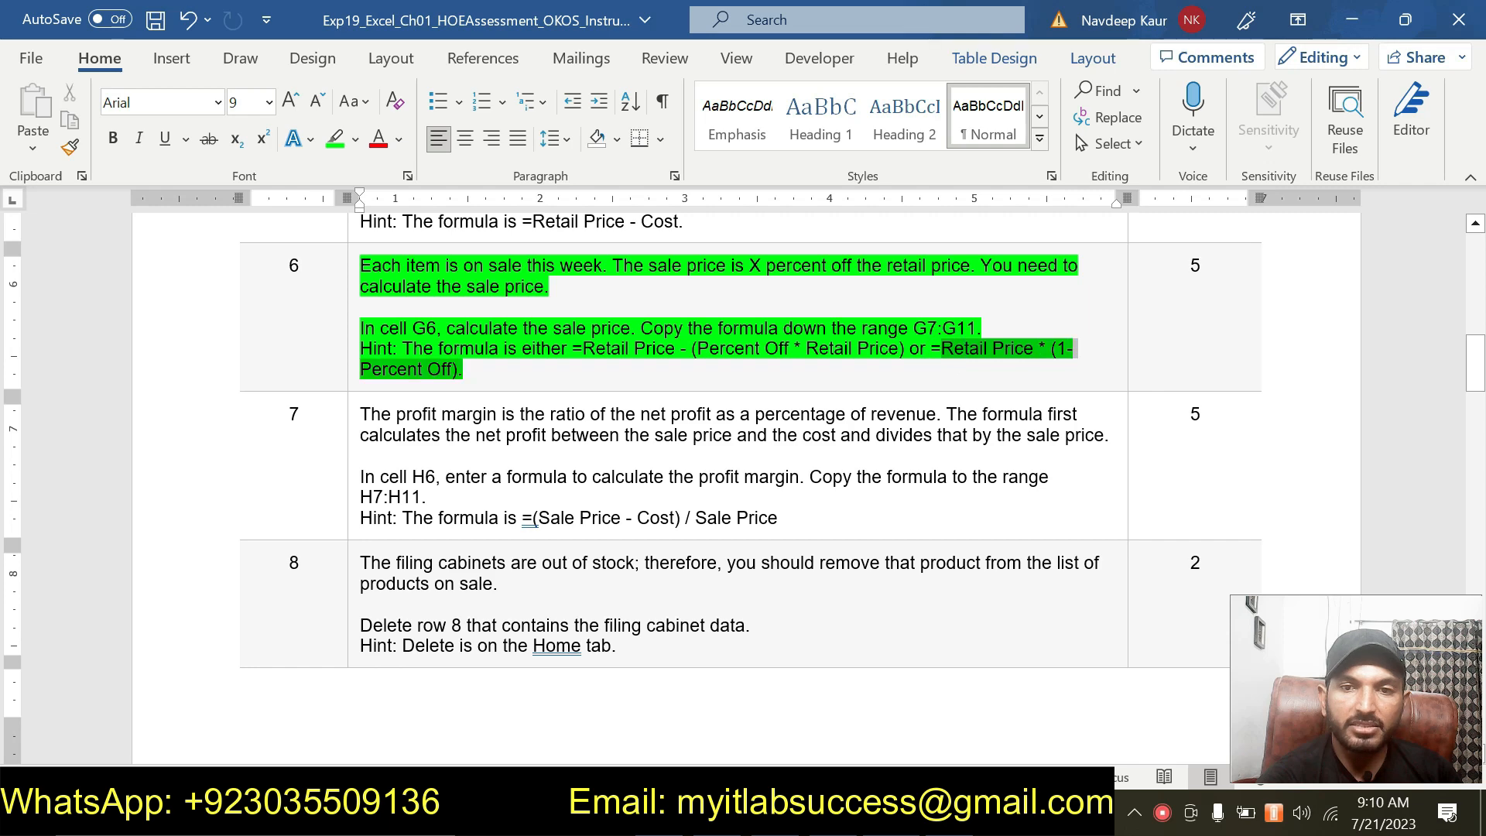
pyautogui.hotkey('ctrl', 'c')
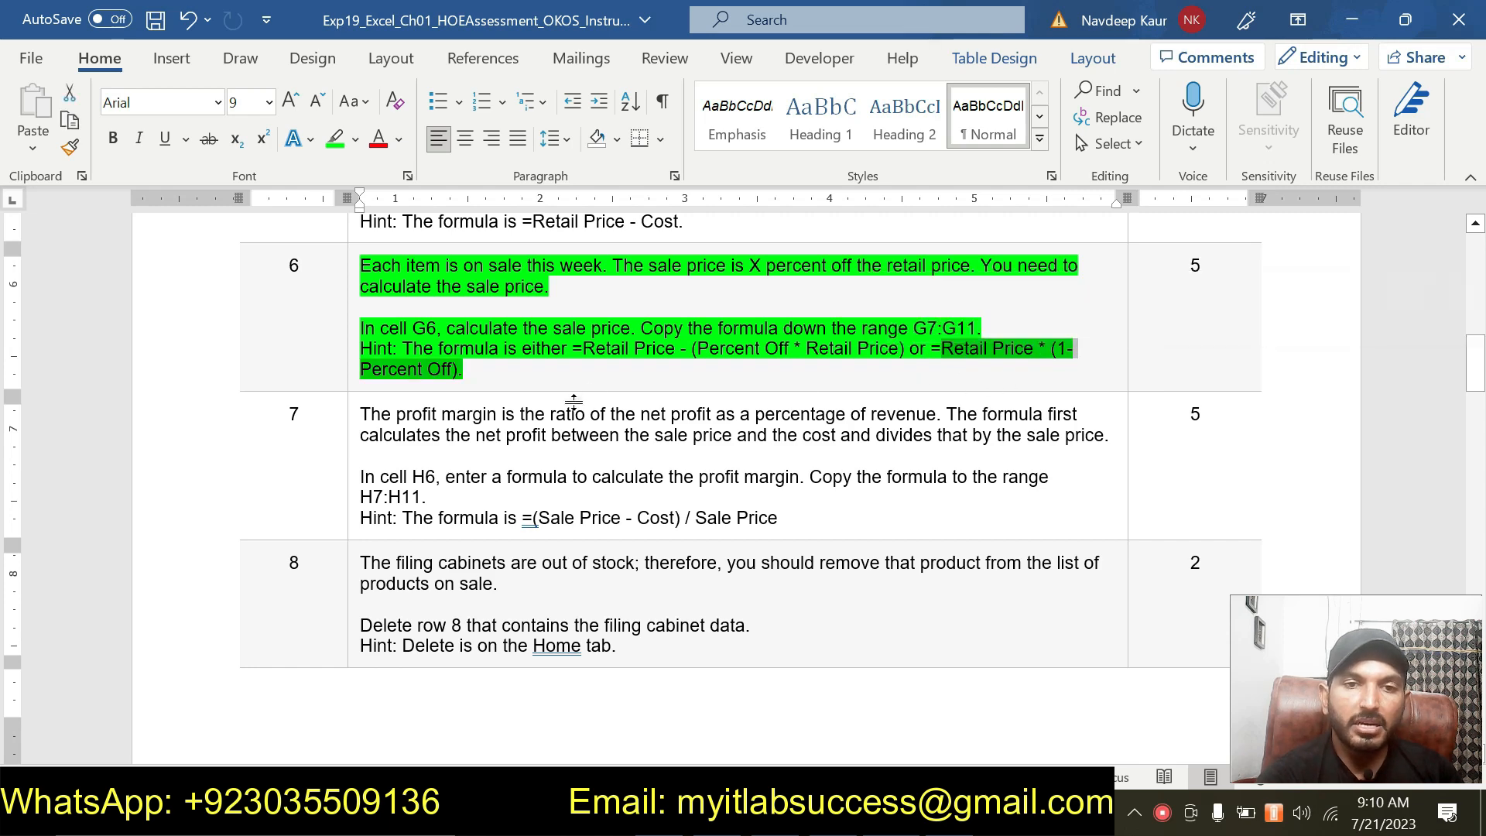
pyautogui.hotkey('alt', 'Tab')
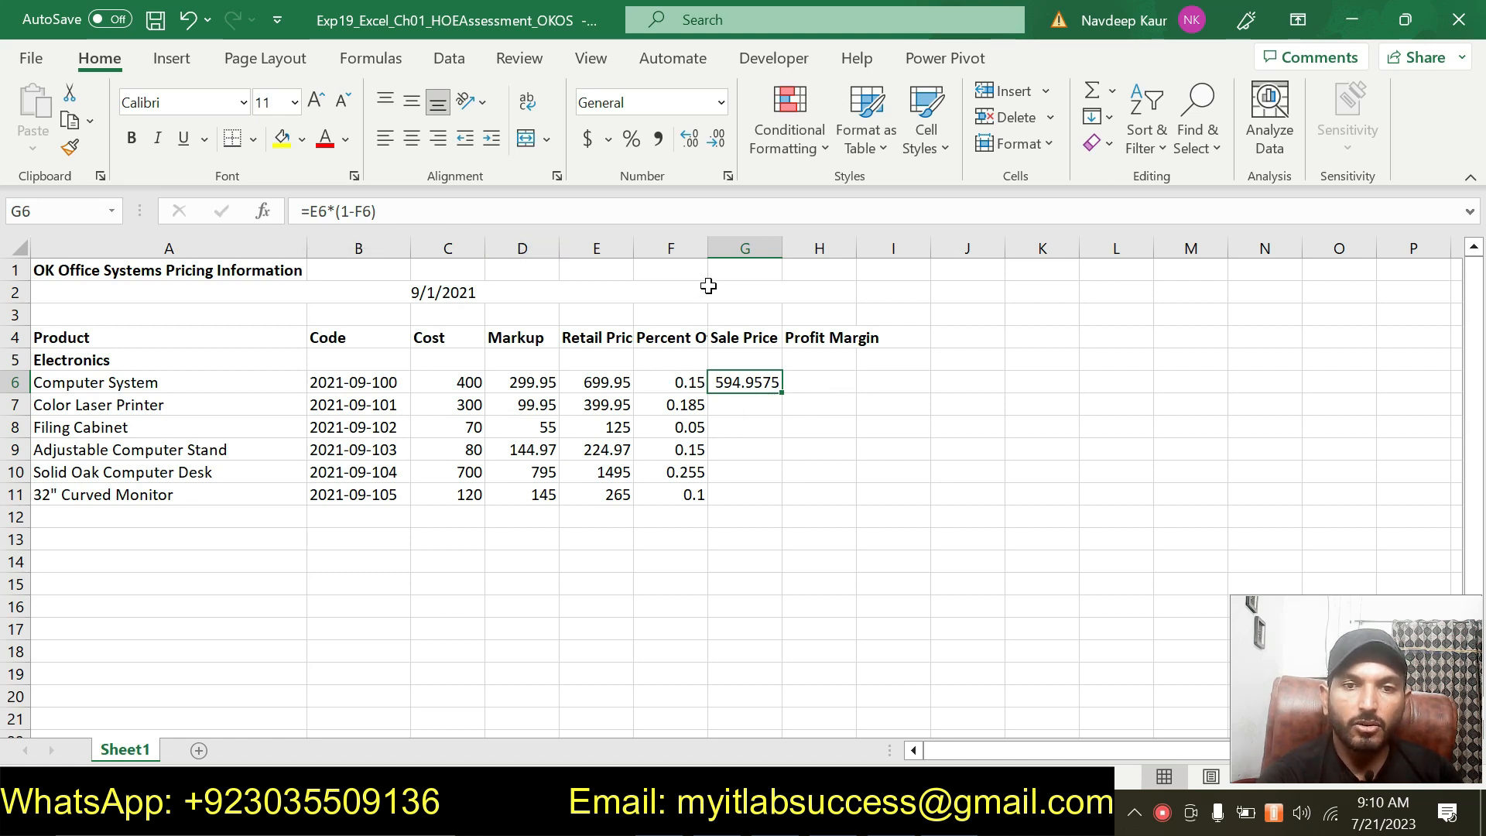
# Autofit the width of column F and copy the sale price formula from G6 down through G11.
pyautogui.doubleClick(714, 248)
pyautogui.click(701, 382)
pyautogui.click(766, 382)
pyautogui.moveTo(795, 393); pyautogui.dragTo(805, 507)
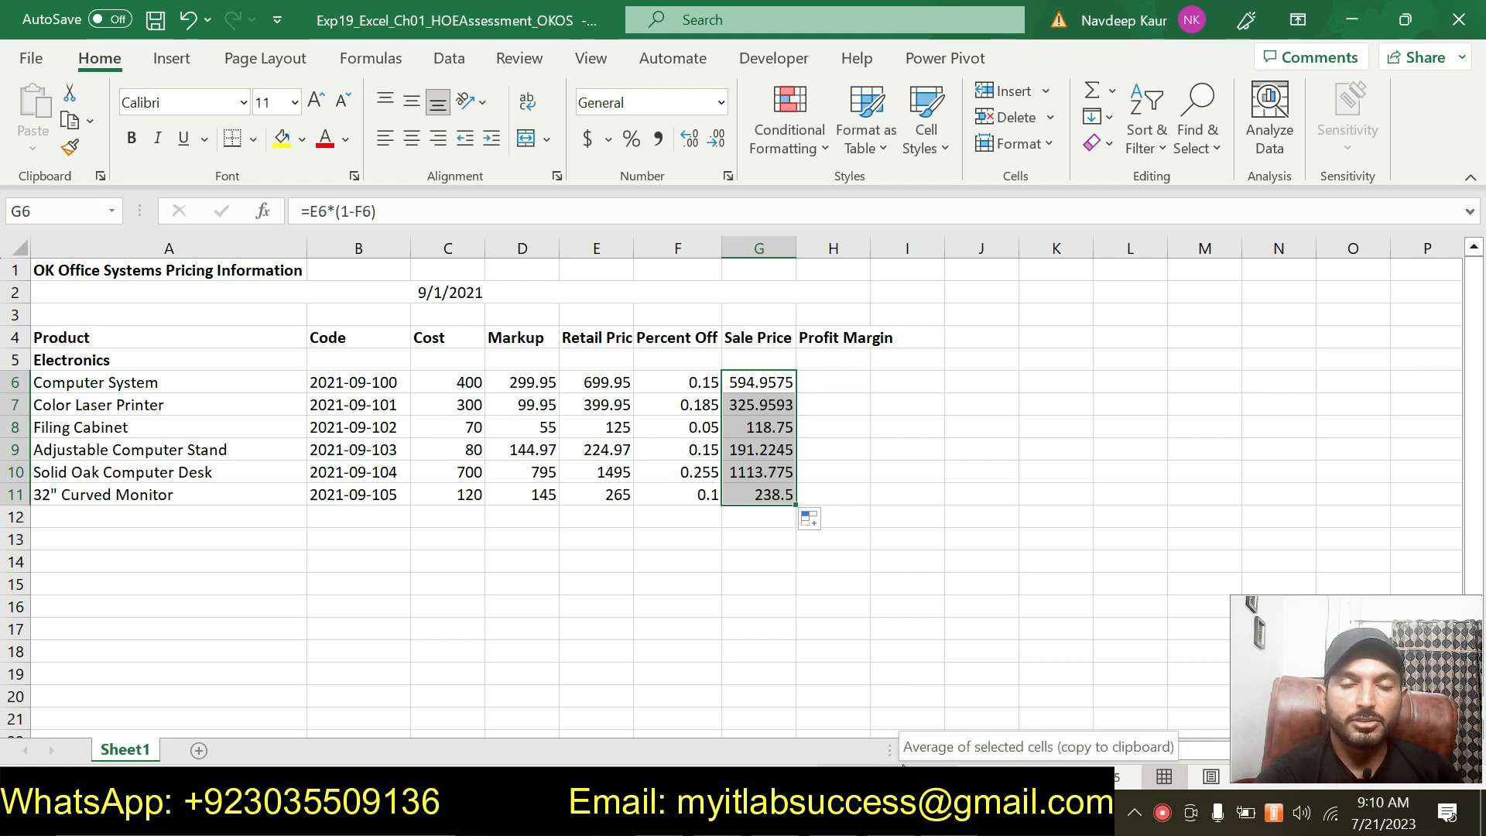
pyautogui.click(828, 376)
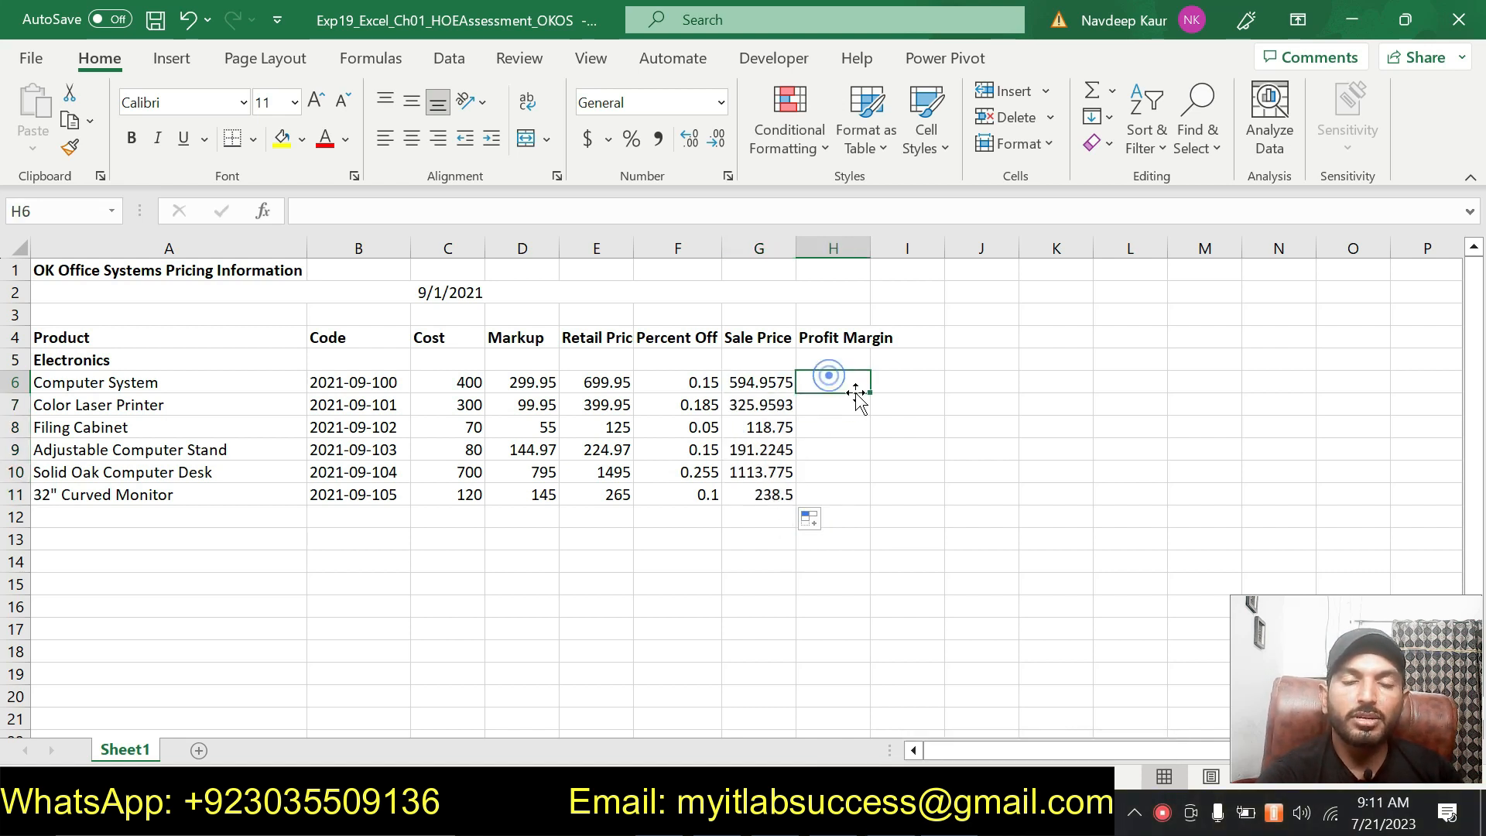
# Remove the green highlight from the step 6 instructions in the instructions document.
pyautogui.hotkey('alt', 'Tab')
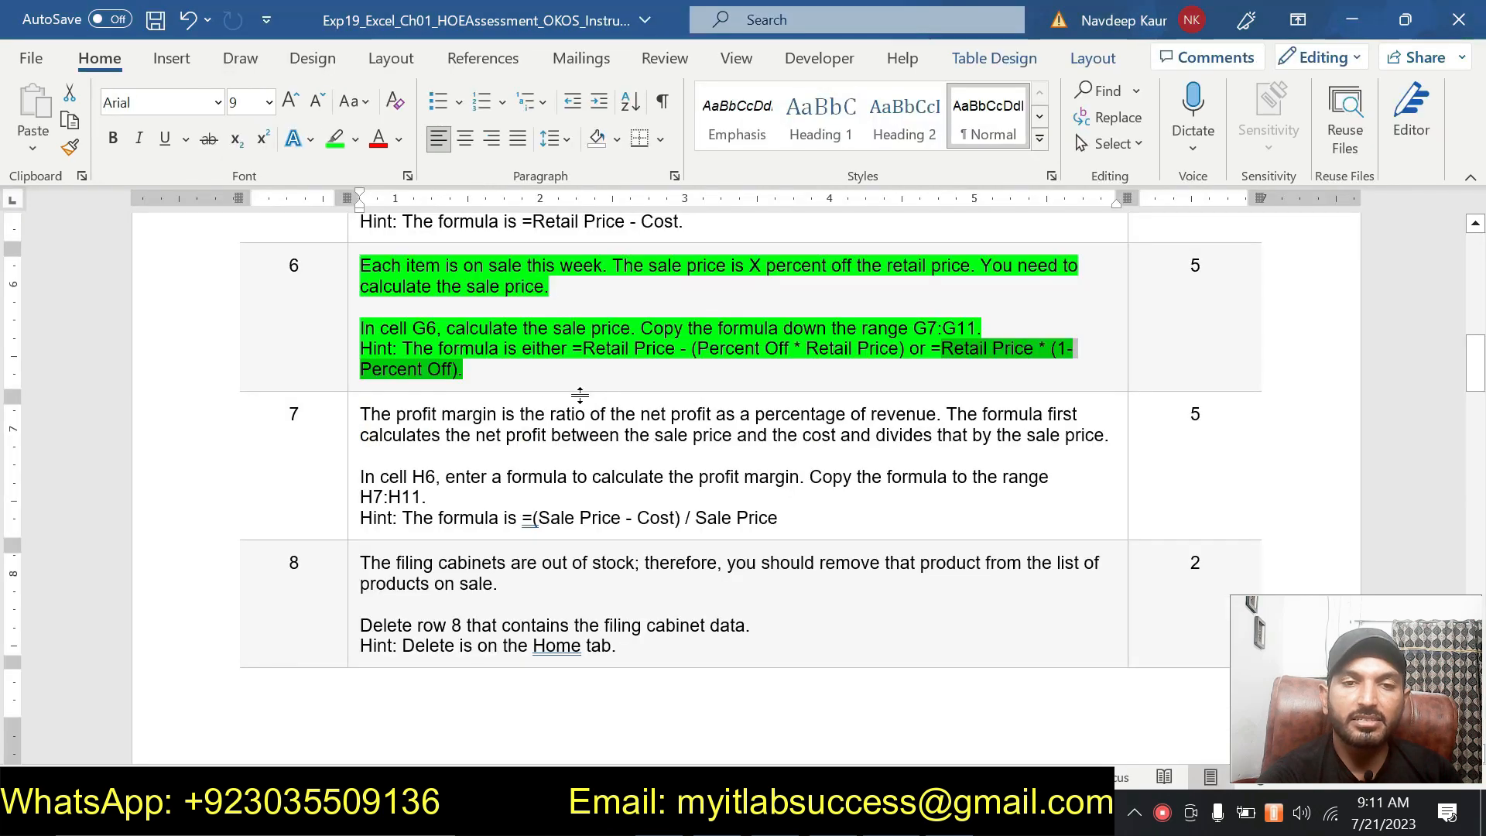
pyautogui.moveTo(499, 379); pyautogui.dragTo(461, 292)
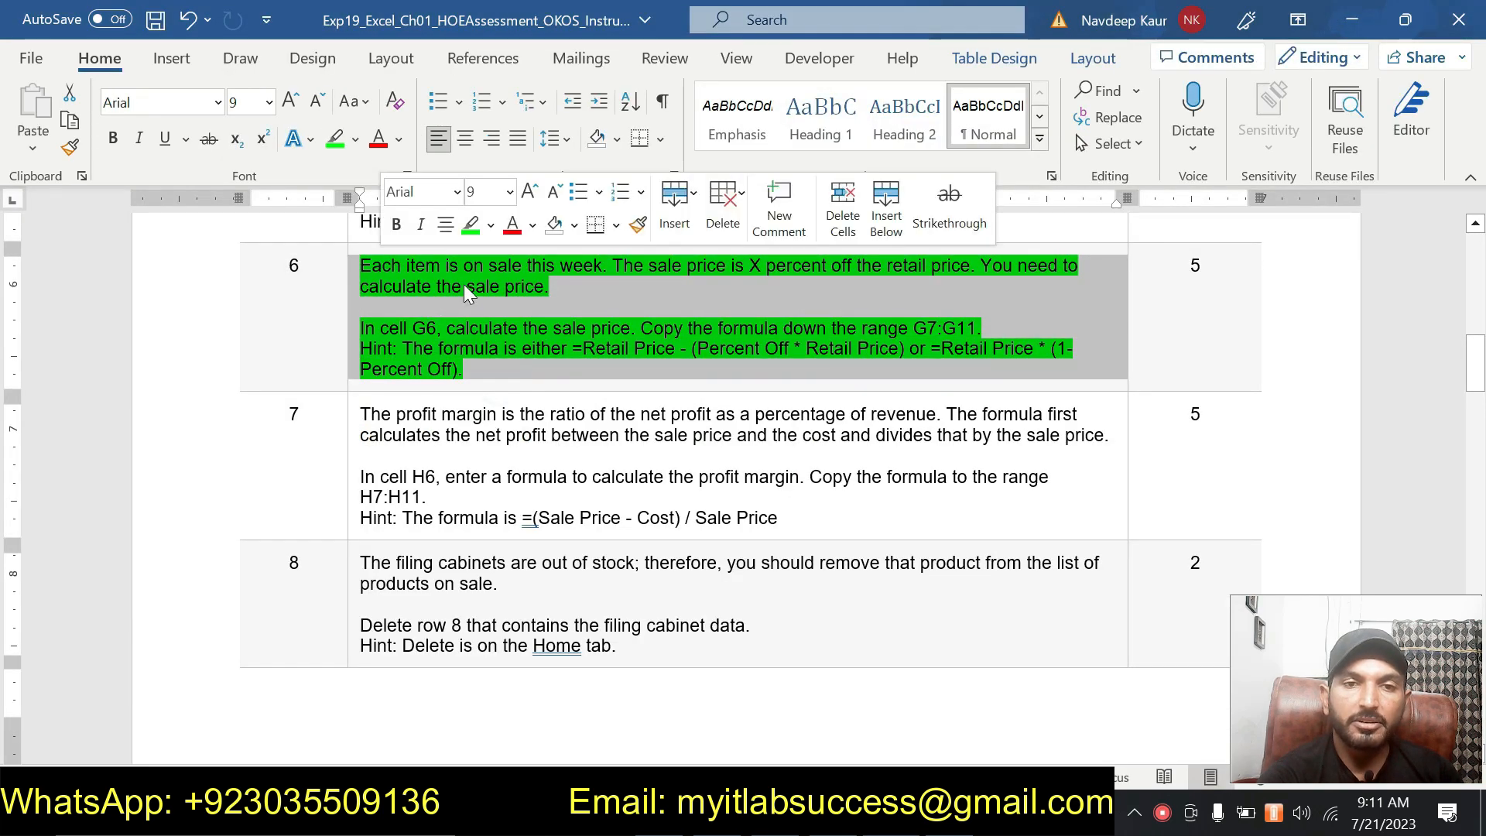
pyautogui.click(463, 231)
# Highlight the step 7 instructions in green in the instructions document.
pyautogui.moveTo(785, 508); pyautogui.dragTo(367, 414)
pyautogui.click(464, 379)
pyautogui.click(515, 509)
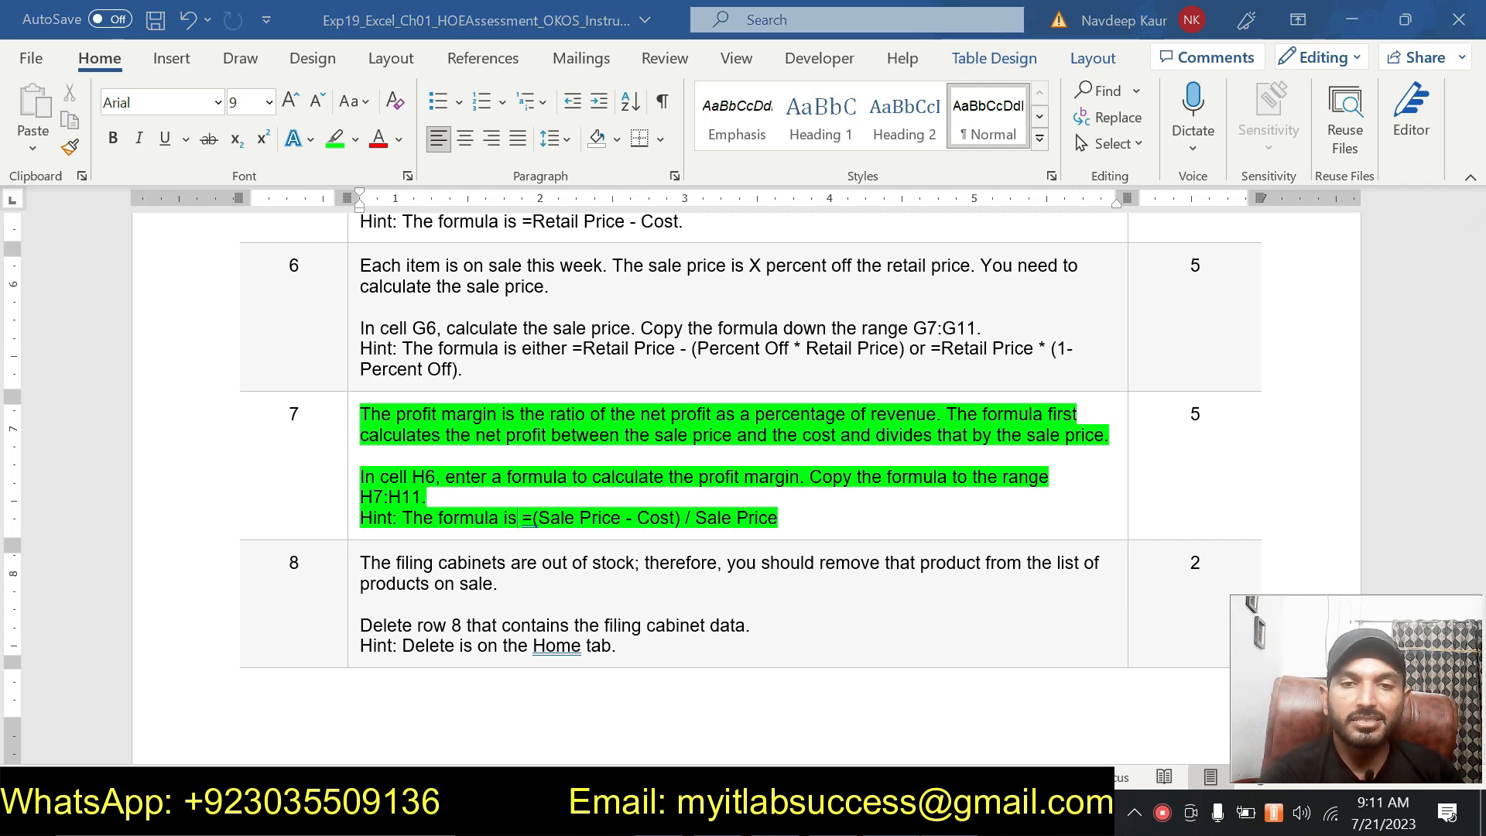
# Enter the profit margin formula =(G6-C6)/G6 in cell H6.
pyautogui.hotkey('alt', 'Tab')
pyautogui.write('=')
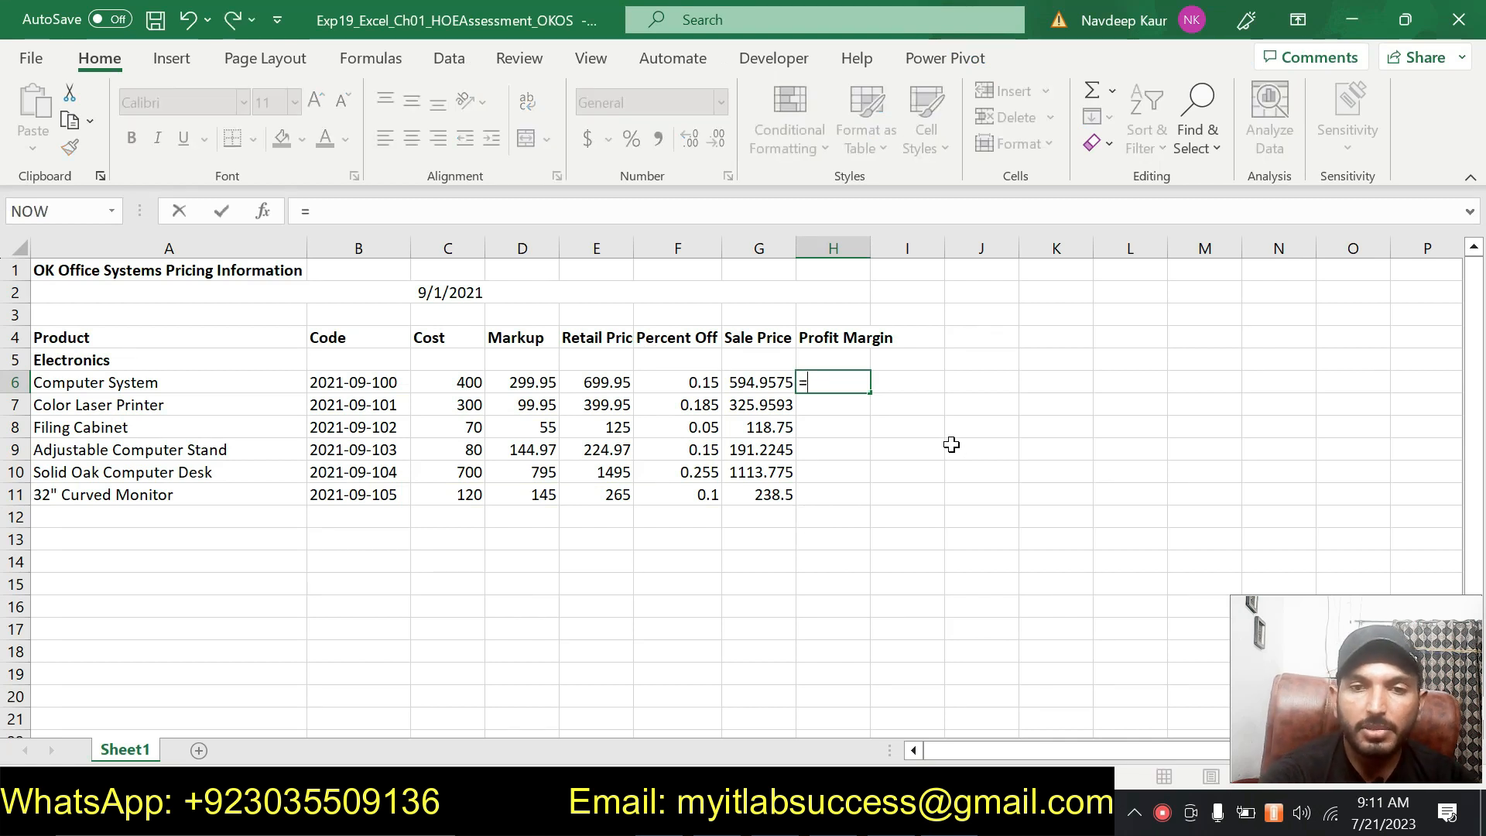
pyautogui.write('(')
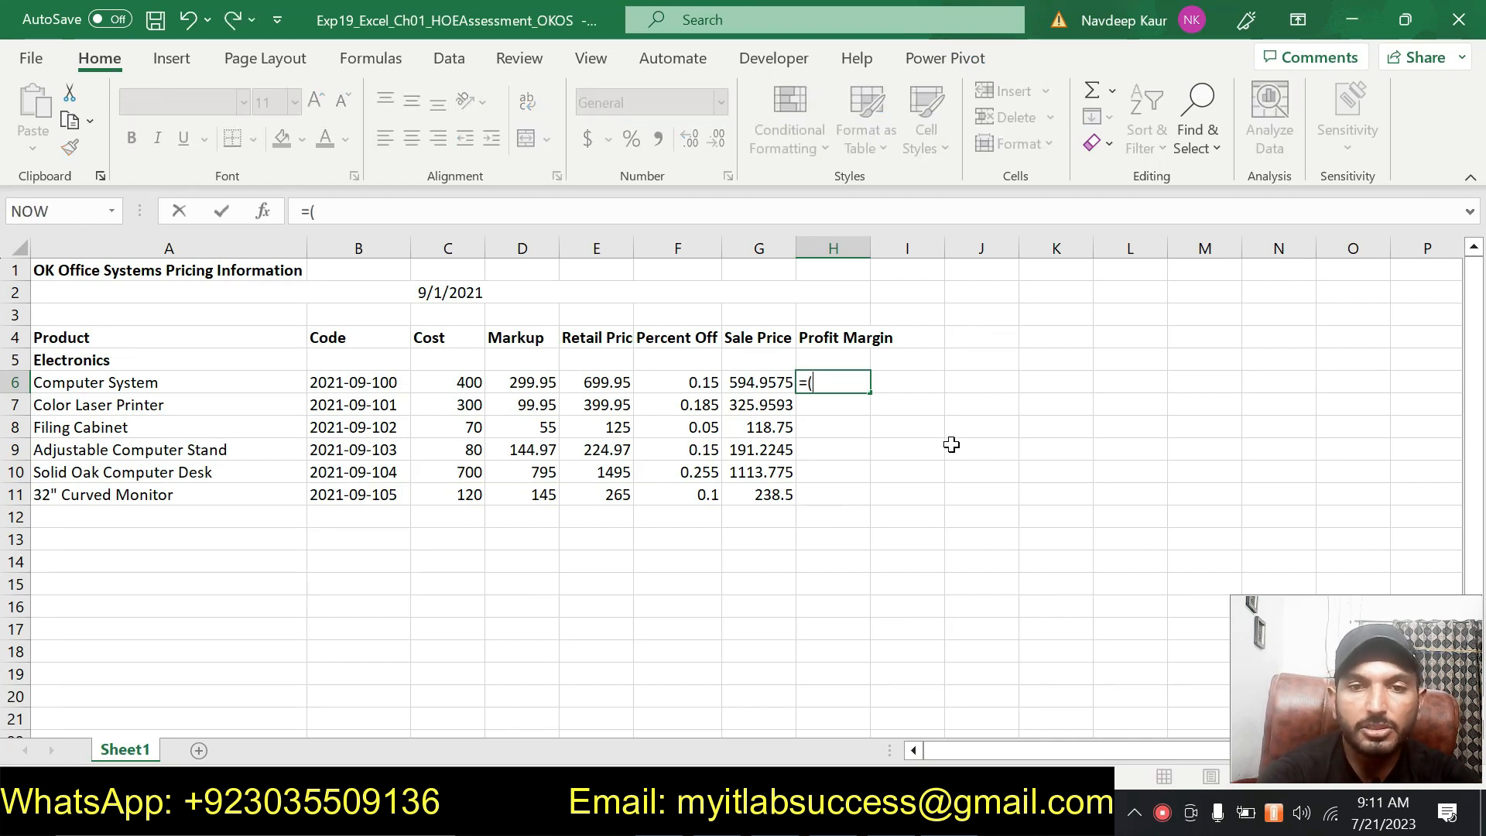
pyautogui.click(755, 383)
pyautogui.write('-')
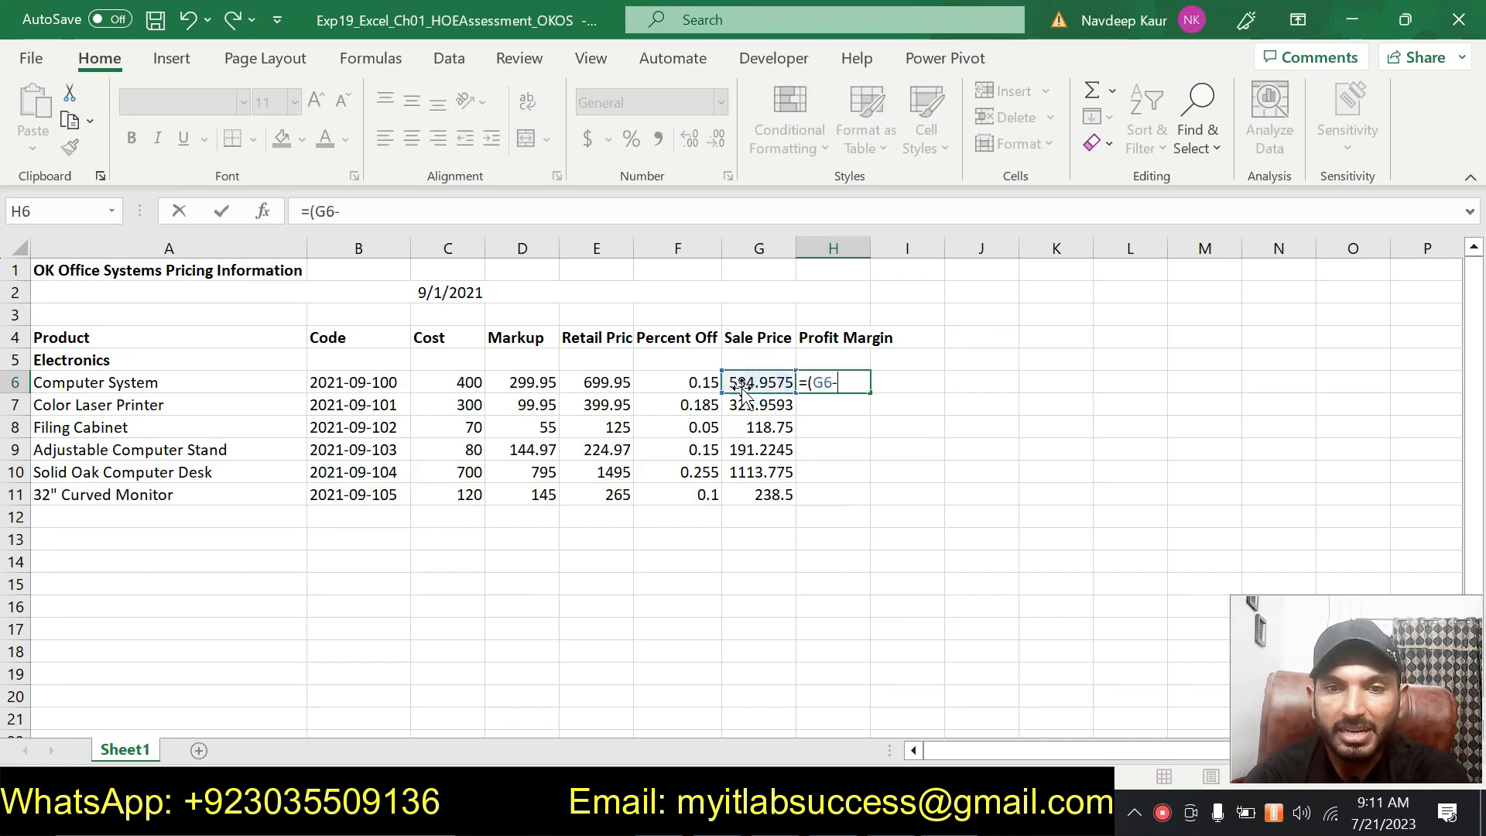
pyautogui.click(464, 385)
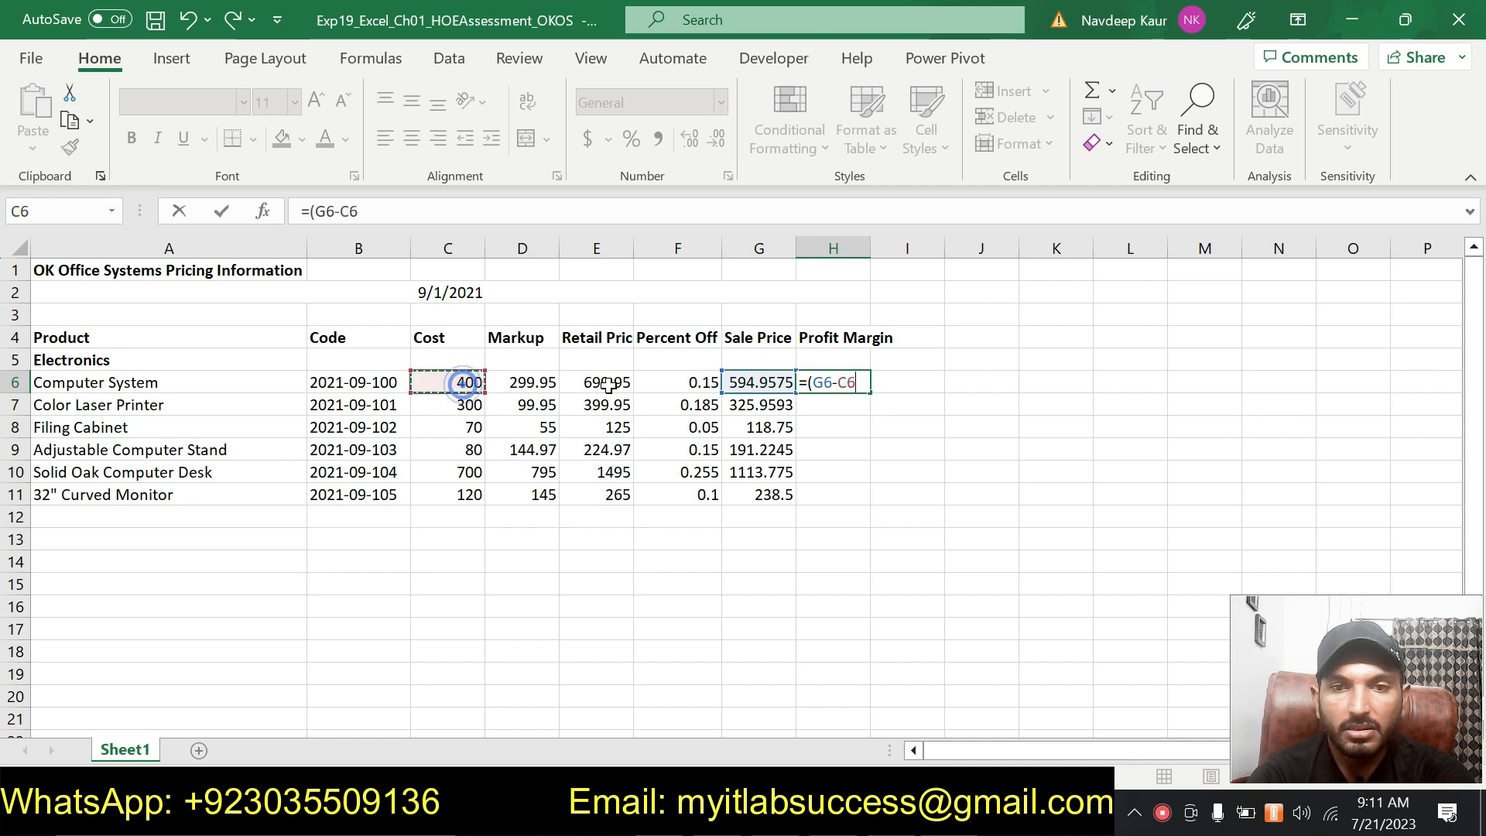
pyautogui.write(')/')
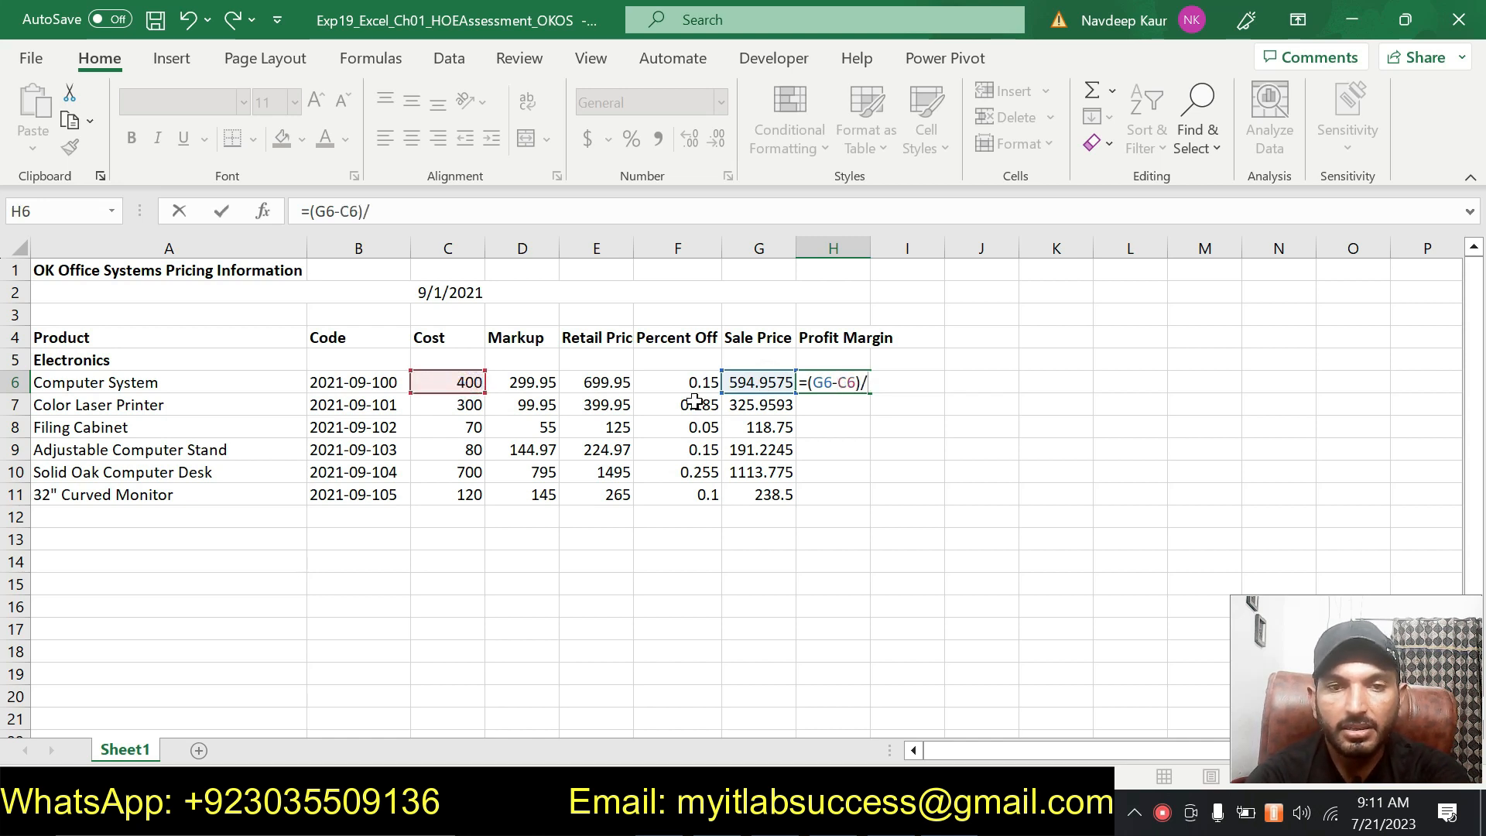
pyautogui.click(777, 381)
pyautogui.press('Return')
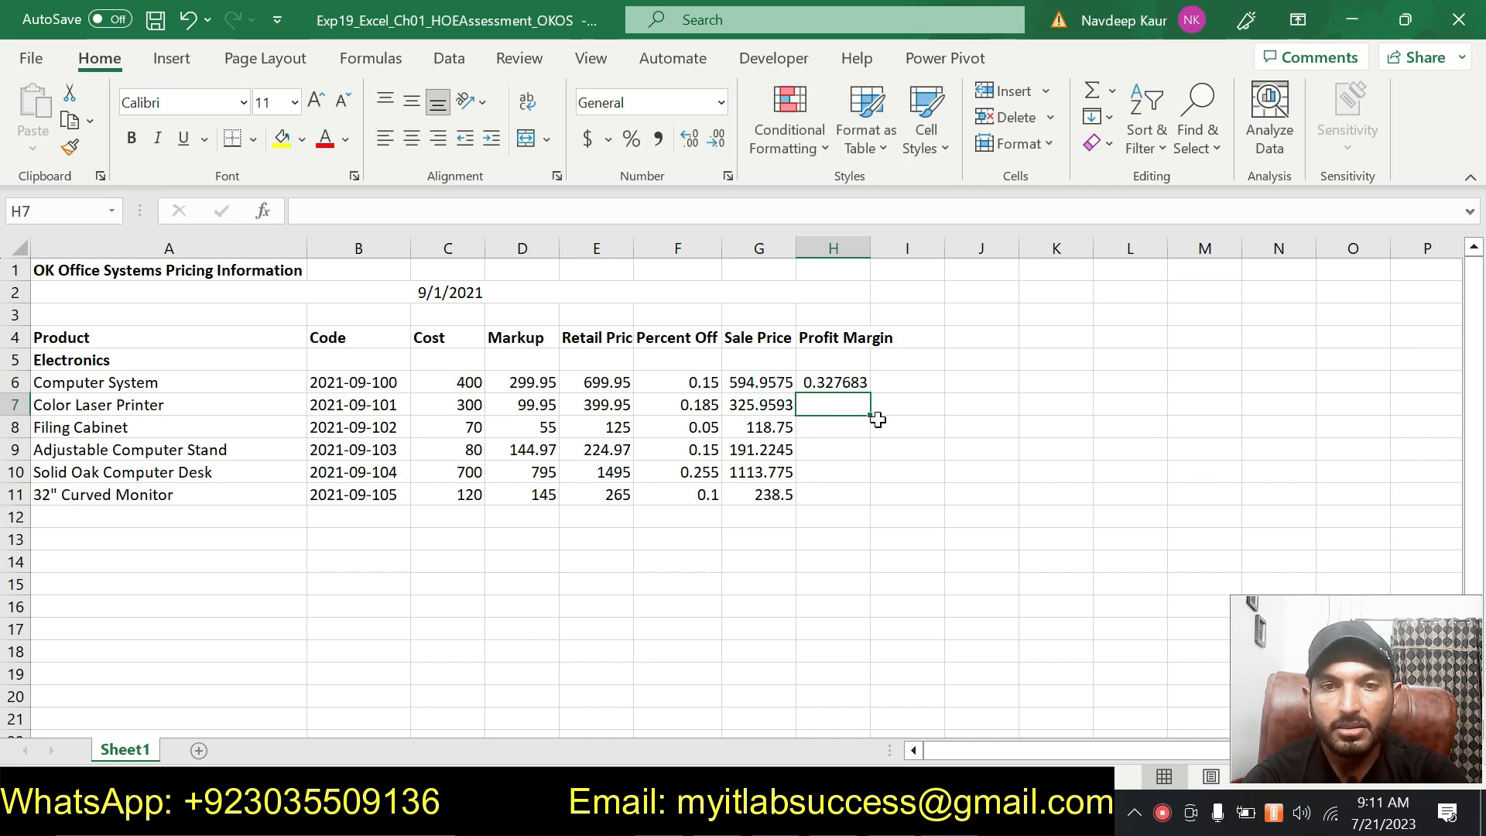
# Copy the profit margin formula from H6 down through H11.
pyautogui.click(834, 381)
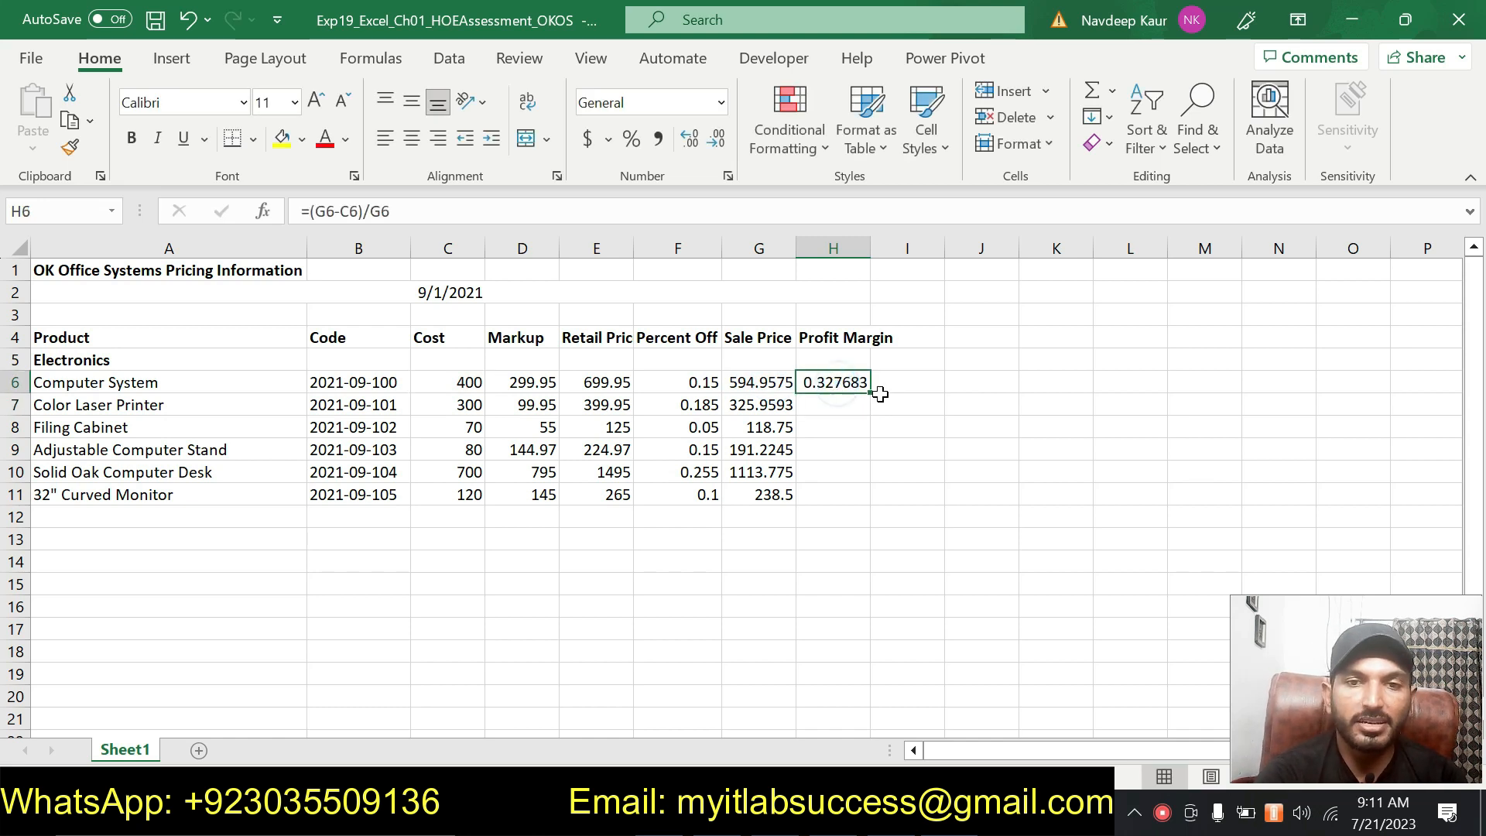
pyautogui.moveTo(872, 395); pyautogui.dragTo(860, 495)
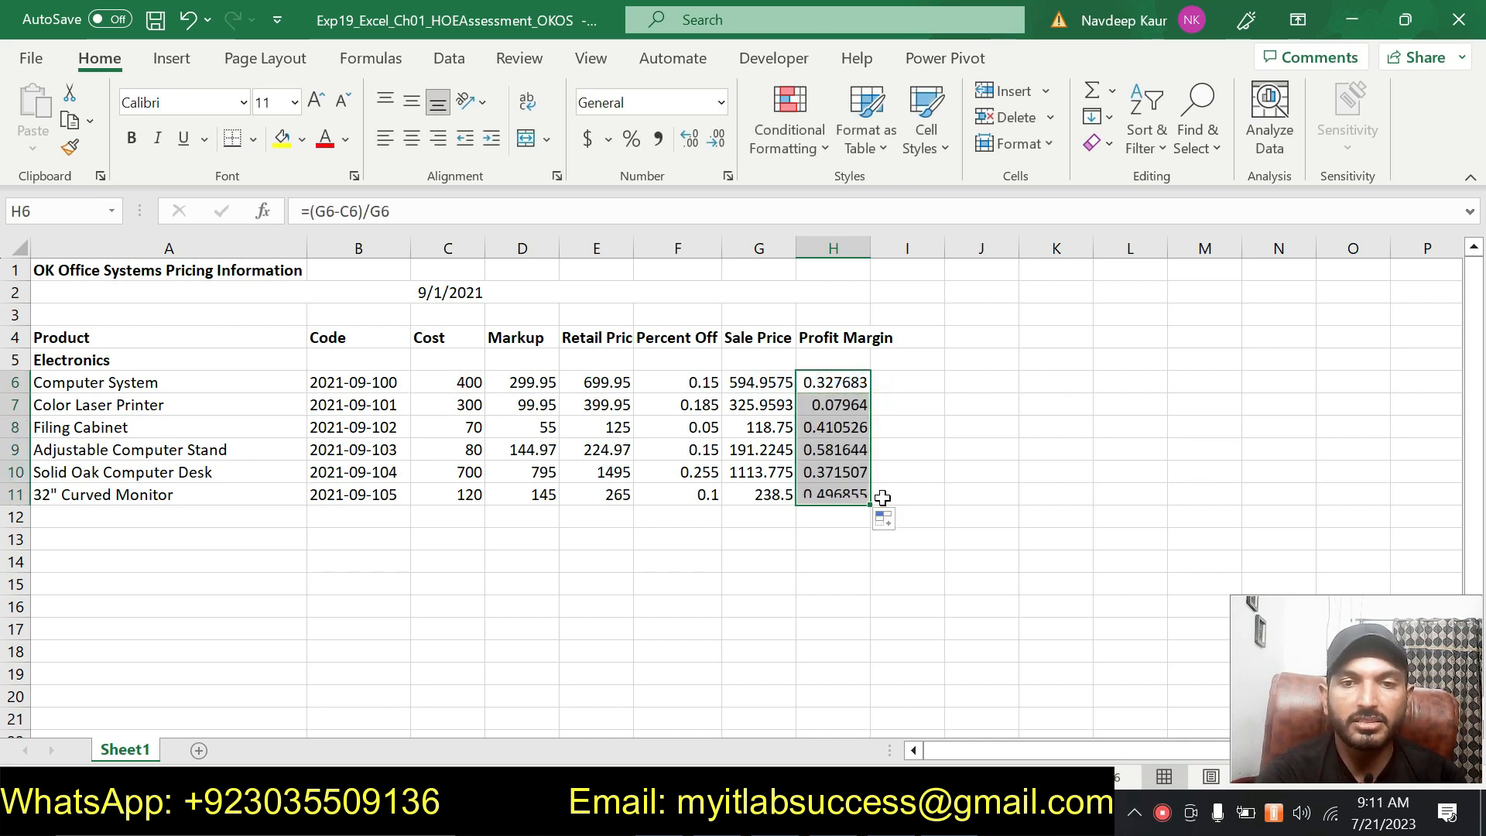
pyautogui.click(843, 383)
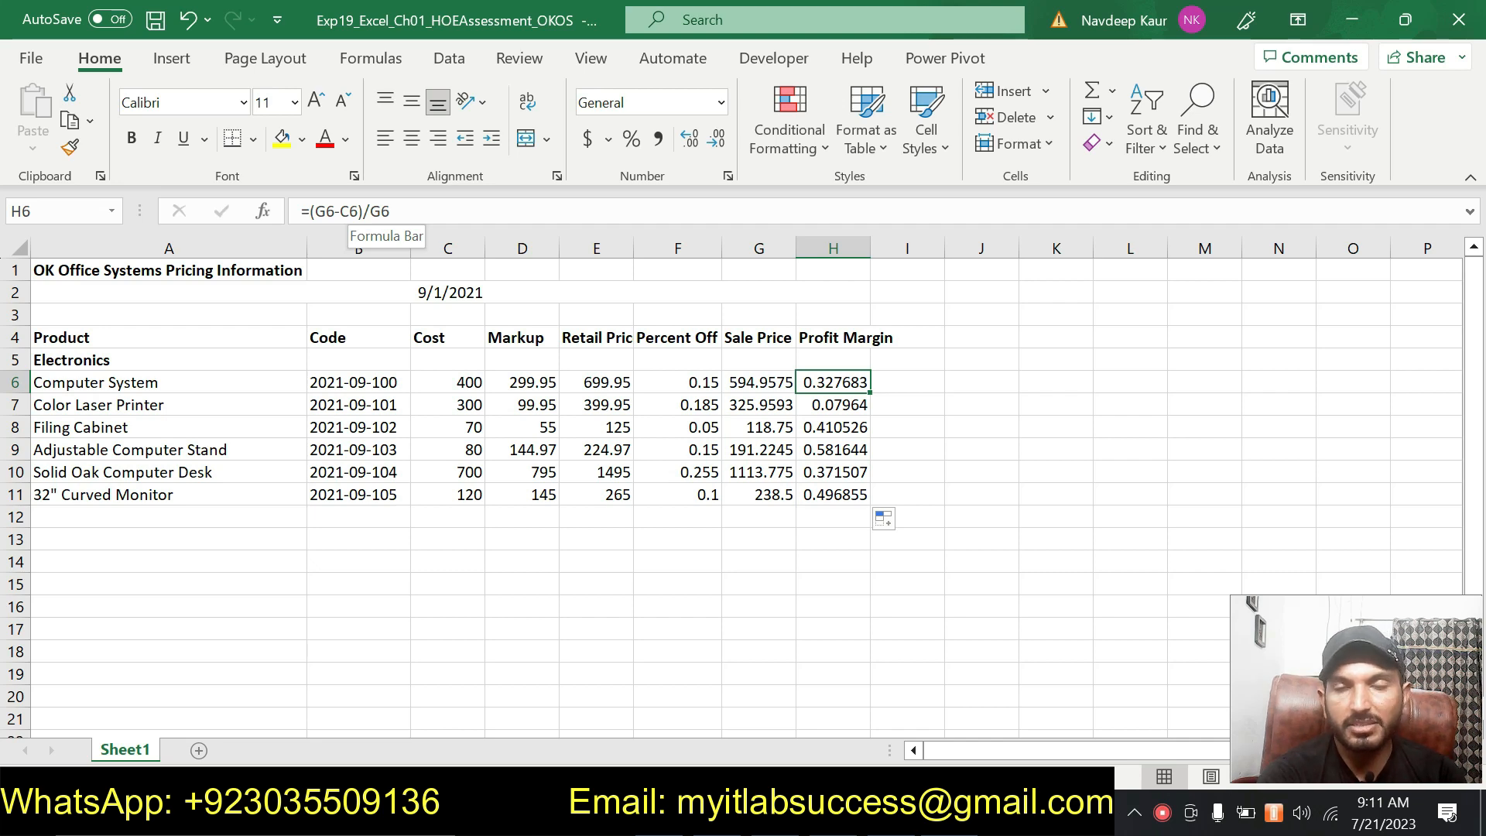
pyautogui.click(998, 487)
# Remove the green highlight from the step 7 instructions in the instructions document.
pyautogui.hotkey('alt', 'Tab')
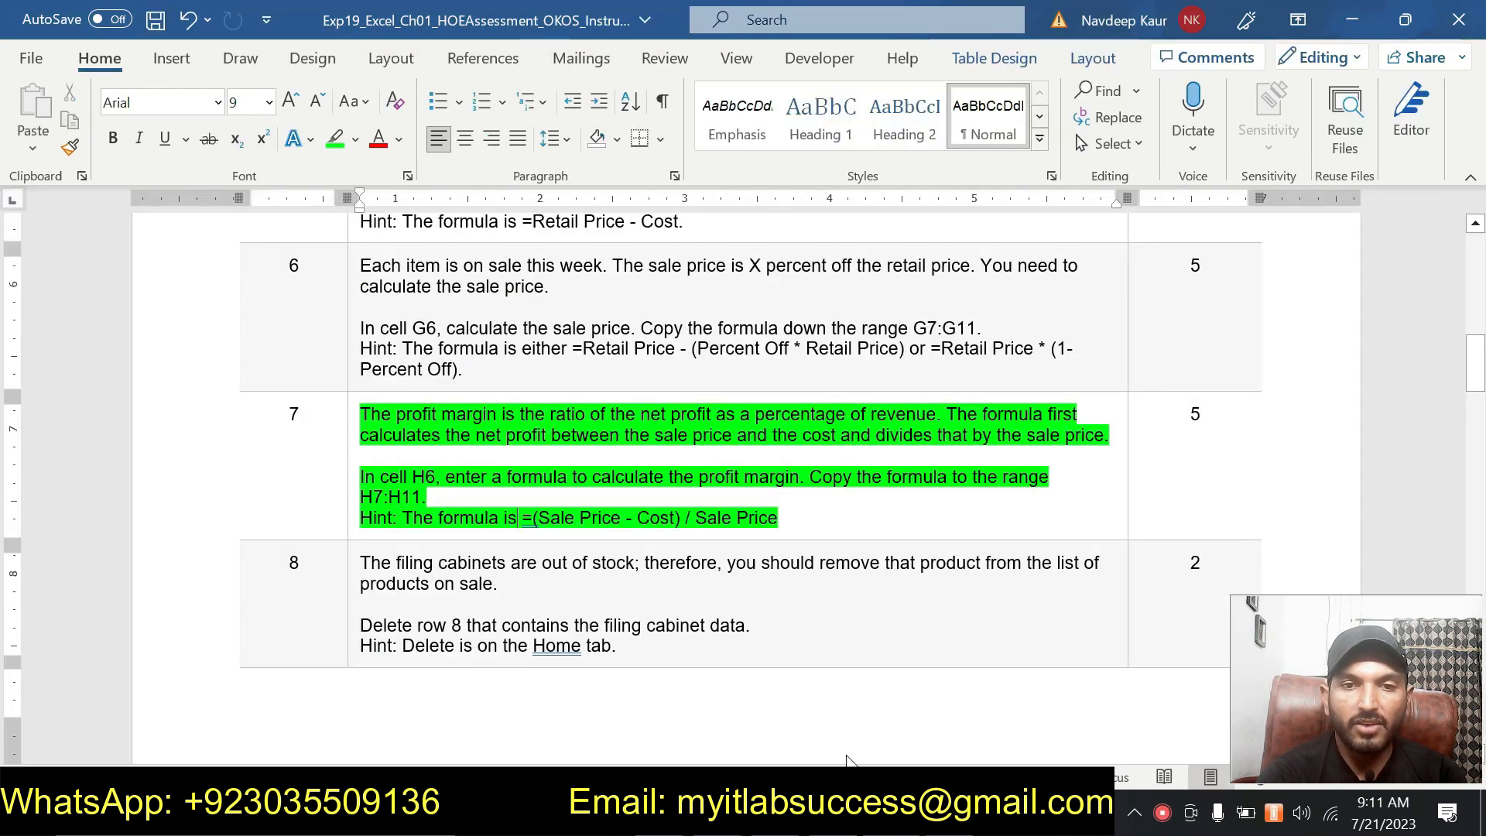
pyautogui.moveTo(820, 517); pyautogui.dragTo(360, 412)
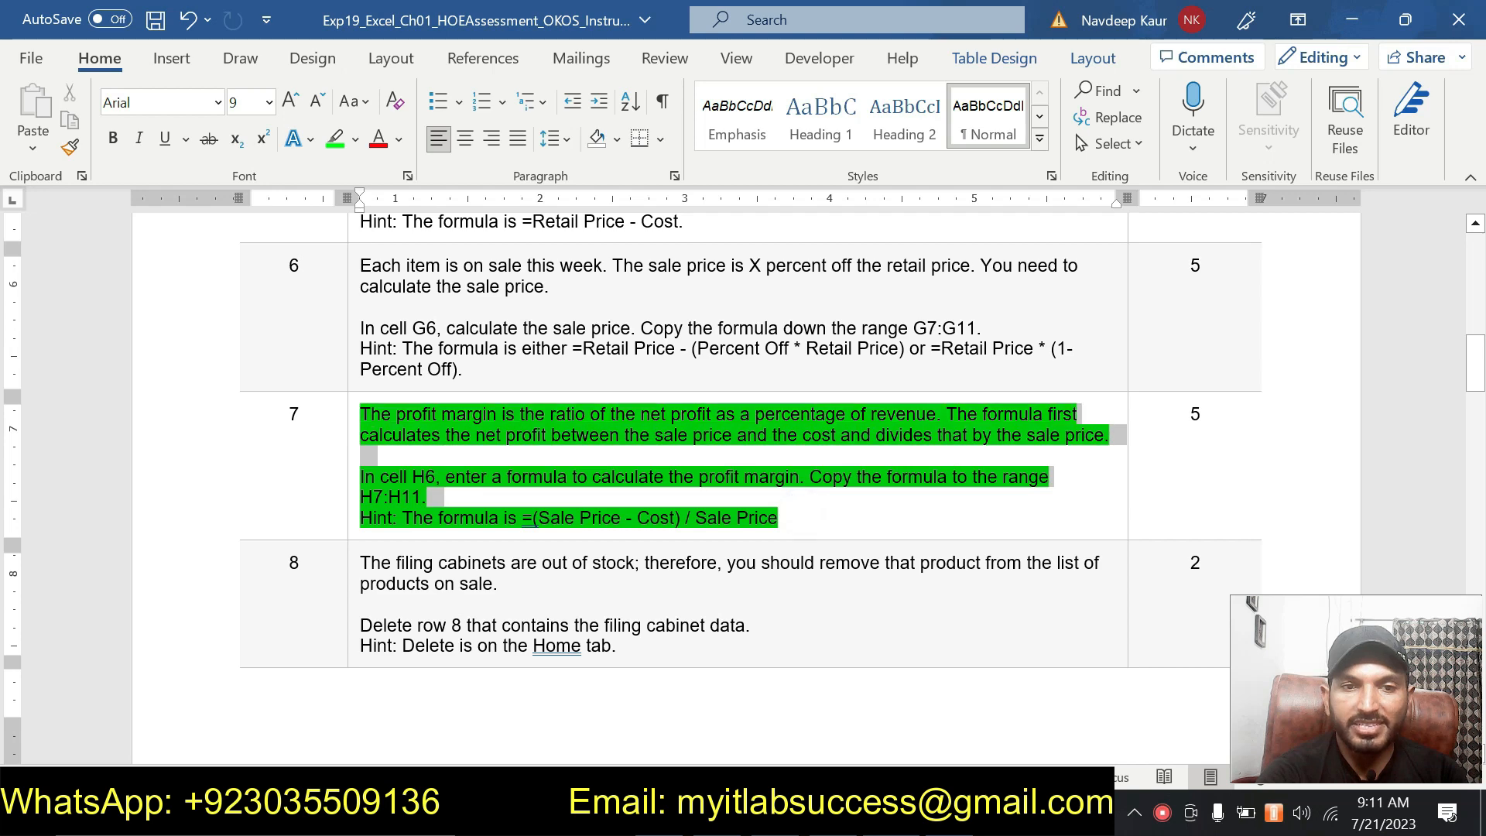
pyautogui.click(462, 387)
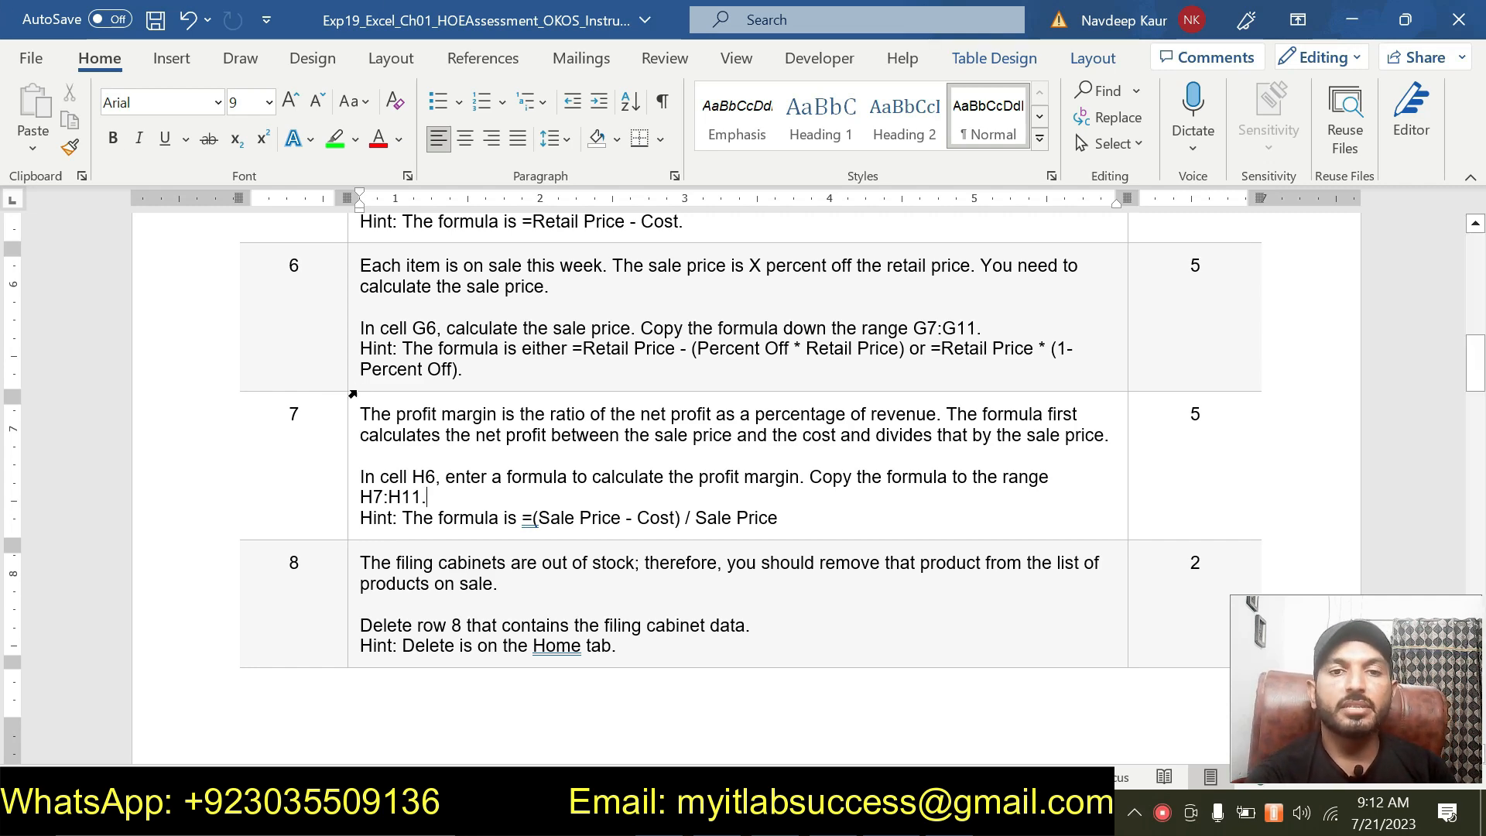
# Highlight the step 8 instructions in green in the instructions document.
pyautogui.scroll(3, 696, 488)
pyautogui.scroll(2, 591, 475)
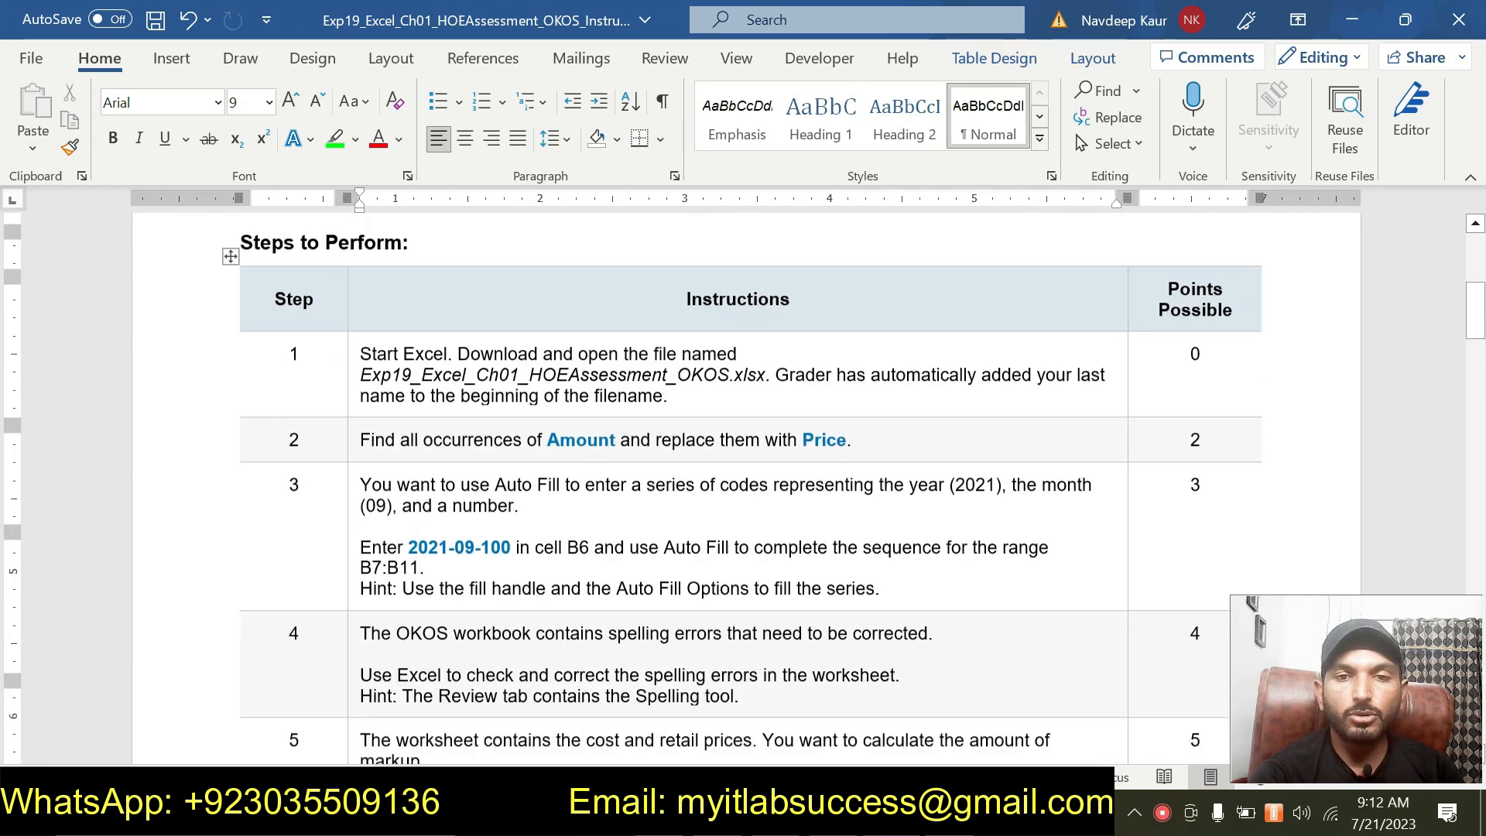
pyautogui.scroll(-8, 591, 475)
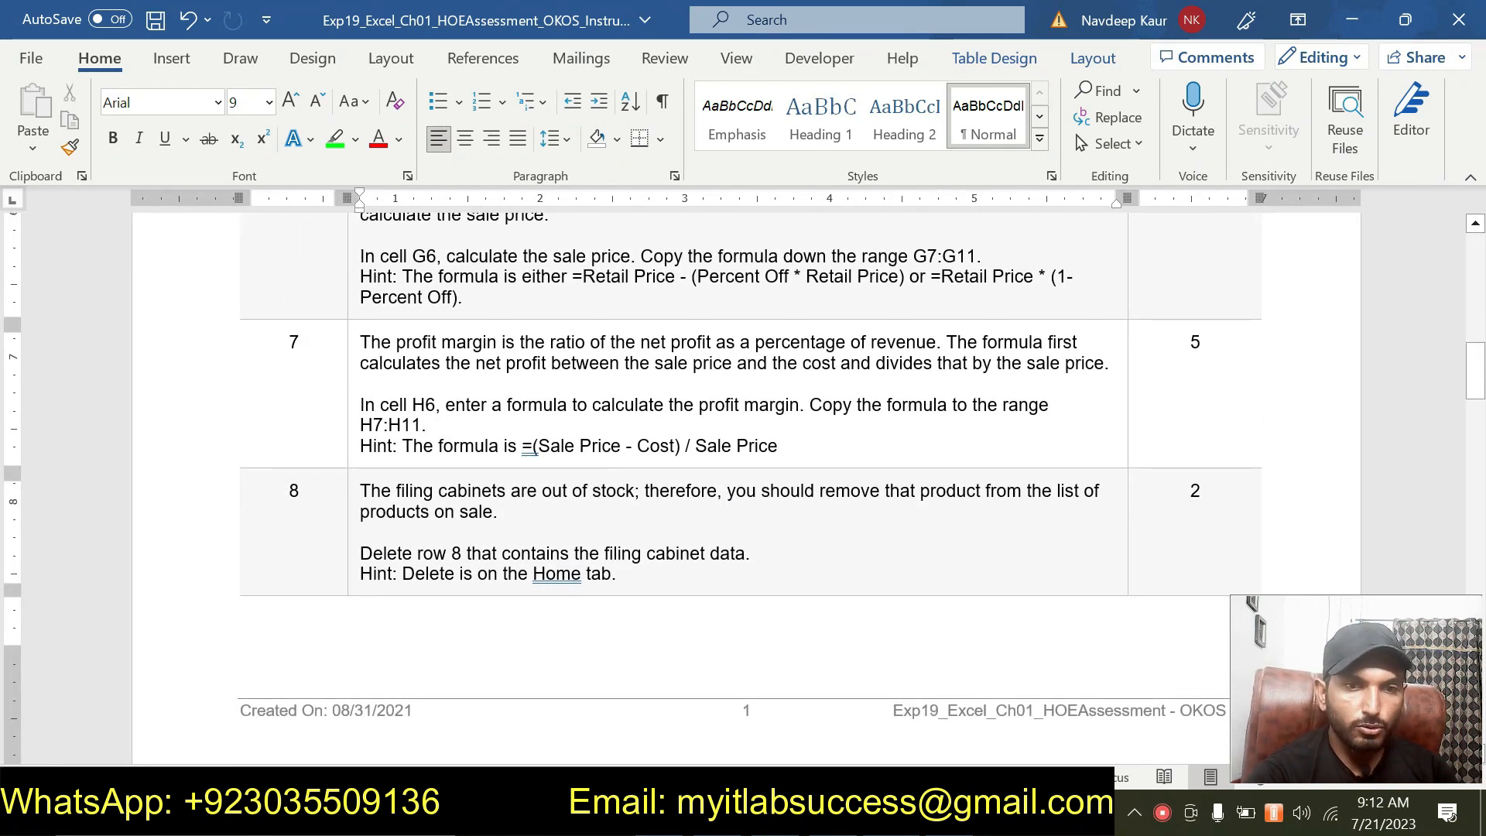
pyautogui.moveTo(618, 574); pyautogui.dragTo(361, 492)
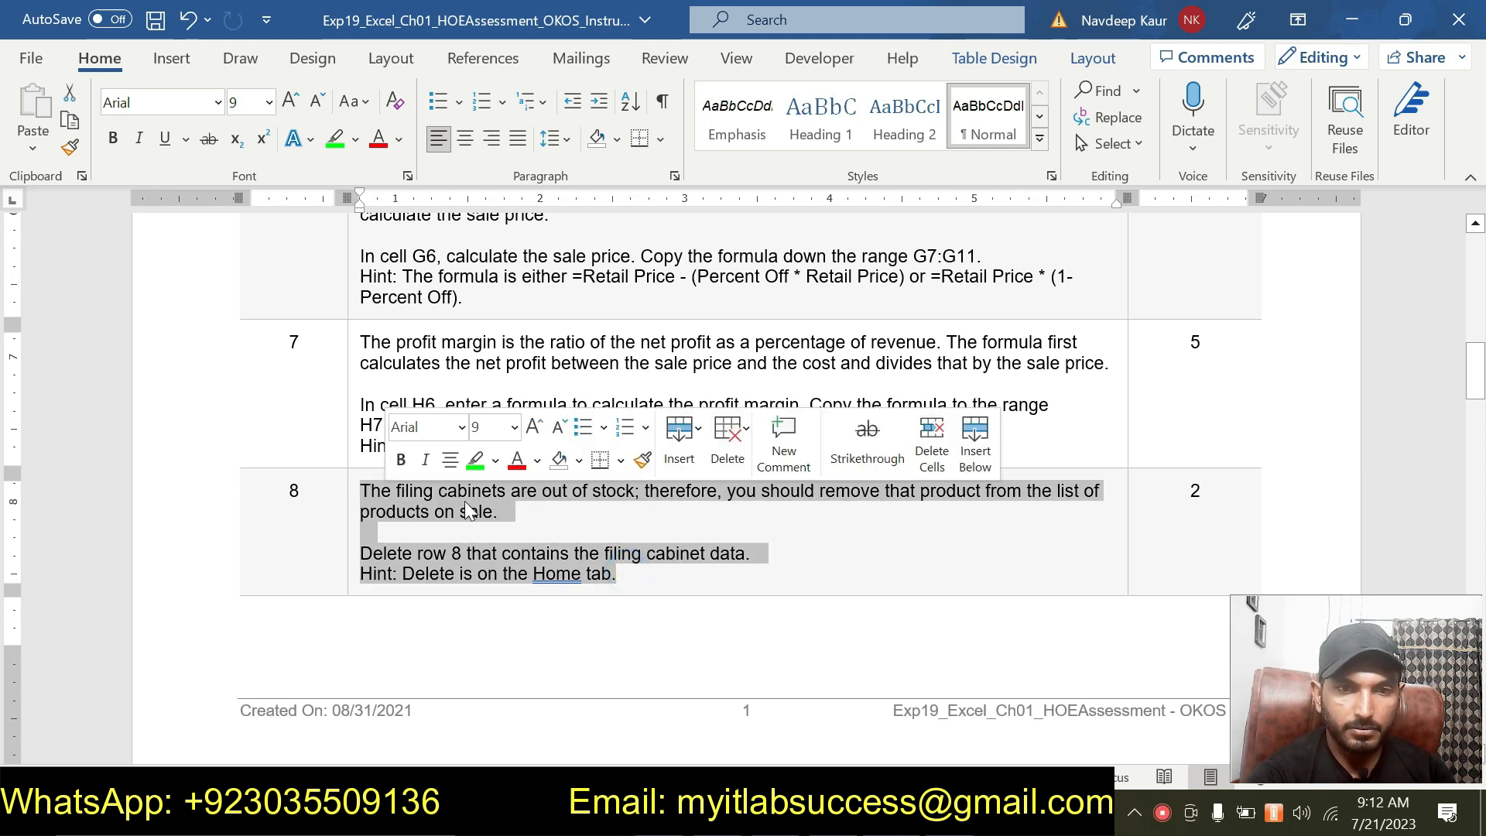
pyautogui.click(475, 460)
pyautogui.click(640, 575)
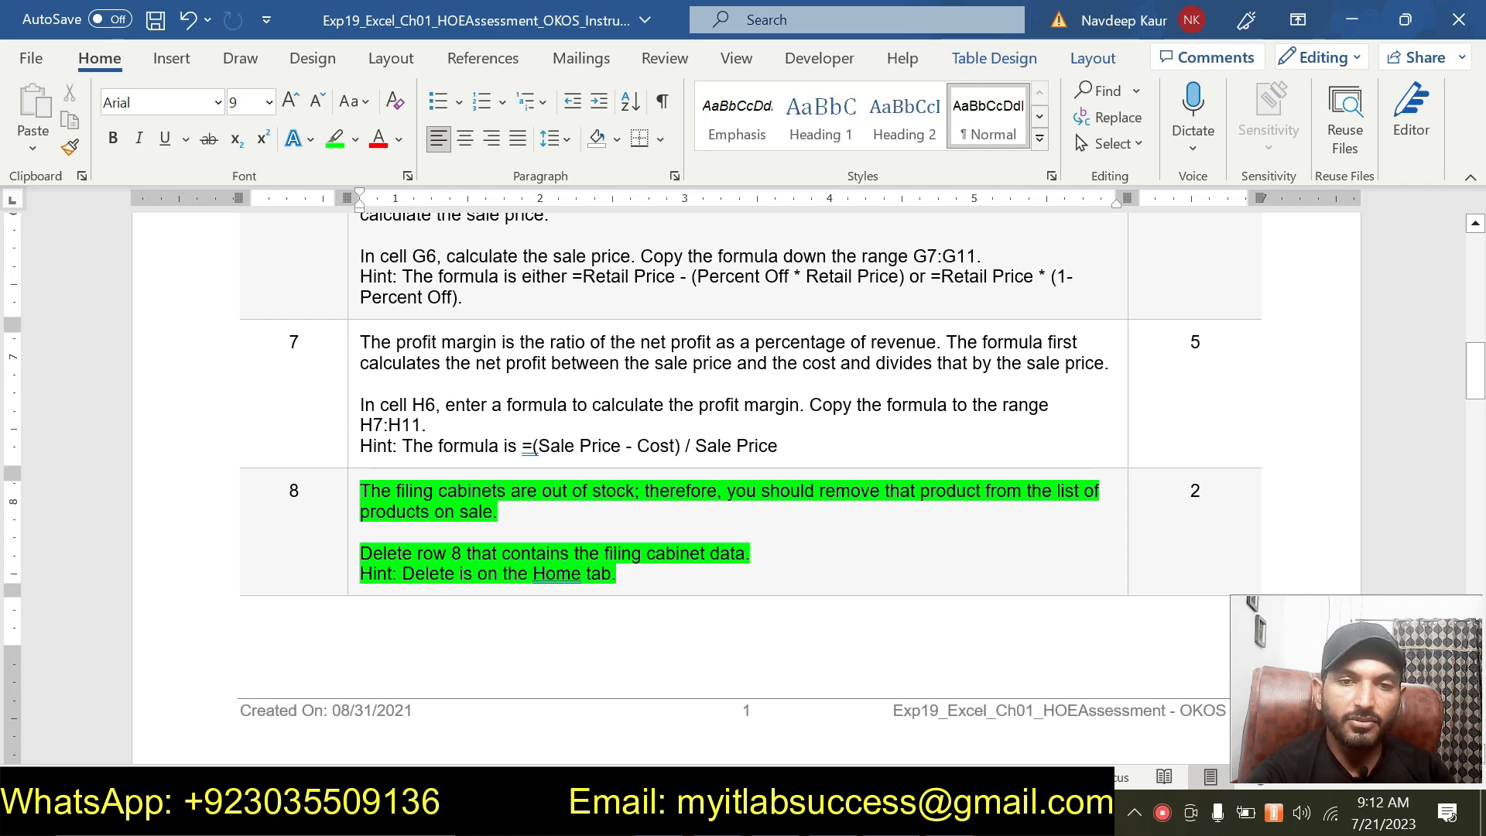
# Delete row 8 containing the Filing Cabinet data from the worksheet.
pyautogui.hotkey('alt', 'Tab')
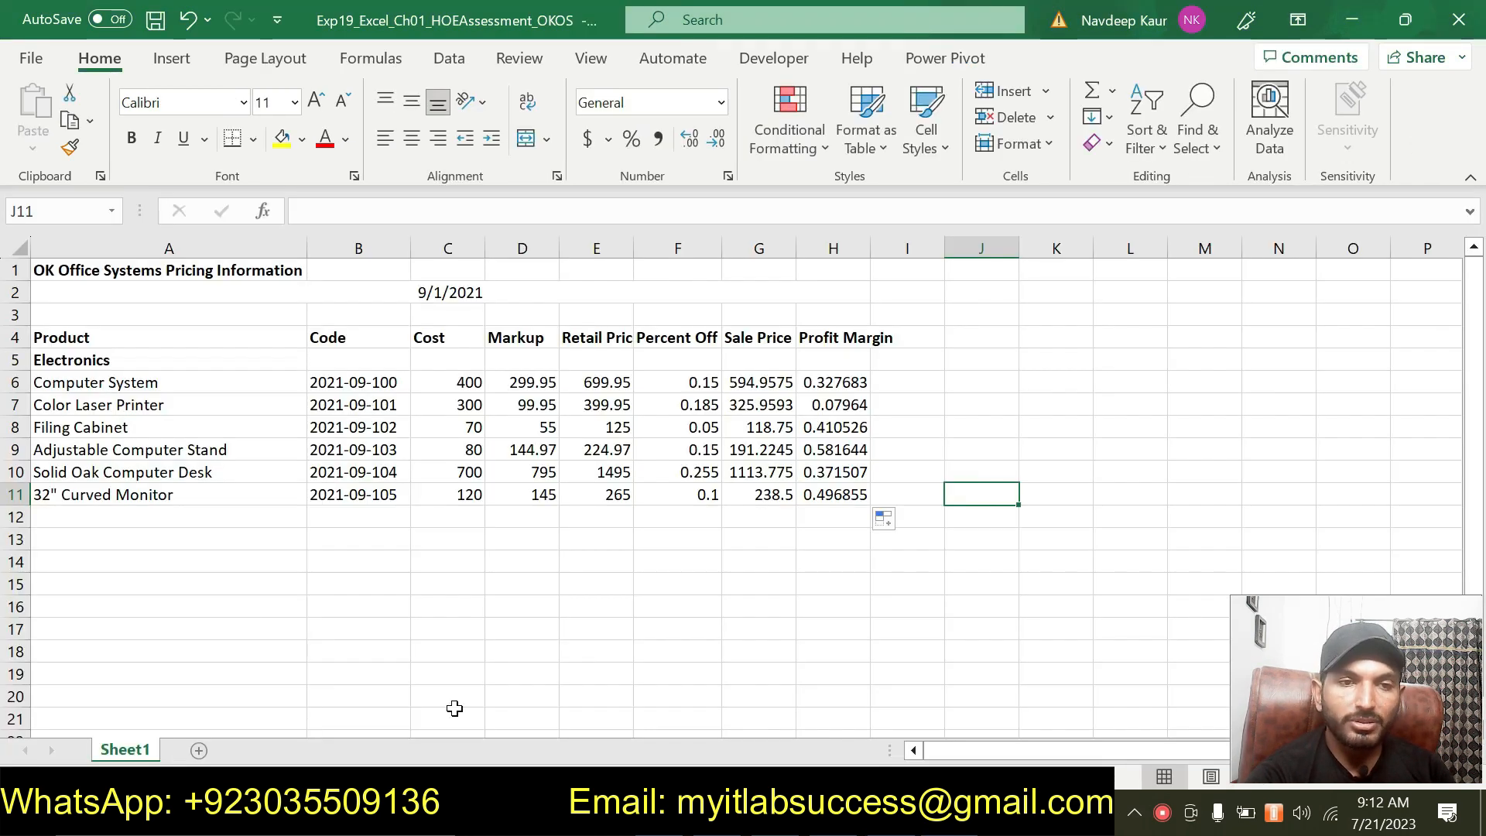
pyautogui.click(16, 428)
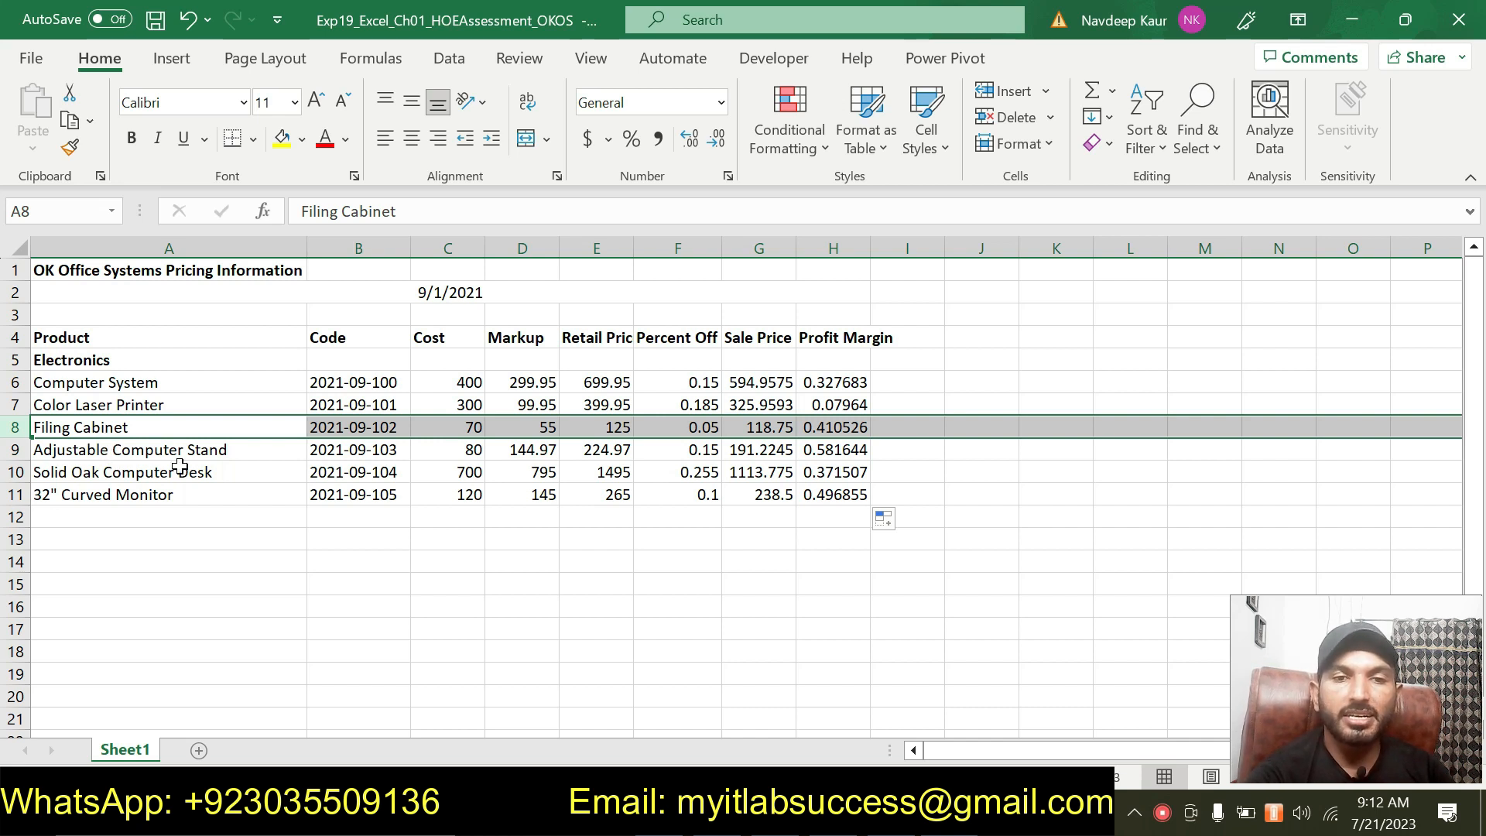
pyautogui.rightClick(15, 428)
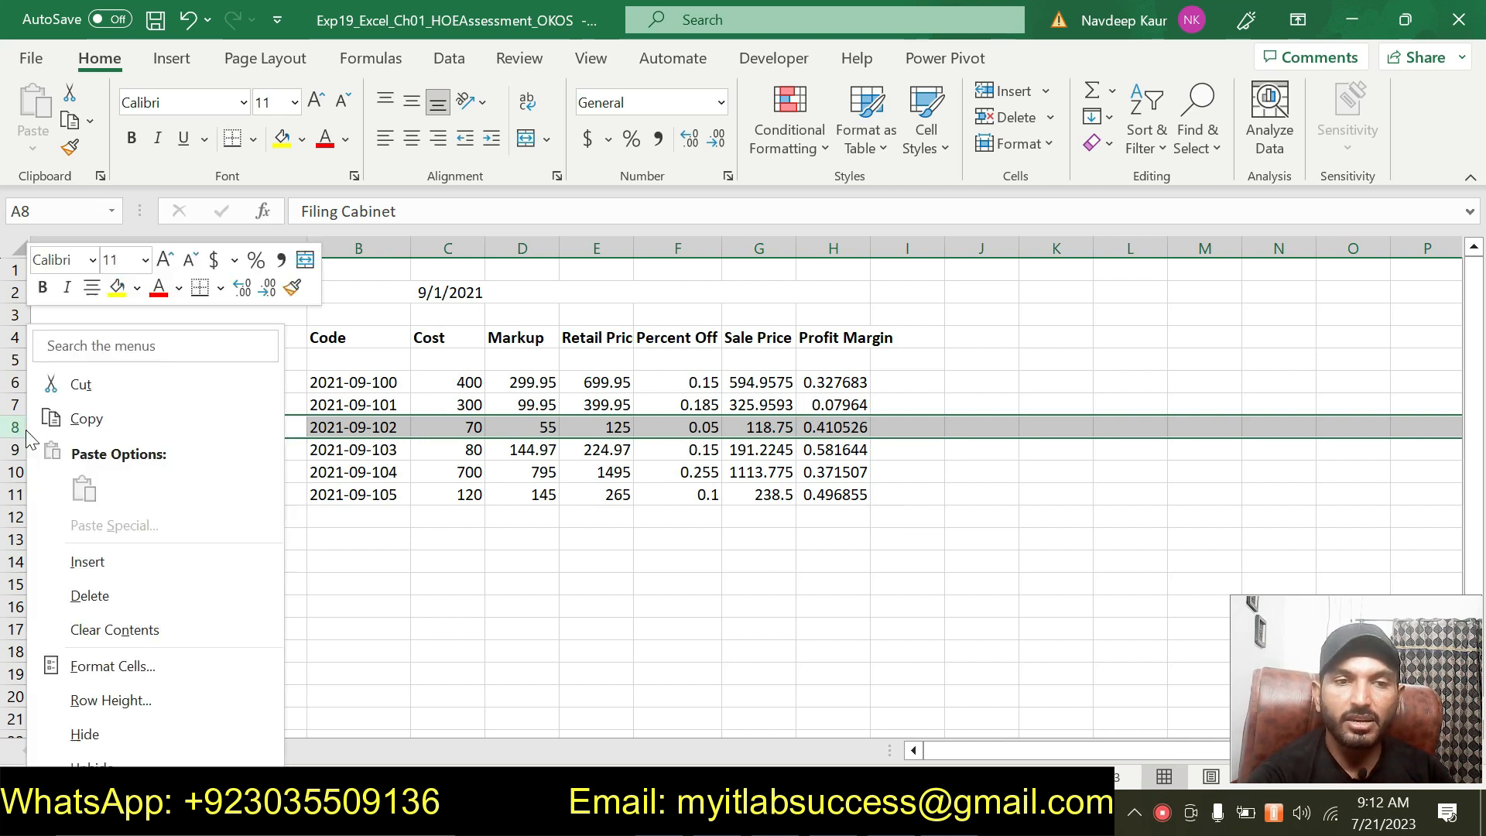
pyautogui.click(89, 596)
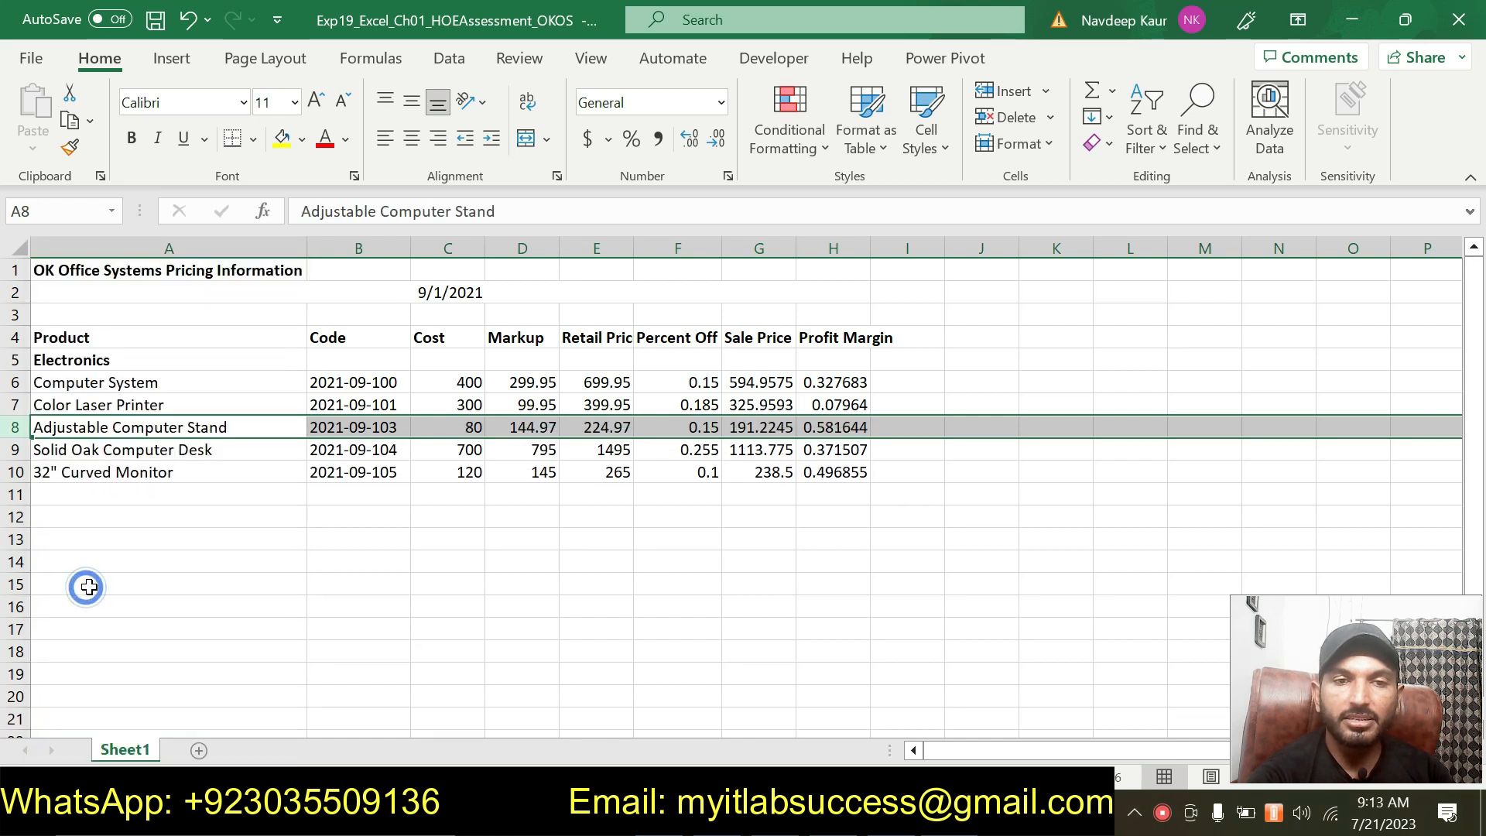
pyautogui.click(242, 566)
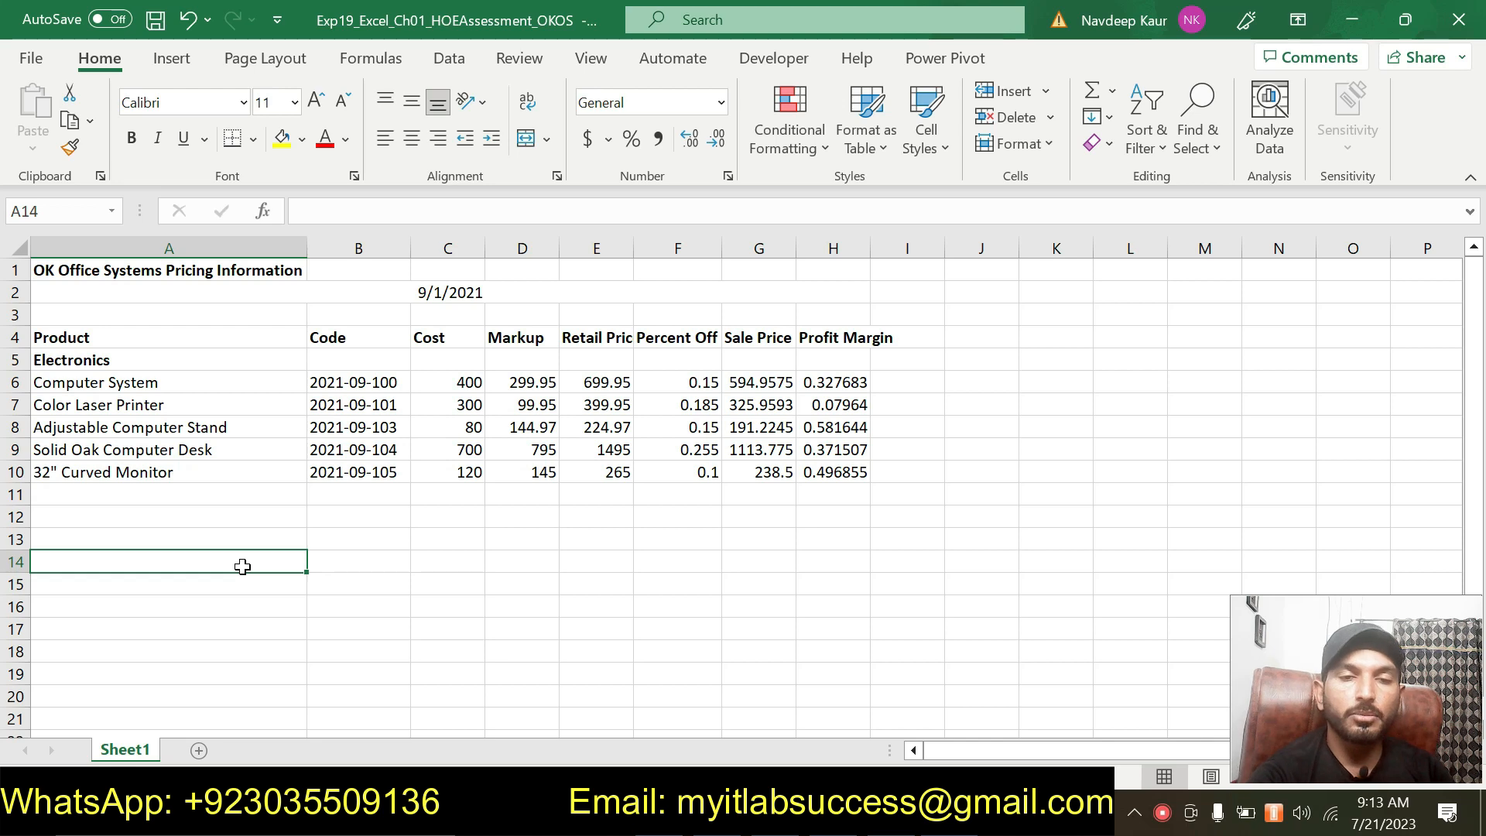
pyautogui.click(499, 560)
# Remove the green highlight from the step 8 instructions in the instructions document.
pyautogui.hotkey('alt', 'Tab')
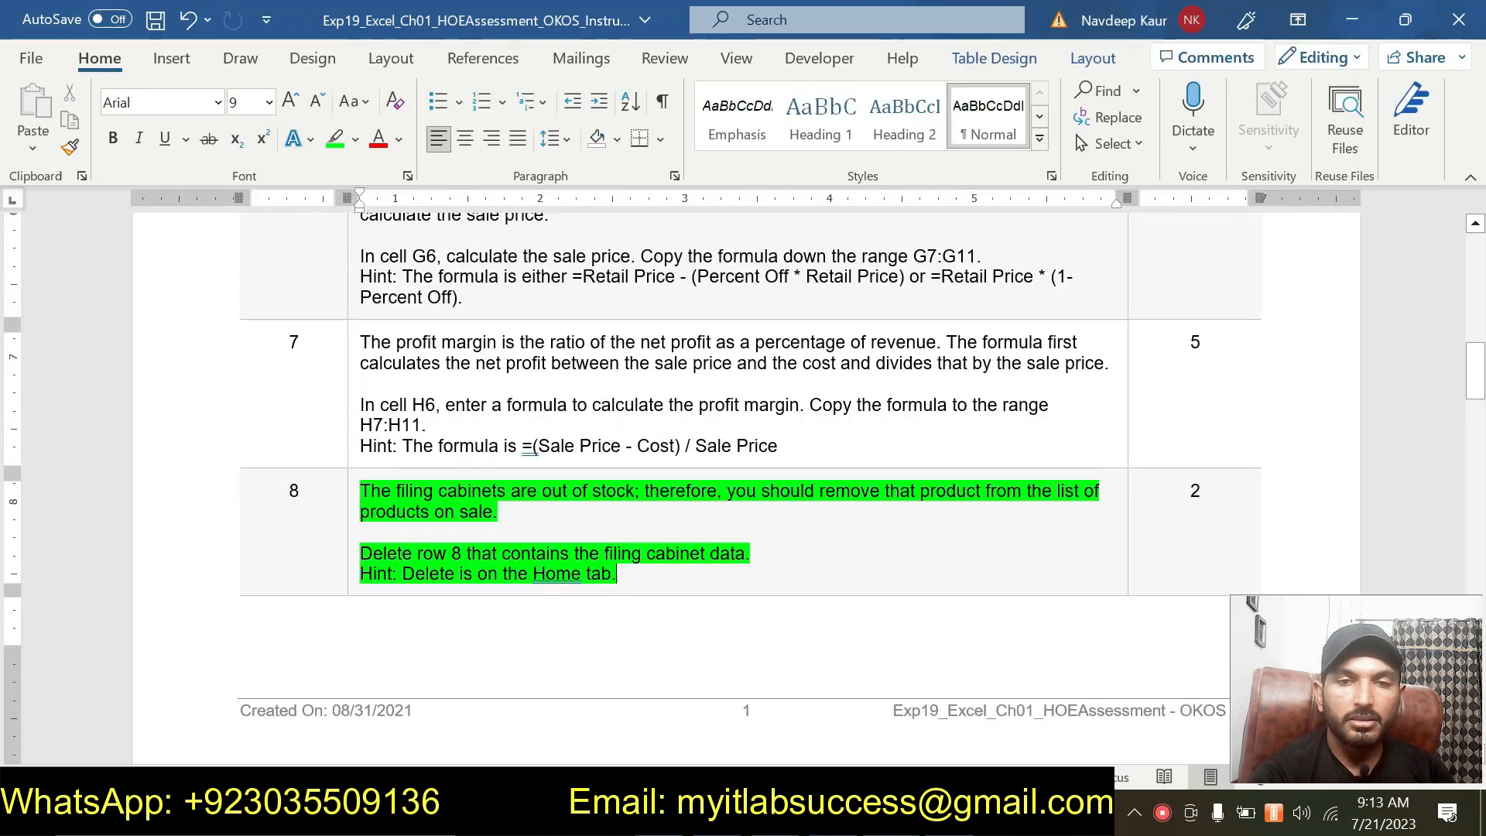
pyautogui.moveTo(619, 573); pyautogui.dragTo(360, 490)
pyautogui.click(465, 447)
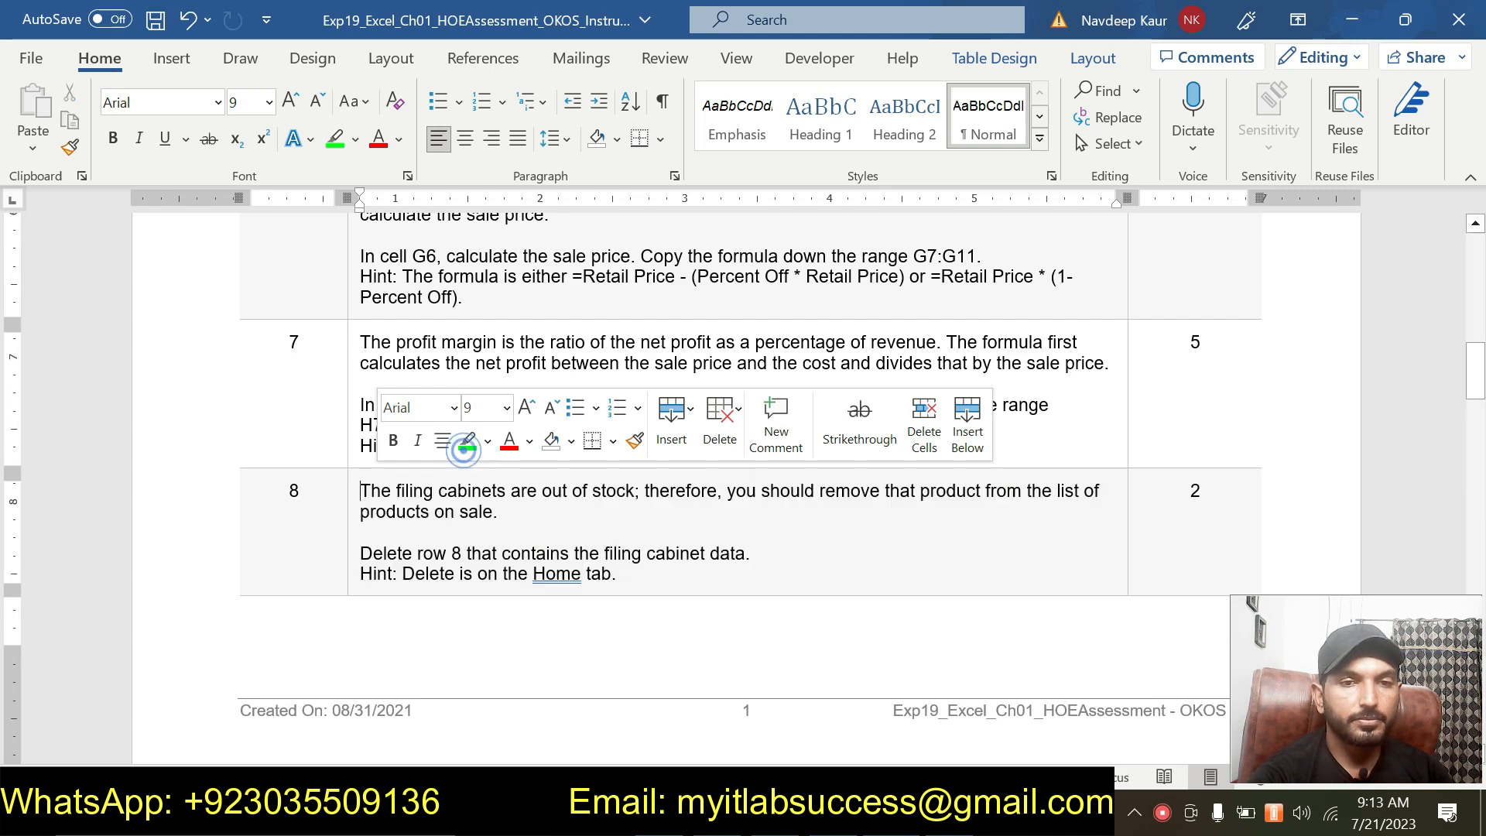
# Highlight the step 9 instructions in green in the instructions document.
pyautogui.scroll(-10, 554, 541)
pyautogui.scroll(-1, 738, 488)
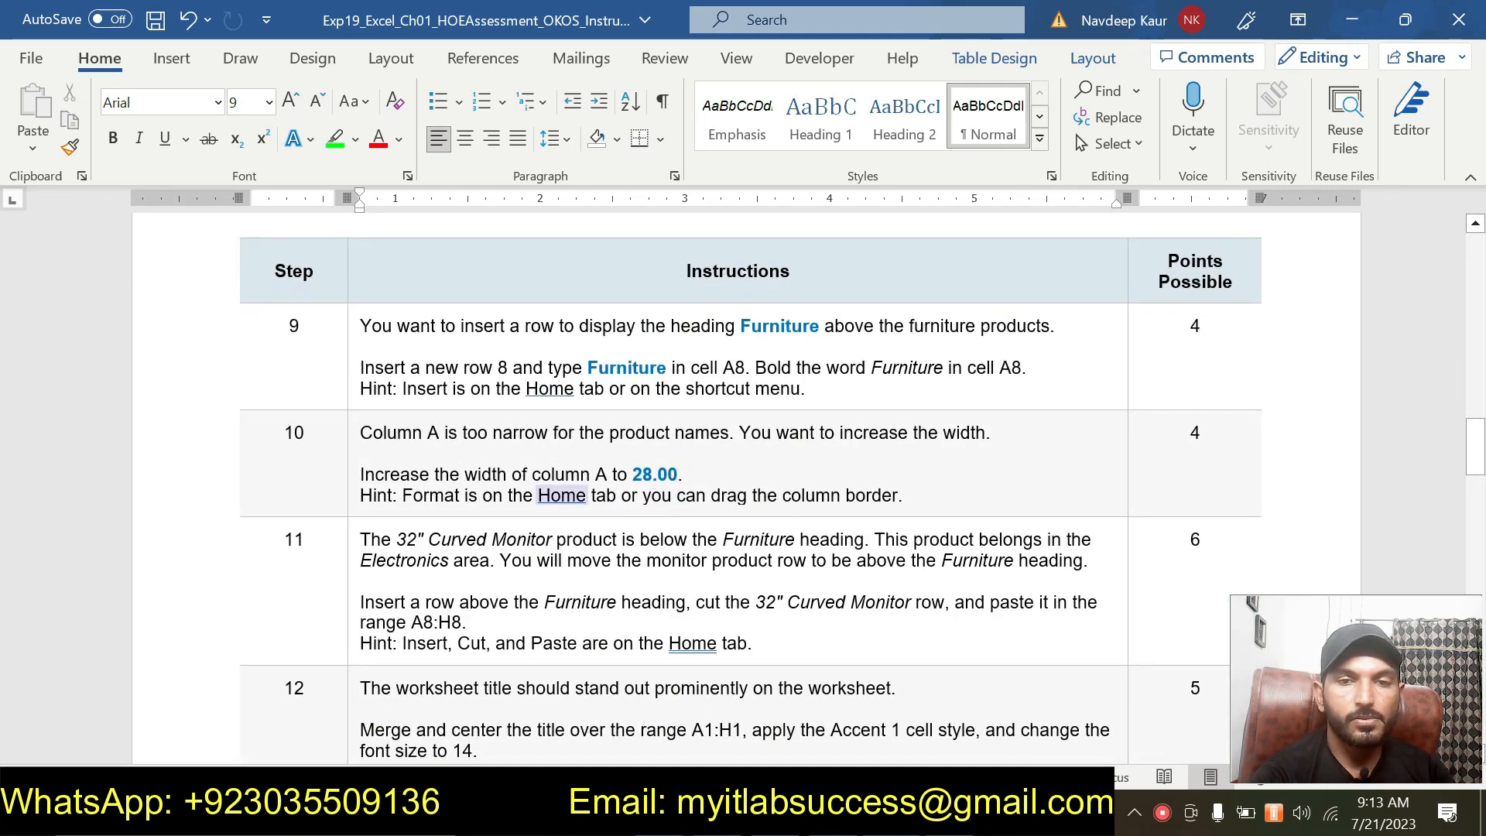
pyautogui.tripleClick(810, 384)
pyautogui.moveTo(810, 385); pyautogui.dragTo(404, 334)
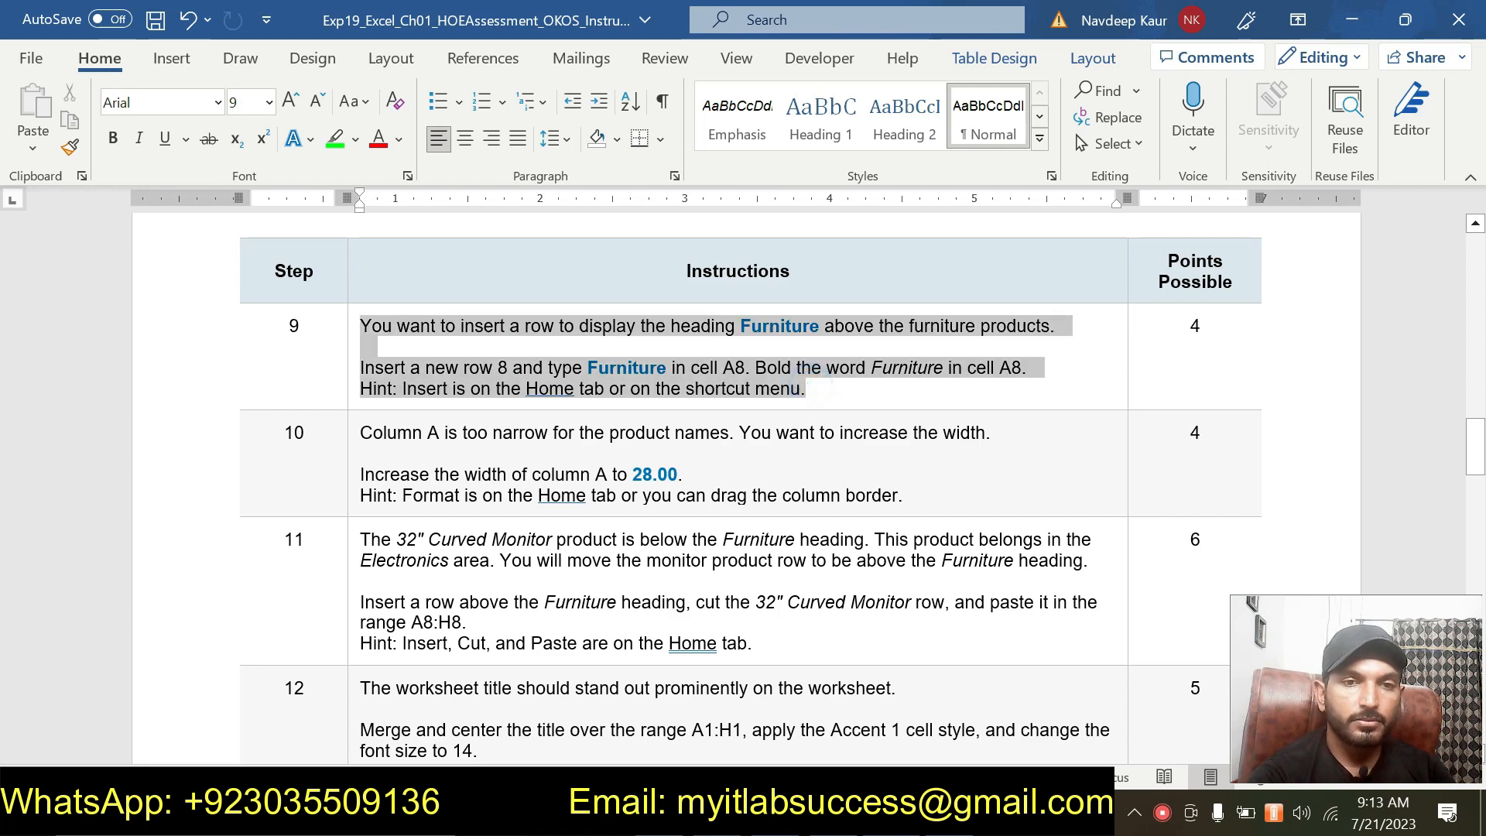
pyautogui.click(439, 288)
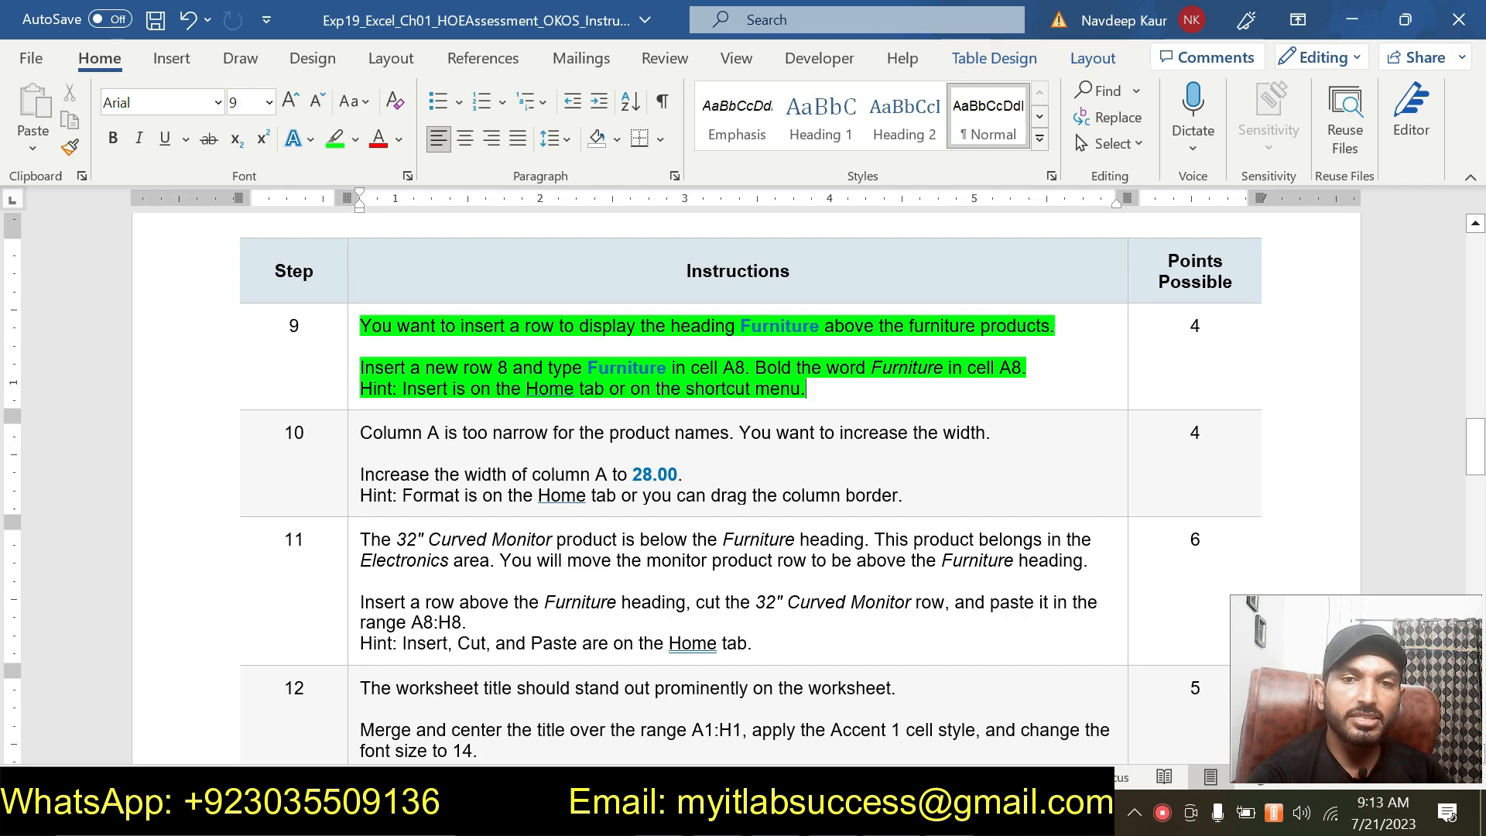
# Insert a new blank row 8 above the Adjustable Computer Stand row in the worksheet.
pyautogui.hotkey('alt', 'Tab')
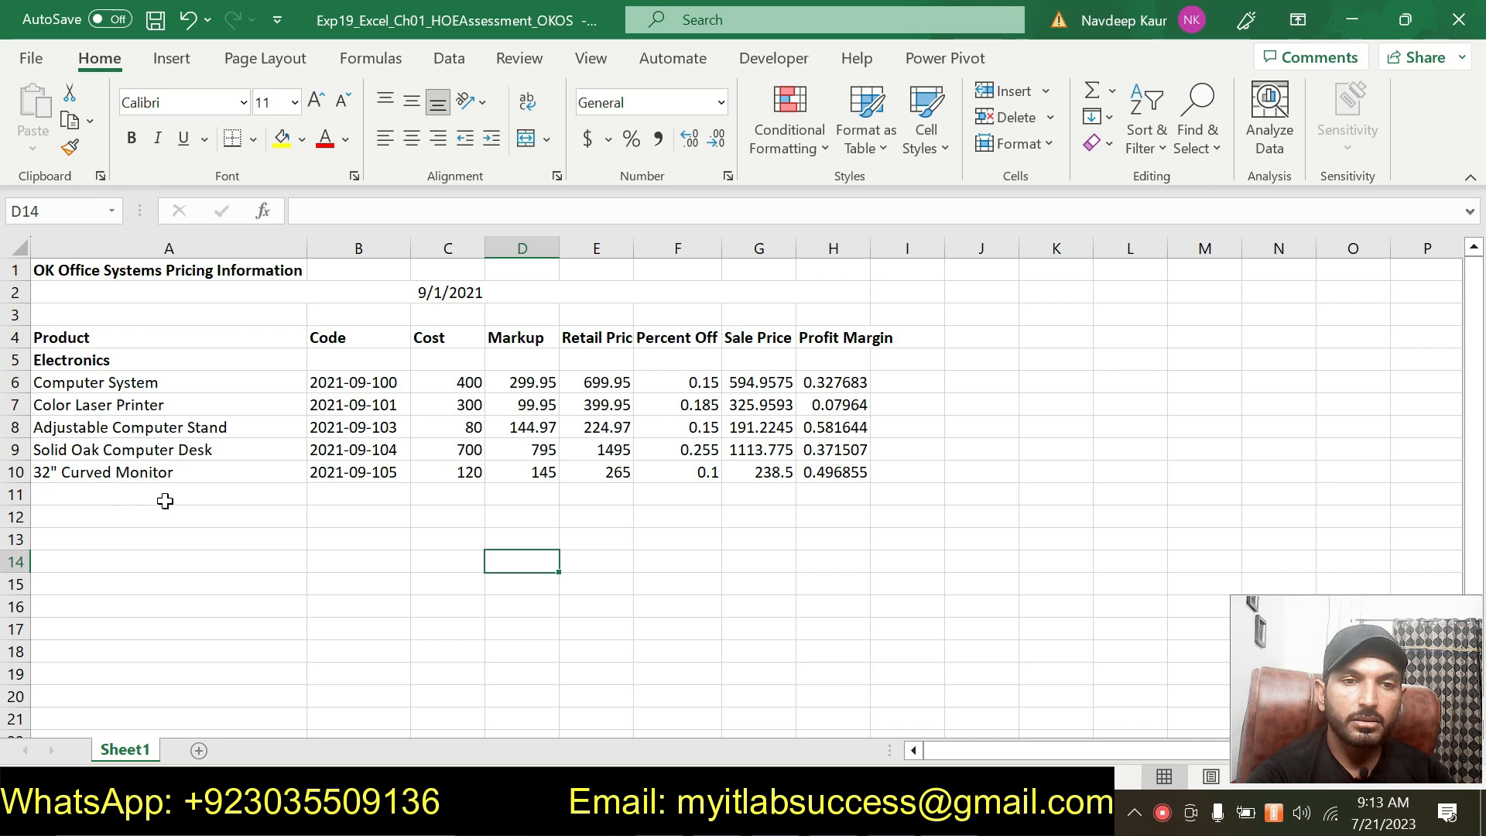
pyautogui.hotkey('alt', 'Tab')
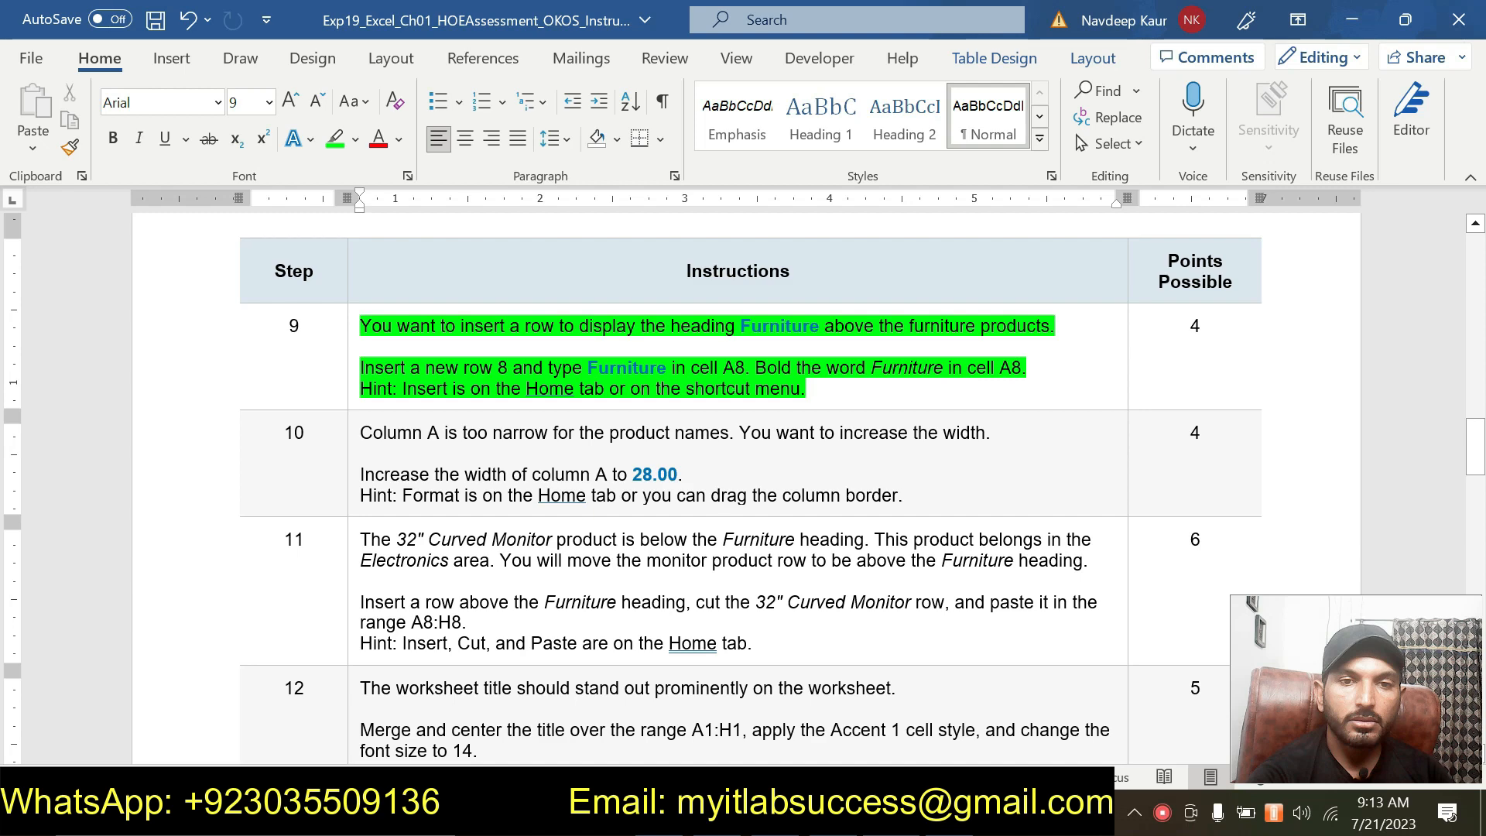
pyautogui.hotkey('alt', 'Tab')
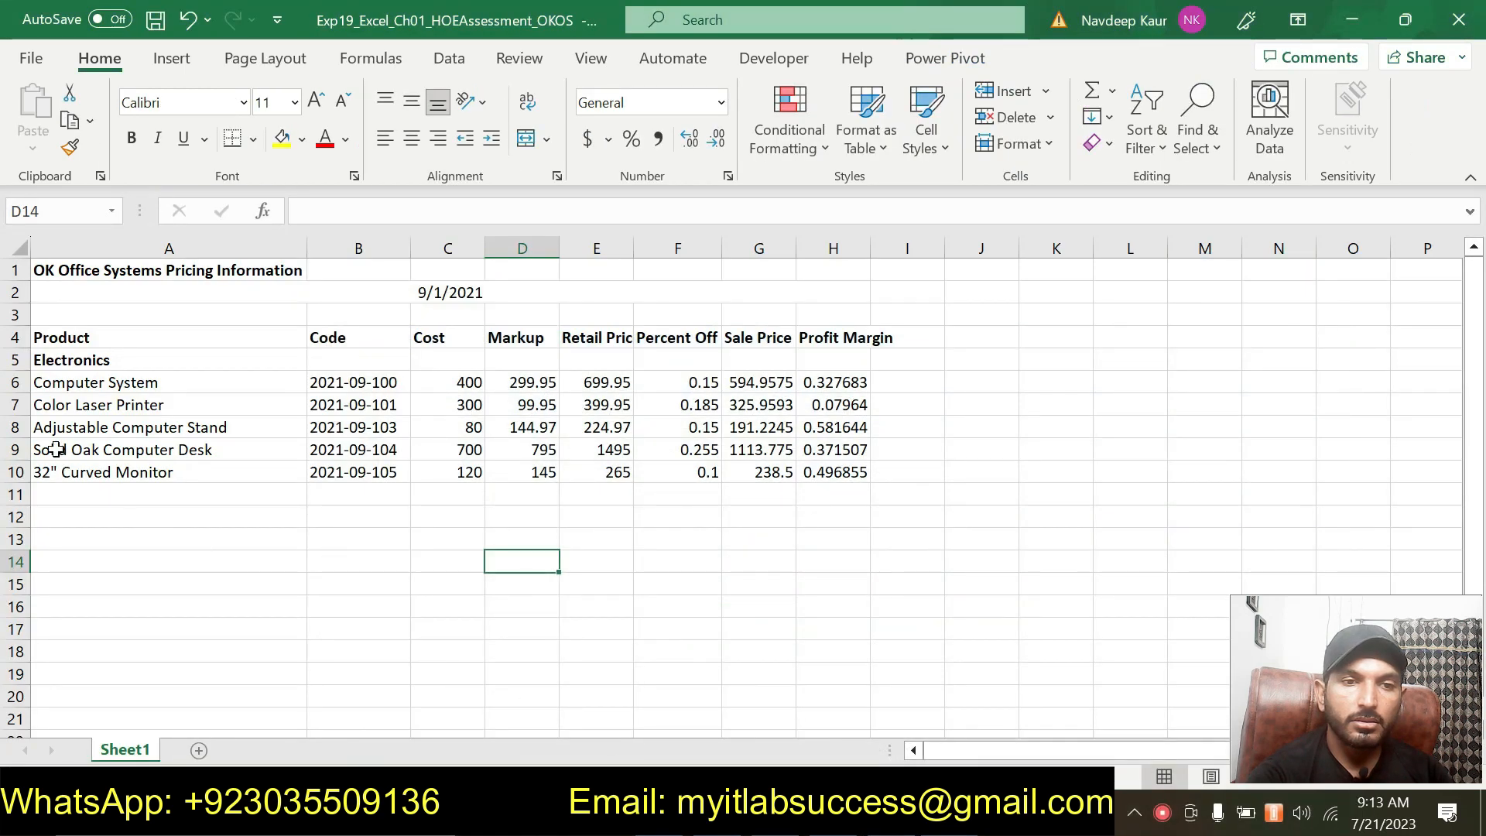
pyautogui.click(16, 427)
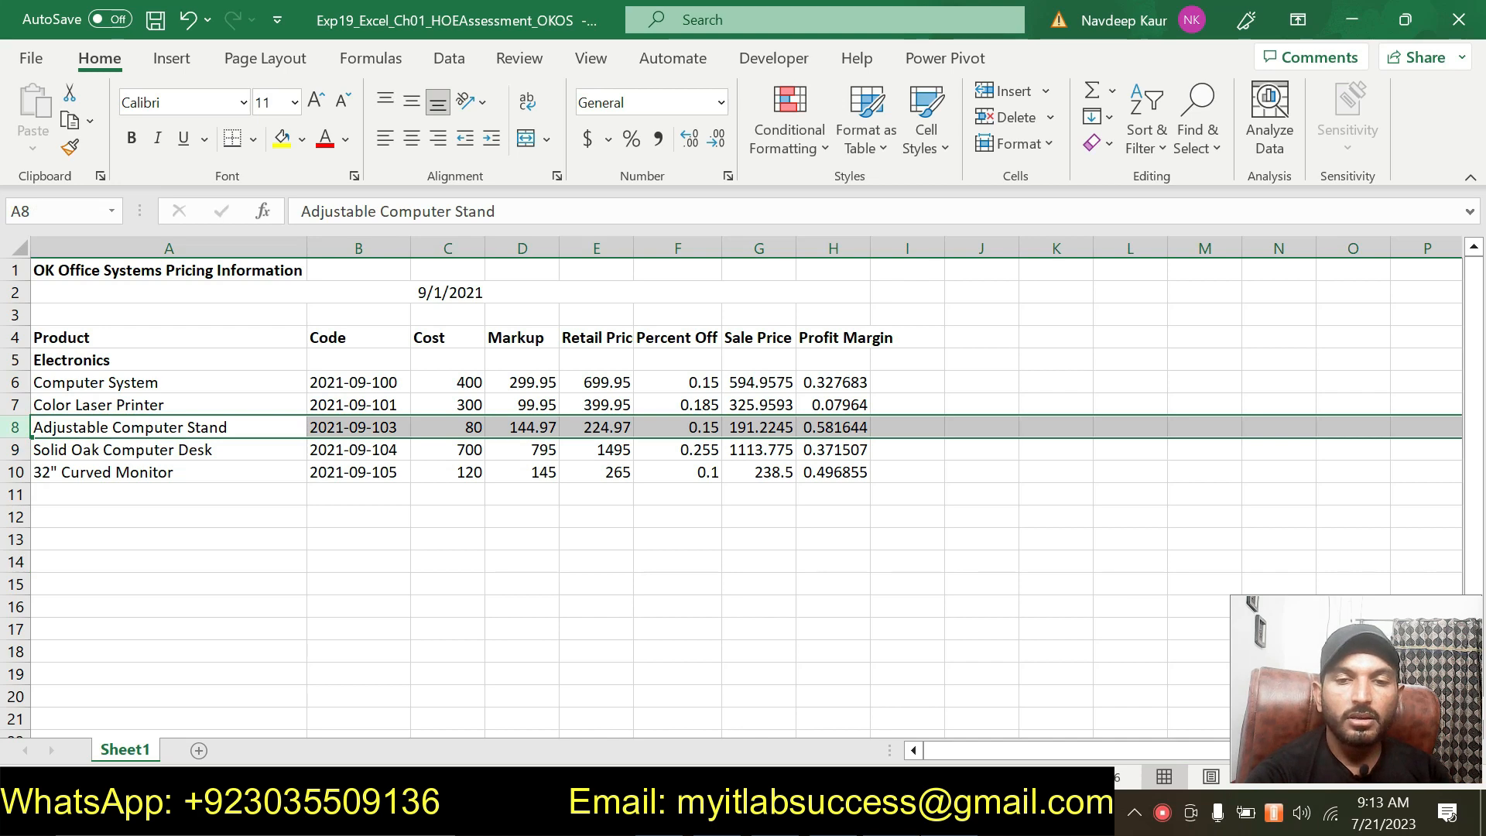
pyautogui.hotkey('alt', 'Tab')
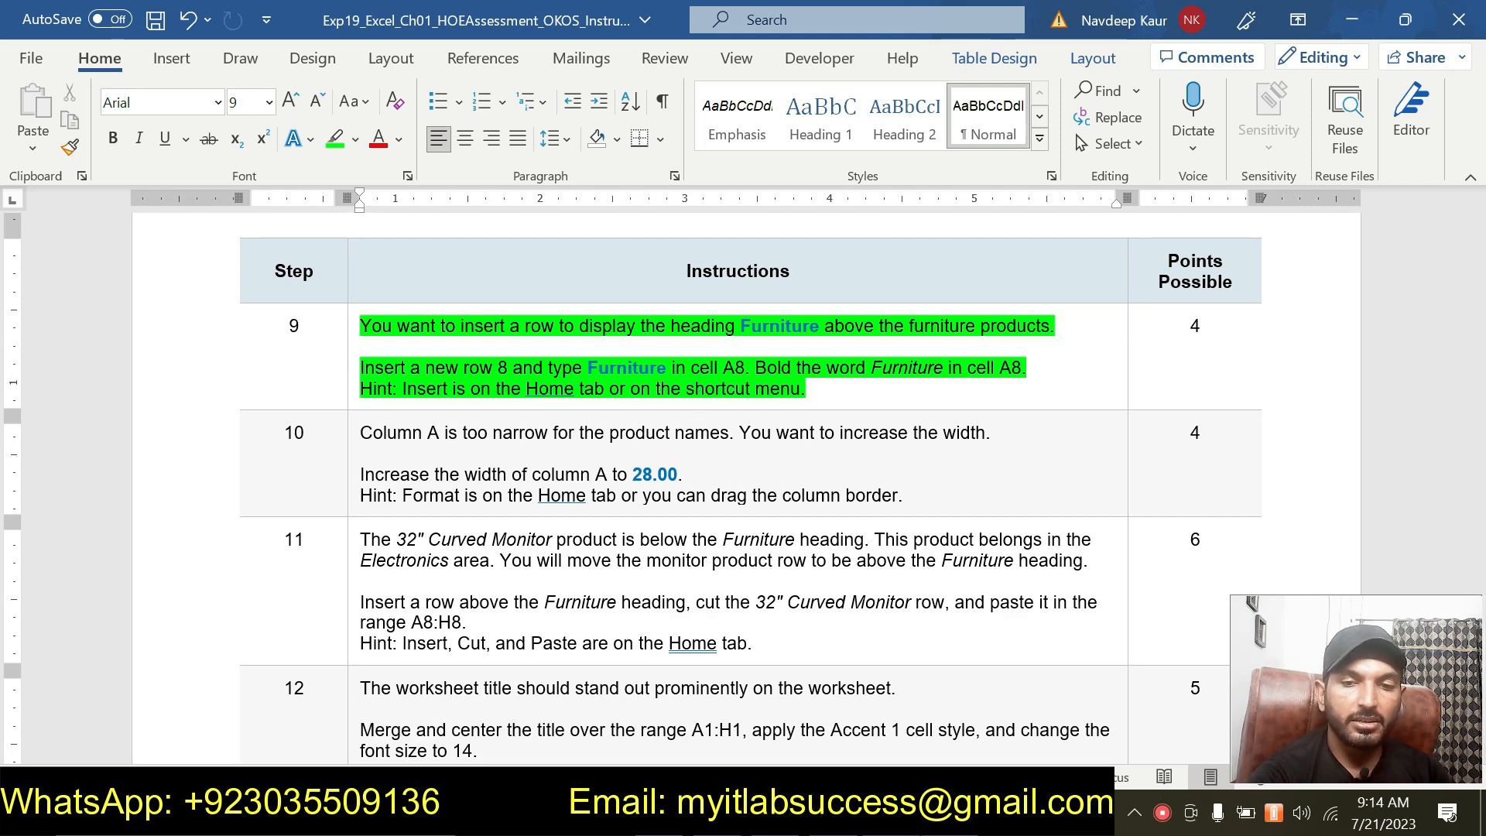
pyautogui.hotkey('alt', 'Tab')
pyautogui.rightClick(18, 425)
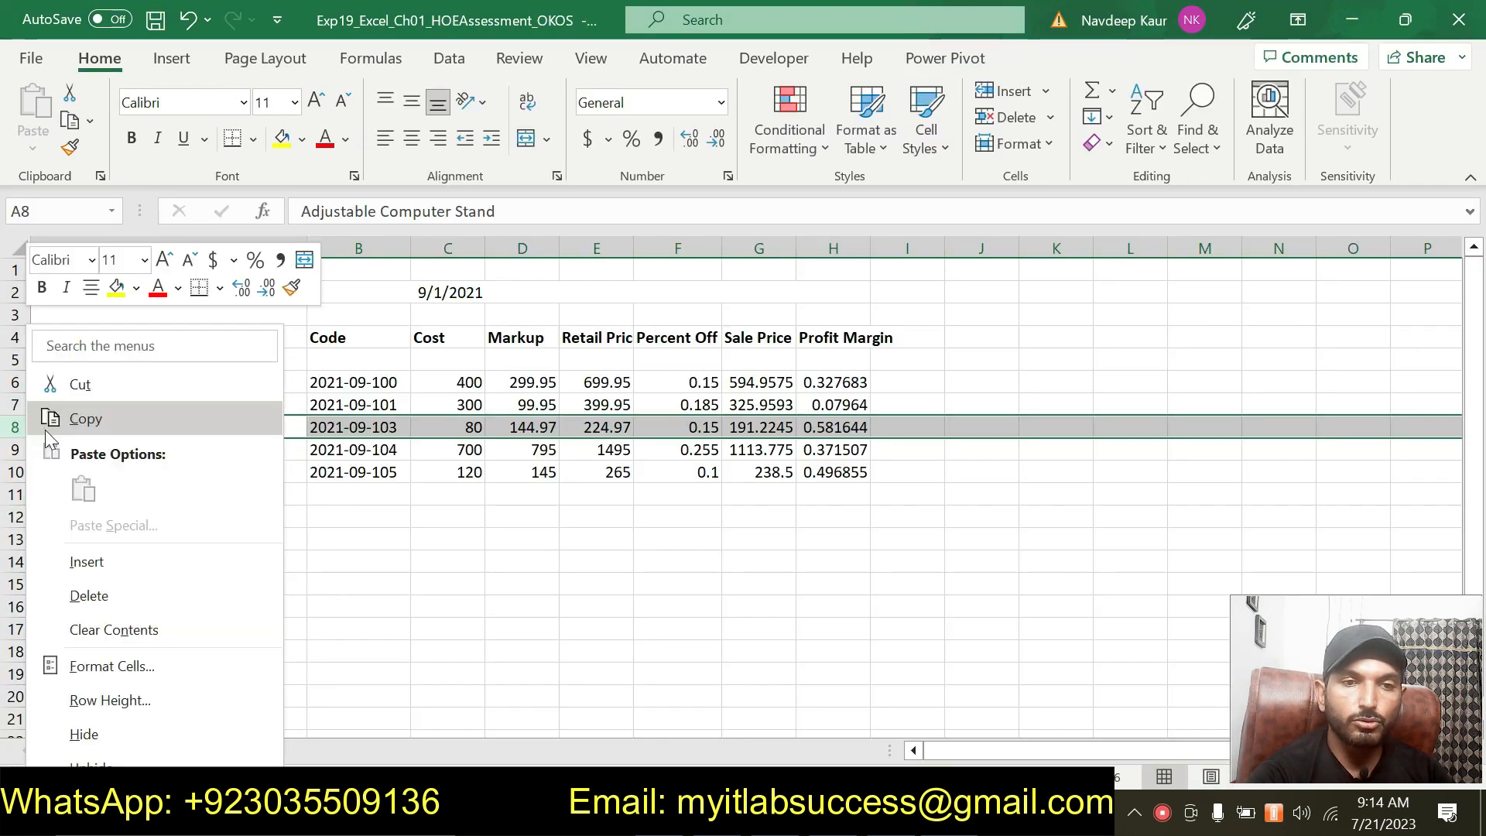
pyautogui.click(143, 563)
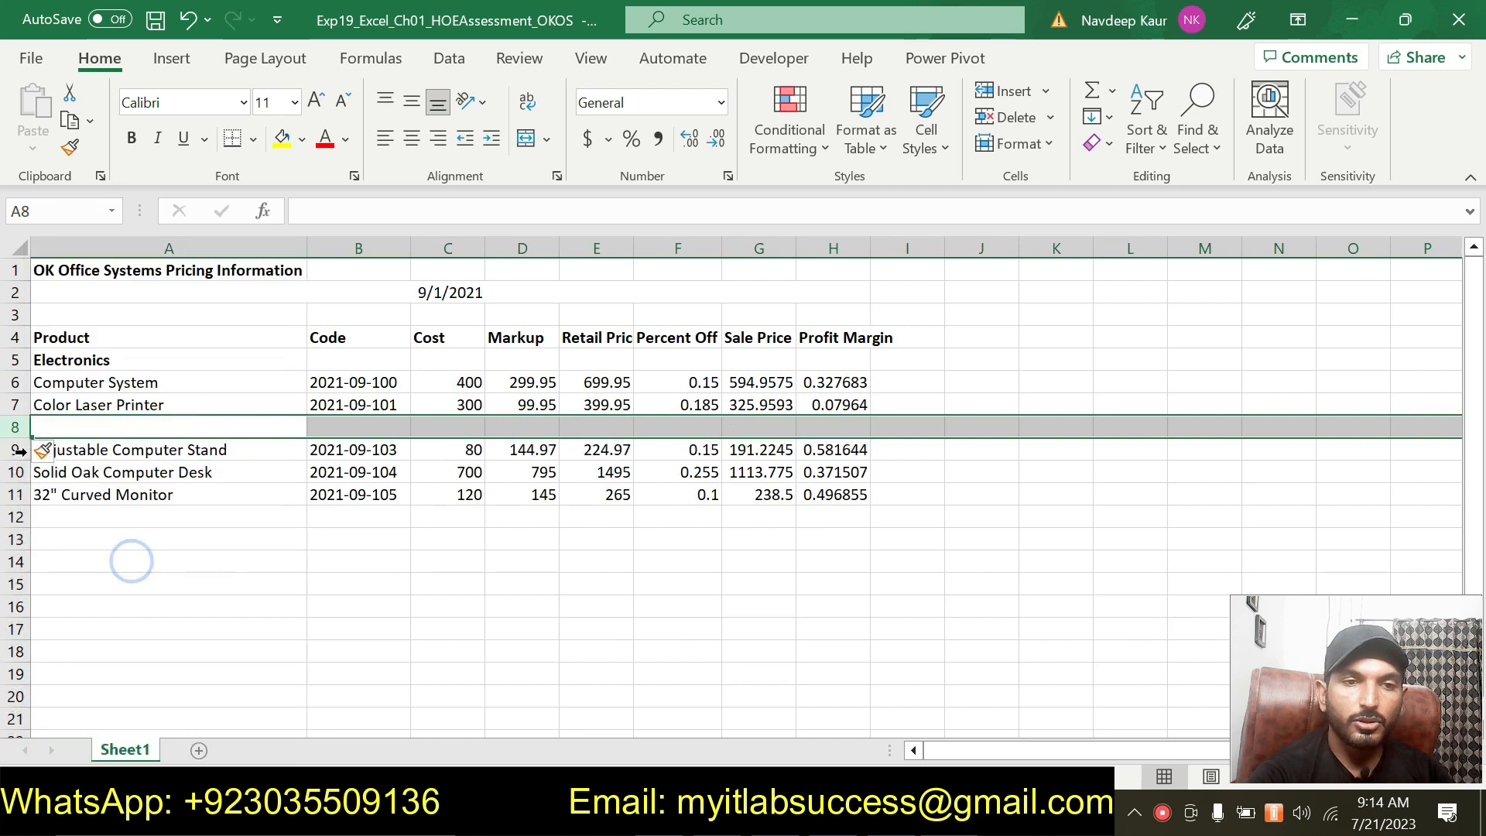
# Enter the heading Furniture in cell A8.
pyautogui.click(88, 429)
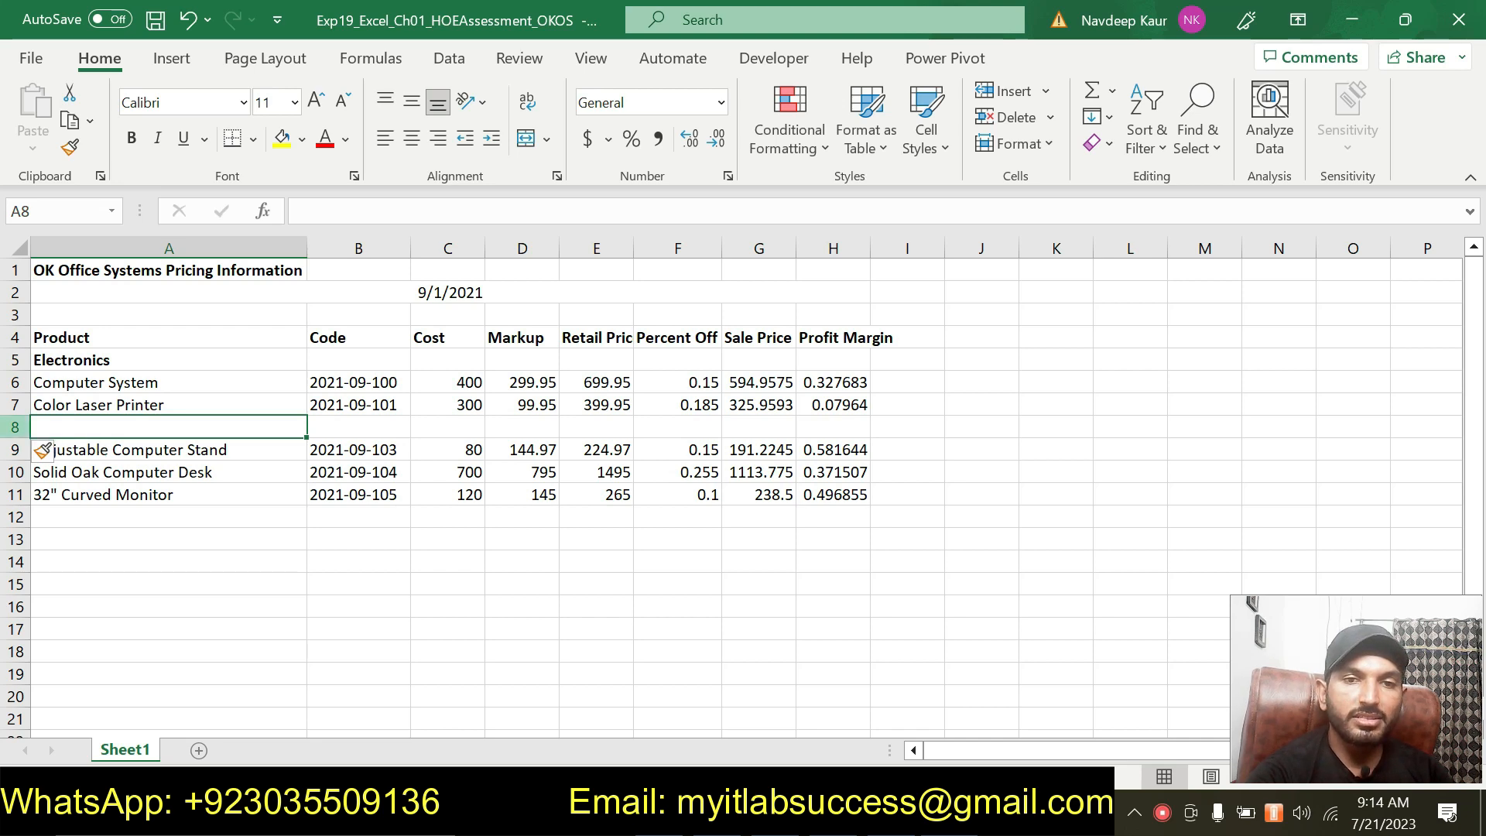
pyautogui.hotkey('alt', 'Tab')
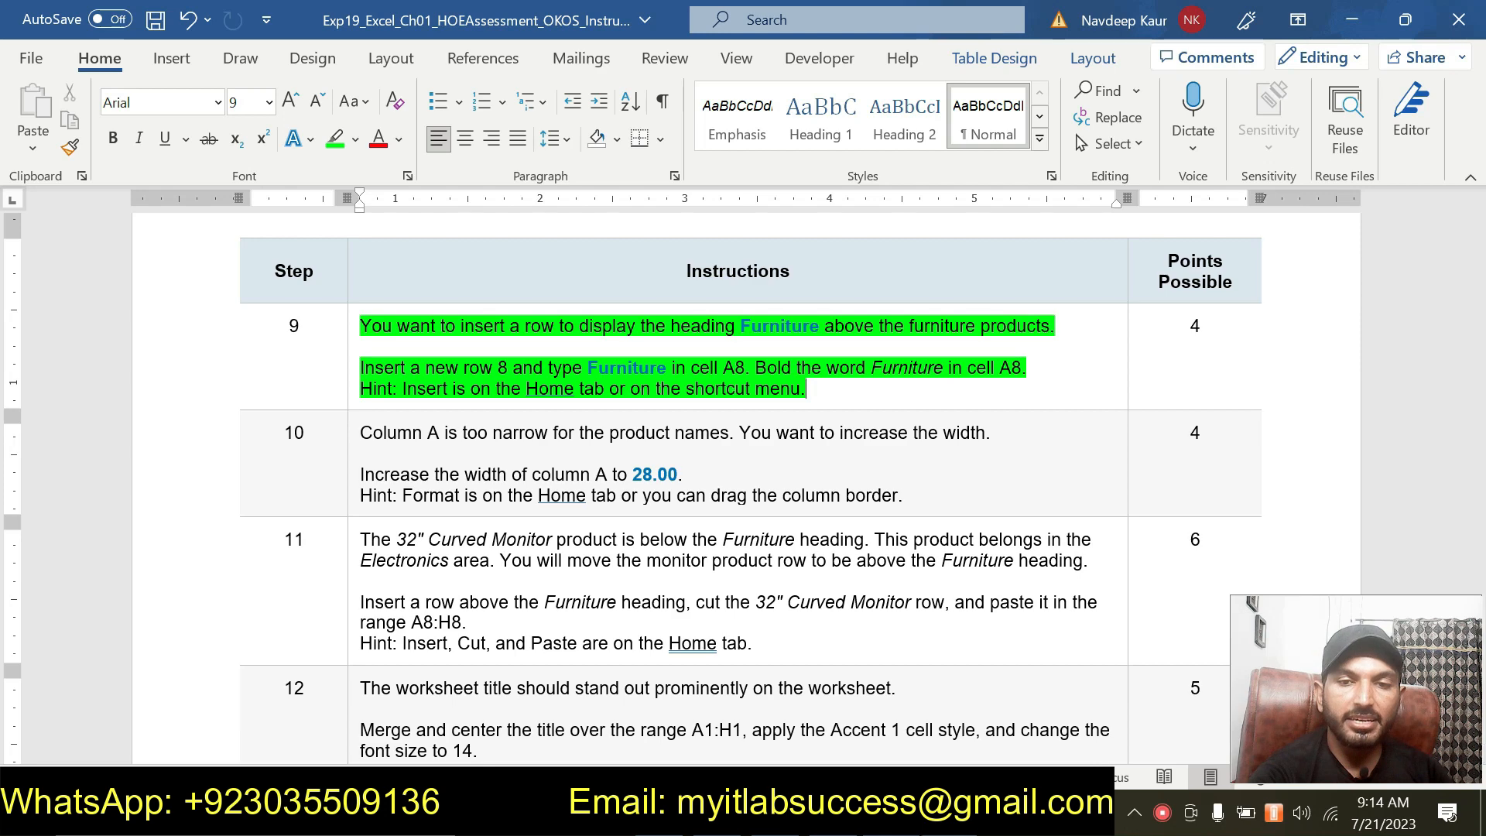
pyautogui.hotkey('alt', 'Tab')
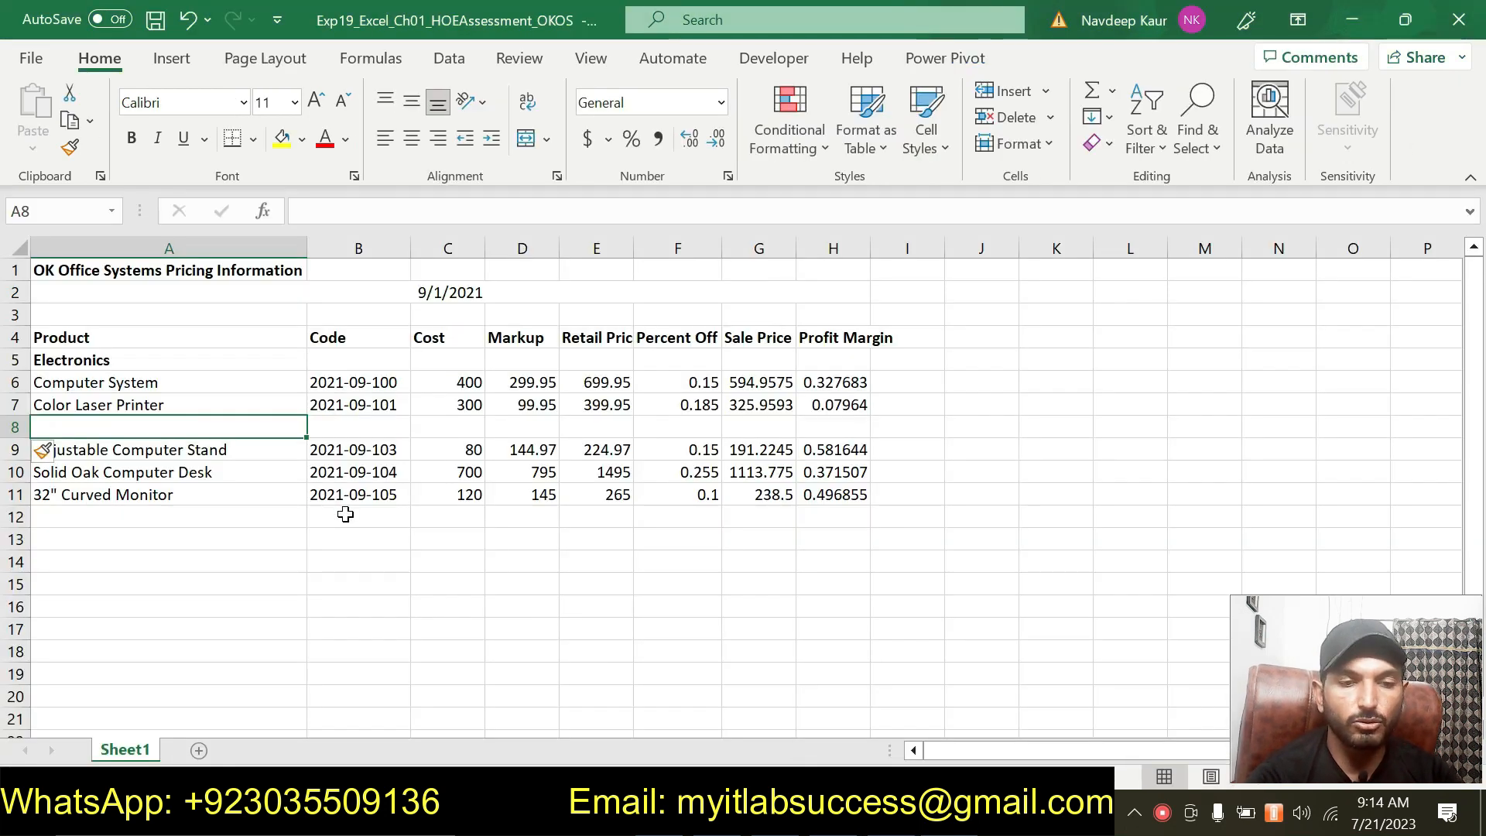
pyautogui.write('Fur')
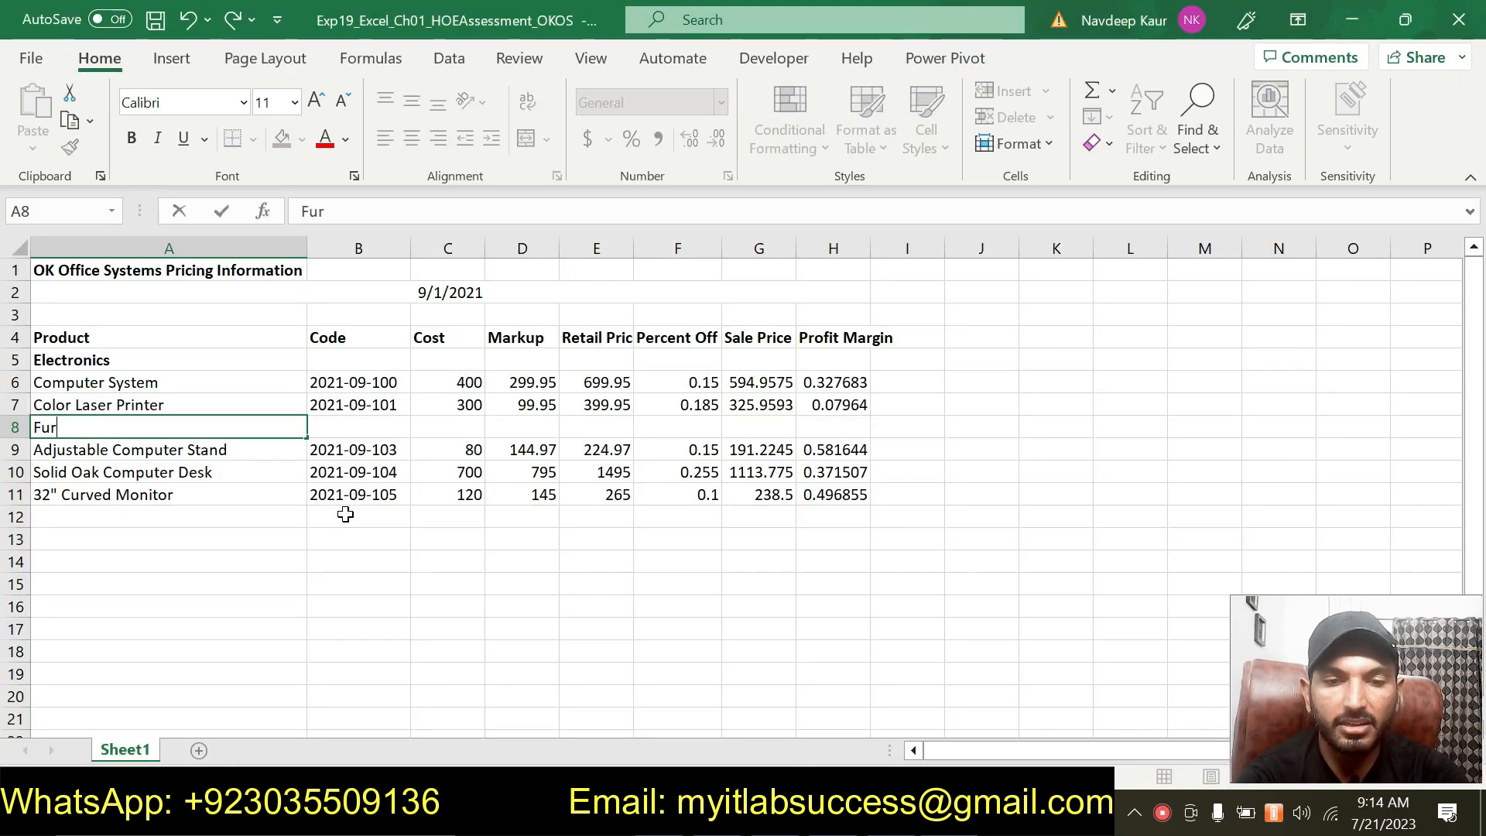
pyautogui.write('niture')
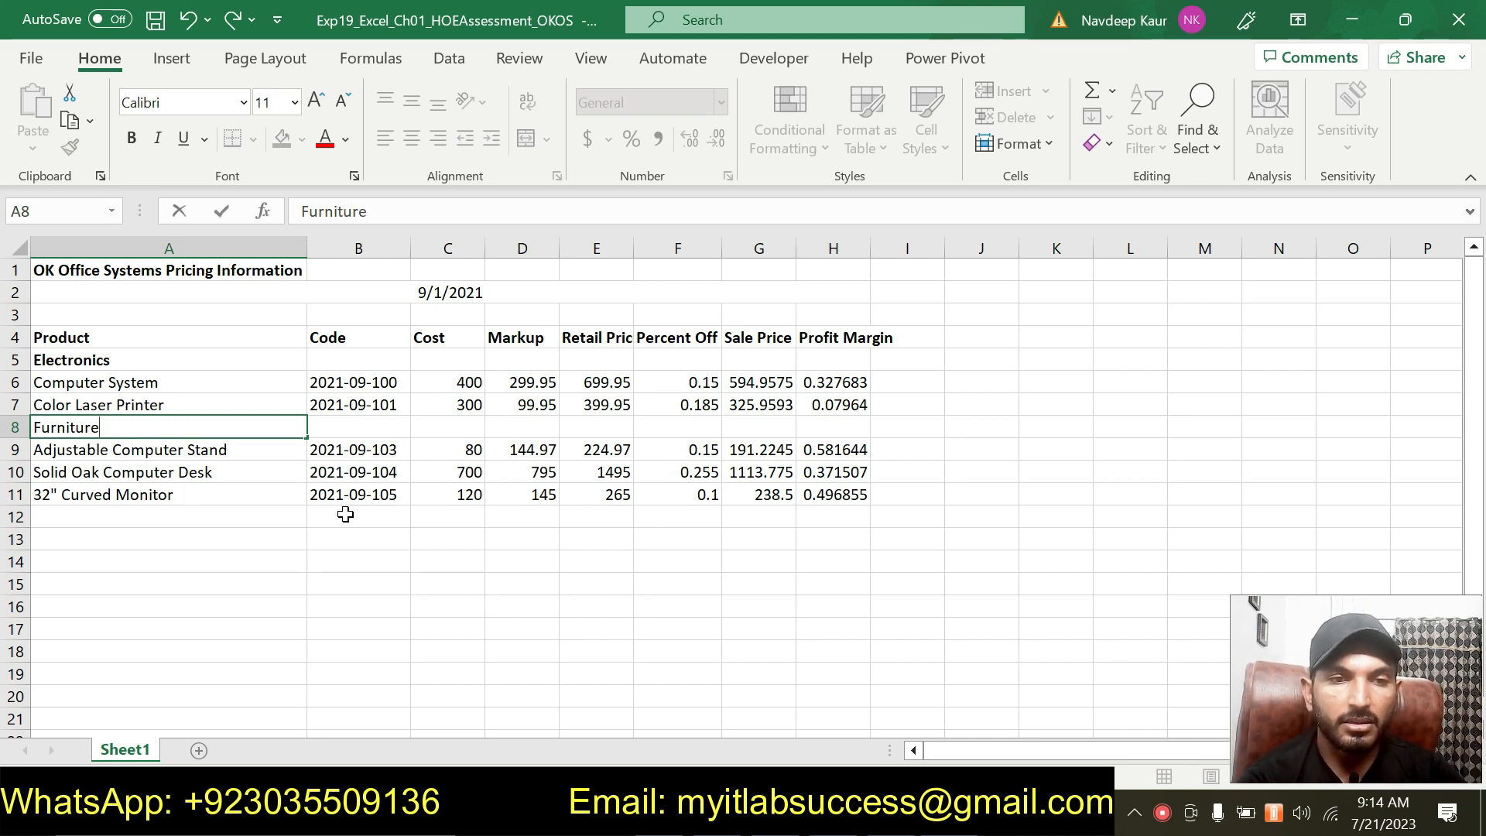
pyautogui.click(294, 540)
# Make the Furniture heading in cell A8 bold.
pyautogui.rightClick(236, 594)
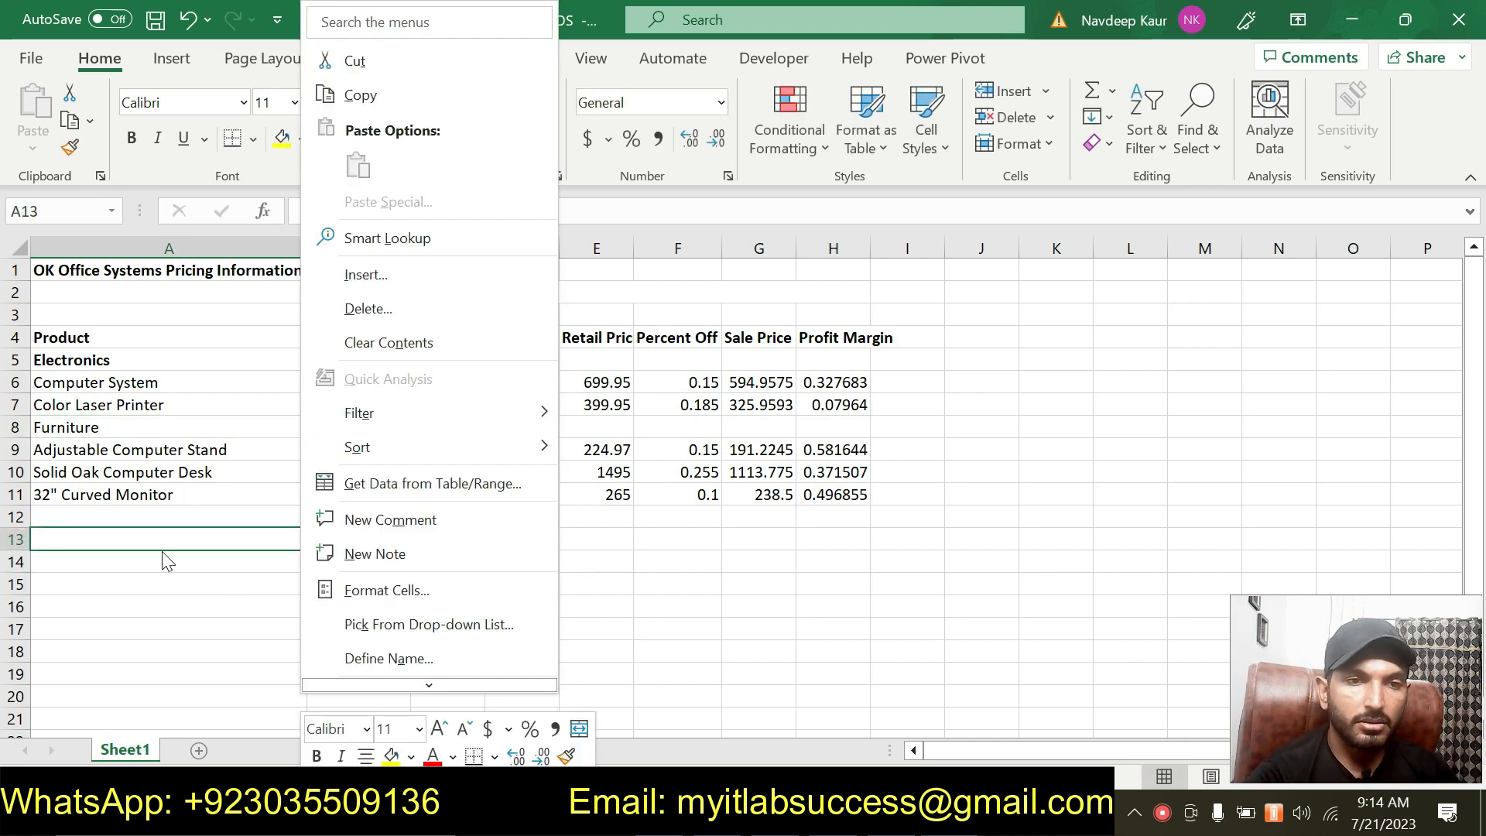
pyautogui.press('Escape')
pyautogui.click(109, 426)
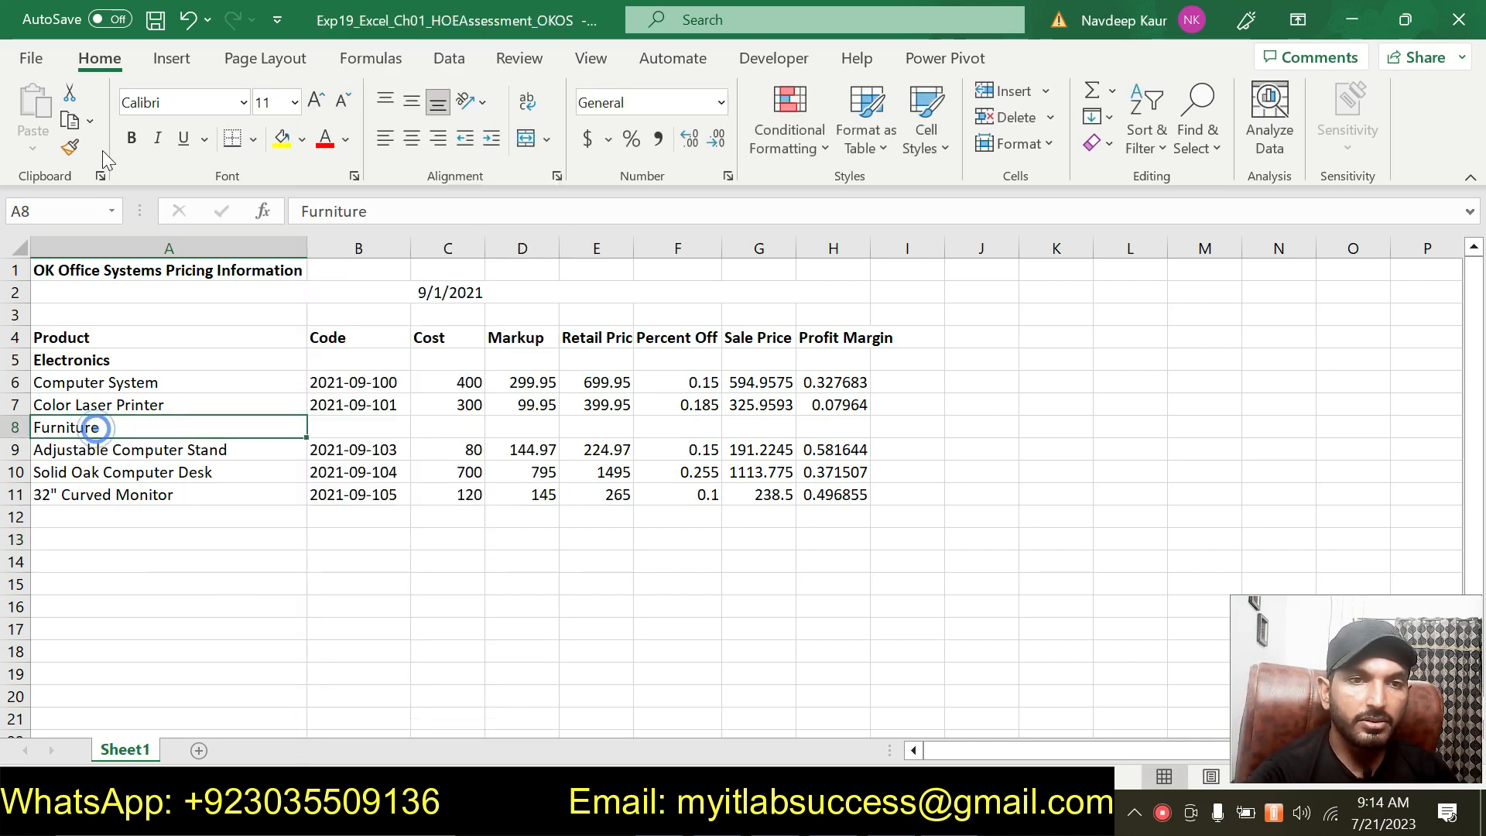
pyautogui.click(133, 143)
pyautogui.click(293, 605)
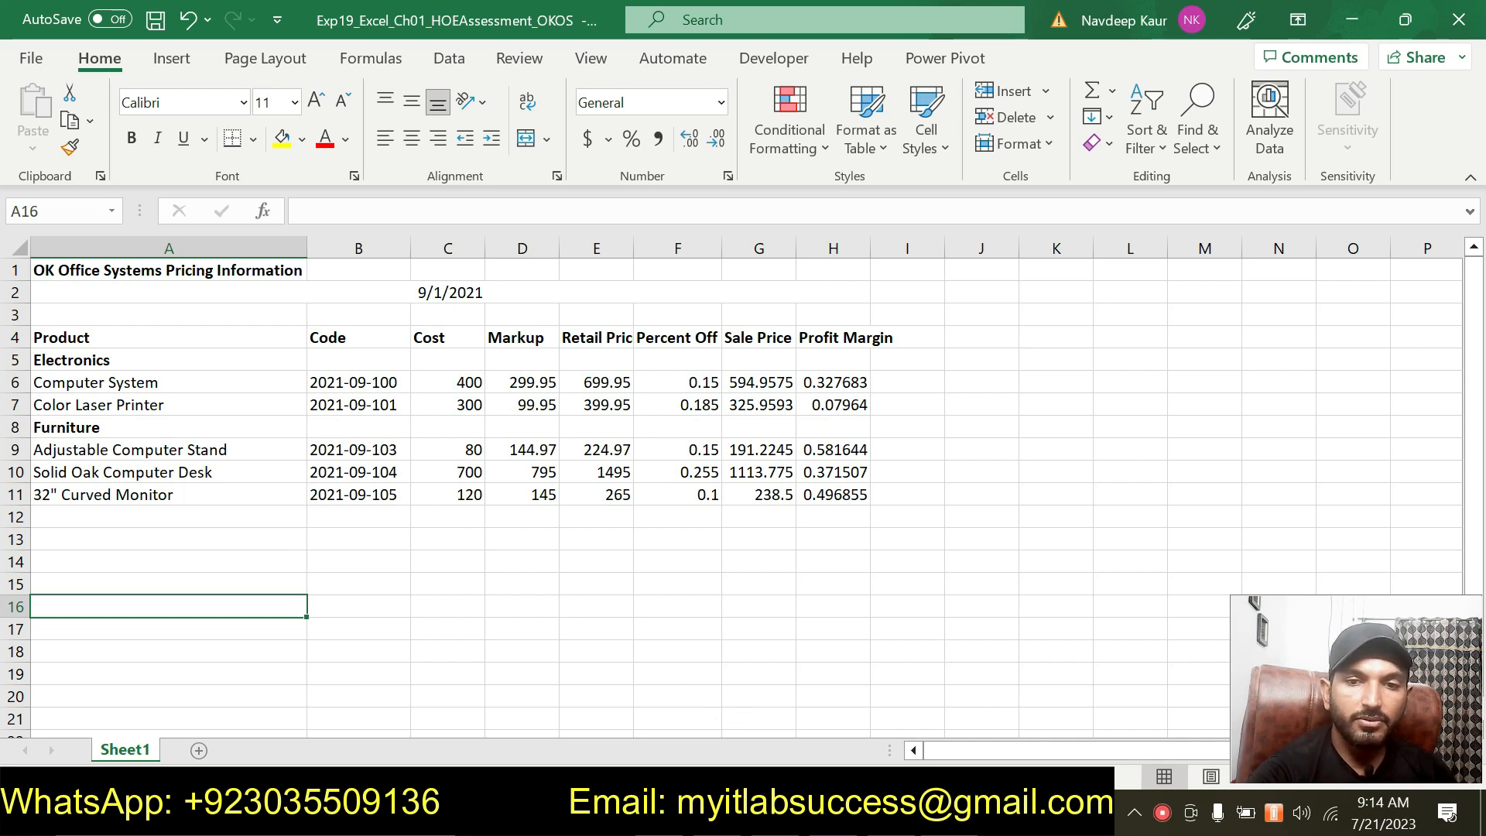
# Remove the green highlight from the step 9 instructions in the instructions document.
pyautogui.hotkey('alt', 'Tab')
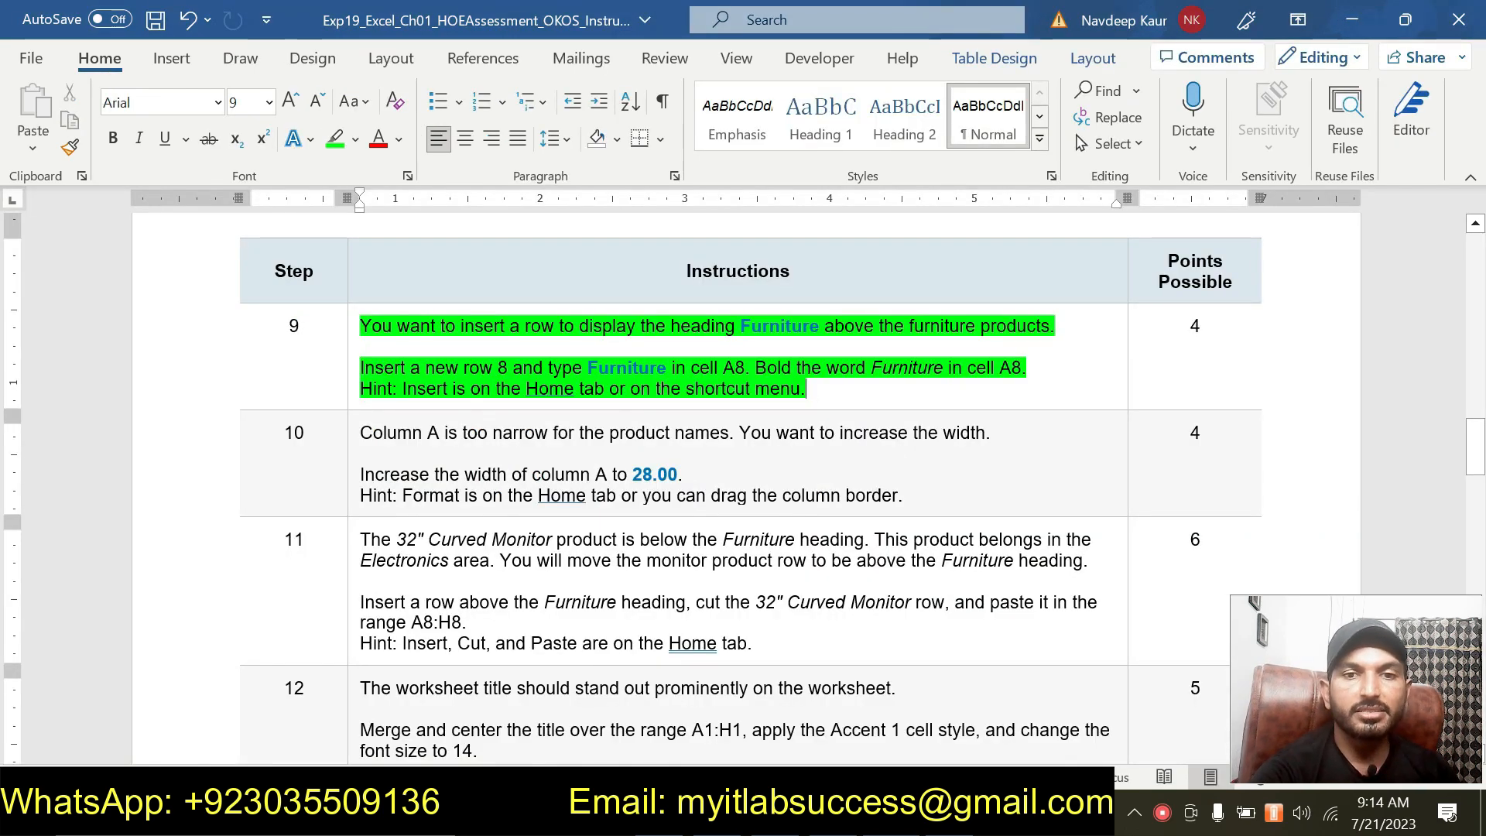
pyautogui.moveTo(806, 388); pyautogui.dragTo(360, 325)
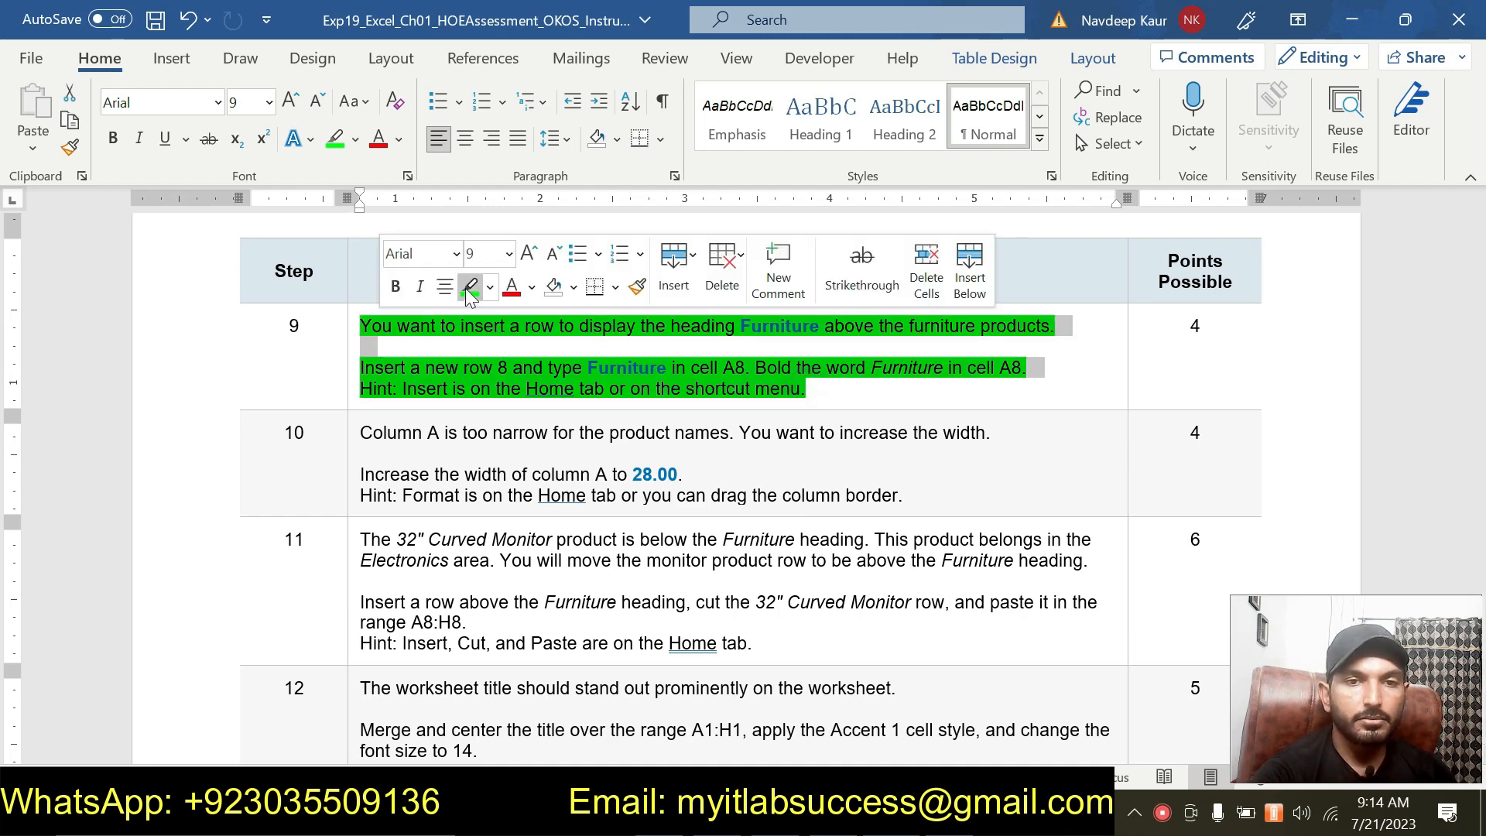
pyautogui.click(469, 291)
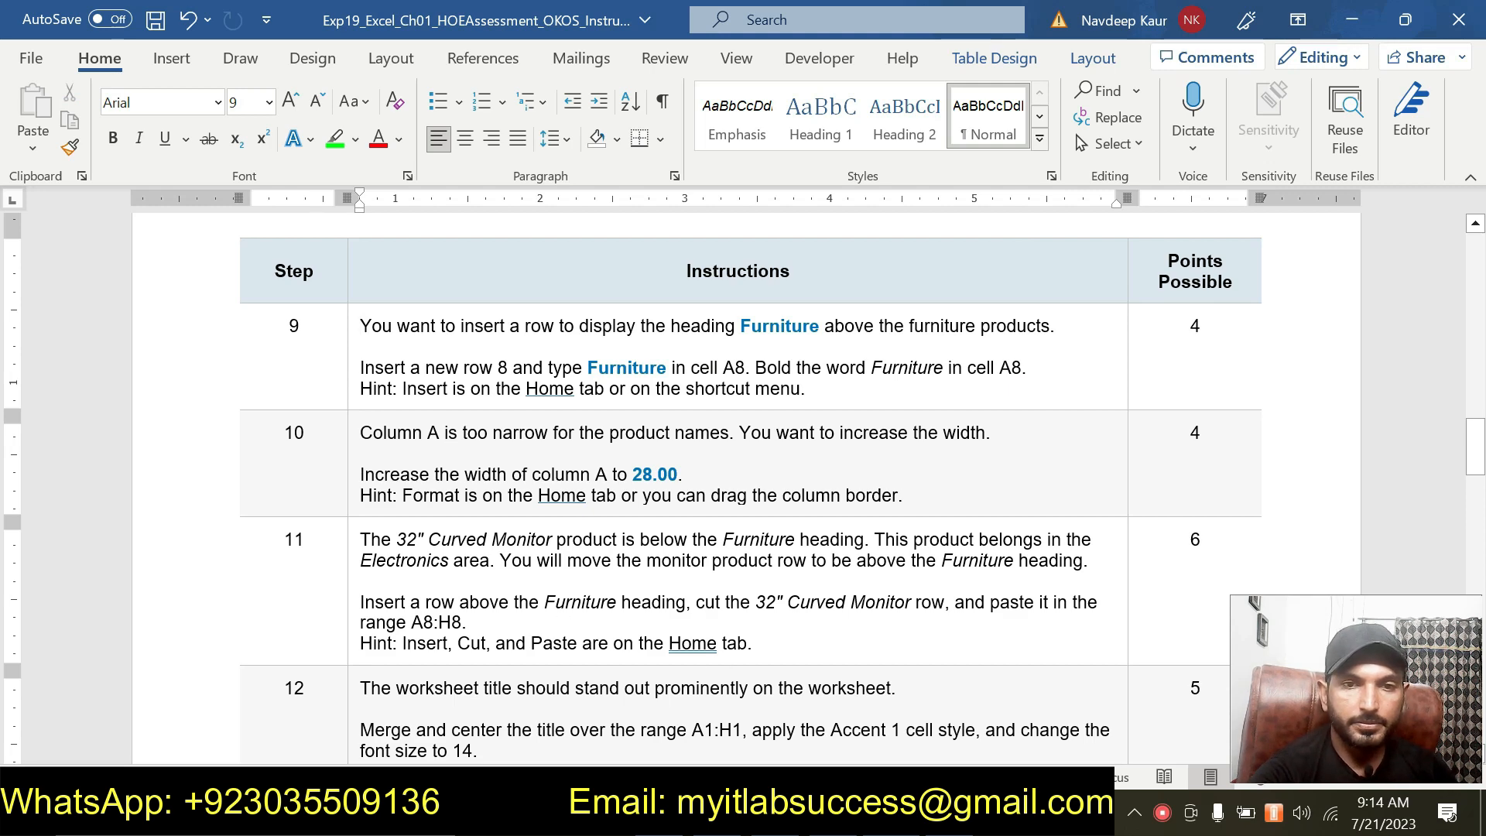
pyautogui.scroll(-6, 743, 486)
pyautogui.scroll(6, 743, 486)
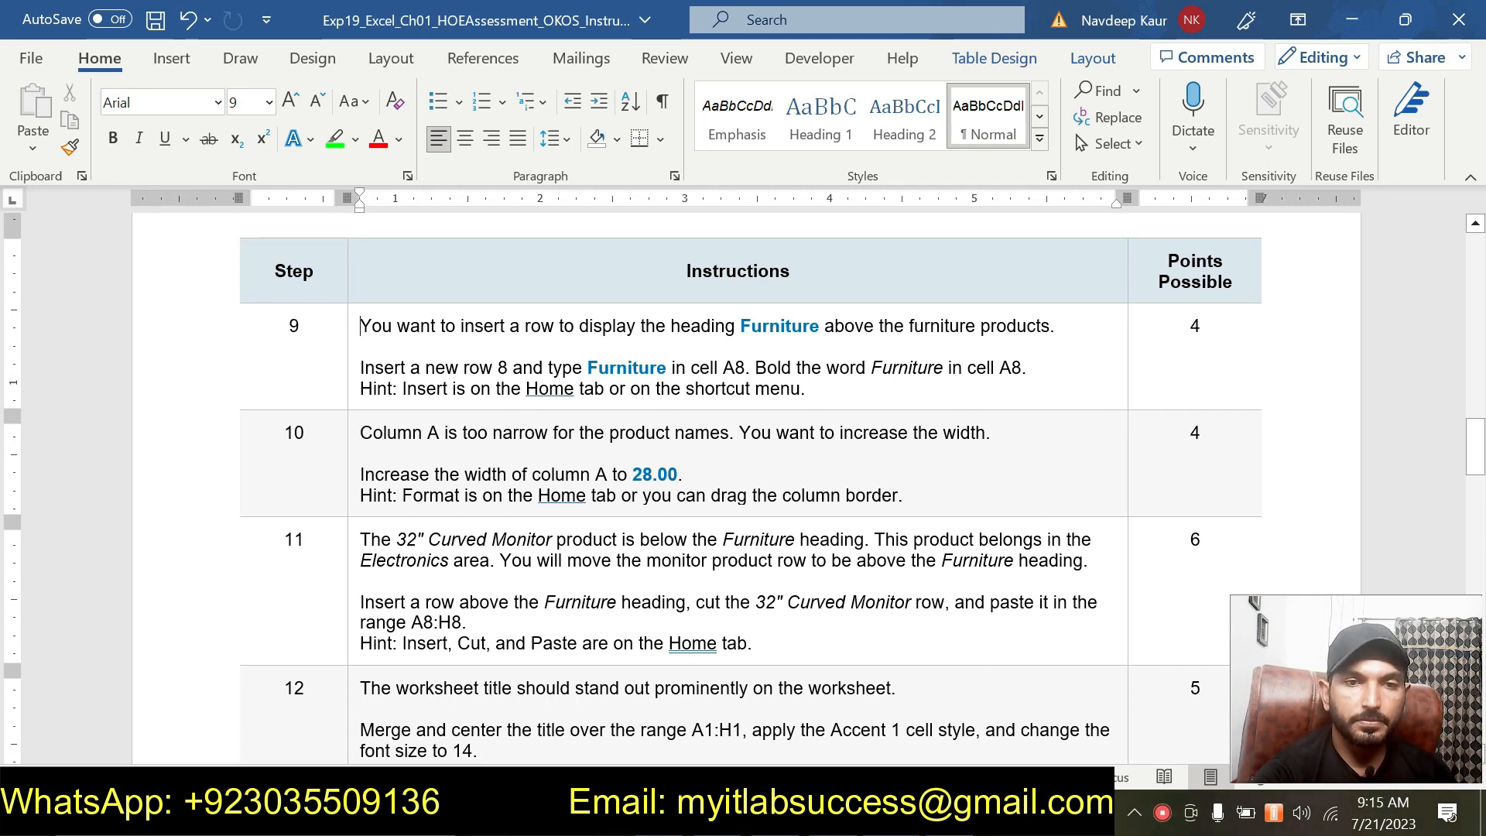
# Highlight the step 10 instructions in green in the instructions document.
pyautogui.moveTo(903, 496); pyautogui.dragTo(428, 443)
pyautogui.click(475, 393)
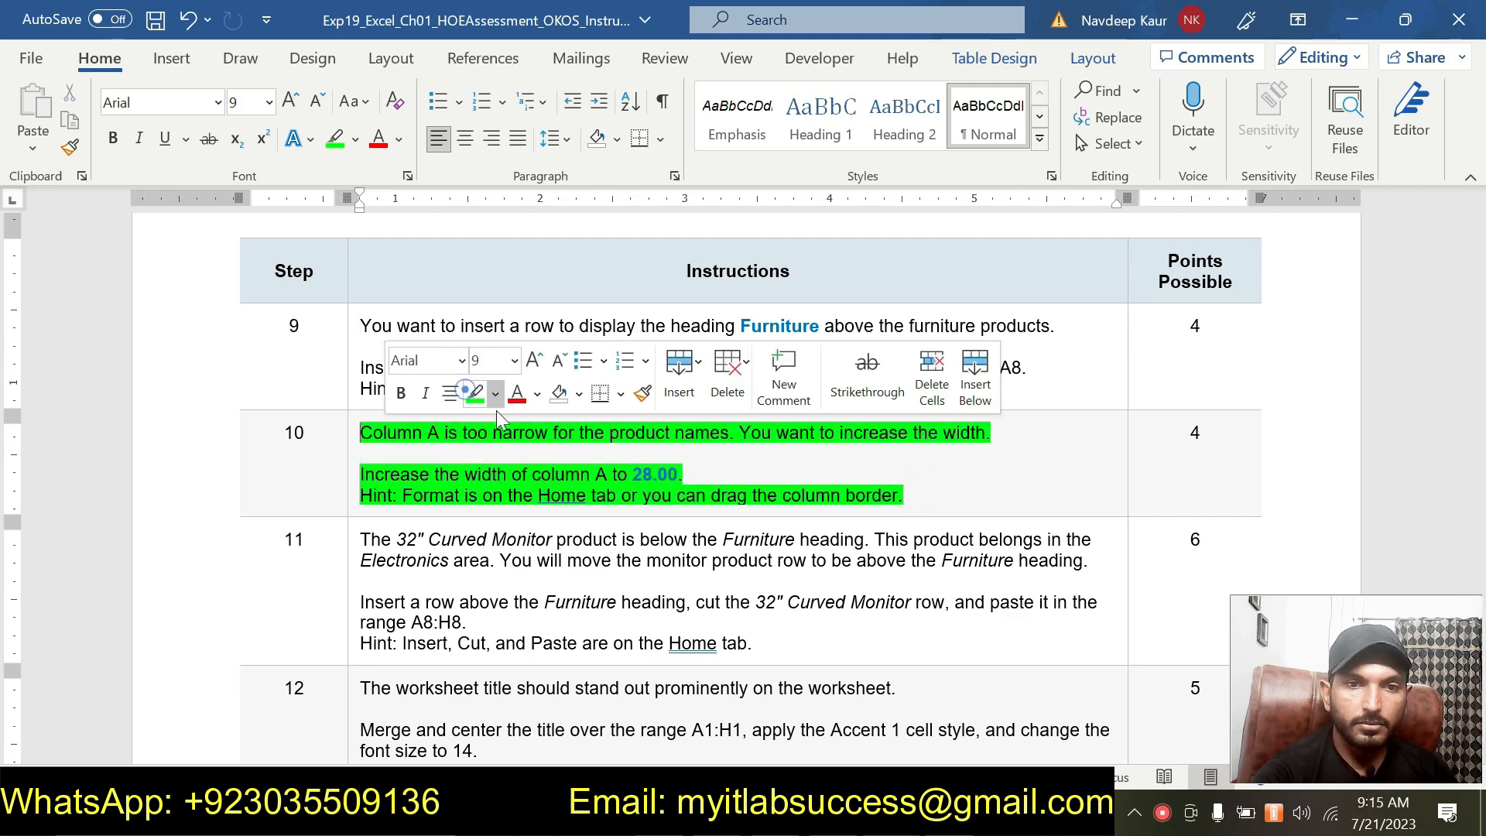
pyautogui.click(915, 495)
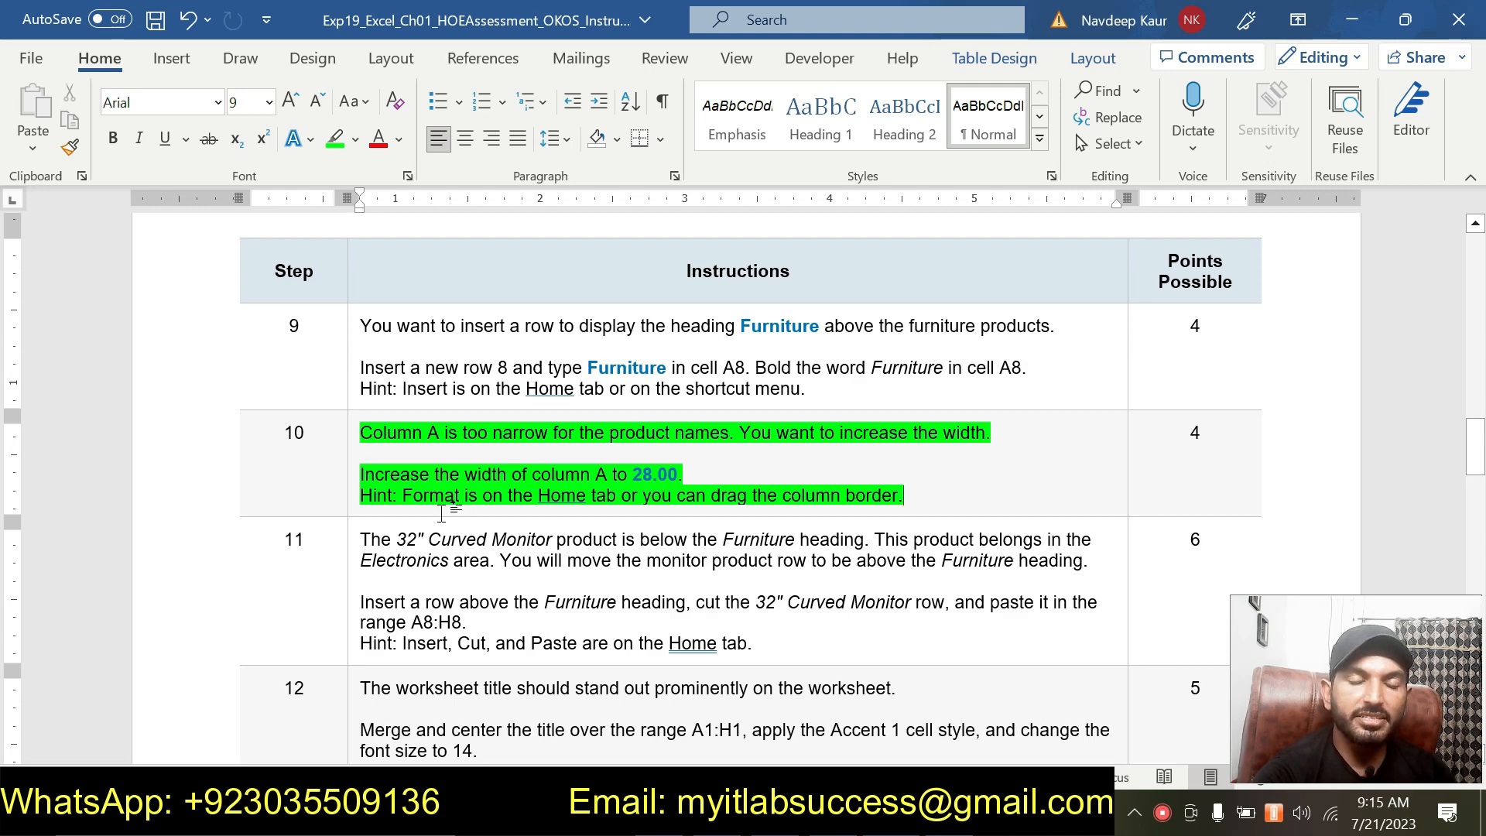
# Set the width of column A to 28.00 in the worksheet.
pyautogui.hotkey('alt', 'Tab')
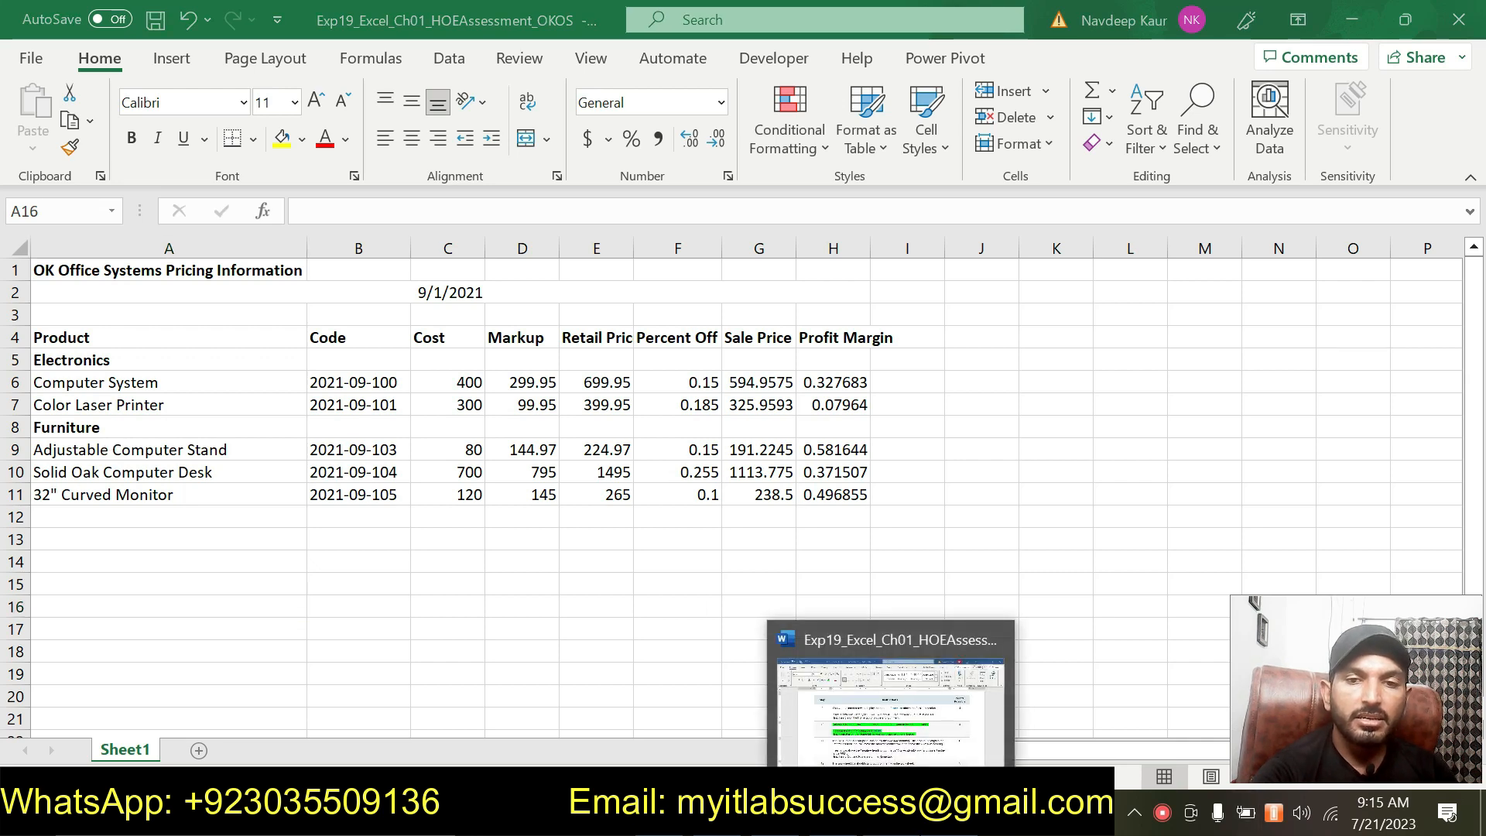
pyautogui.click(892, 813)
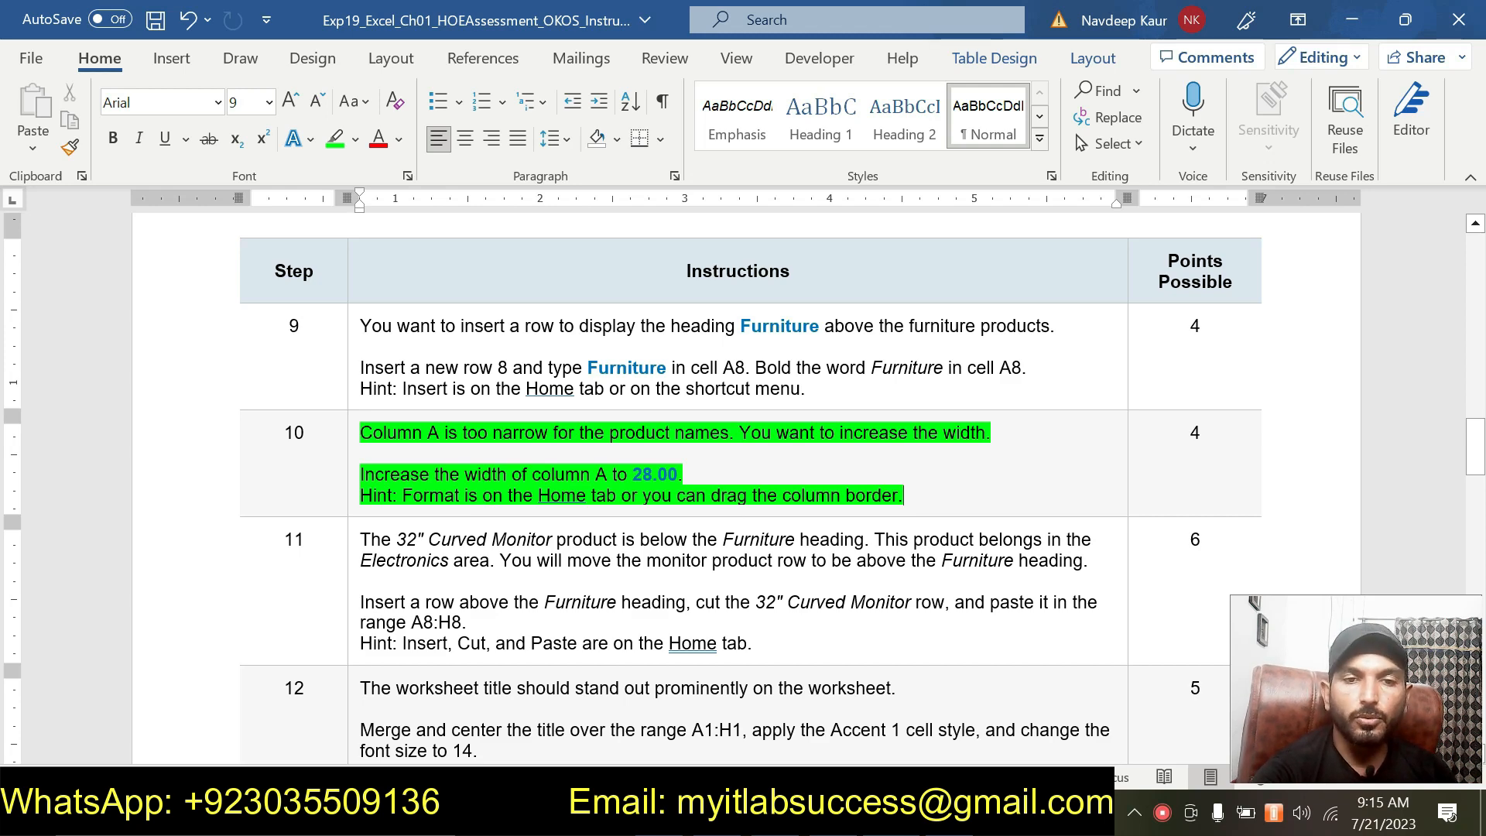
pyautogui.hotkey('alt', 'Tab')
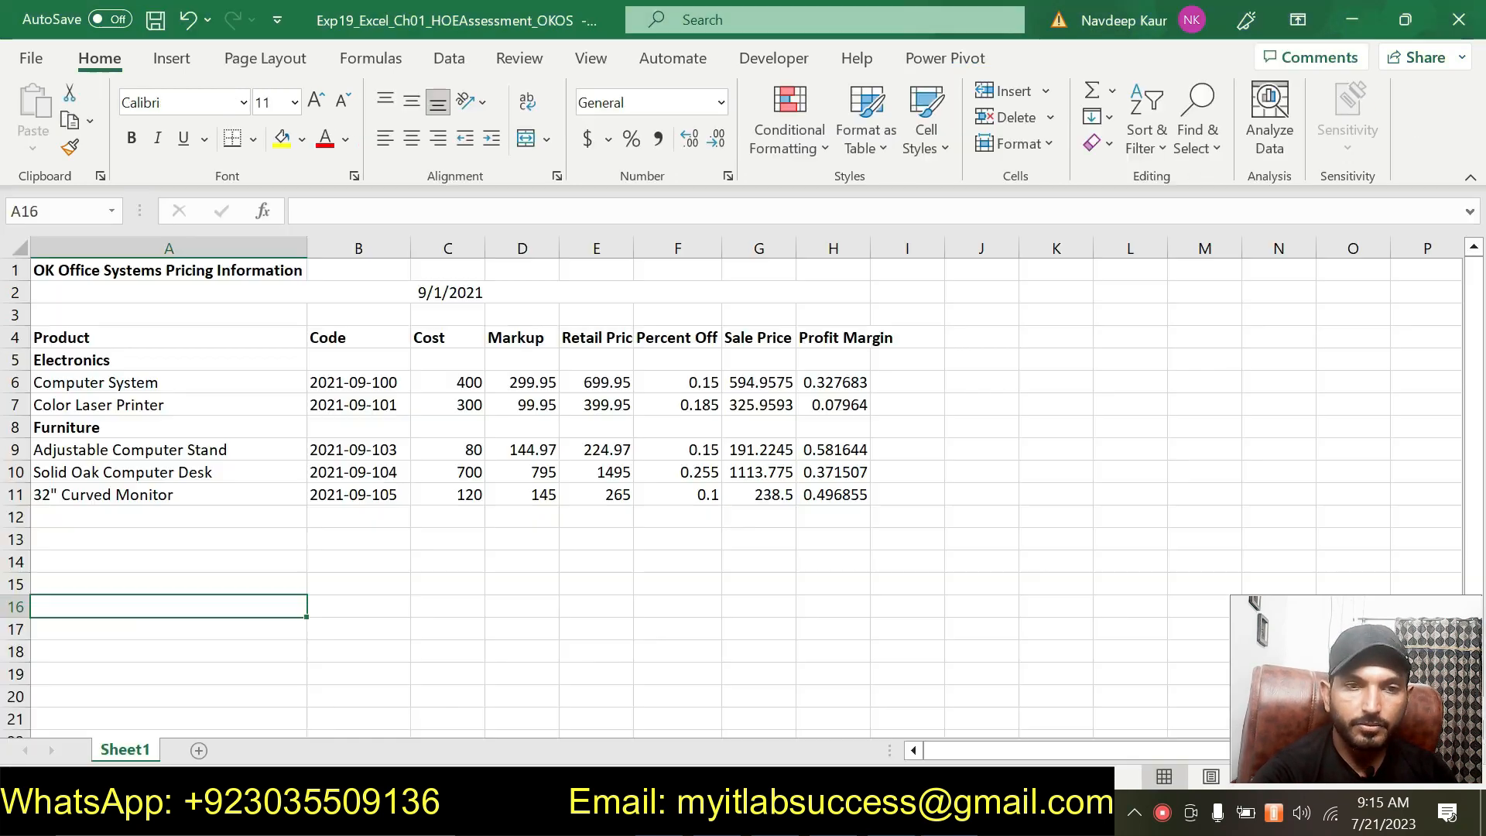
pyautogui.click(208, 246)
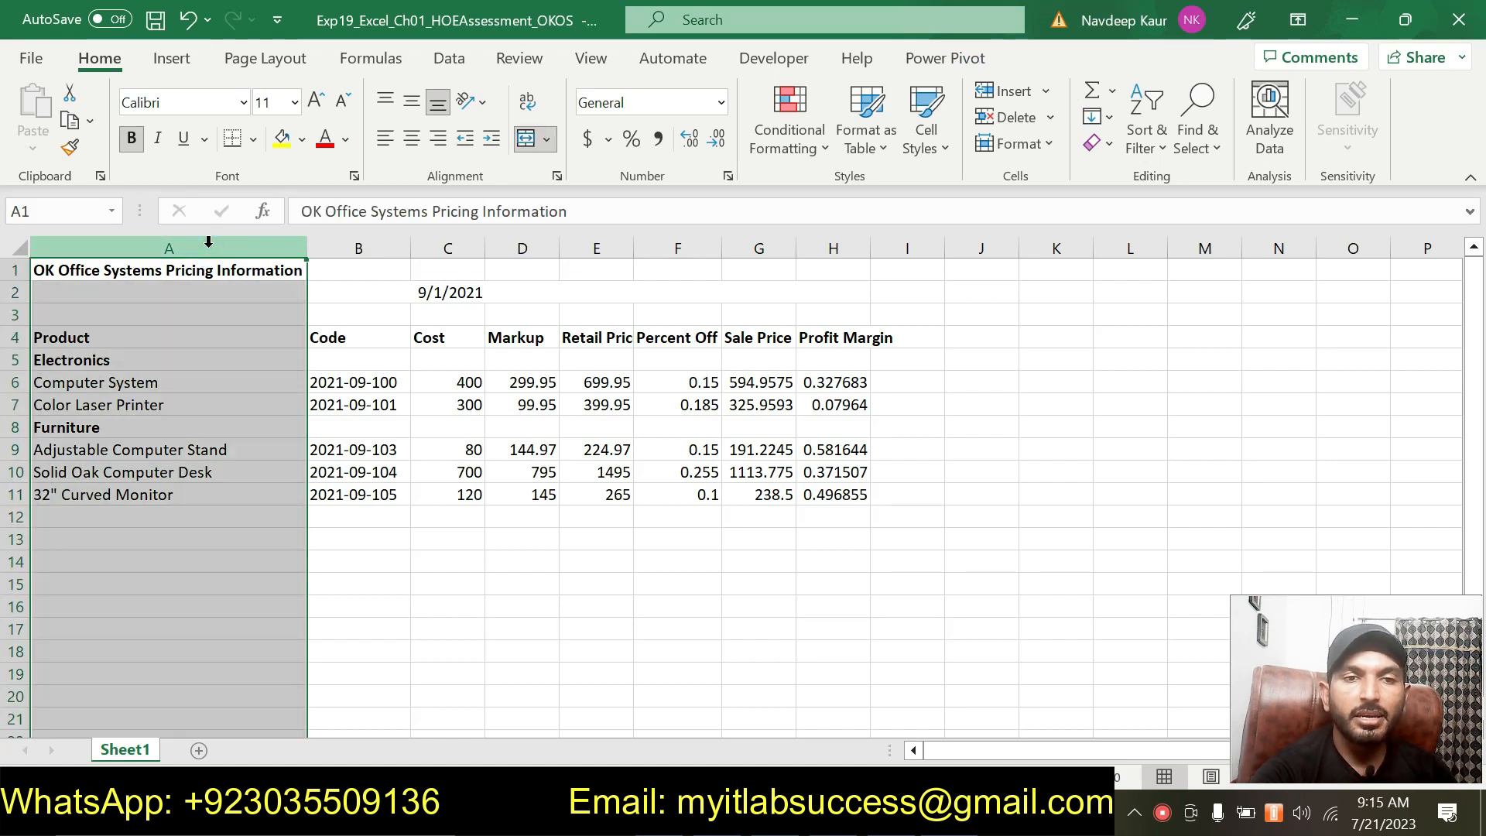
pyautogui.rightClick(208, 242)
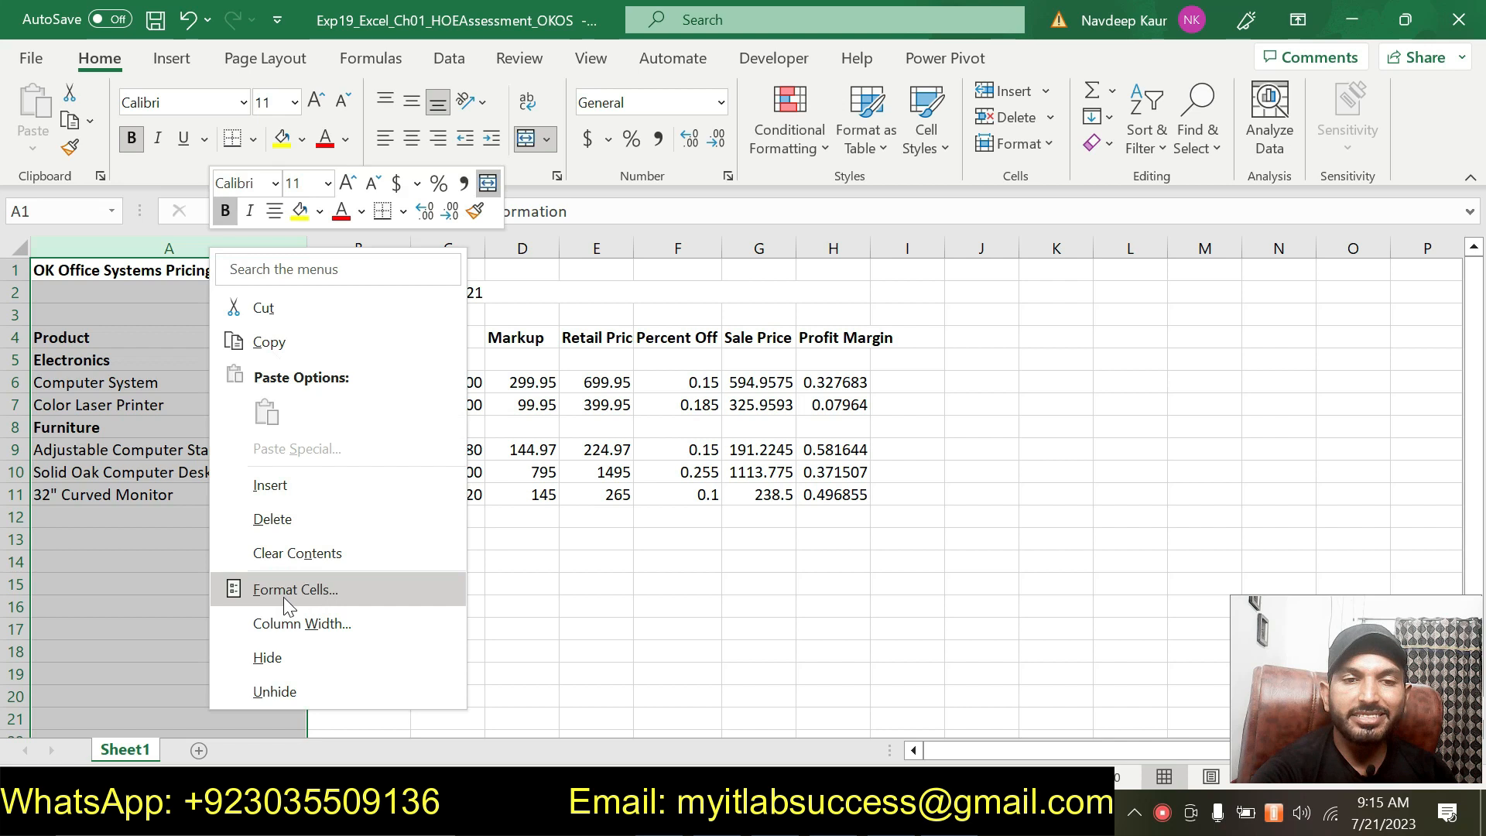
pyautogui.click(303, 624)
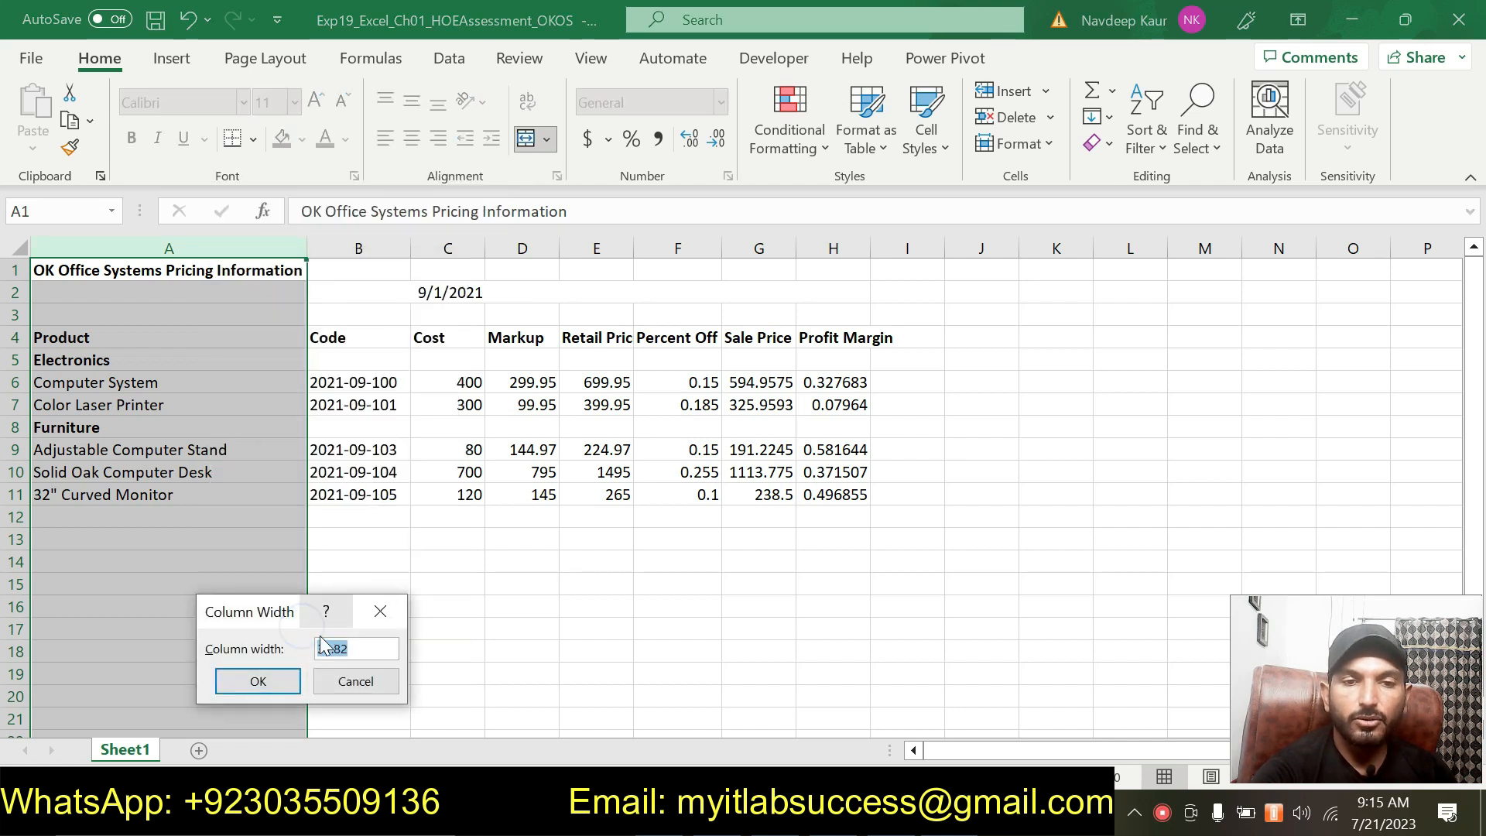
pyautogui.write('28.00')
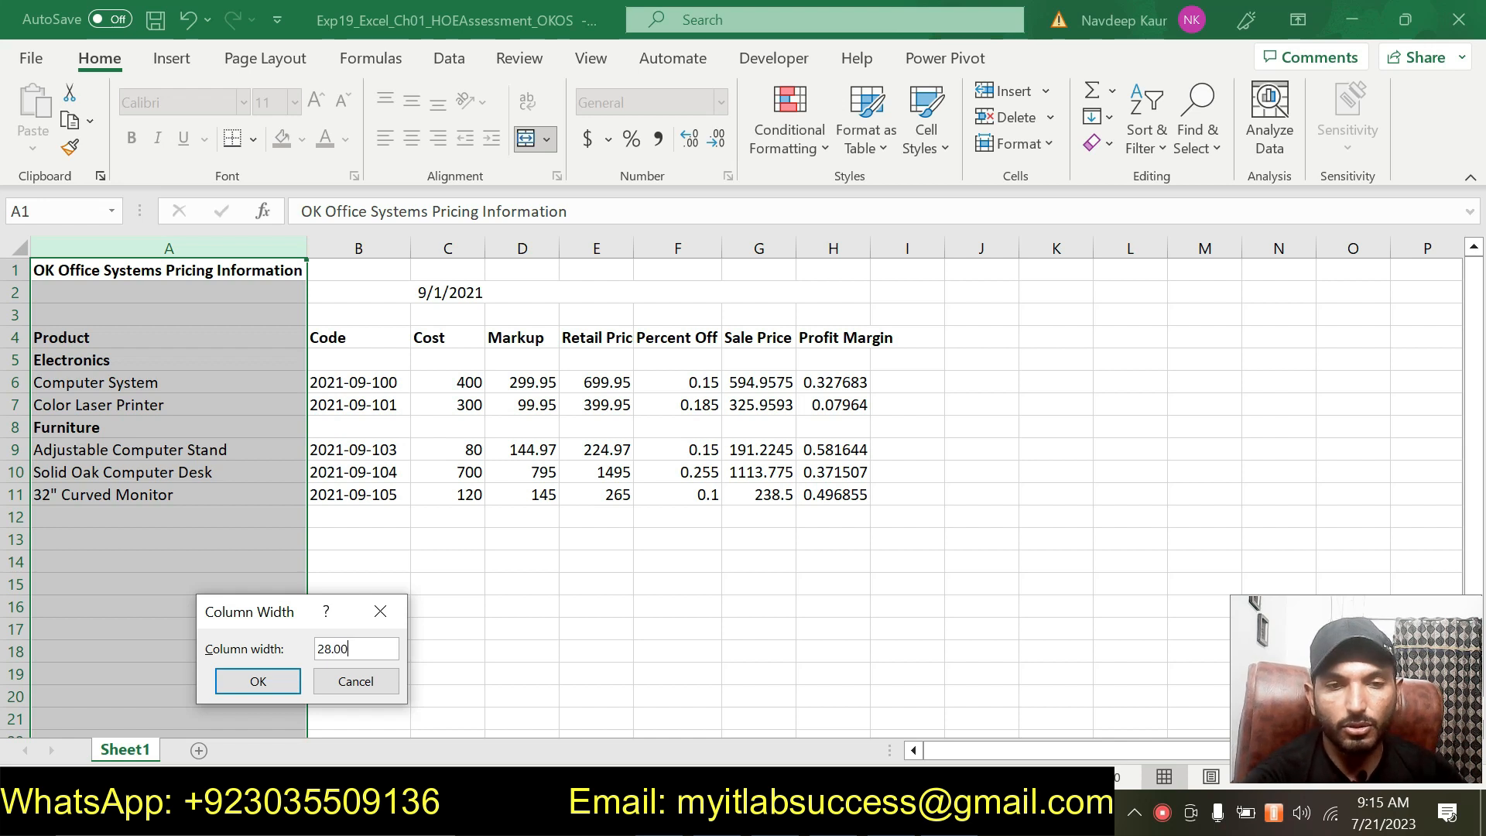
pyautogui.click(255, 687)
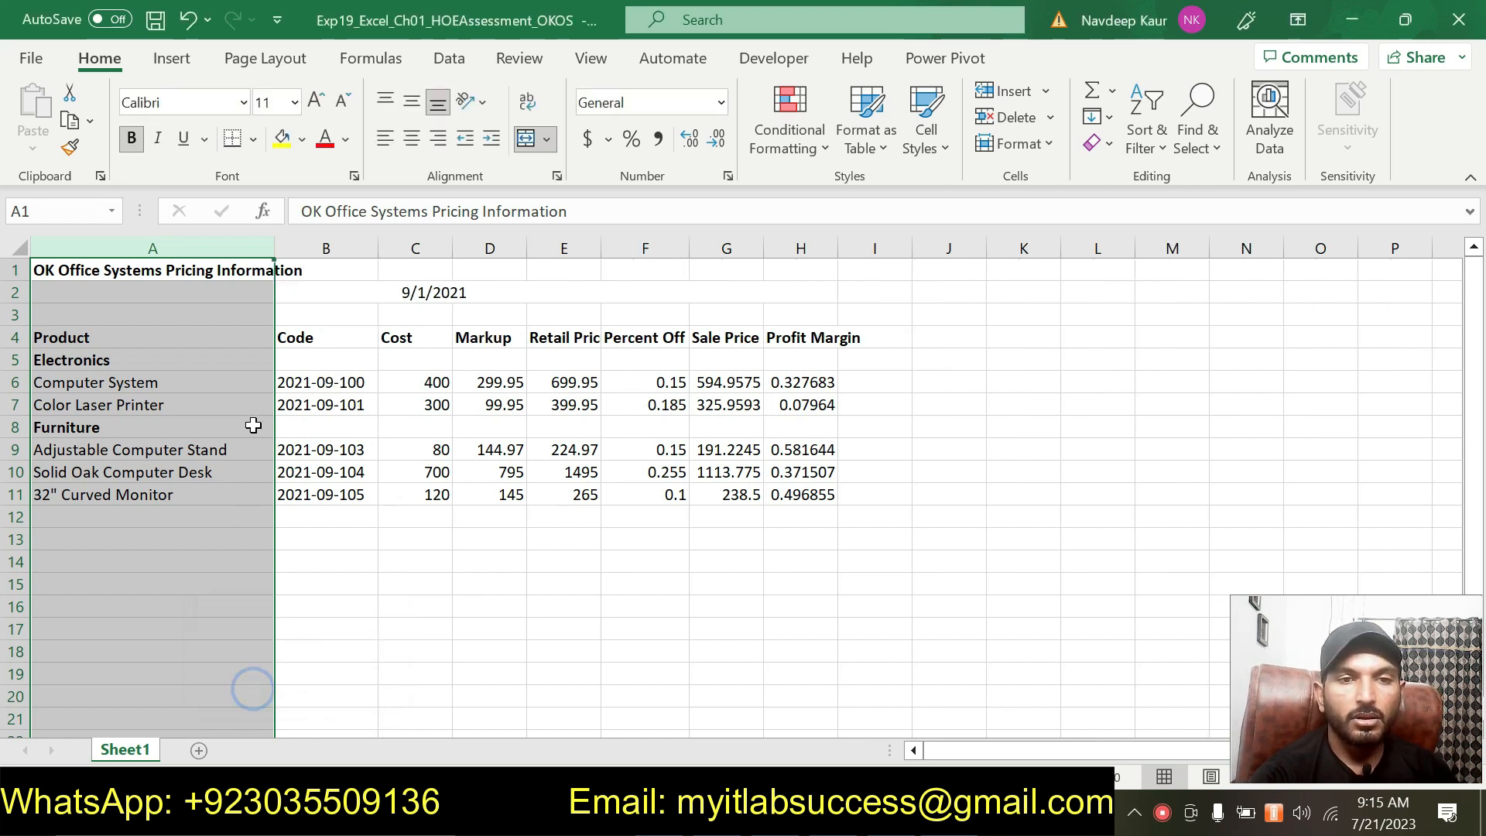
# Check the column width setting of column A.
pyautogui.click(1048, 146)
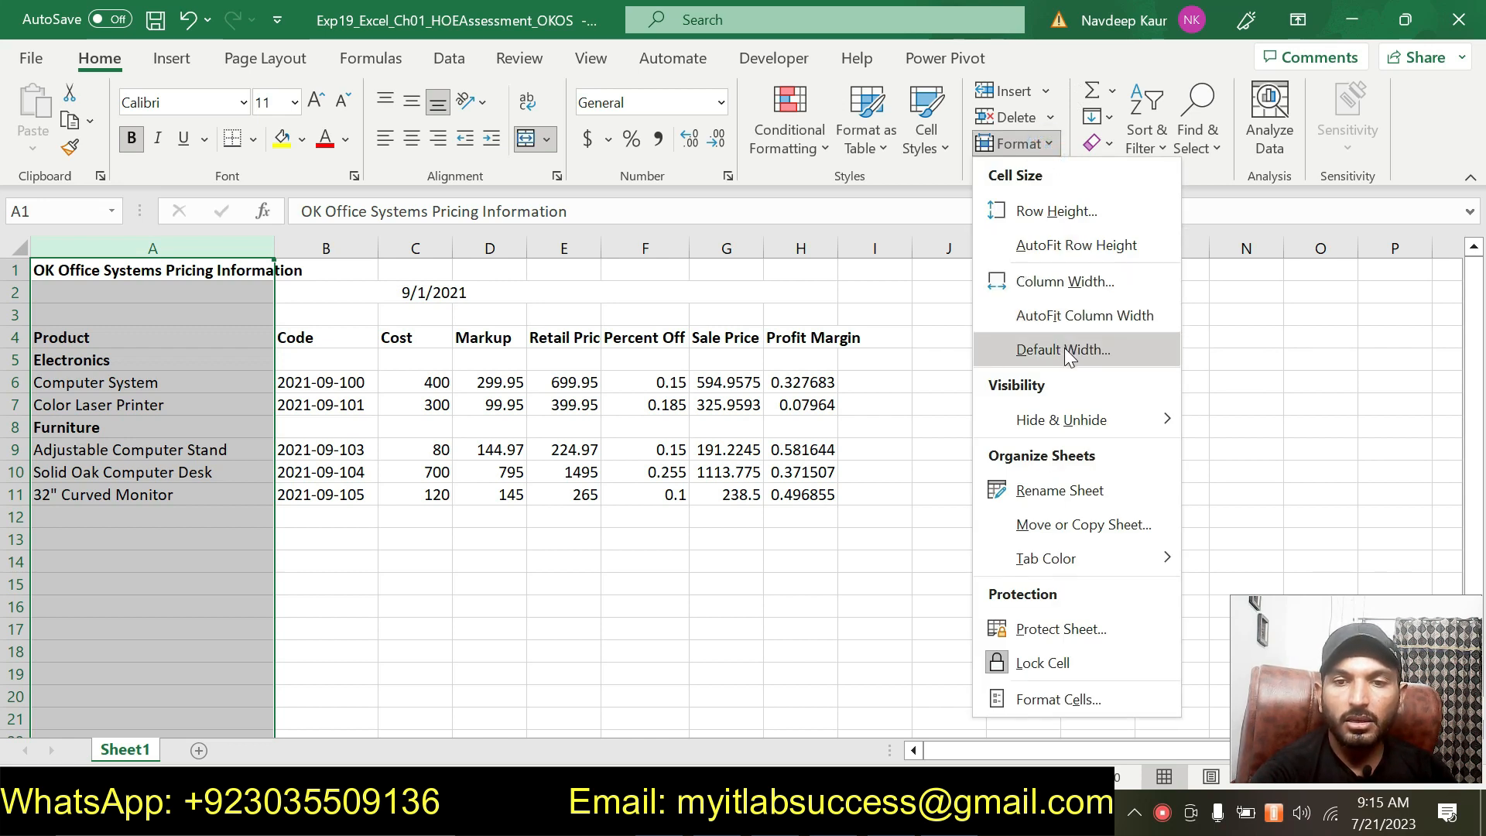
pyautogui.click(1061, 285)
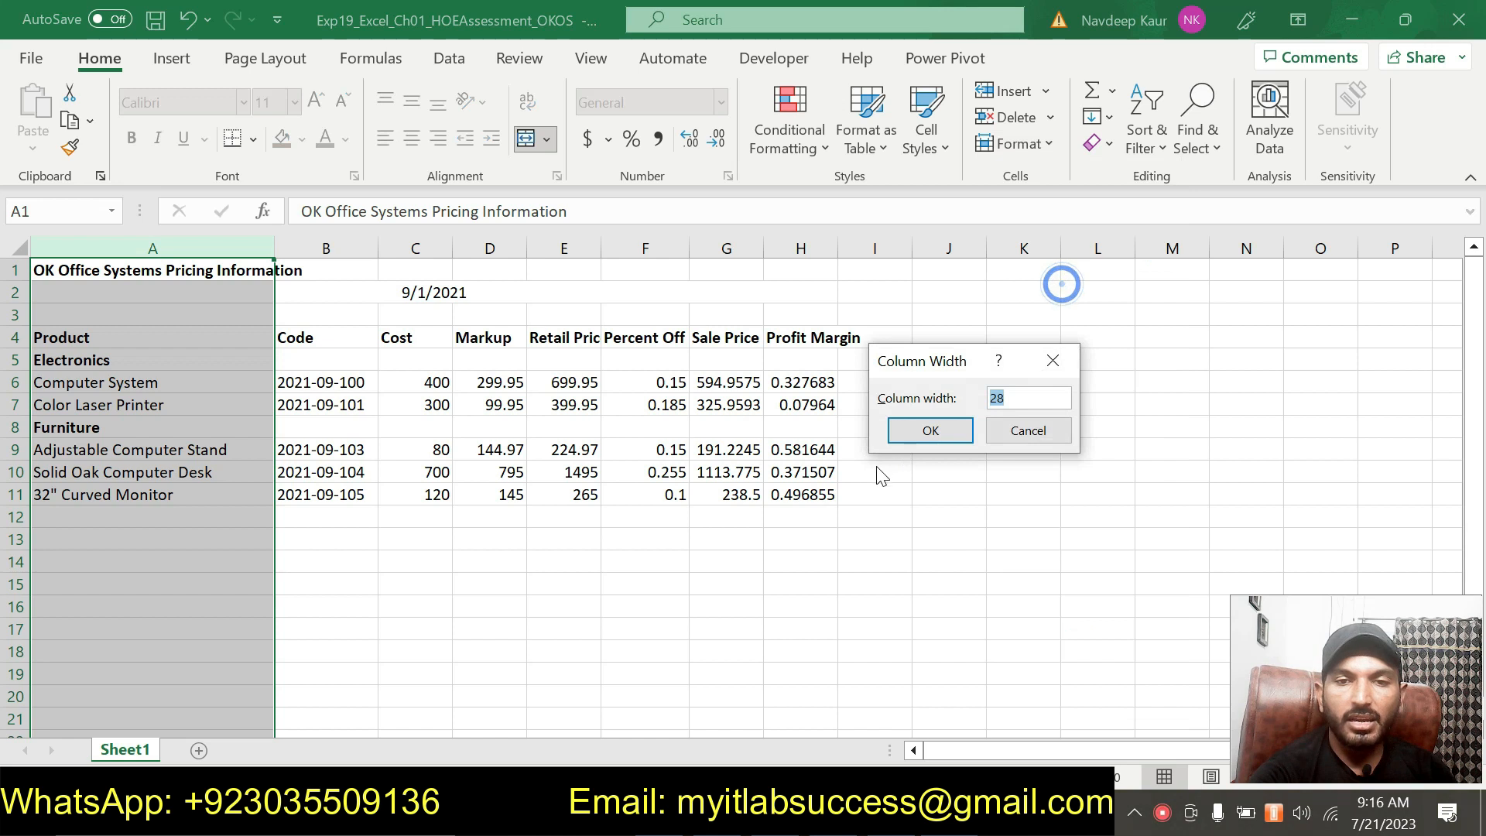
pyautogui.click(930, 430)
pyautogui.click(726, 605)
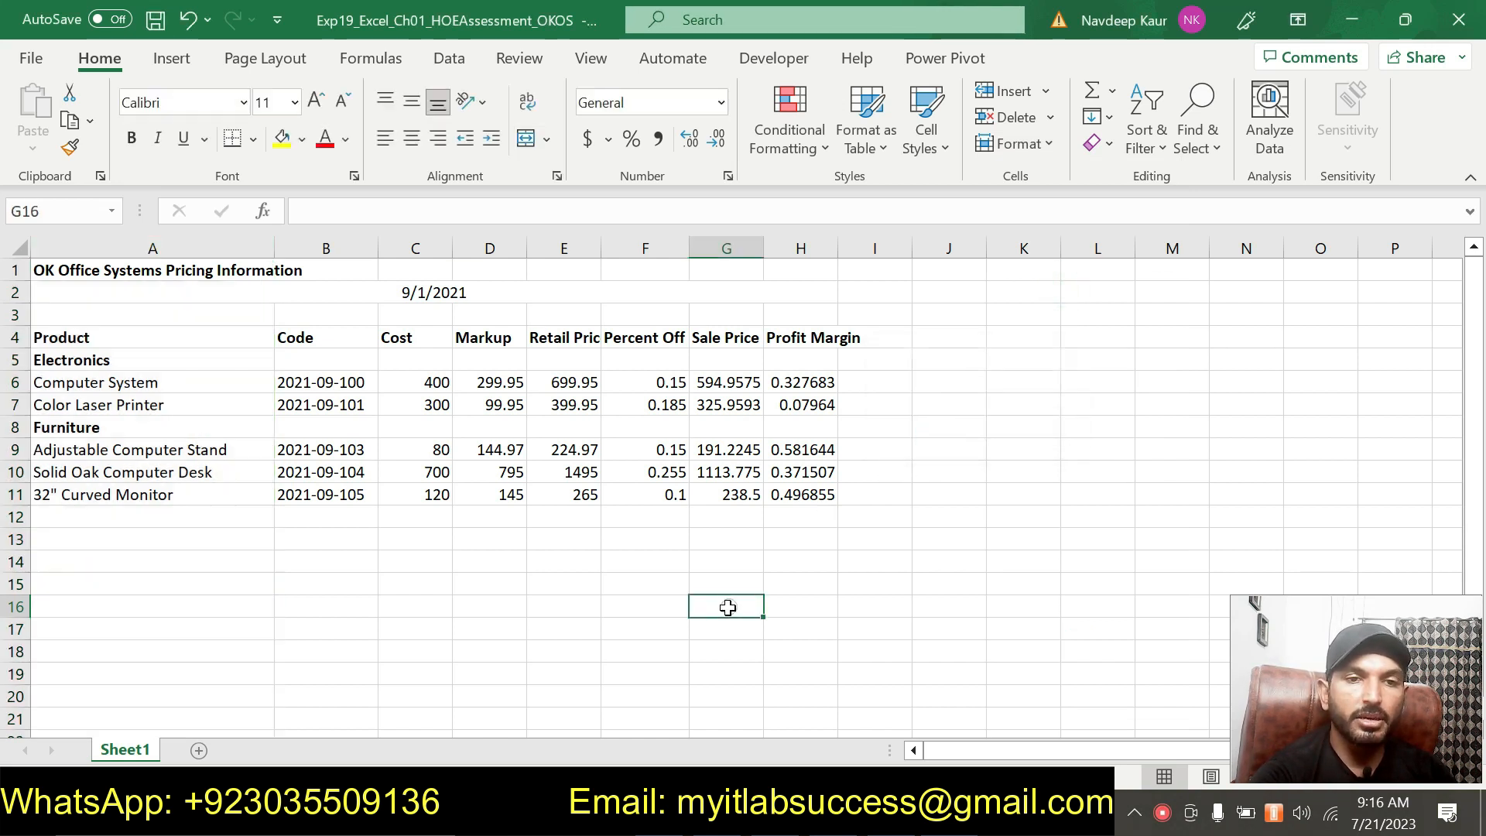
# Remove the green highlight from the step 10 instructions in the instructions document.
pyautogui.hotkey('alt', 'Tab')
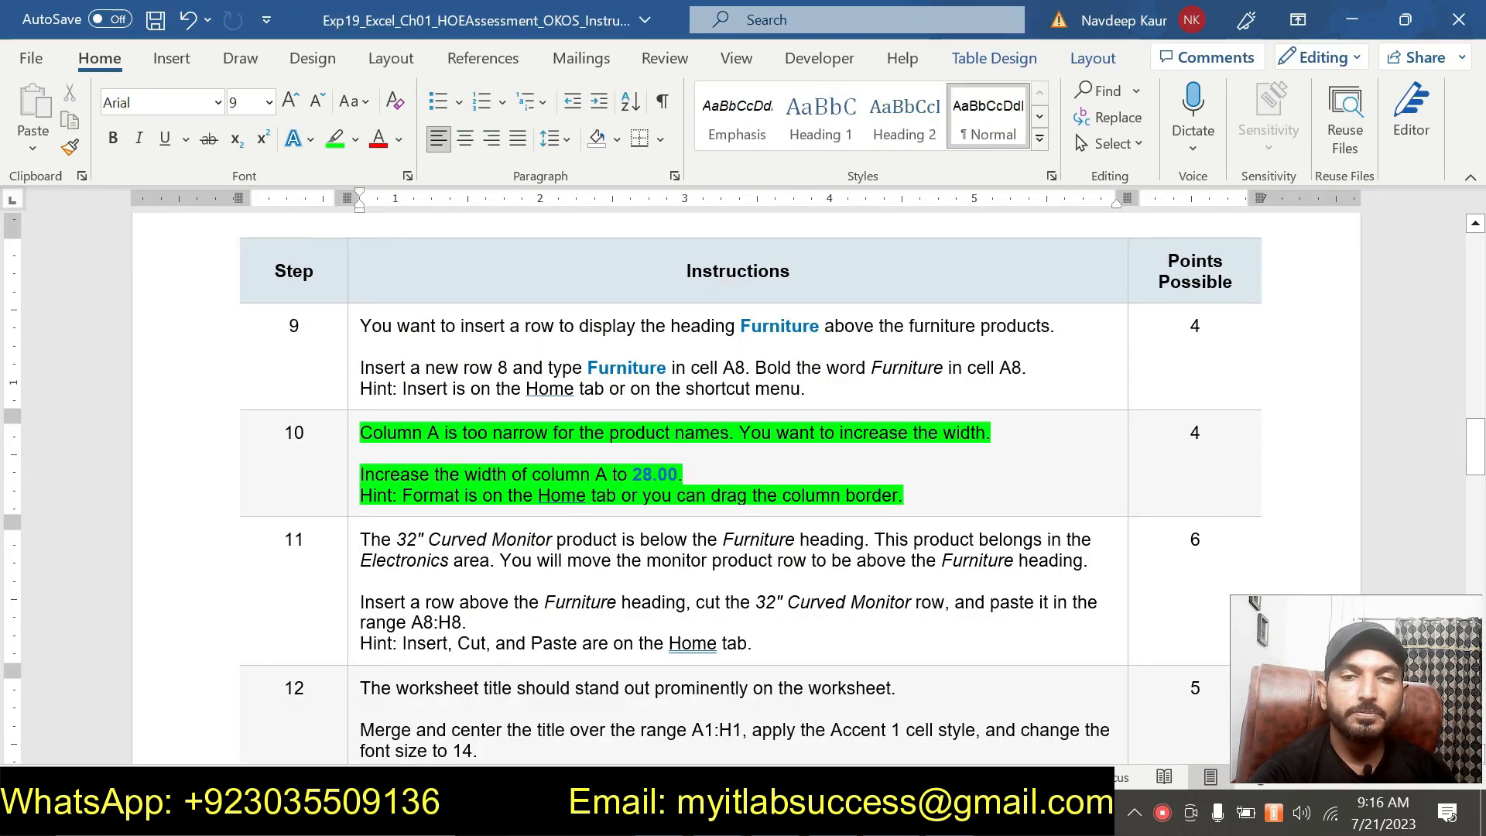
pyautogui.moveTo(920, 494); pyautogui.dragTo(387, 437)
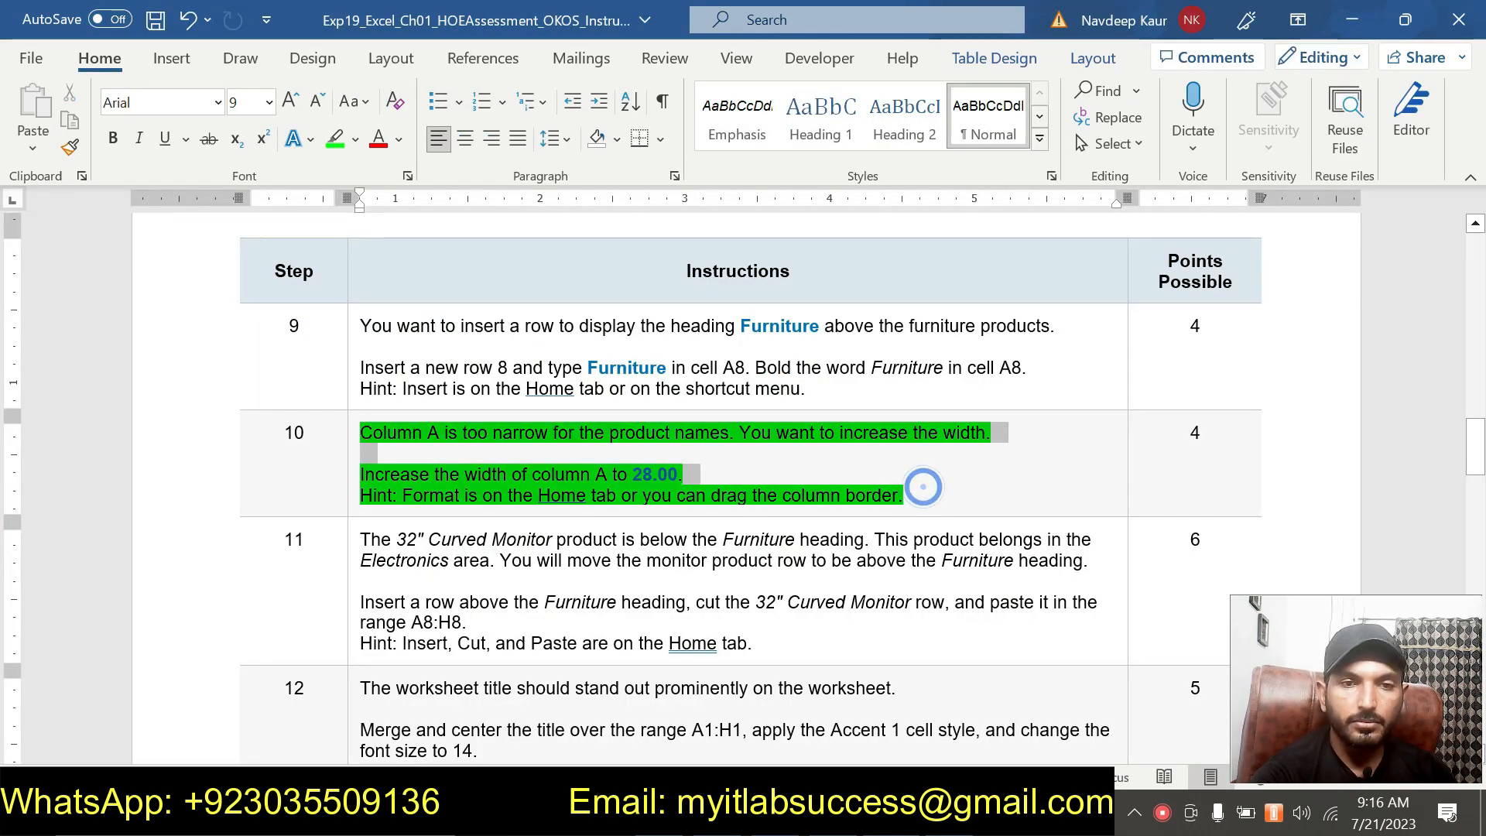
pyautogui.click(951, 495)
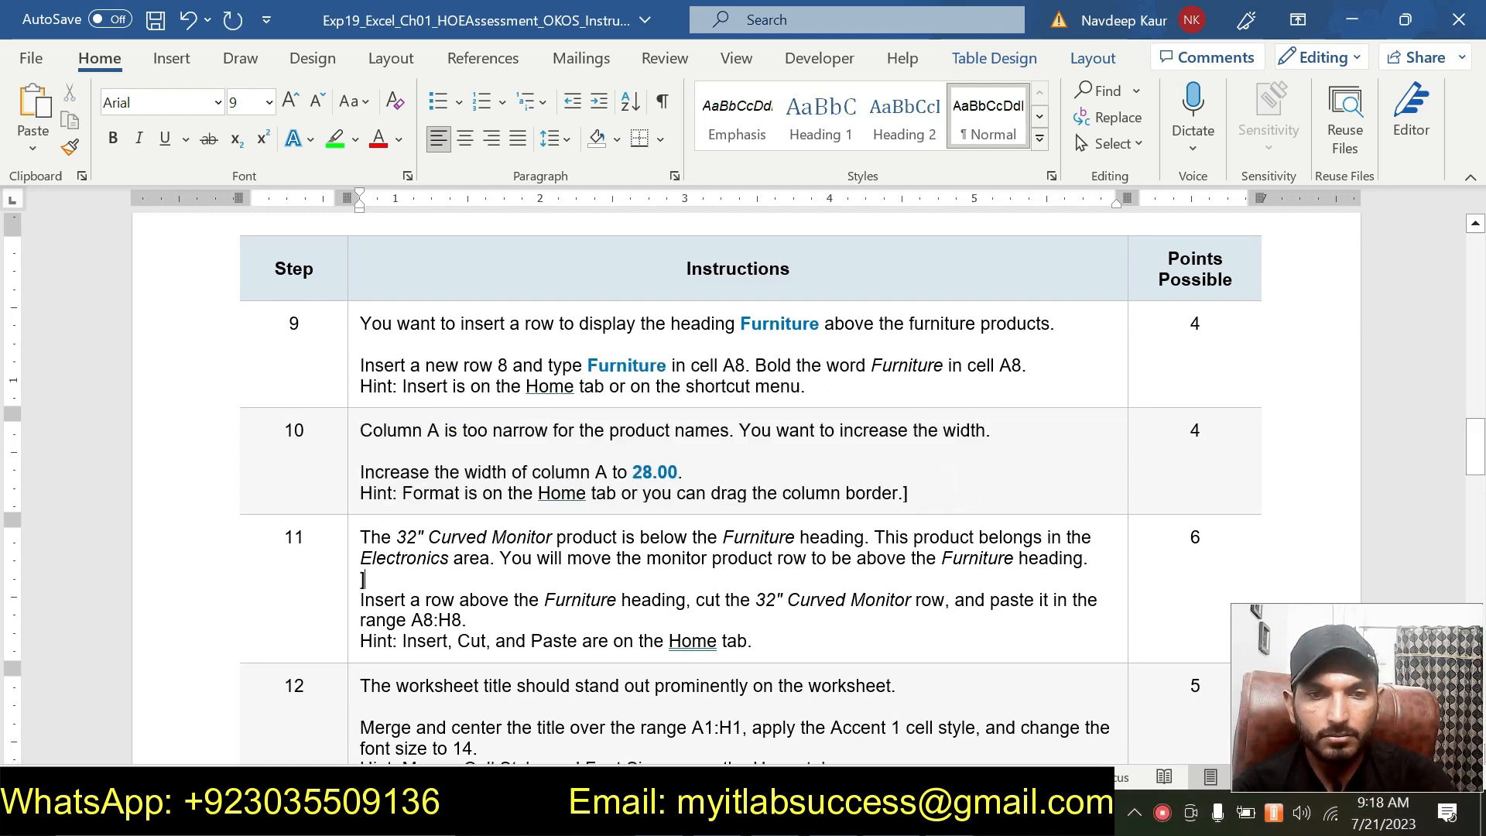
# Highlight the step 11 instructions in green in the instructions document.
pyautogui.moveTo(794, 639); pyautogui.dragTo(447, 536)
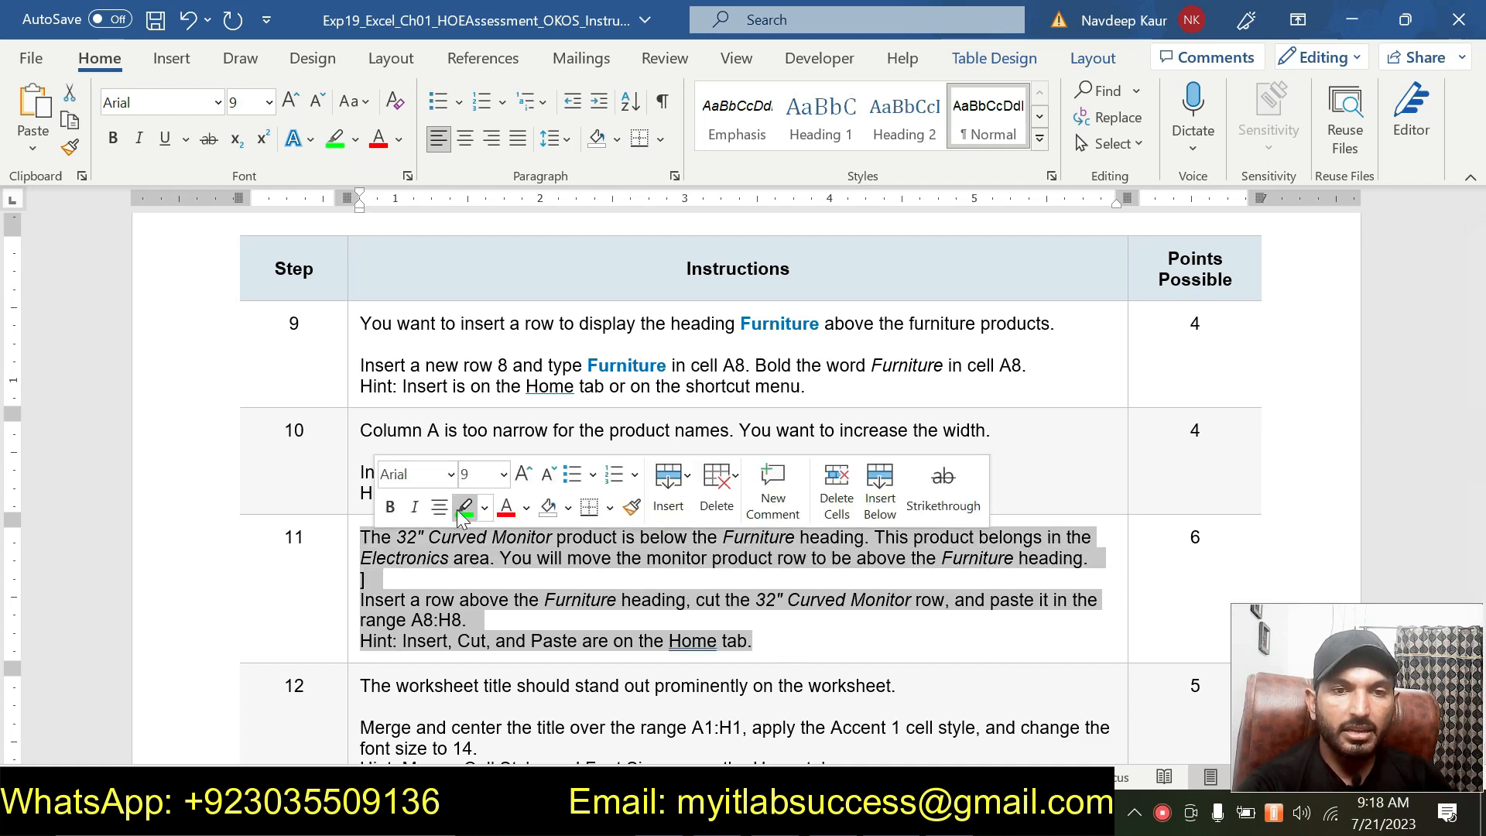
pyautogui.click(465, 507)
pyautogui.scroll(-2, 637, 609)
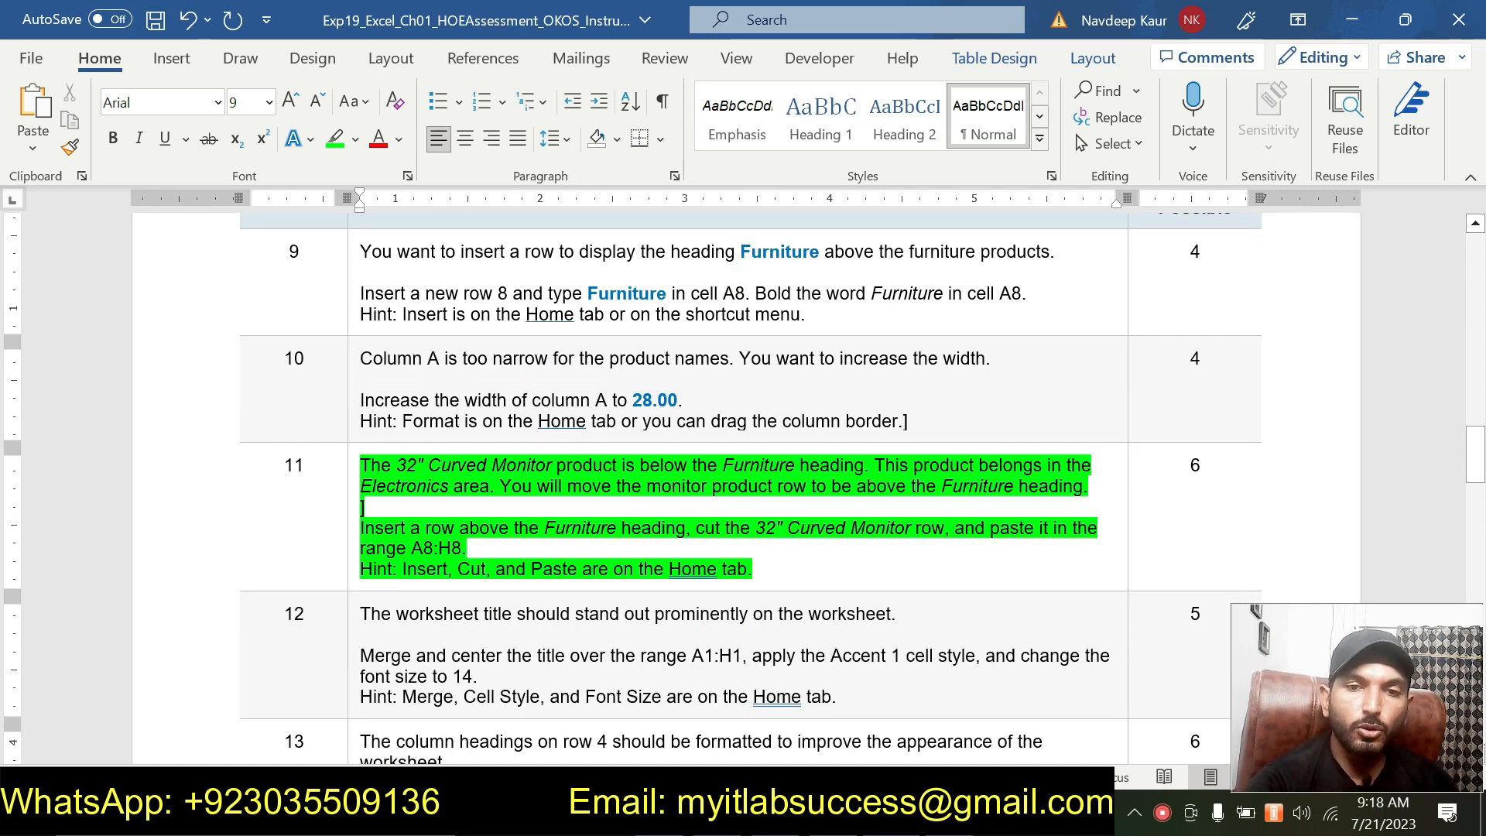
# Compare the 32" Curved Monitor row in the worksheet with the step 11 instructions.
pyautogui.hotkey('alt', 'Tab')
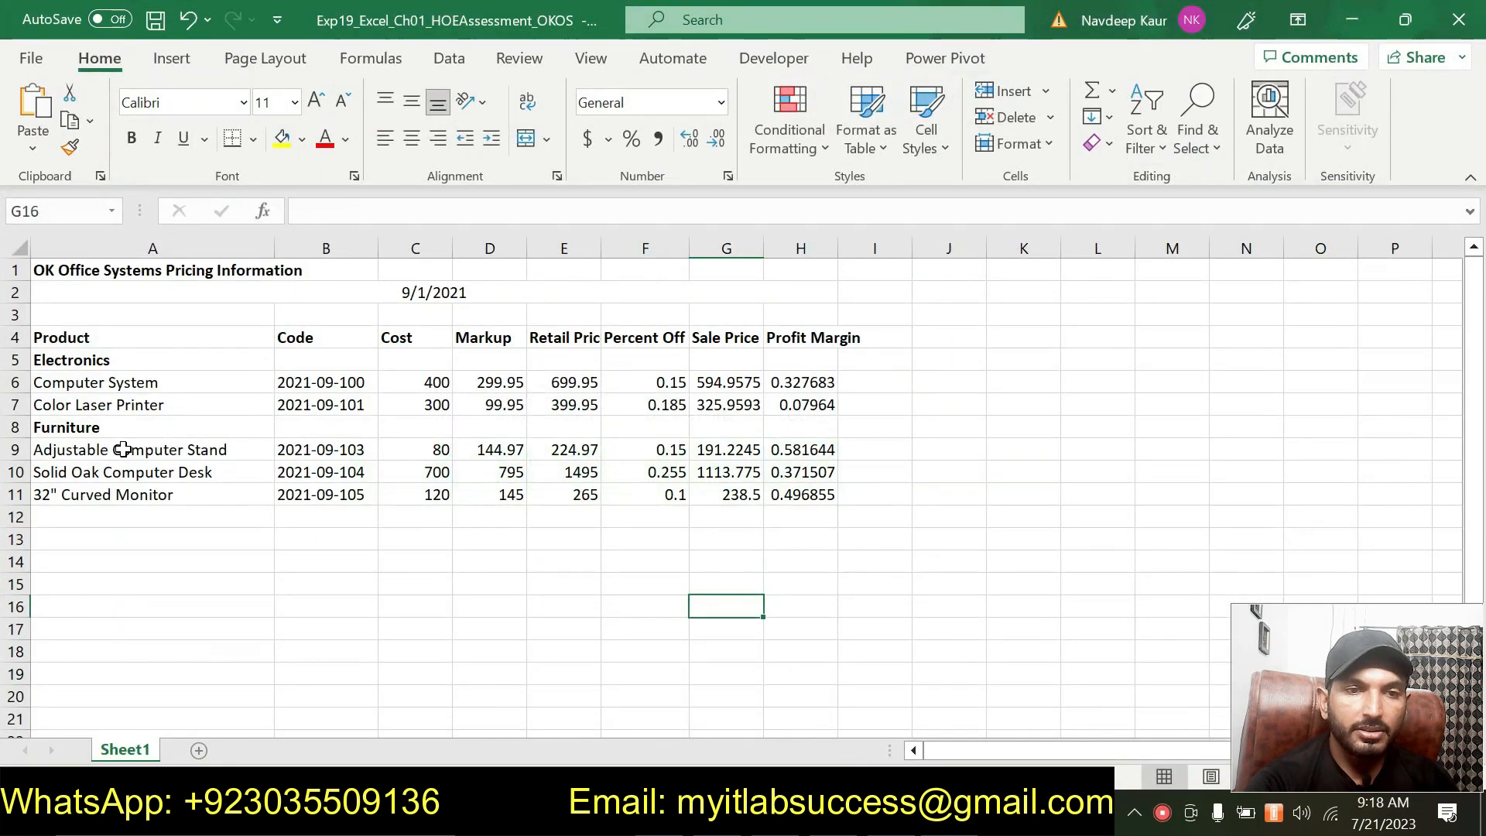
pyautogui.click(111, 495)
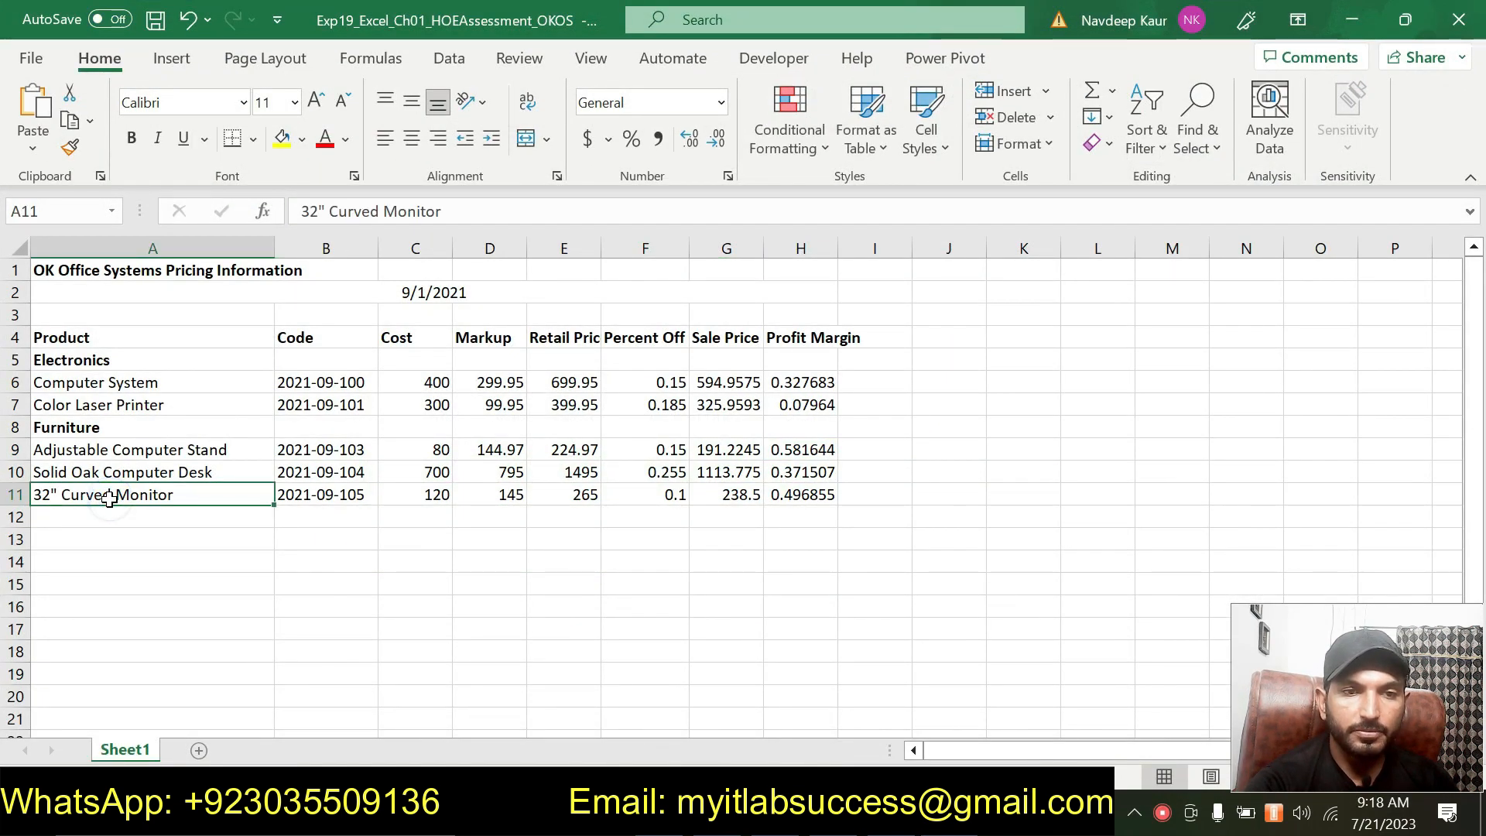
pyautogui.hotkey('alt', 'Tab')
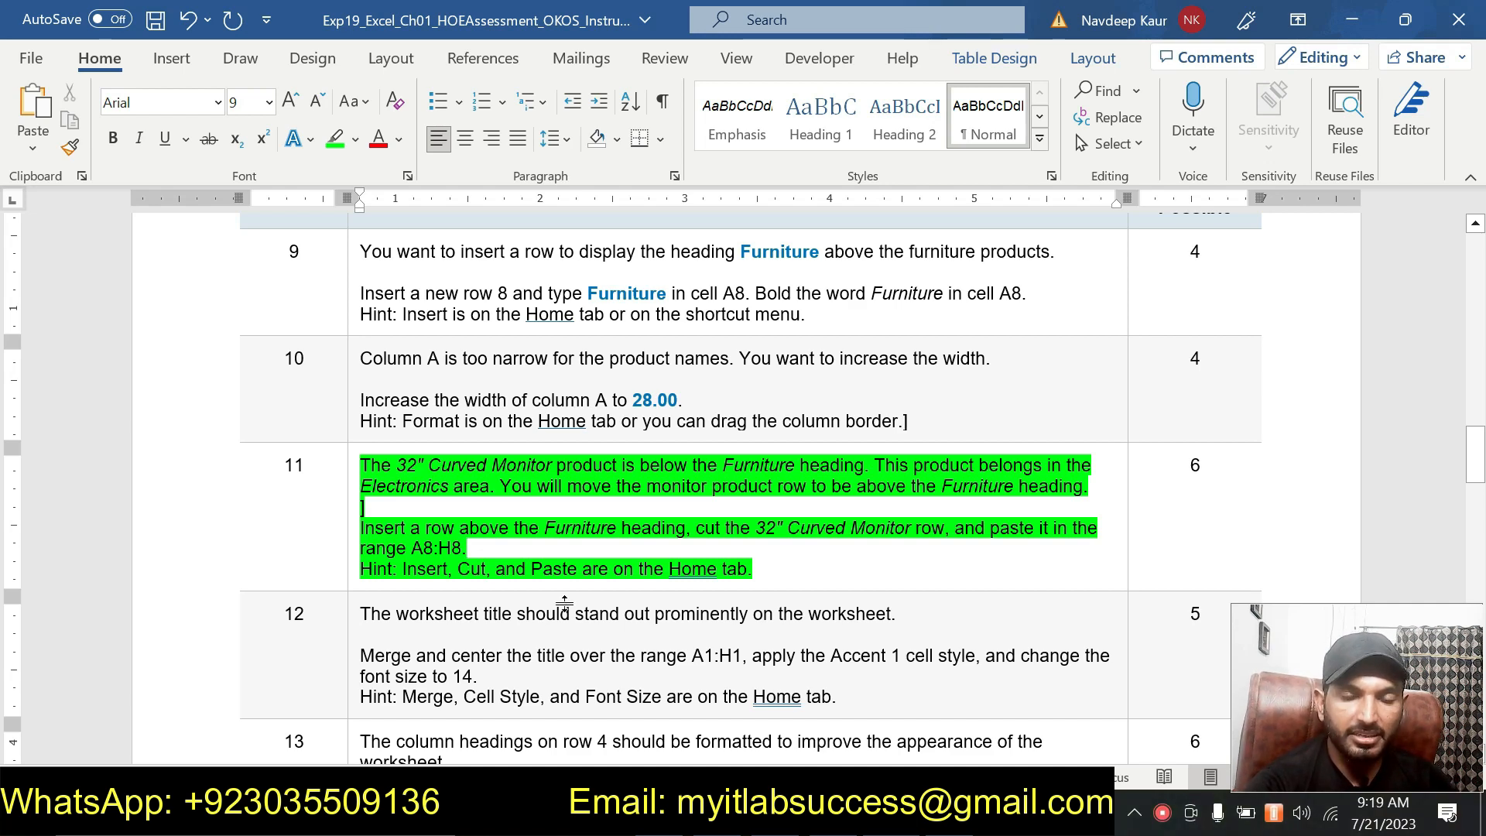
pyautogui.hotkey('alt', 'Tab')
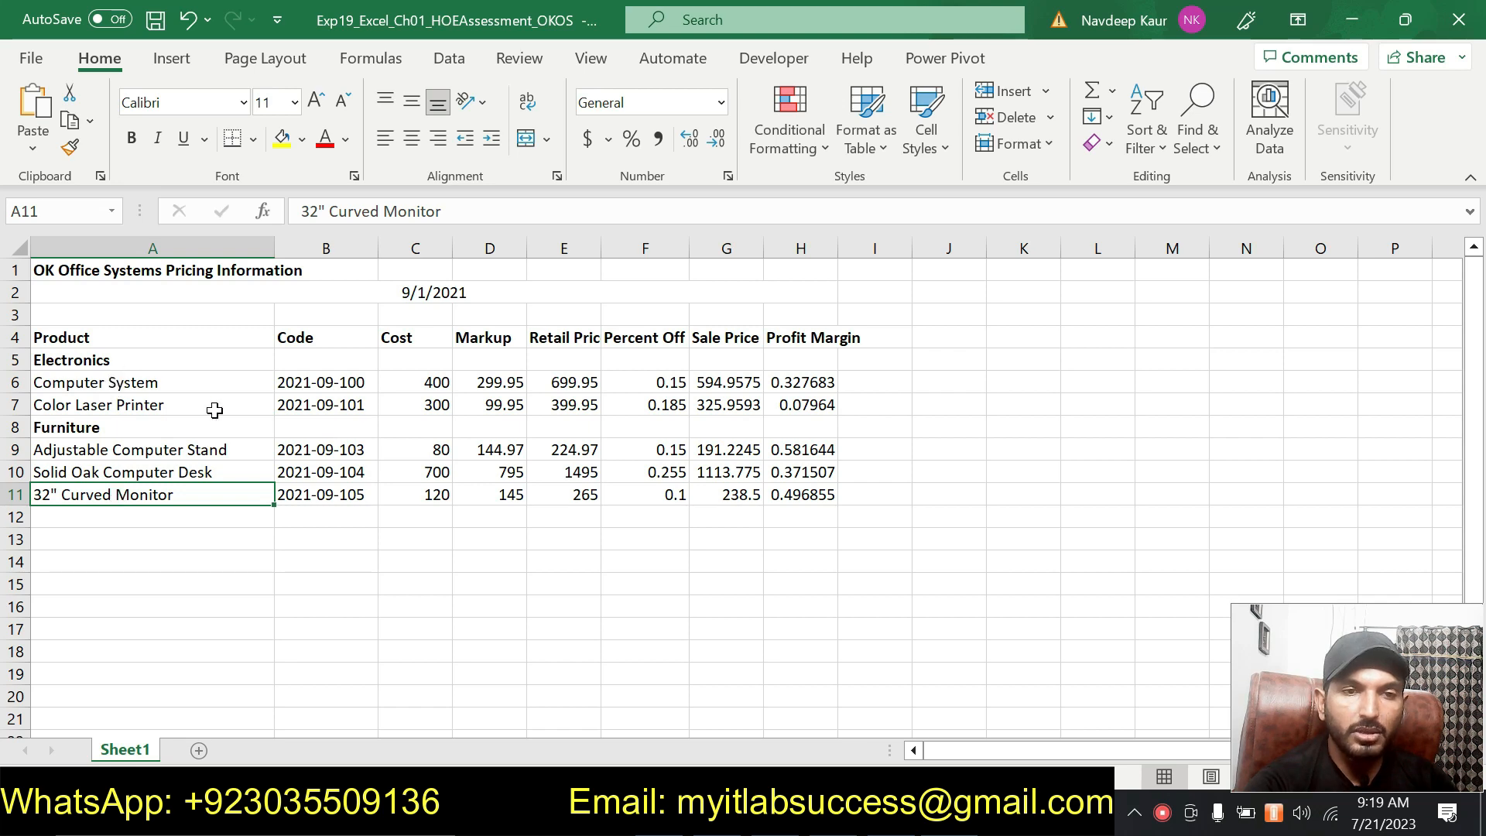
pyautogui.hotkey('alt', 'Tab')
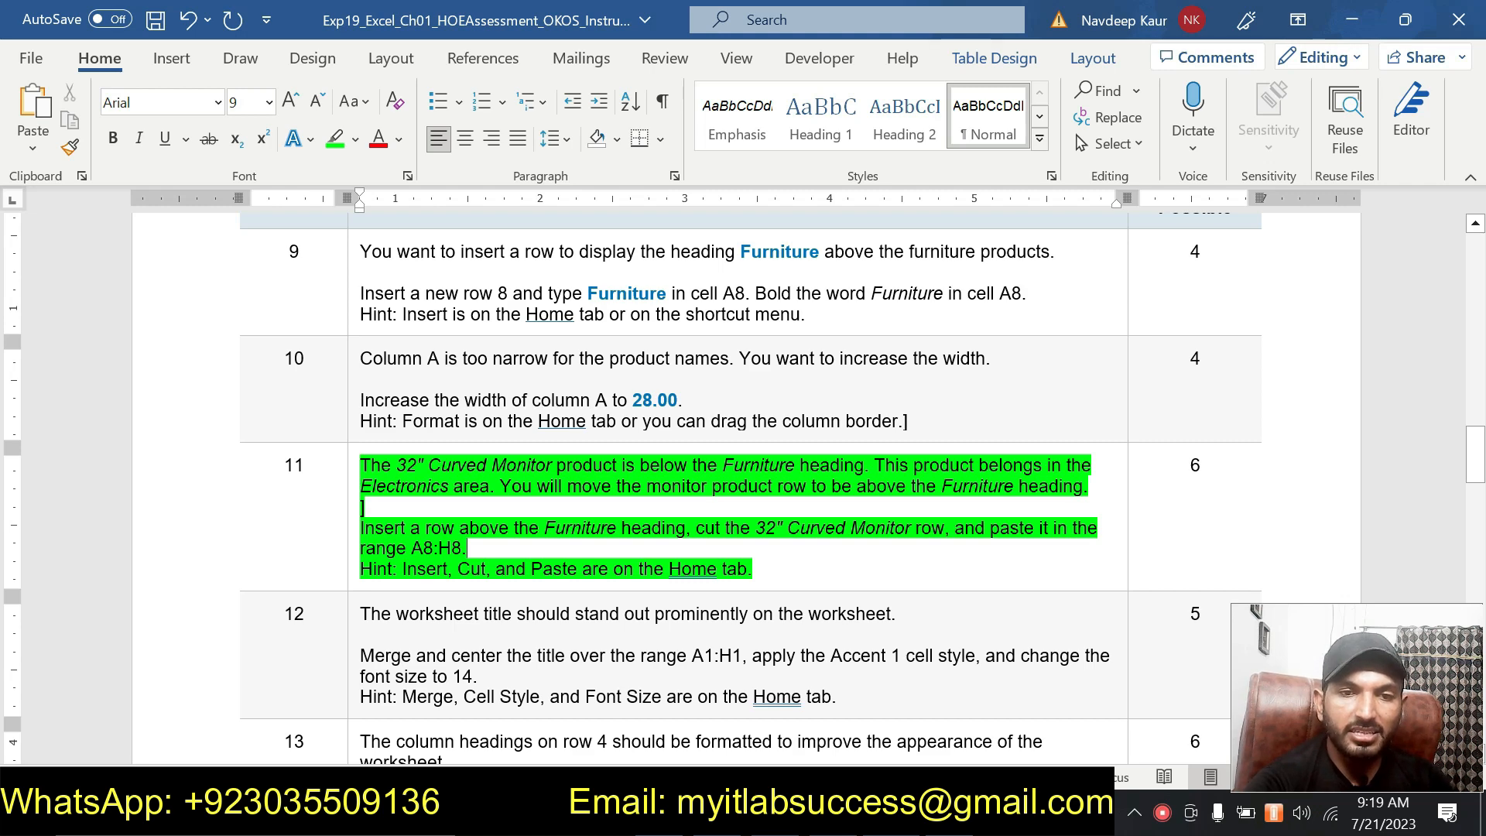
pyautogui.click(983, 709)
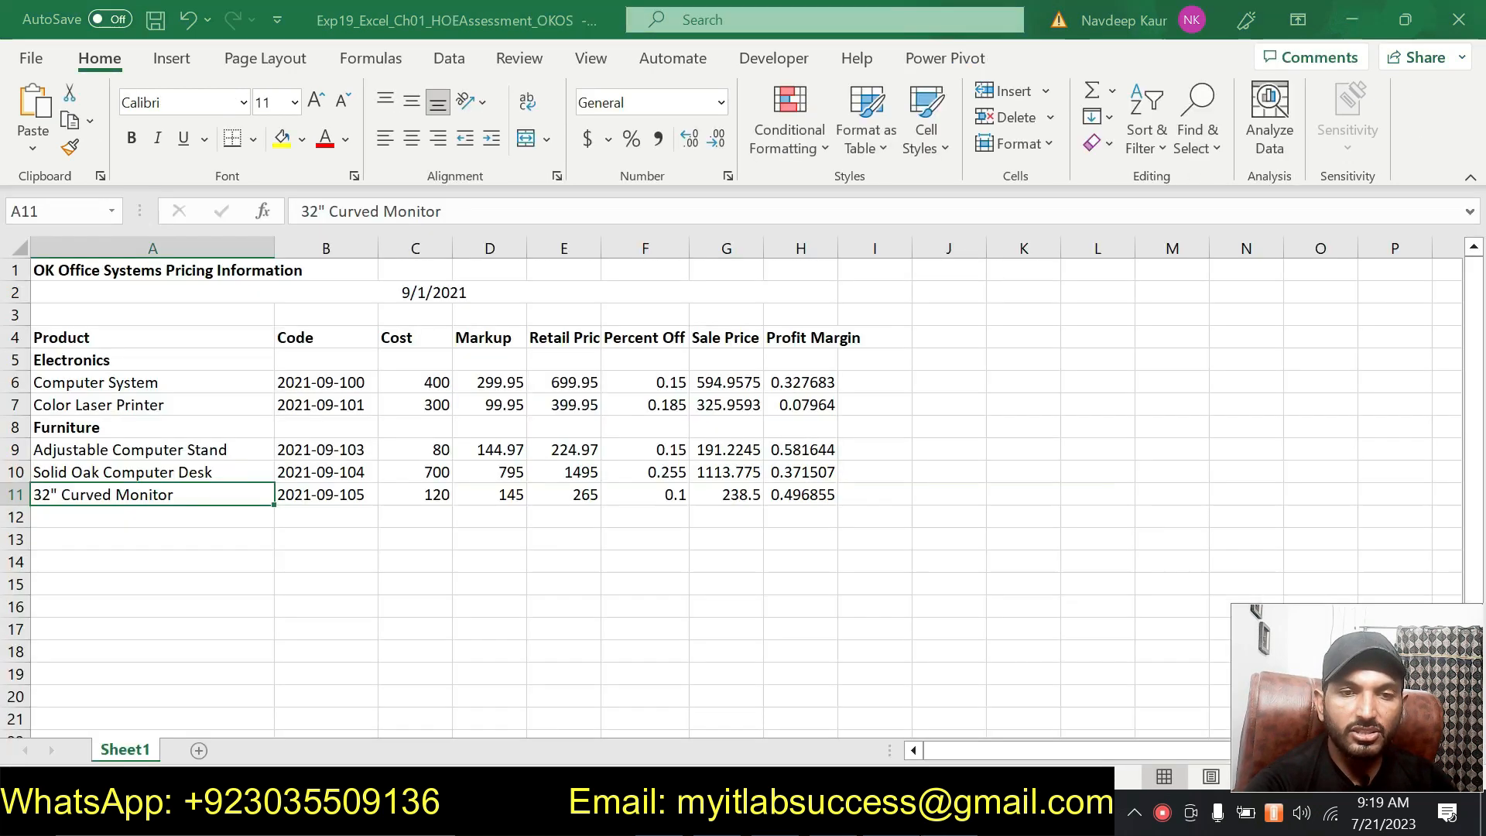
# Insert a new blank row 8 above the Furniture heading in the worksheet.
pyautogui.rightClick(16, 427)
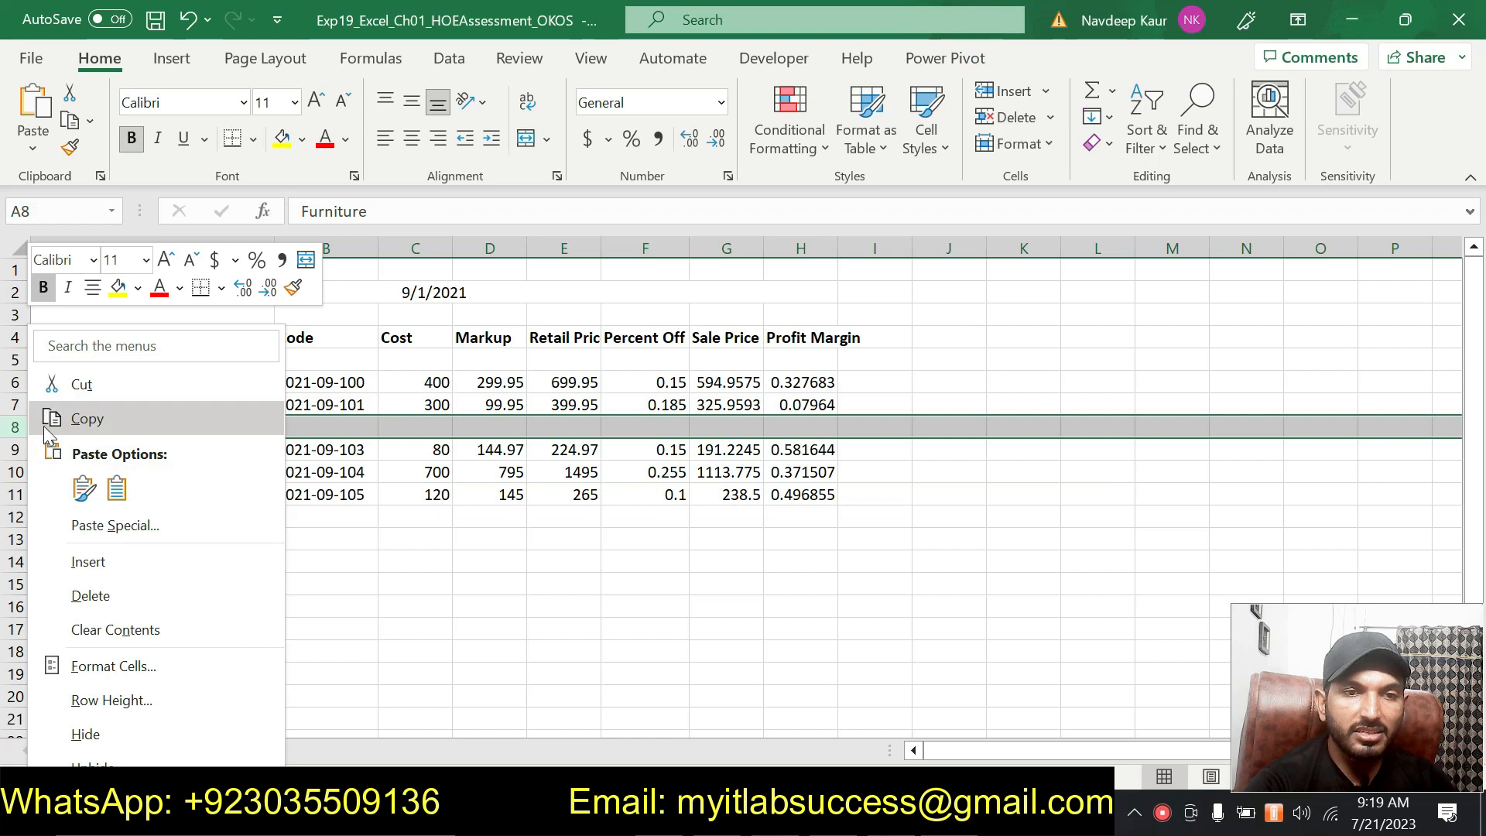
pyautogui.press('Escape')
pyautogui.hotkey('ctrl', 'shift', '+')
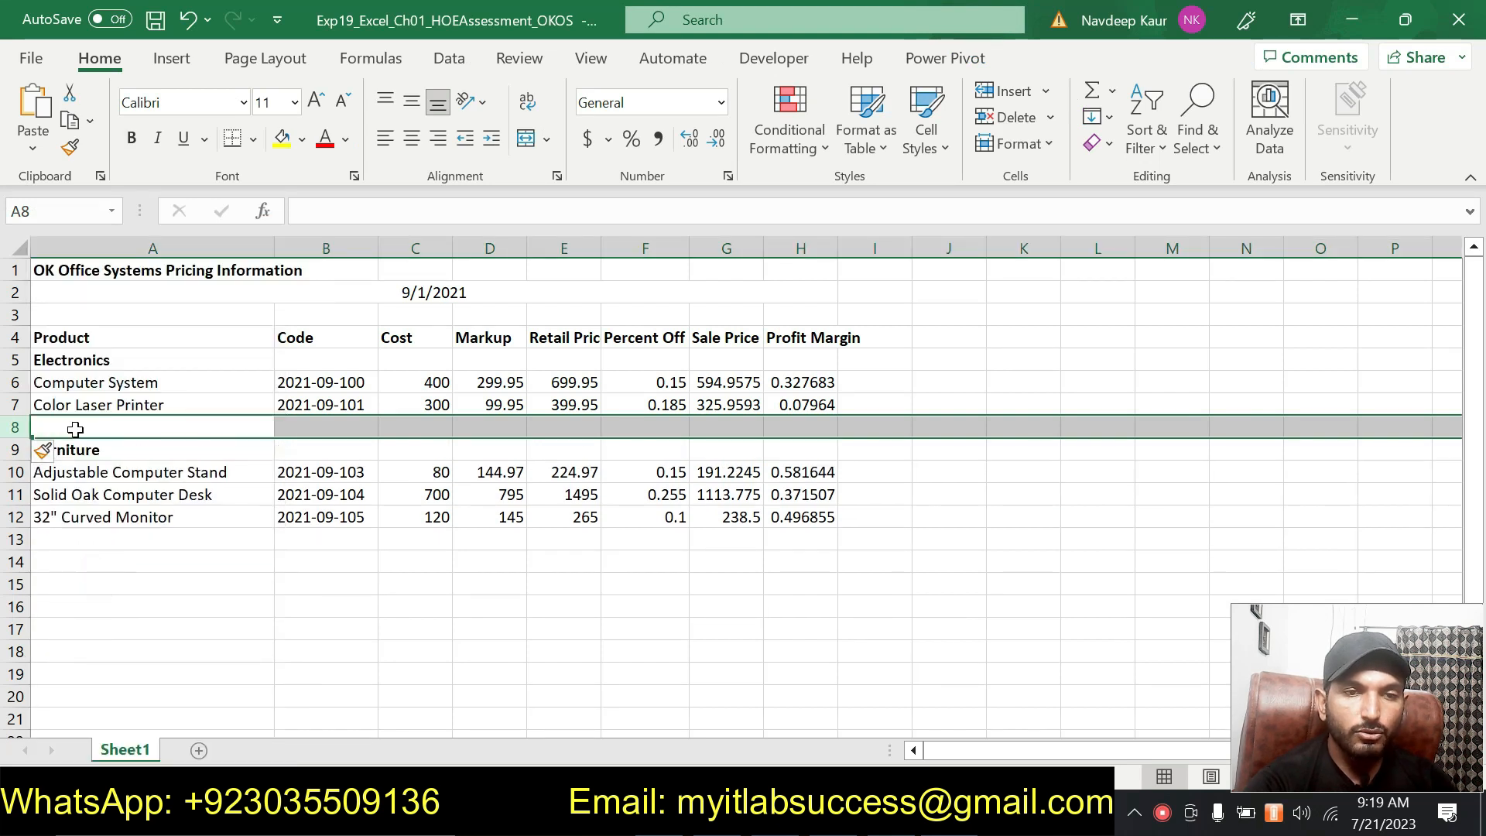
pyautogui.click(76, 427)
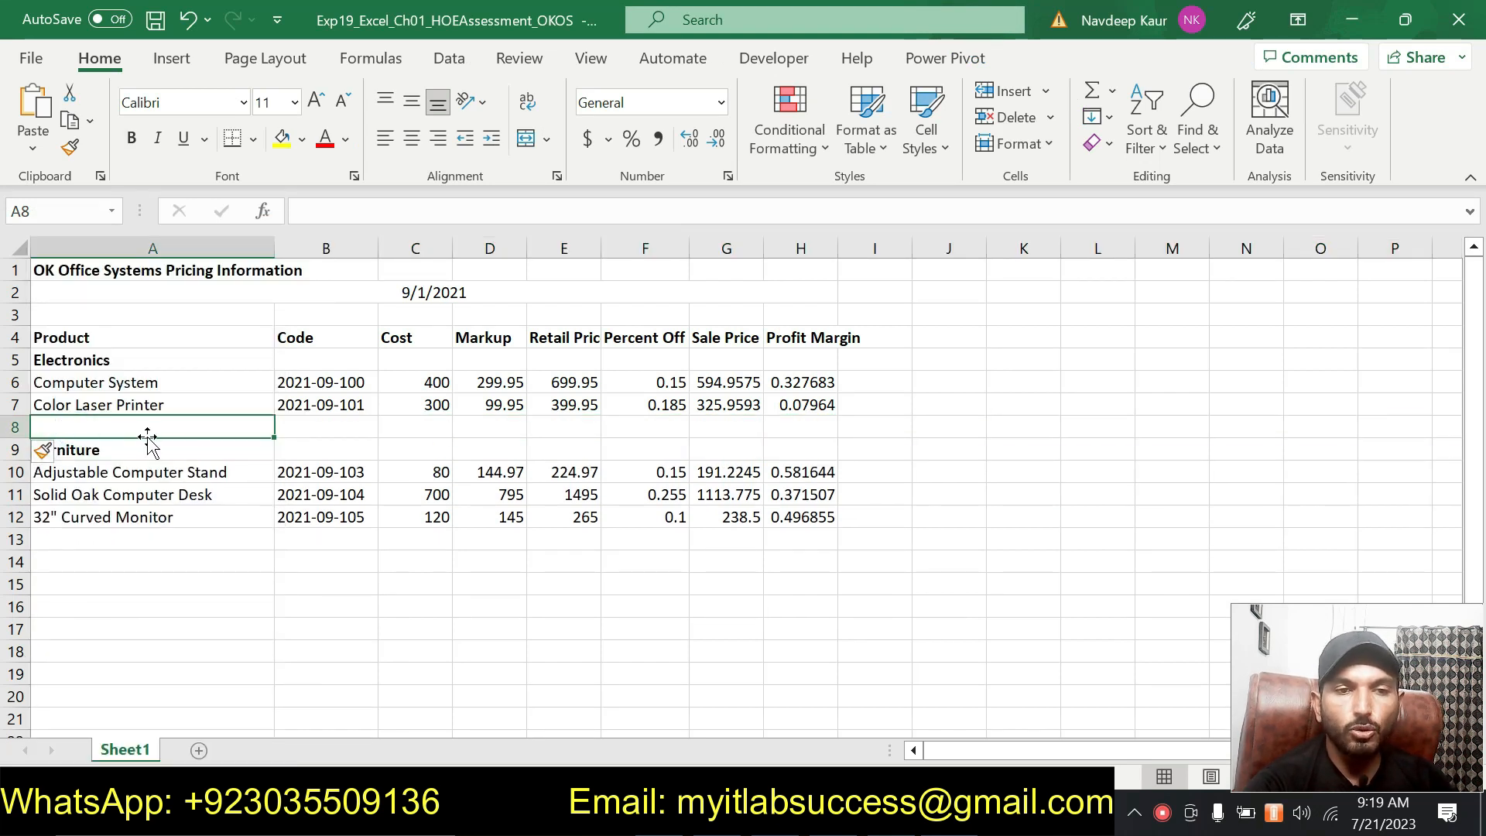
pyautogui.click(228, 641)
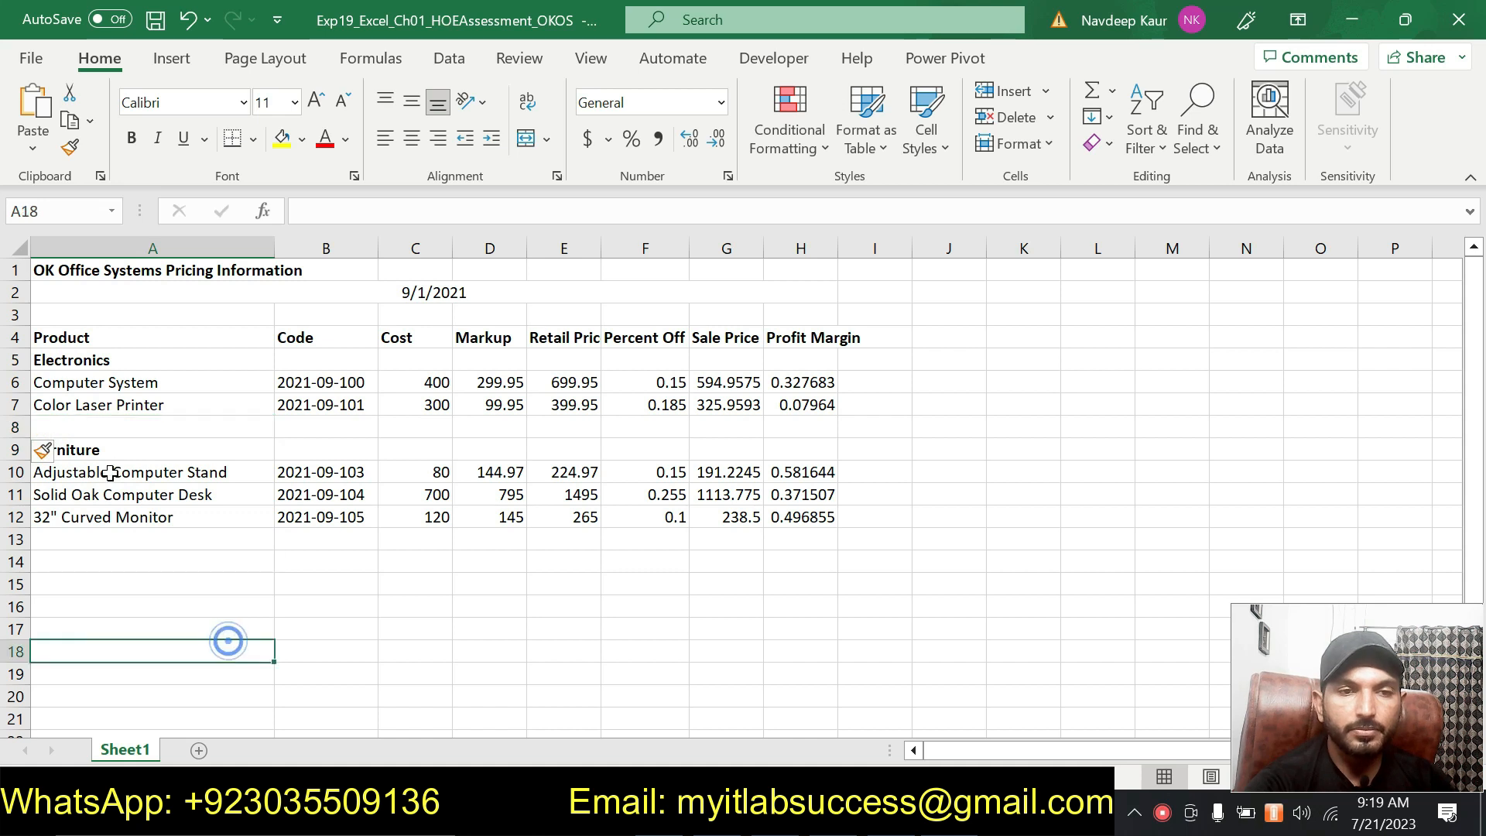
pyautogui.click(99, 451)
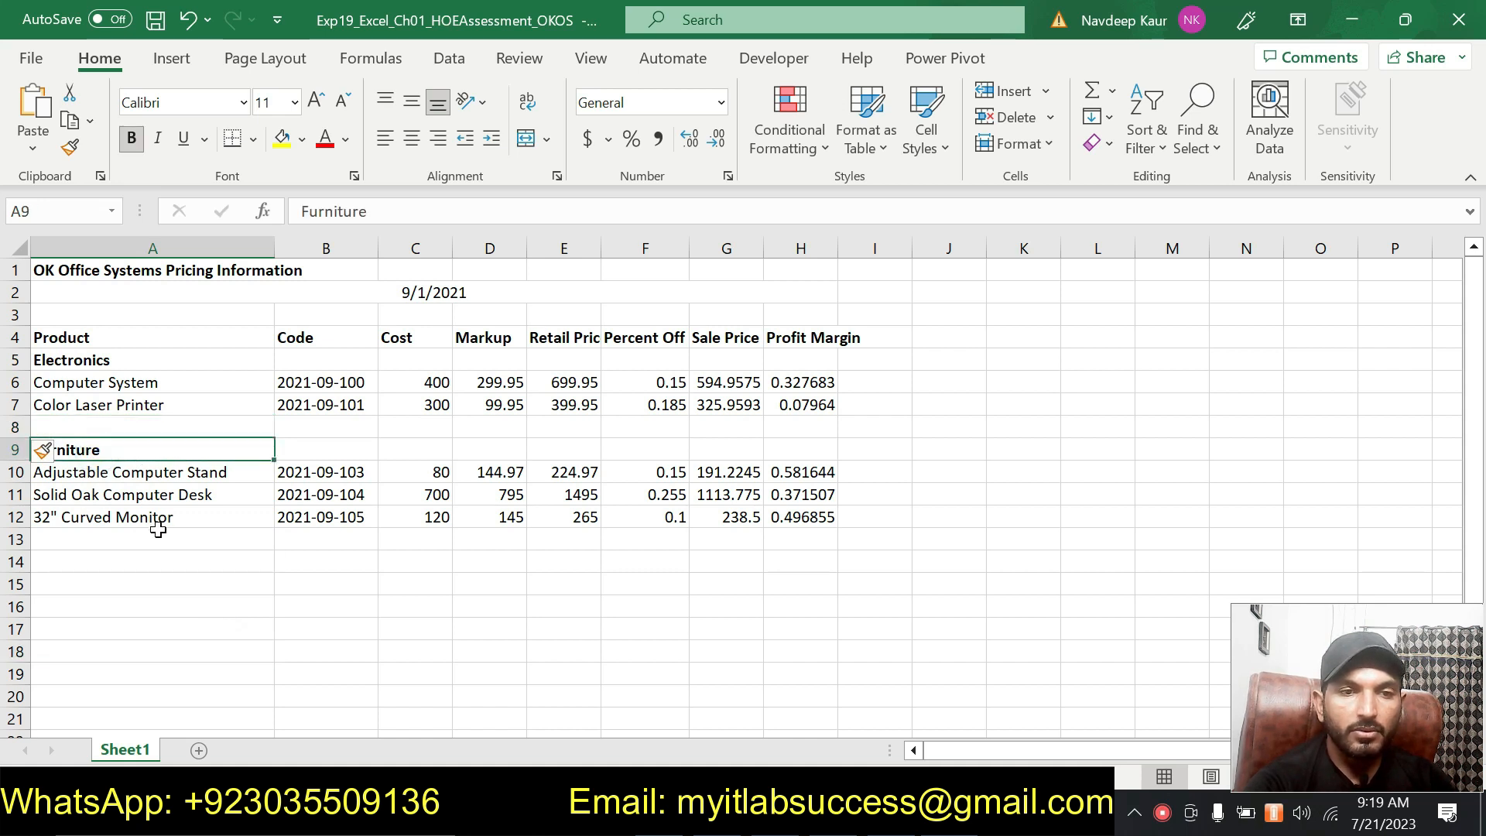
# Cut the 32" Curved Monitor row and paste it into the new row 8.
pyautogui.click(23, 517)
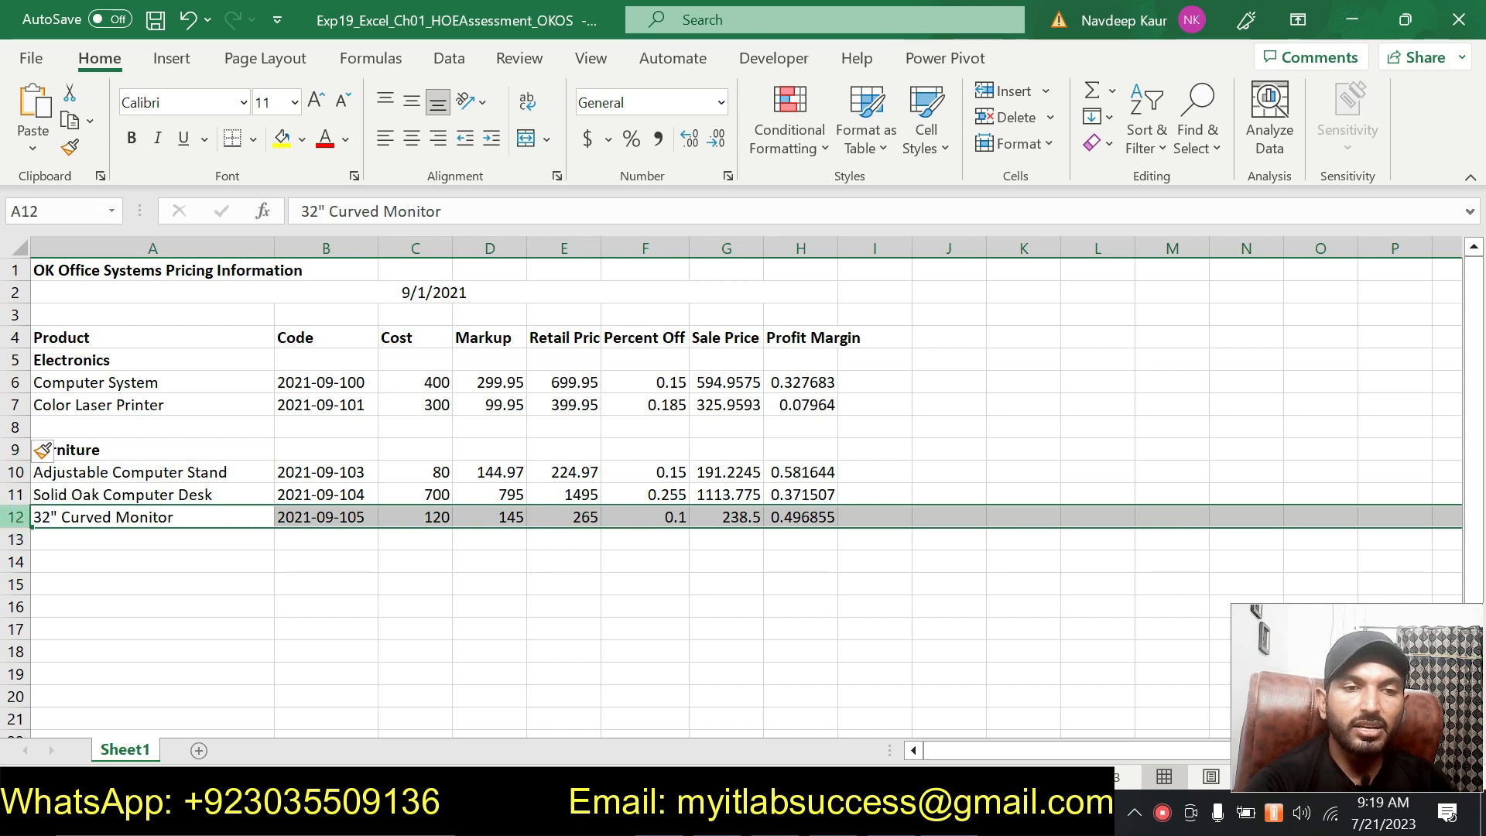
pyautogui.rightClick(23, 517)
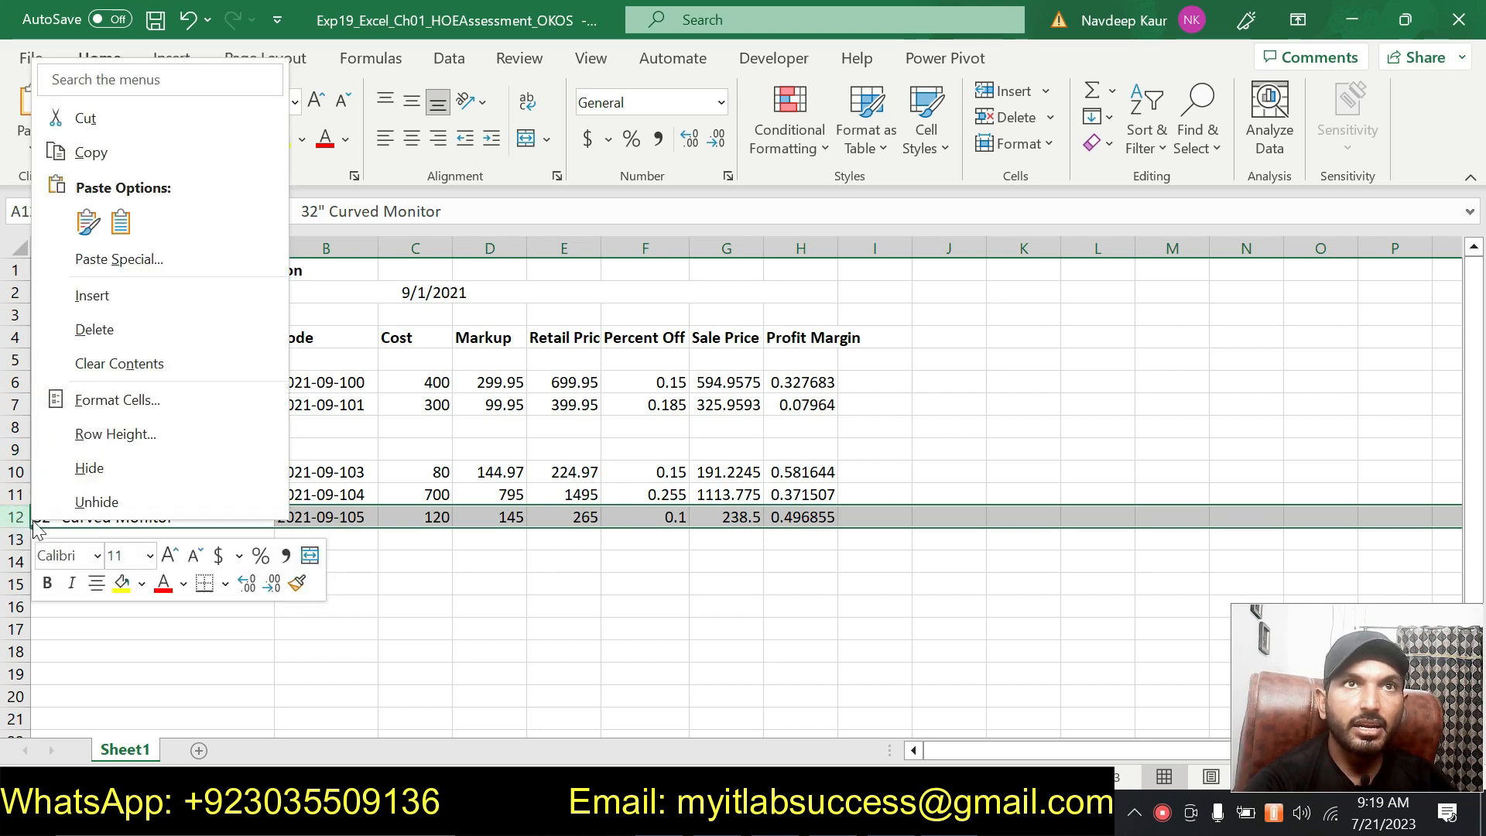
pyautogui.click(168, 125)
pyautogui.click(23, 426)
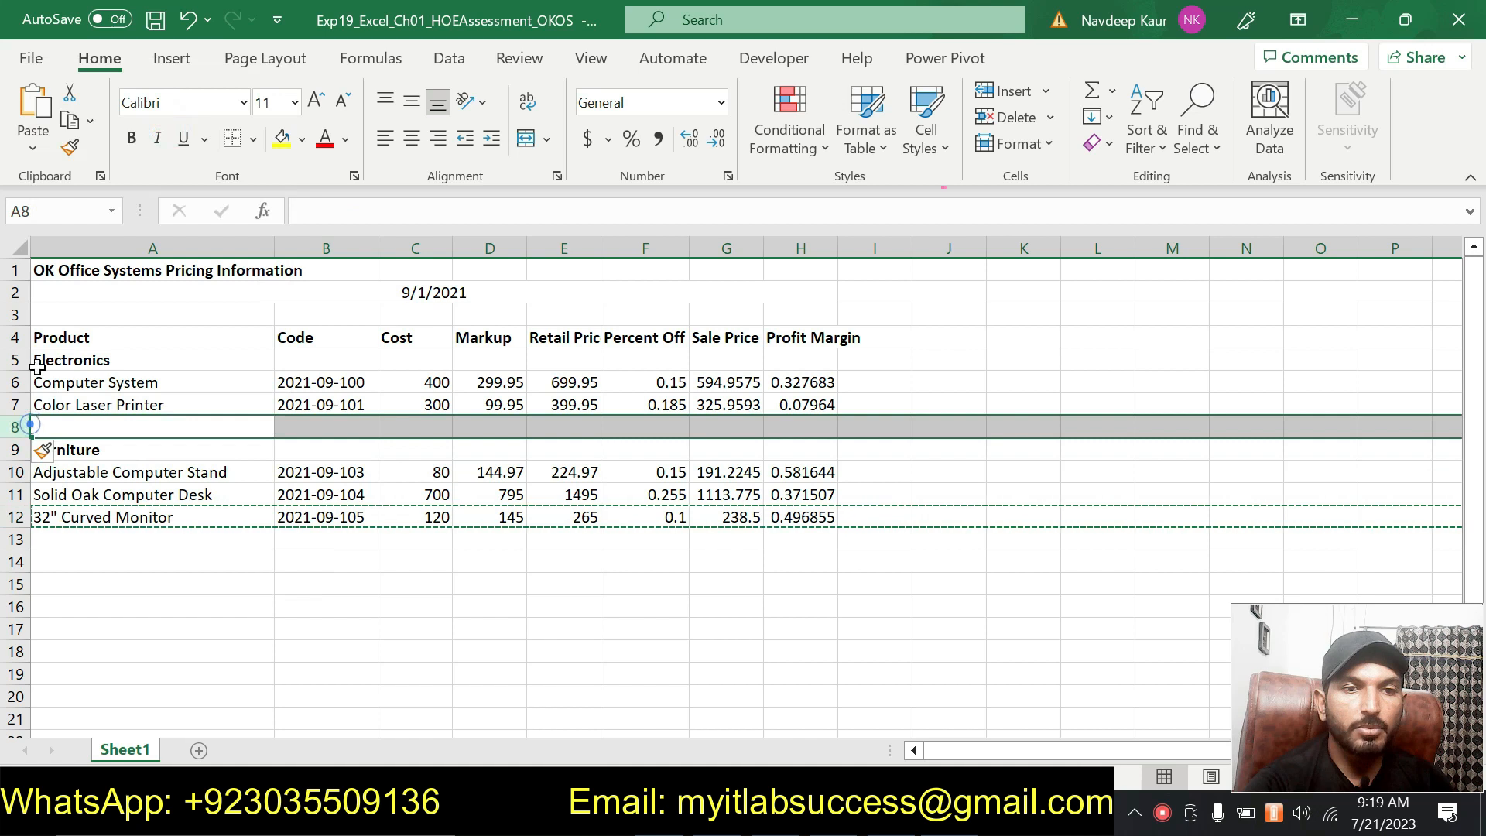
pyautogui.click(48, 124)
pyautogui.click(263, 627)
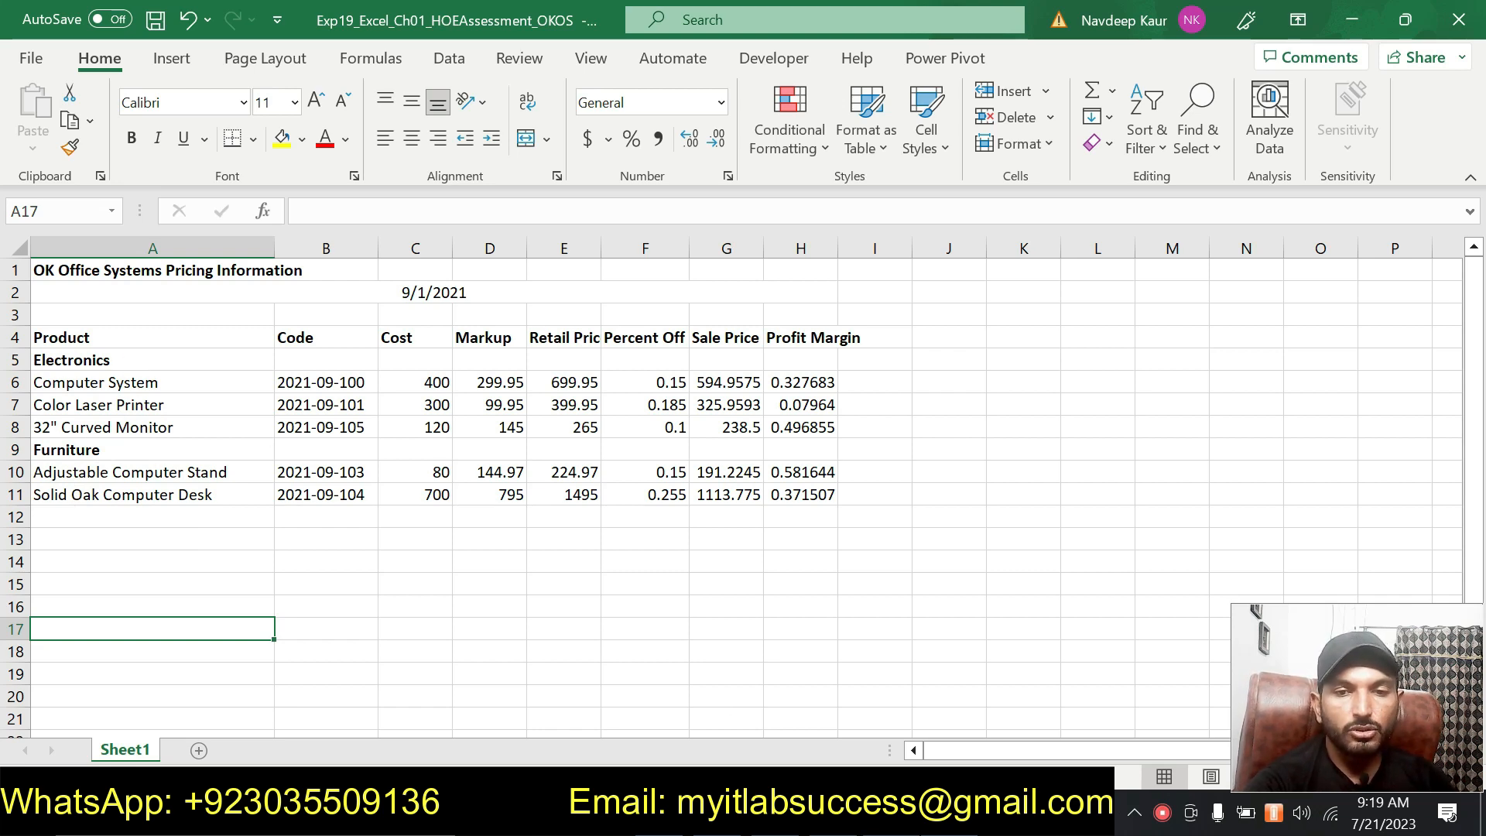
# Remove the green highlight from the step 11 instructions in the instructions document.
pyautogui.hotkey('alt', 'Tab')
pyautogui.moveTo(754, 570); pyautogui.dragTo(375, 465)
pyautogui.click(464, 425)
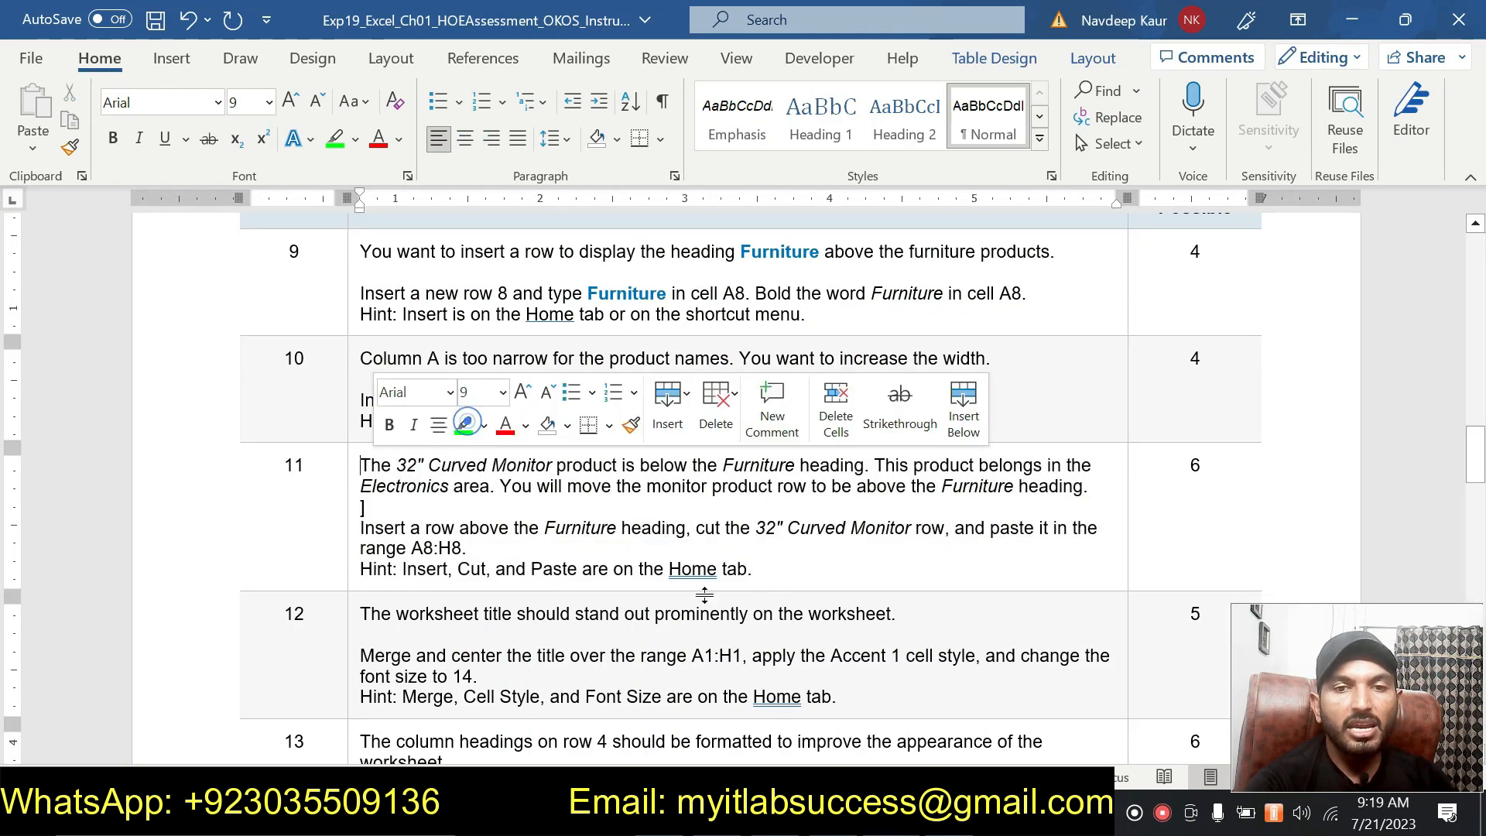
# Highlight the step 12 instructions in green in the instructions document.
pyautogui.scroll(-15, 709, 602)
pyautogui.scroll(-14, 708, 601)
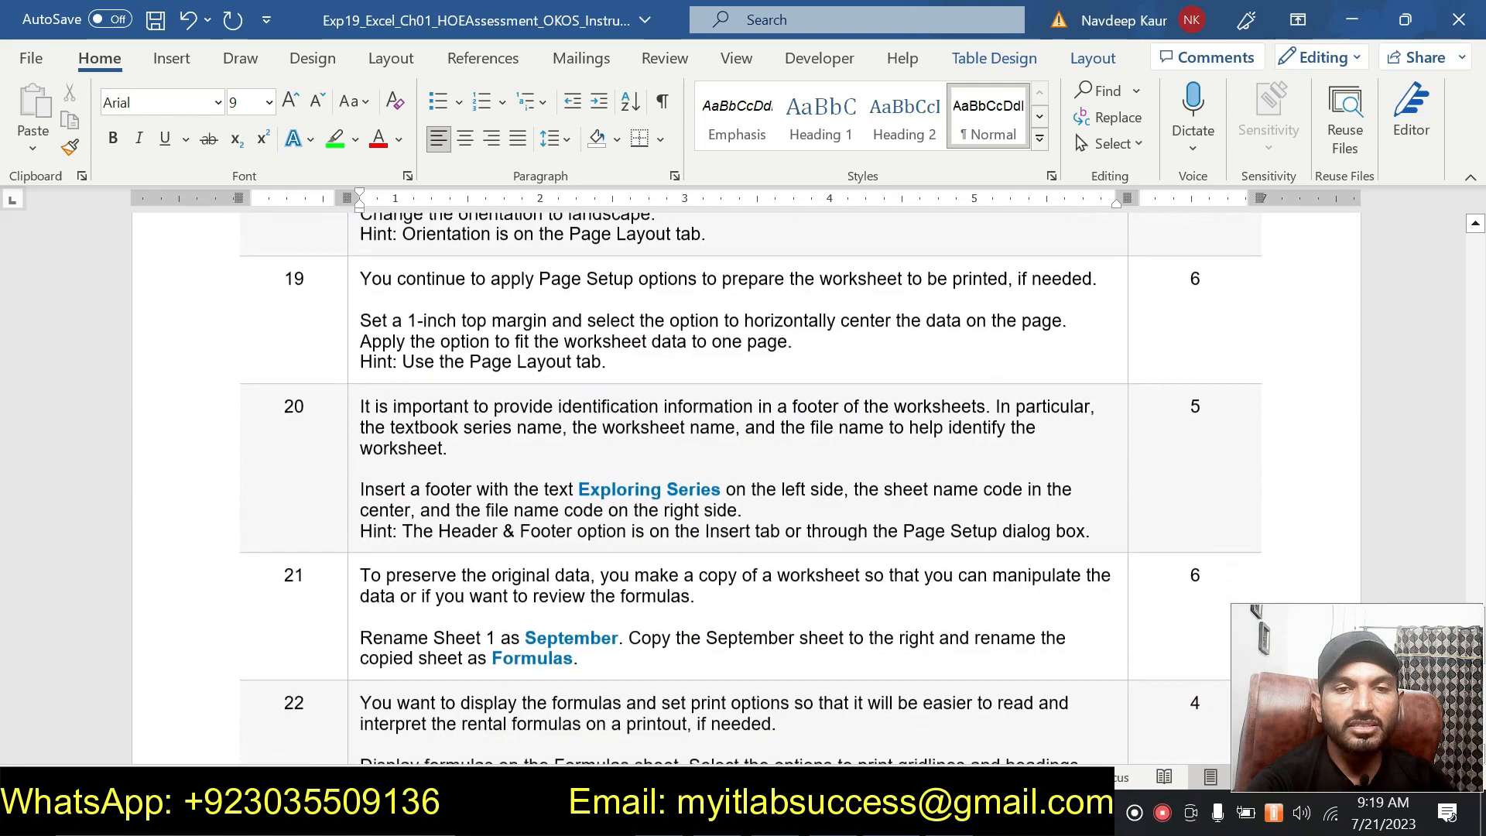
pyautogui.scroll(8, 709, 601)
pyautogui.scroll(15, 696, 600)
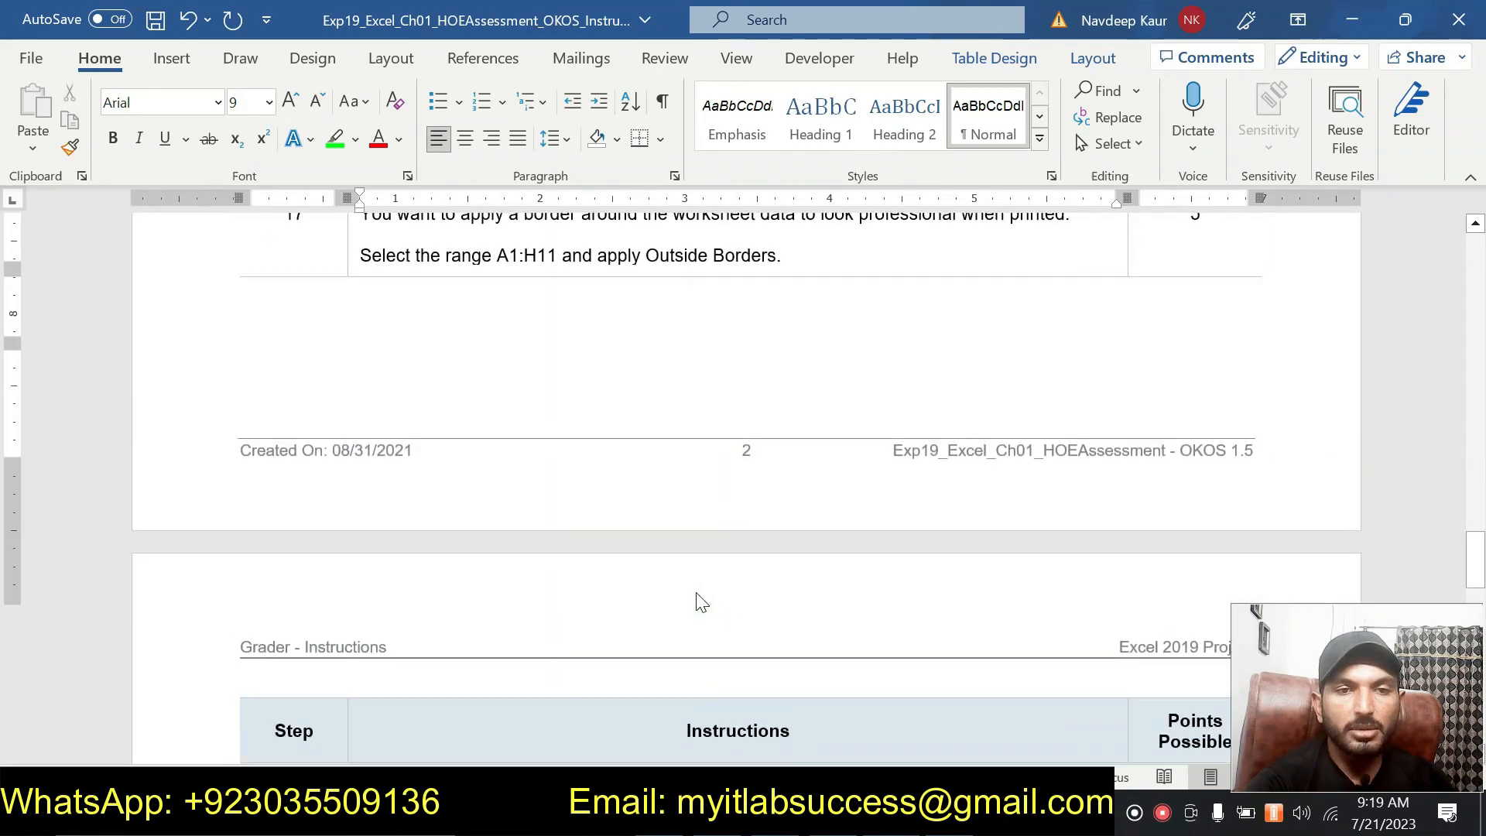
pyautogui.scroll(10, 698, 603)
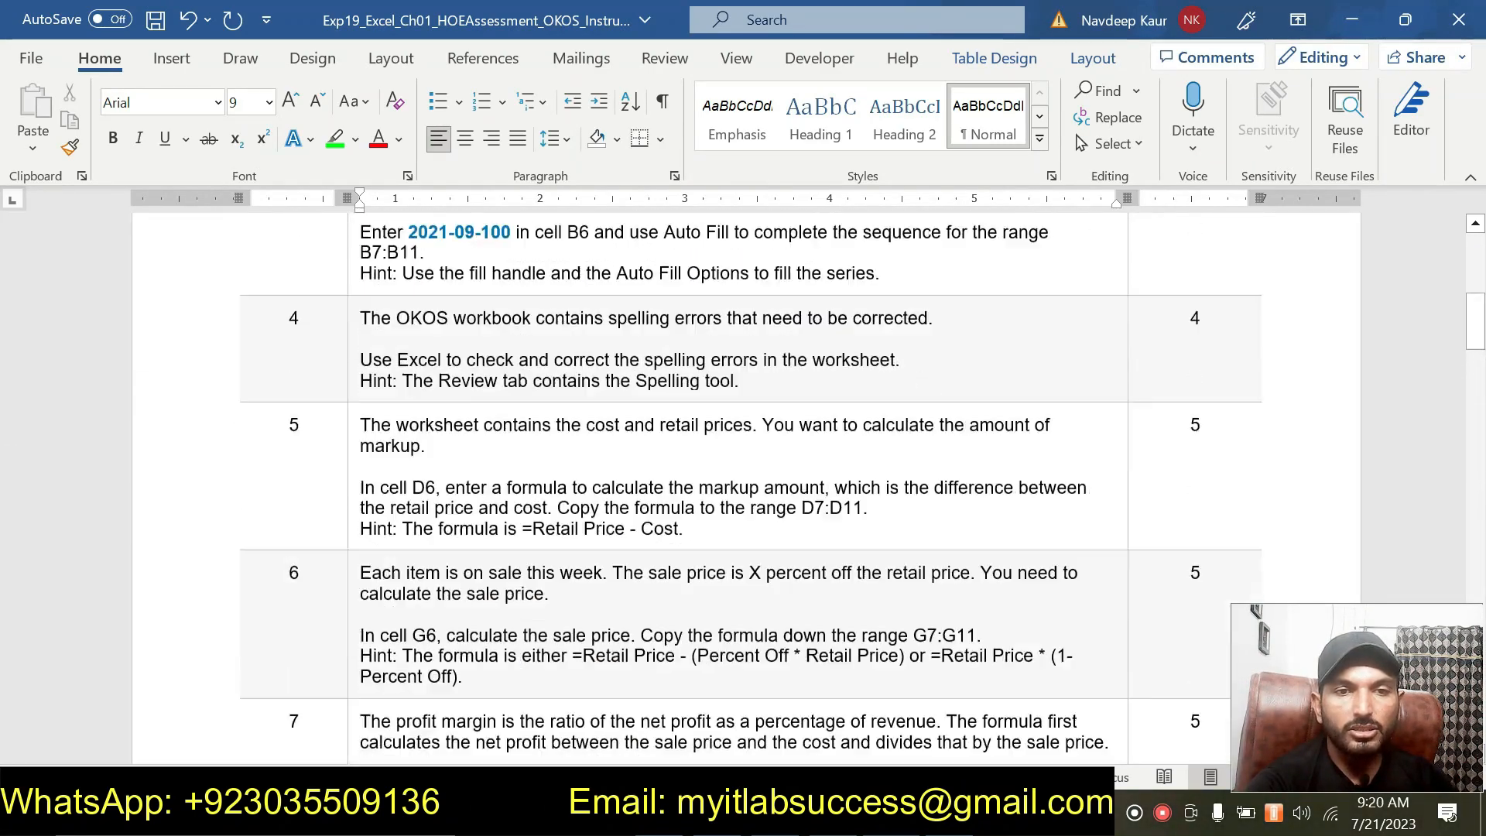
pyautogui.scroll(-13, 699, 602)
pyautogui.scroll(-10, 700, 603)
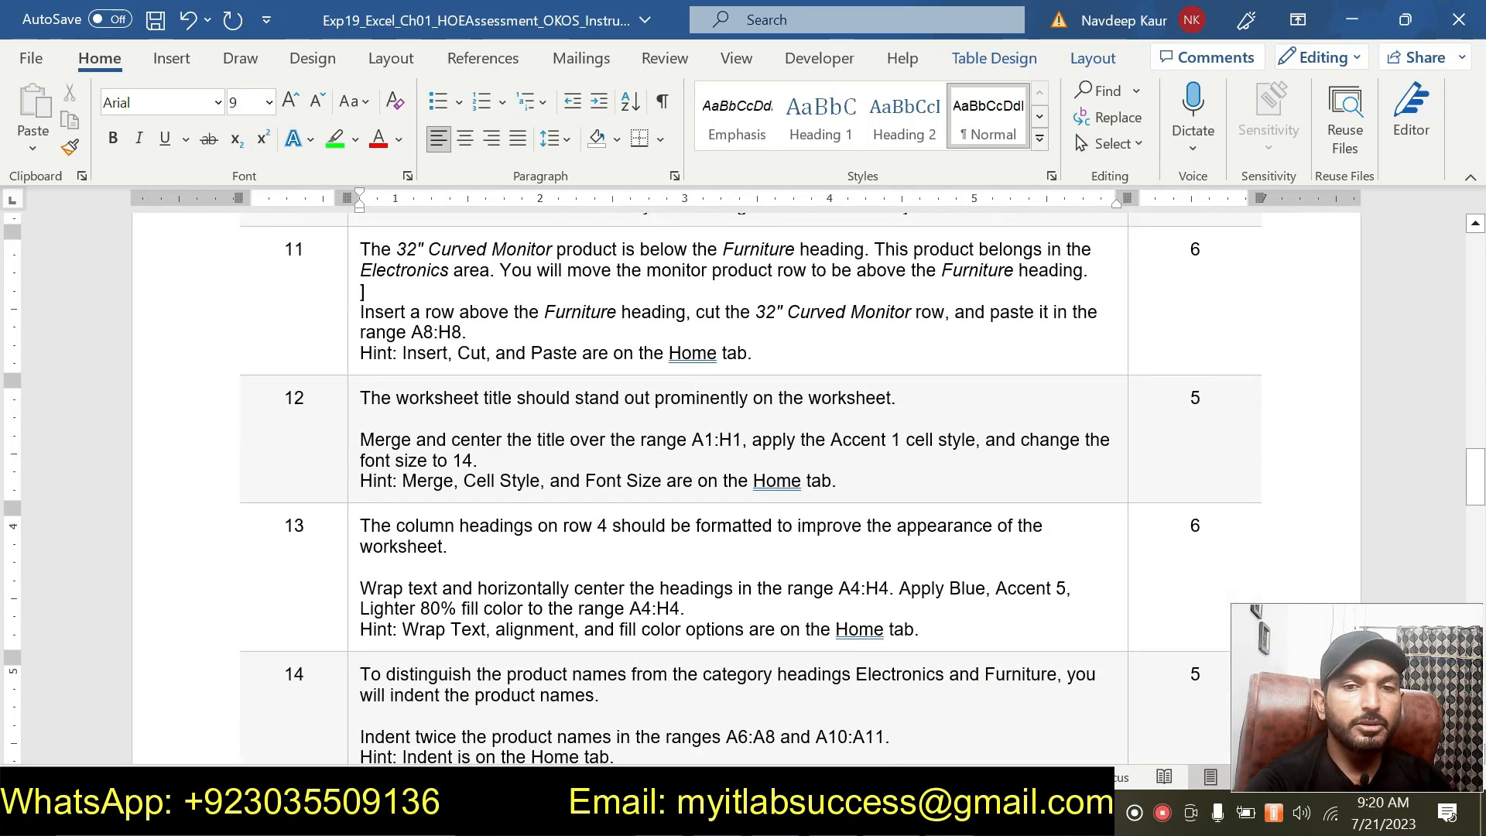
pyautogui.moveTo(837, 480); pyautogui.dragTo(427, 403)
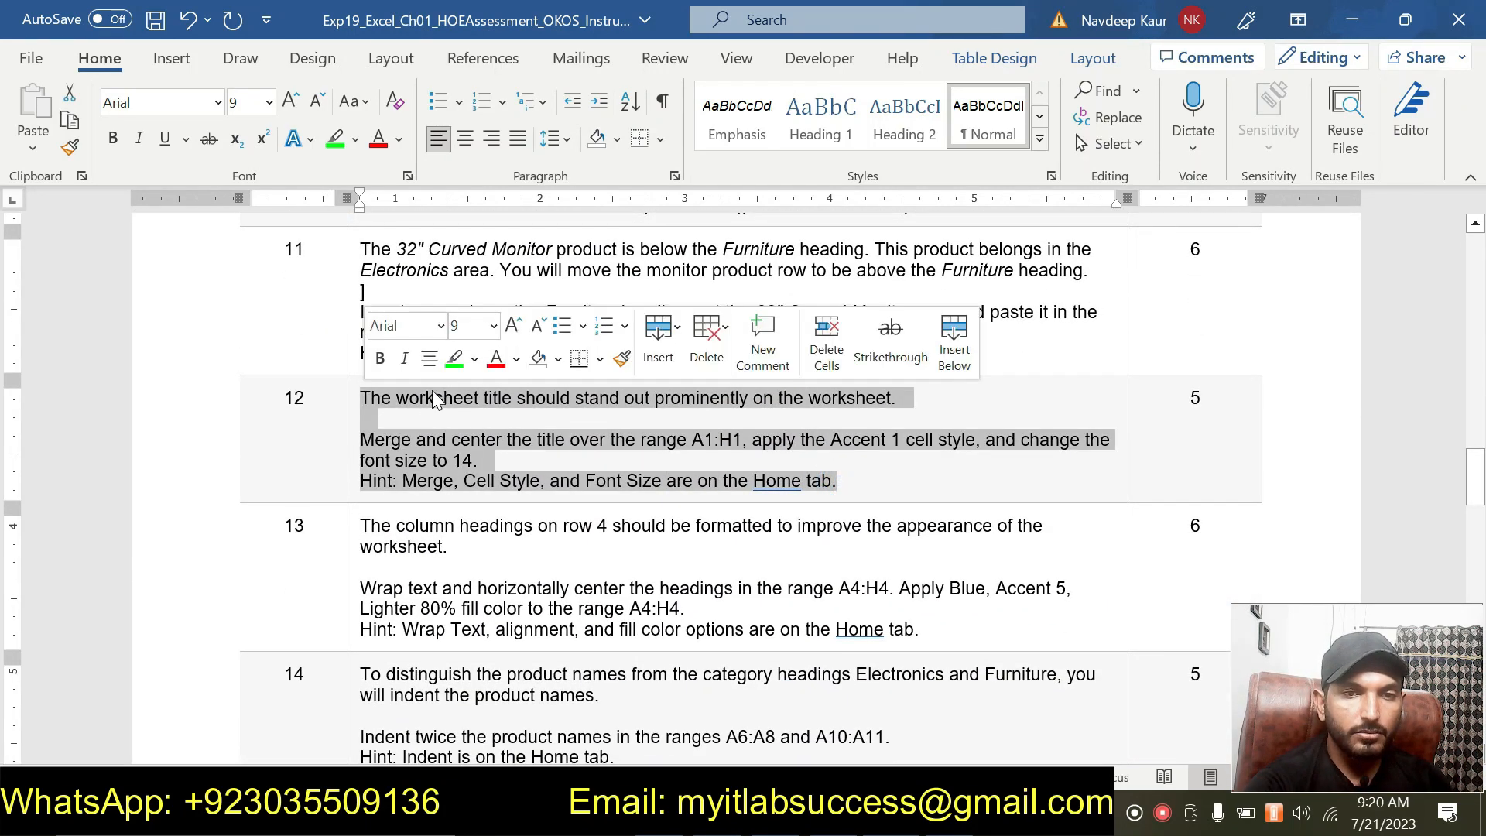
pyautogui.click(455, 359)
pyautogui.click(847, 478)
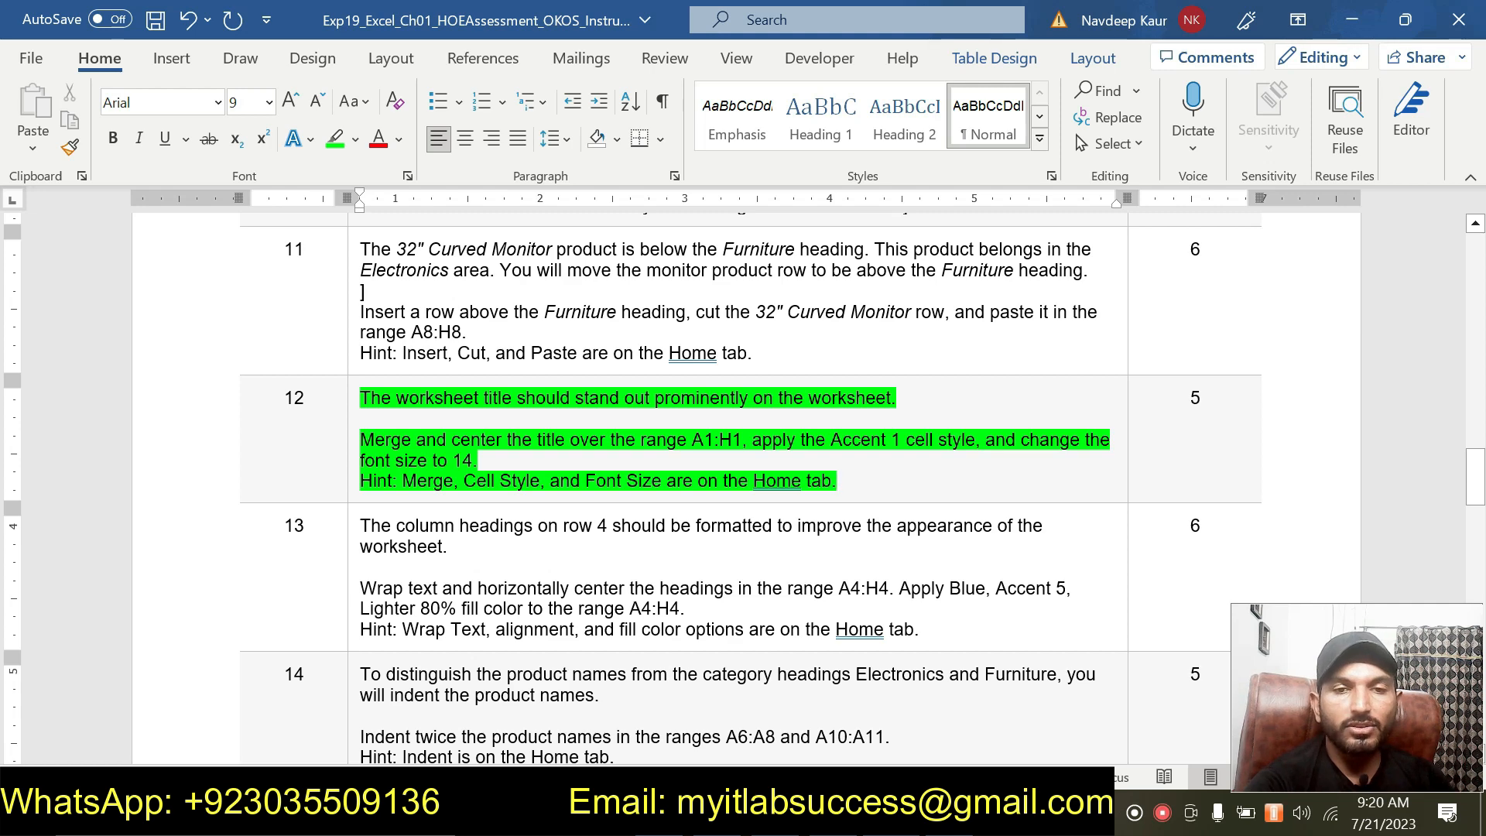
# Select the range A1:H1 in the worksheet and merge and center the title across it.
pyautogui.moveTo(692, 440); pyautogui.dragTo(740, 440)
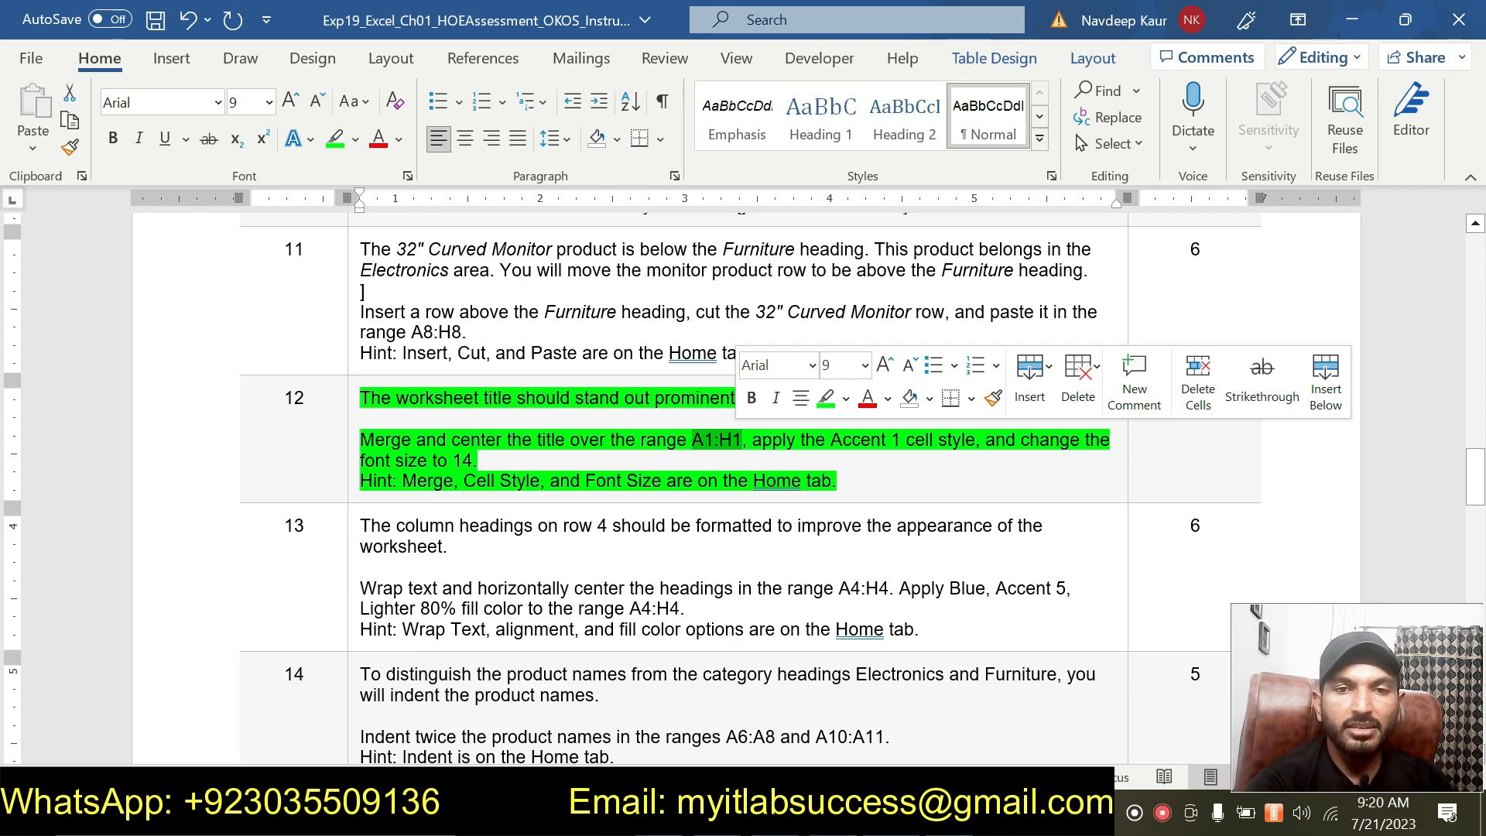
pyautogui.click(478, 461)
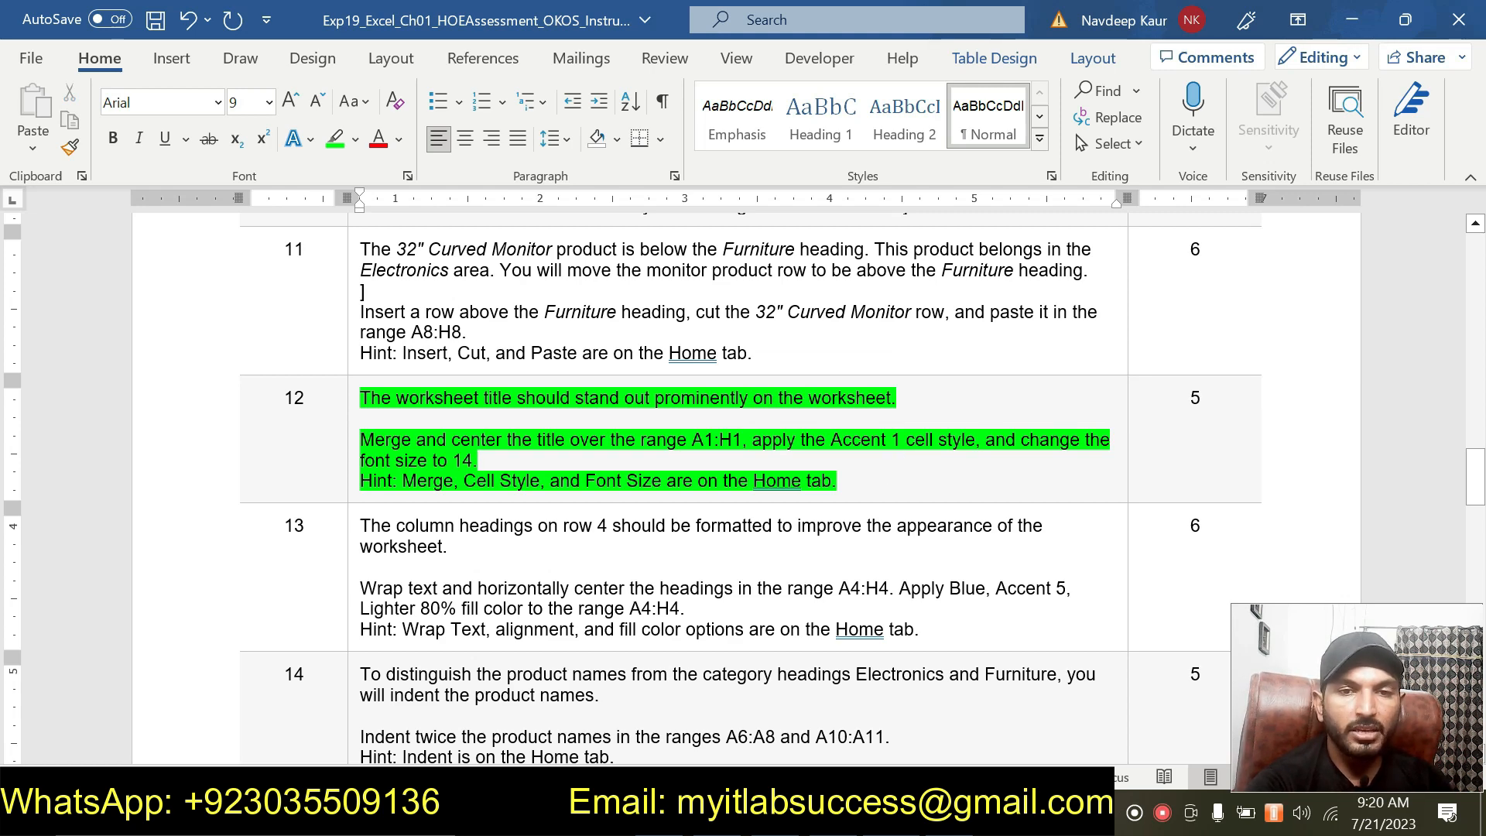
pyautogui.moveTo(691, 439); pyautogui.dragTo(741, 439)
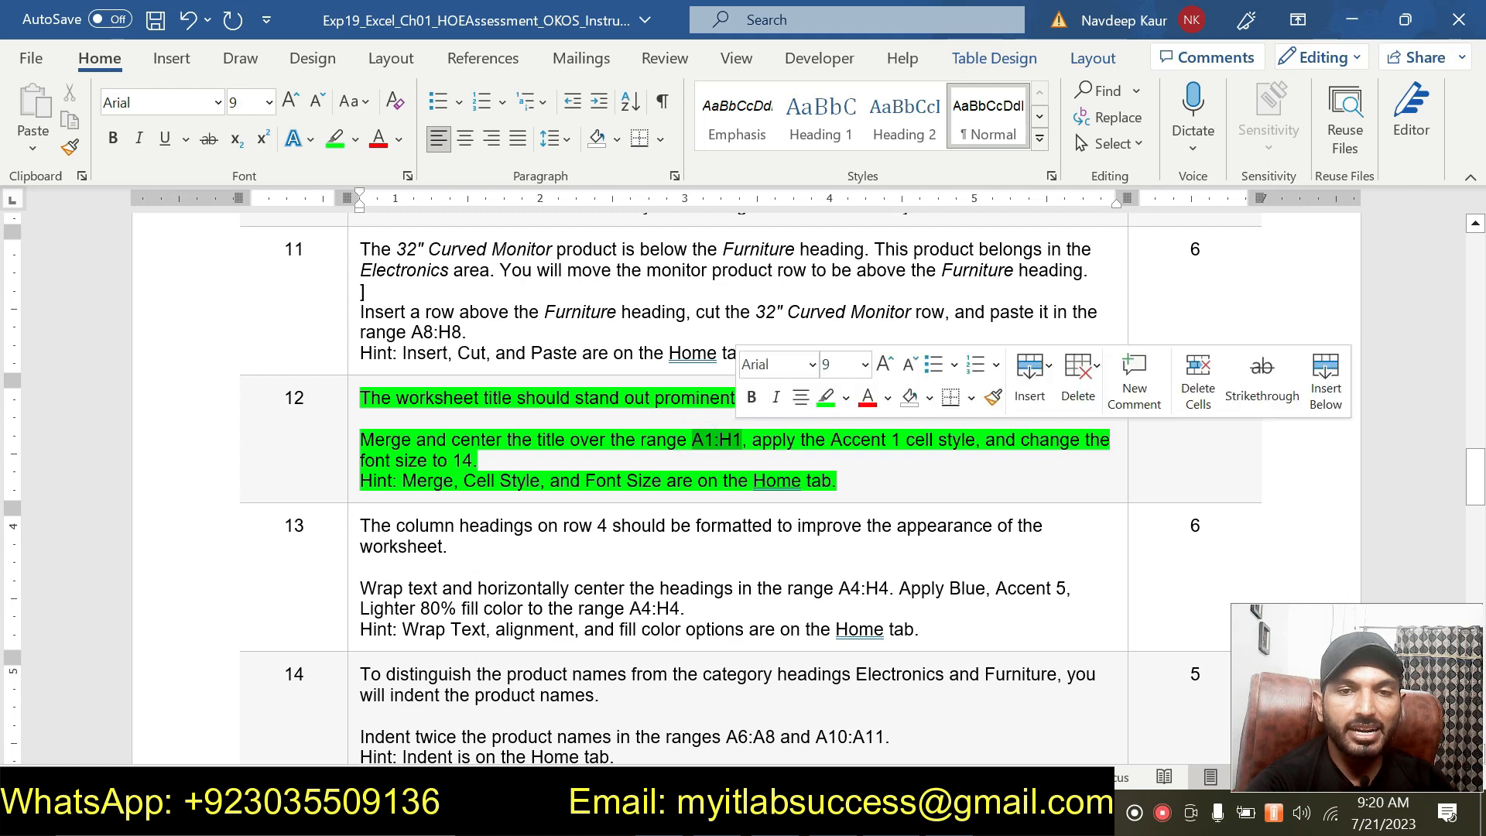
pyautogui.hotkey('ctrl', 'c')
pyautogui.hotkey('alt', 'Tab')
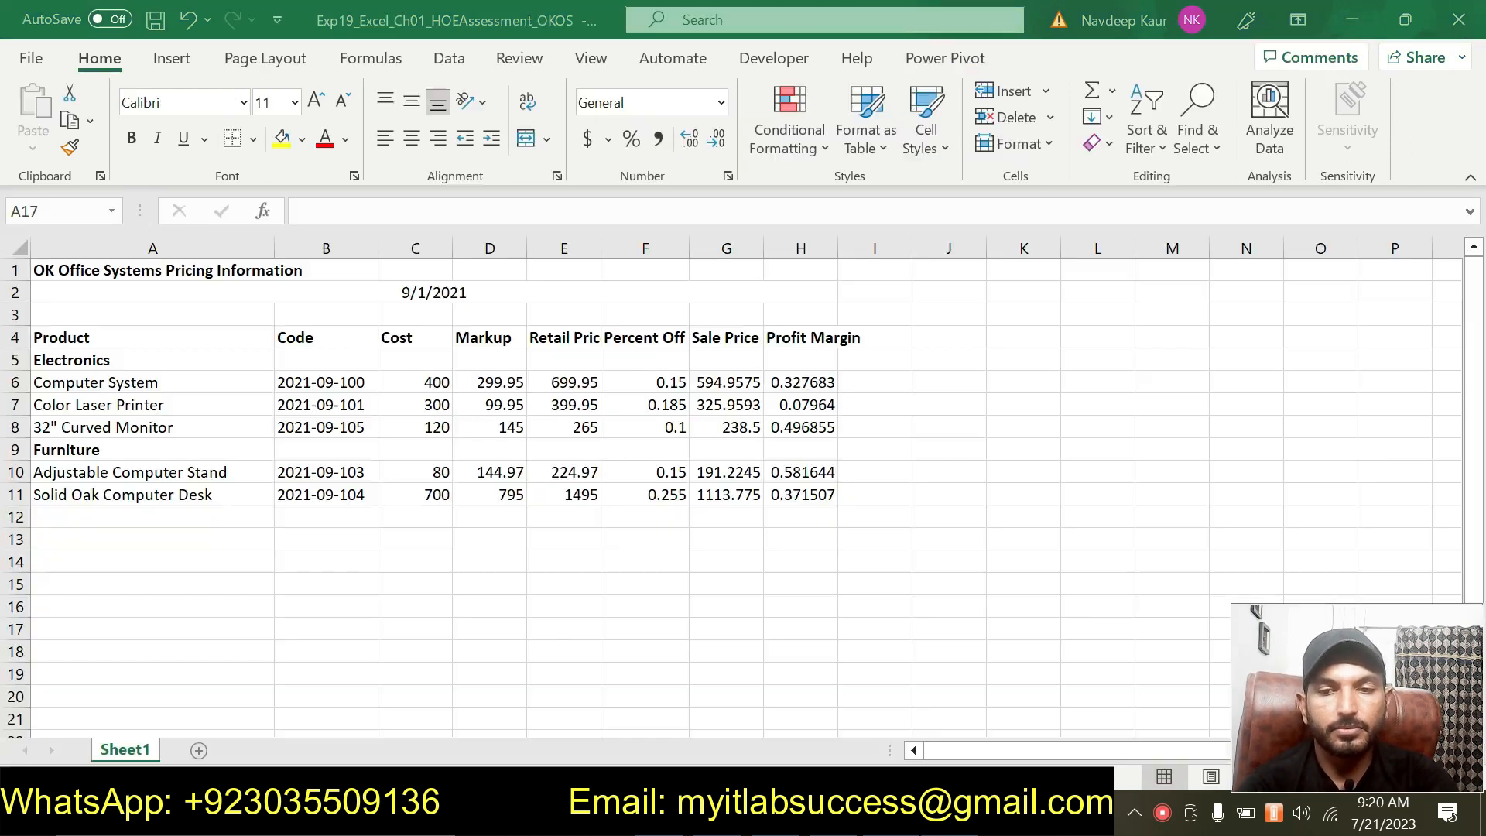
pyautogui.click(100, 213)
pyautogui.hotkey('ctrl', 'v')
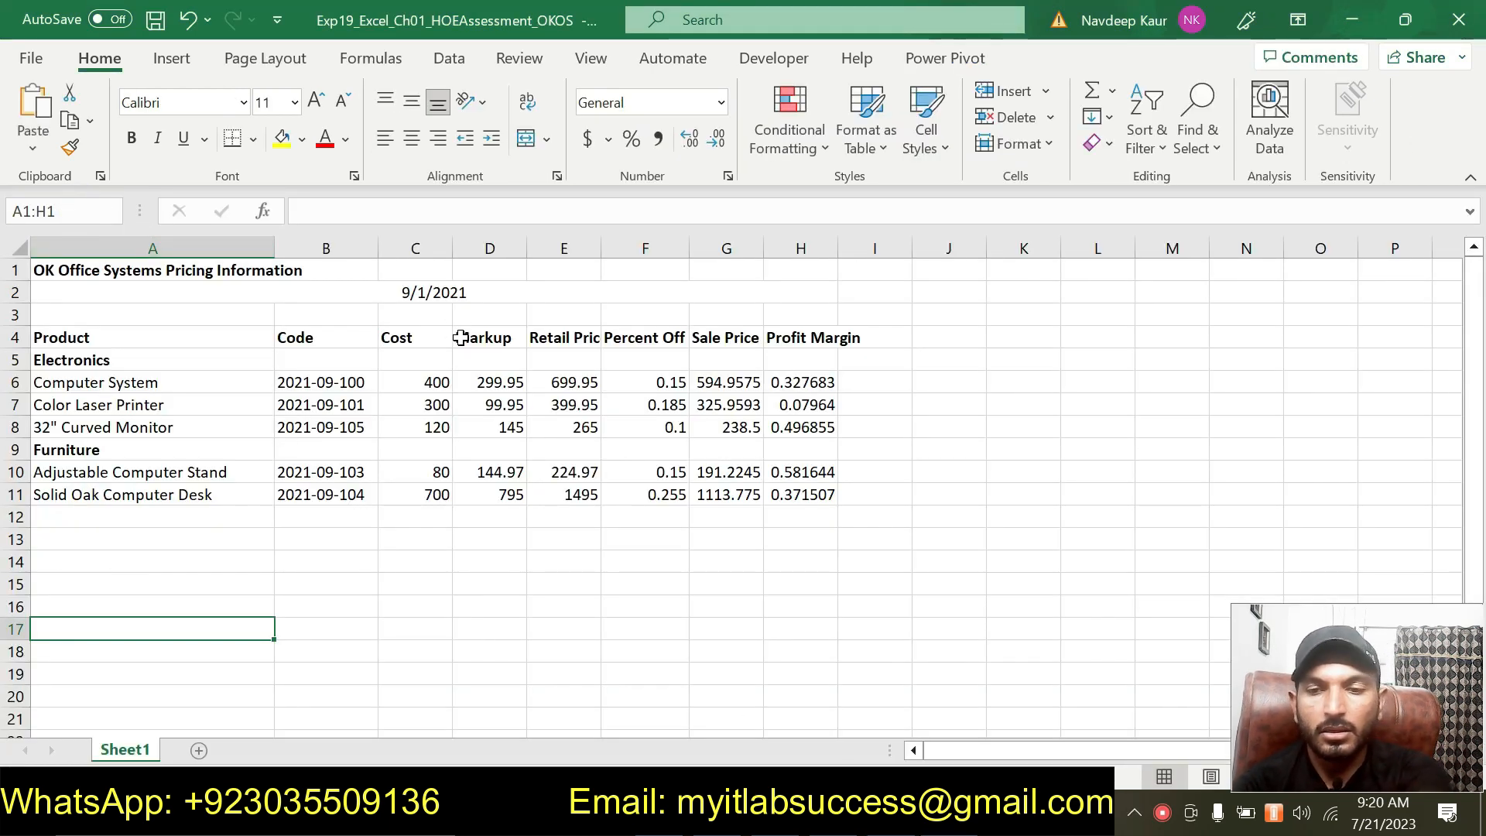
pyautogui.press('Return')
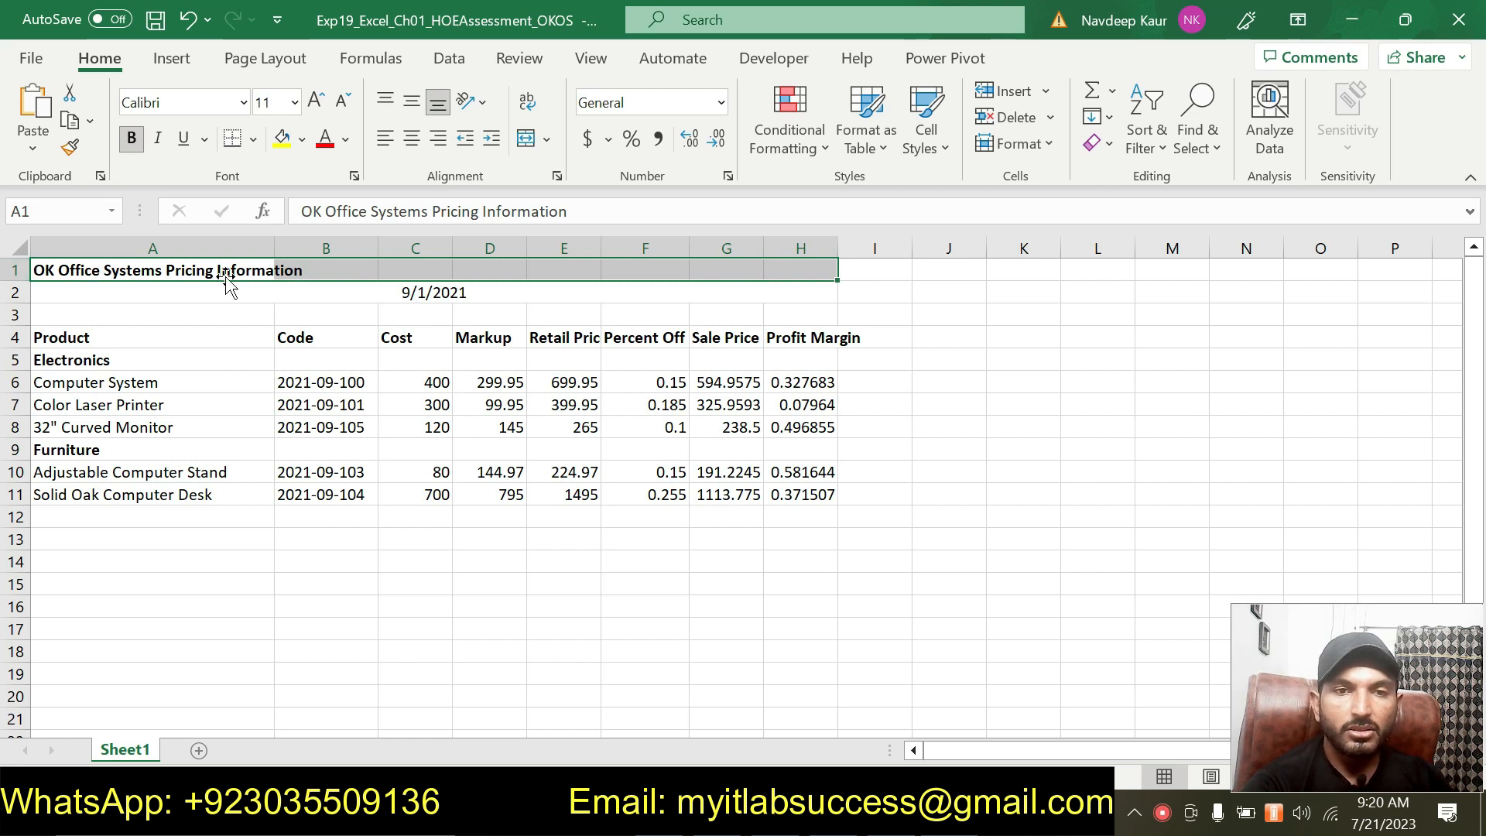
pyautogui.click(548, 139)
pyautogui.click(594, 174)
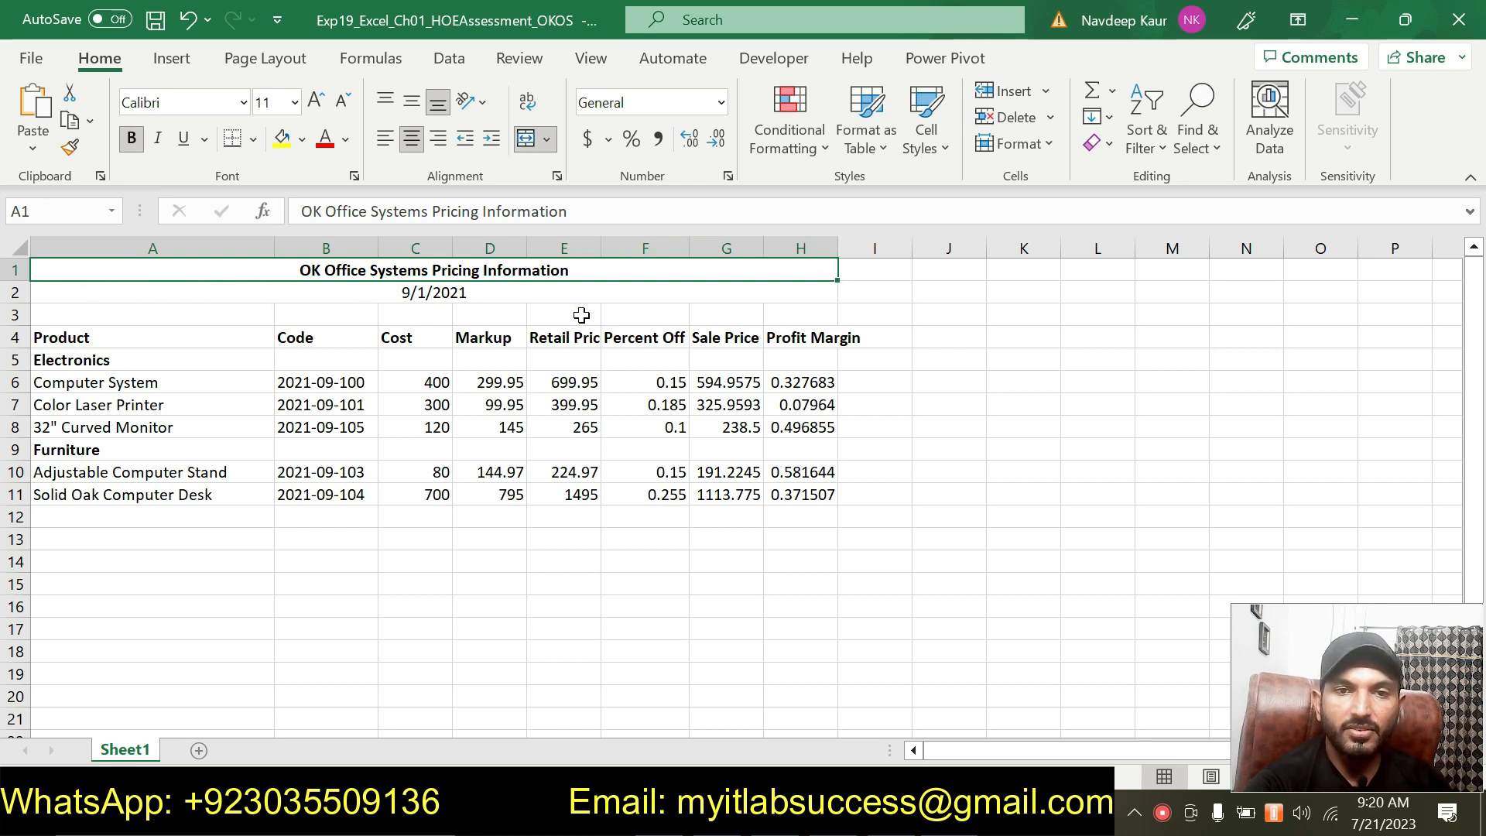
# Apply the Accent1 cell style to the merged title.
pyautogui.hotkey('alt', 'Tab')
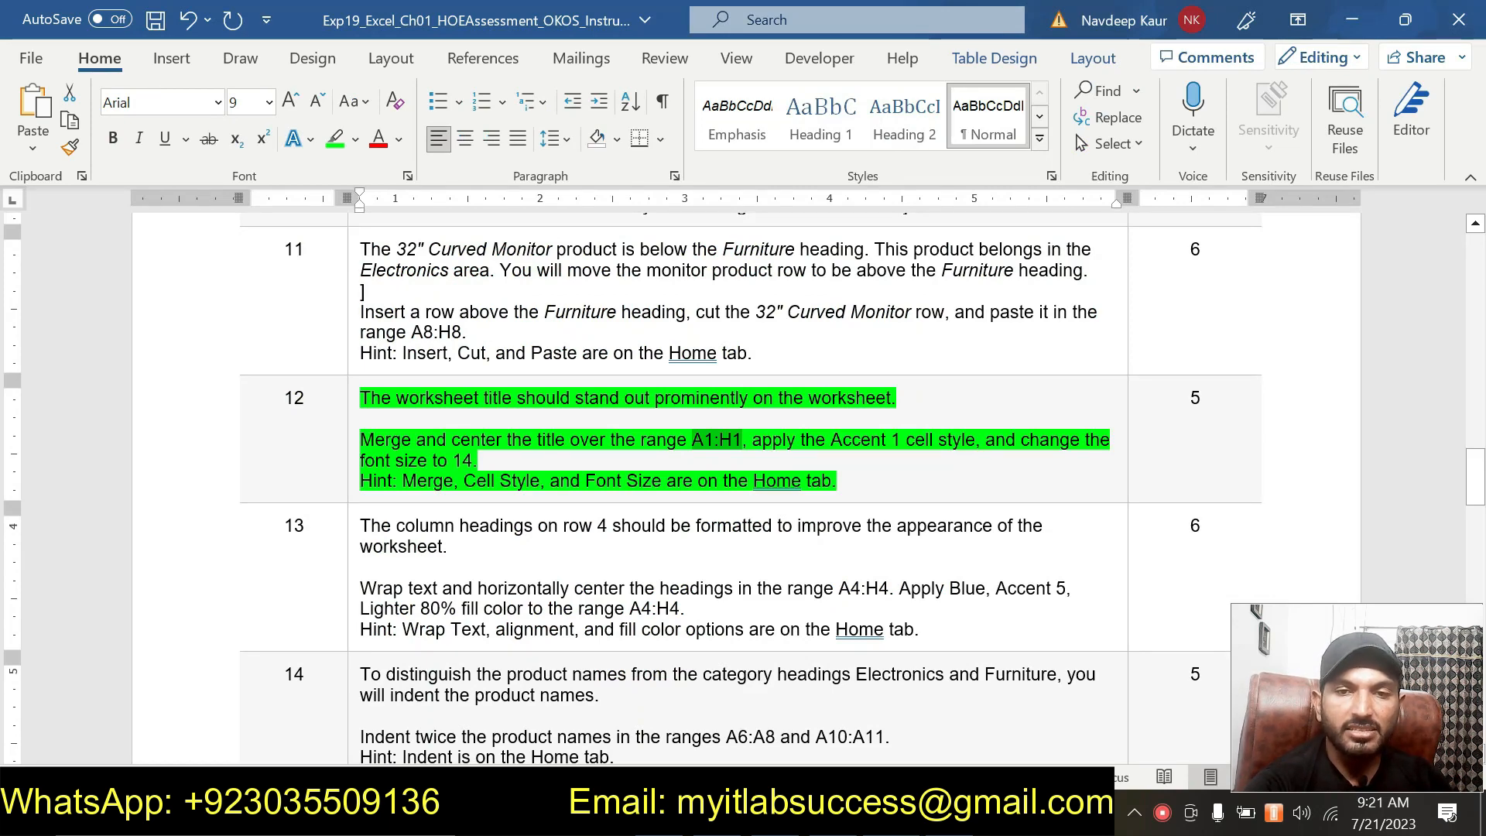
pyautogui.hotkey('alt', 'Tab')
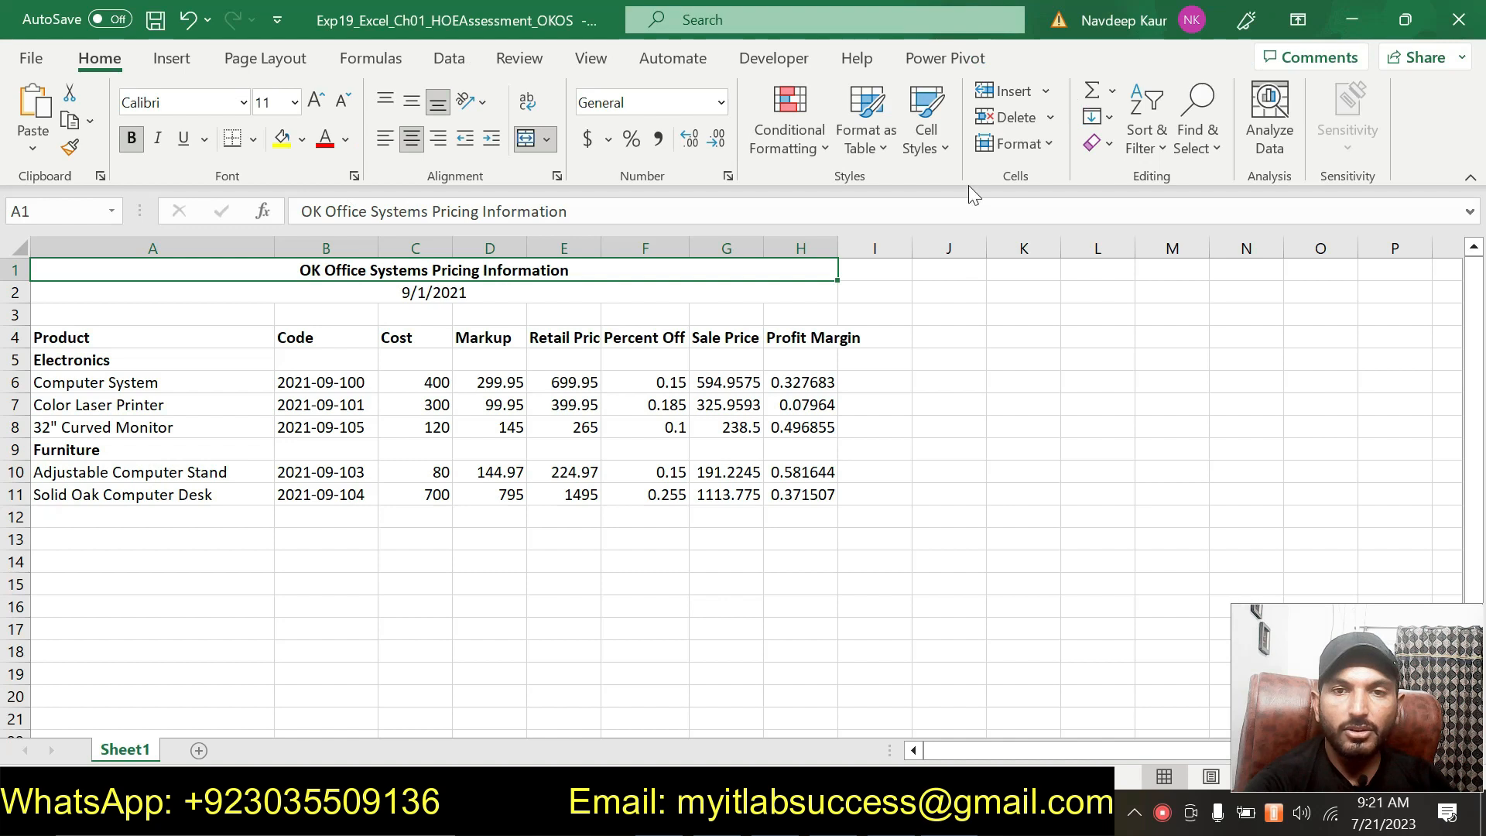
pyautogui.click(946, 151)
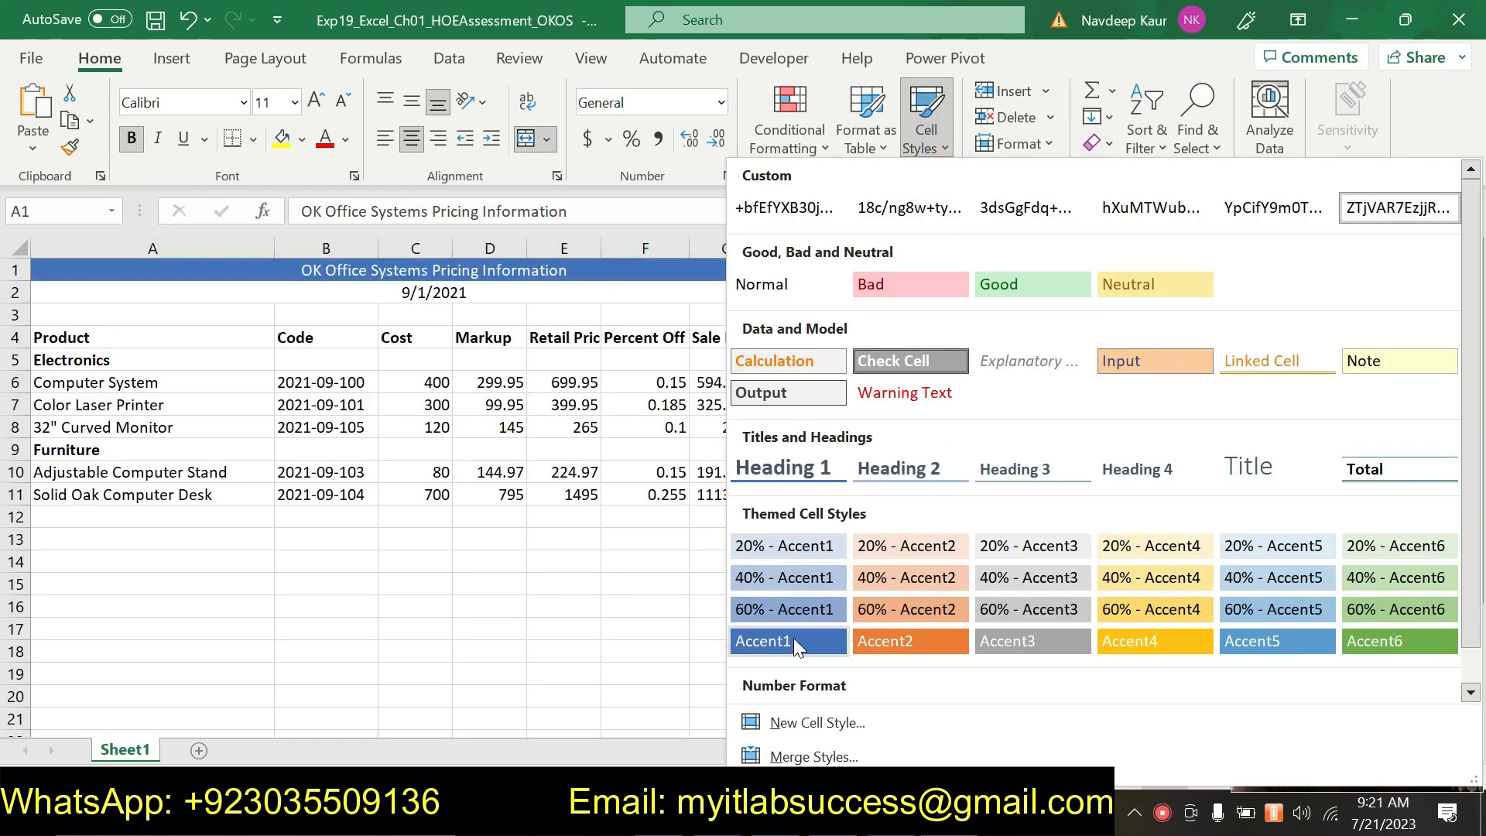
pyautogui.click(792, 641)
pyautogui.hotkey('alt', 'Tab')
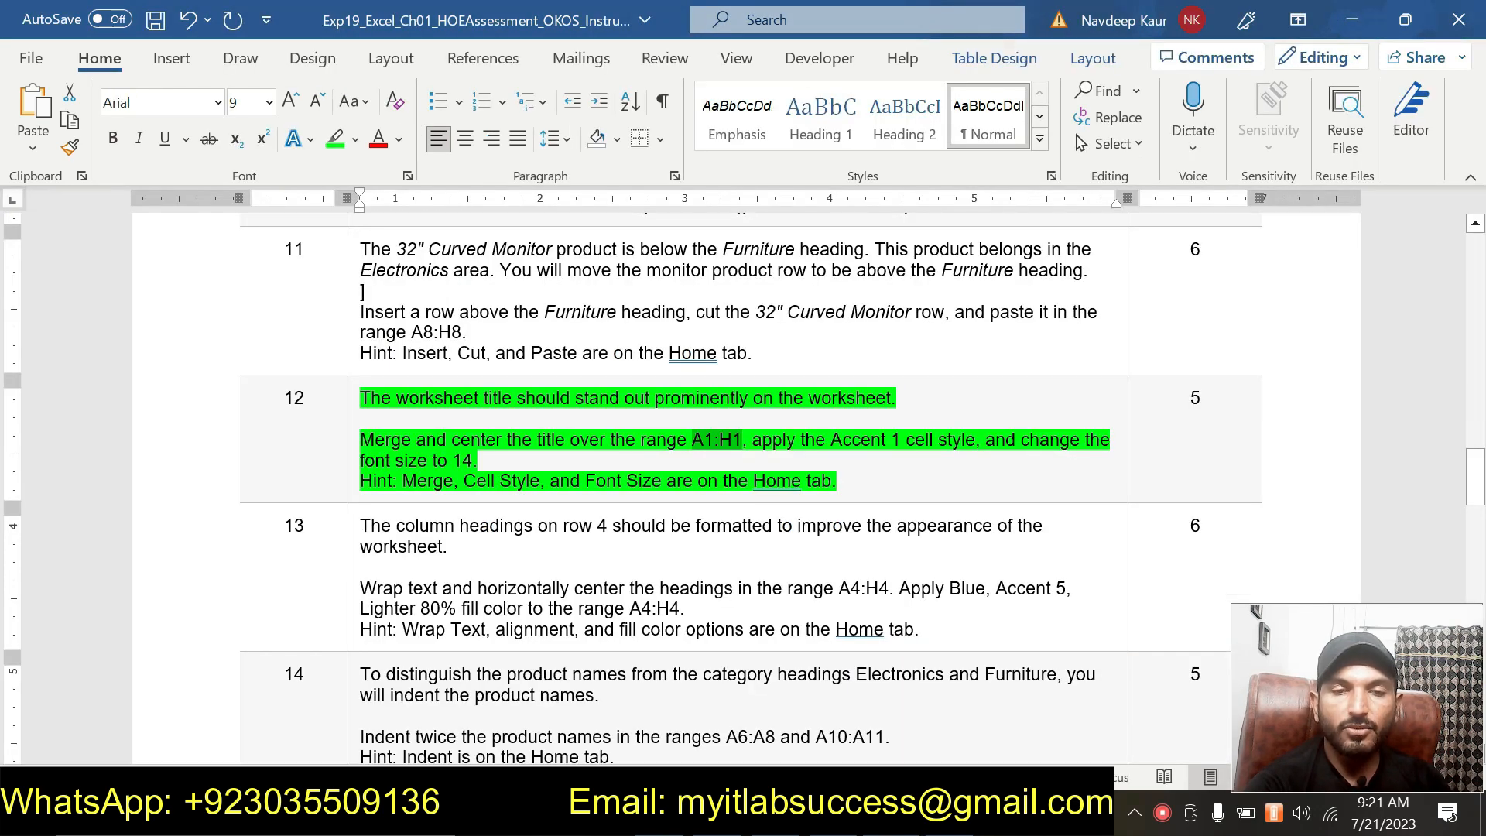
# Set the font size of the merged worksheet title to 14.
pyautogui.hotkey('alt', 'Tab')
pyautogui.click(295, 103)
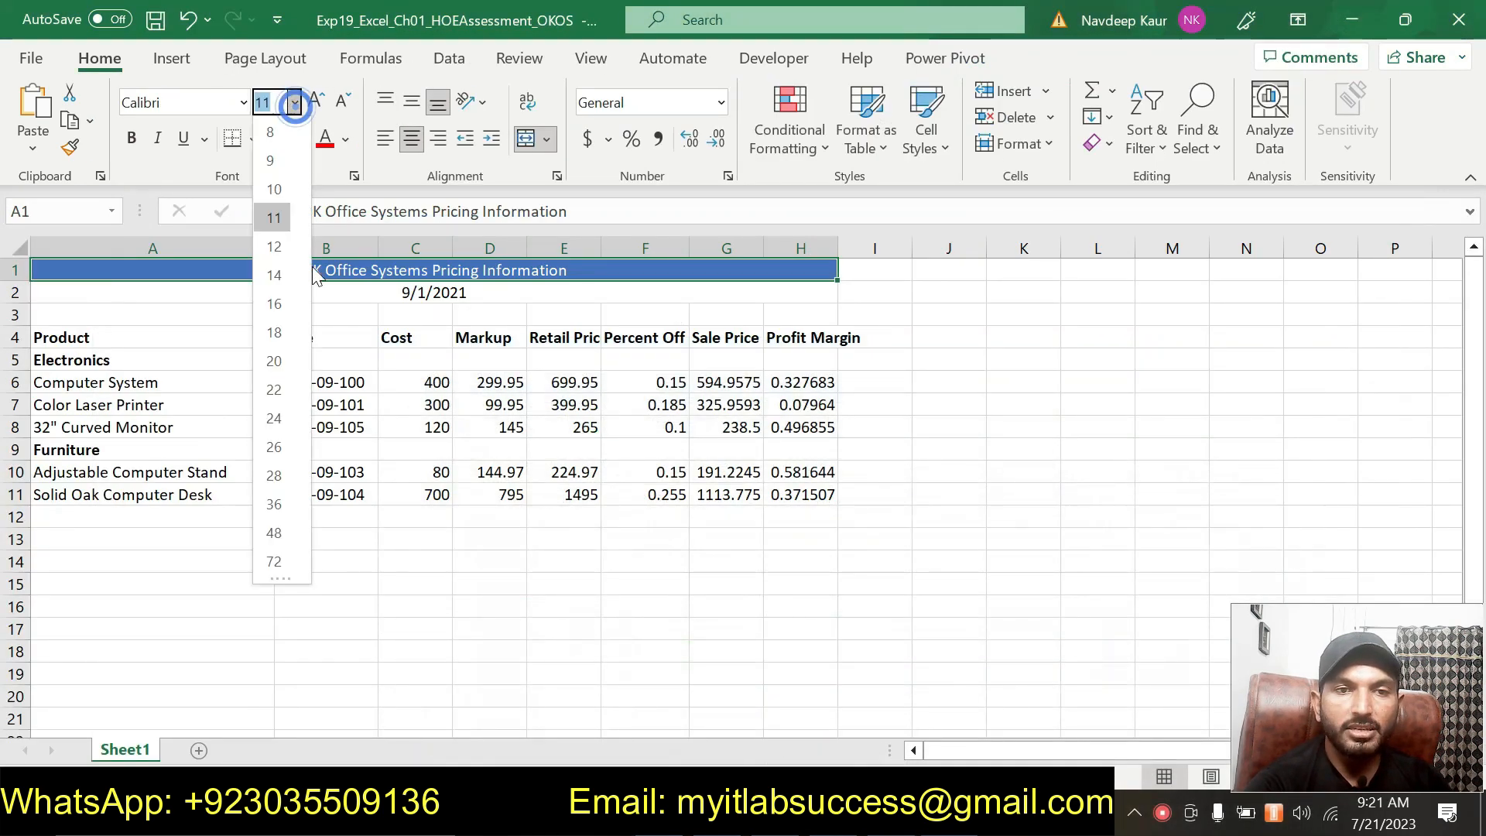
pyautogui.click(284, 276)
pyautogui.click(603, 643)
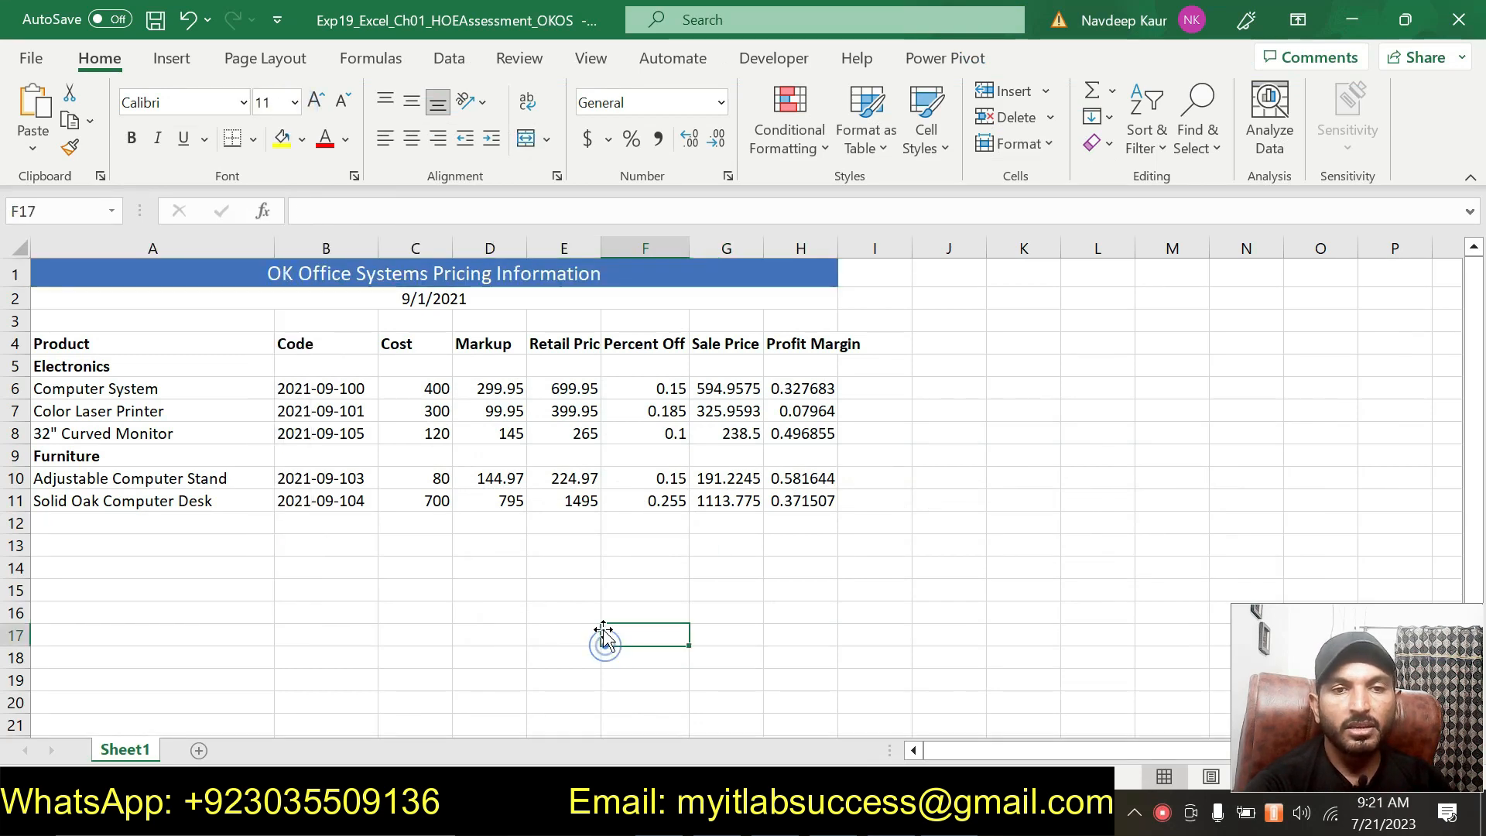
# Remove the green highlight from the step 12 instructions in the instructions document.
pyautogui.hotkey('alt', 'Tab')
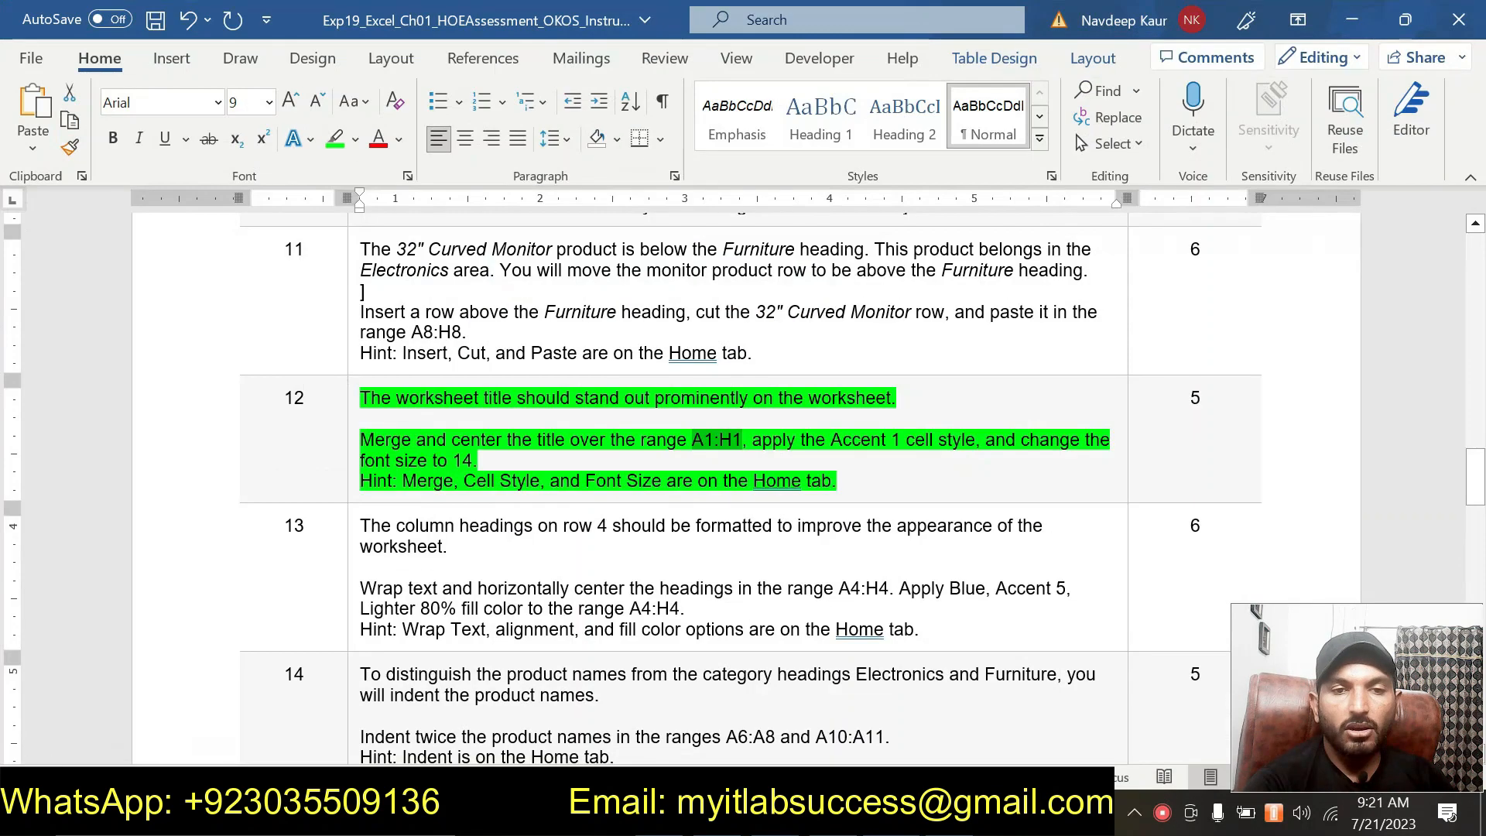
pyautogui.moveTo(849, 476); pyautogui.dragTo(361, 397)
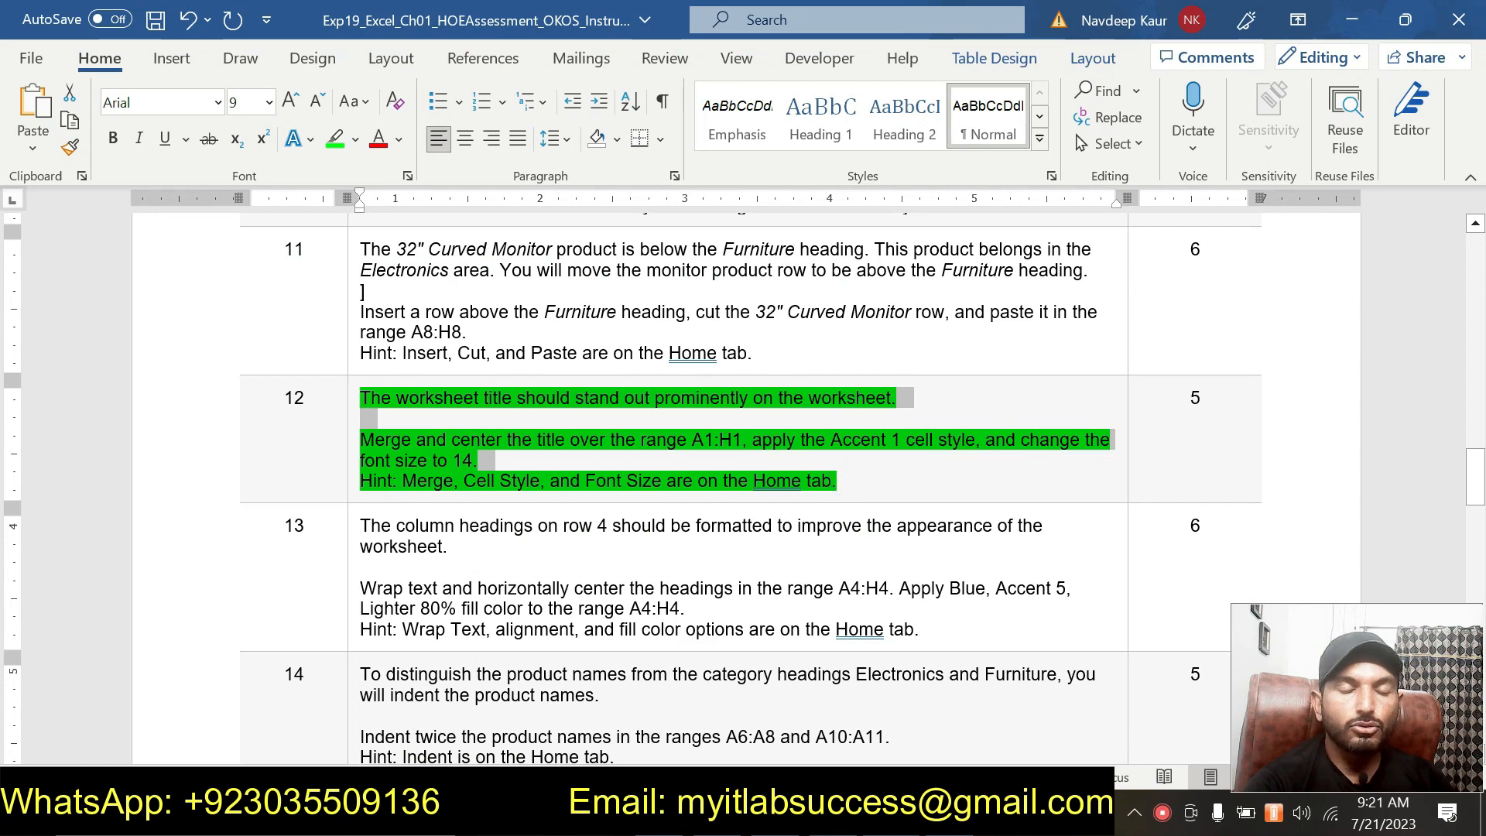
pyautogui.click(463, 342)
# Scroll through the instructions document to review the listed steps and their requirements.
pyautogui.scroll(-10, 462, 341)
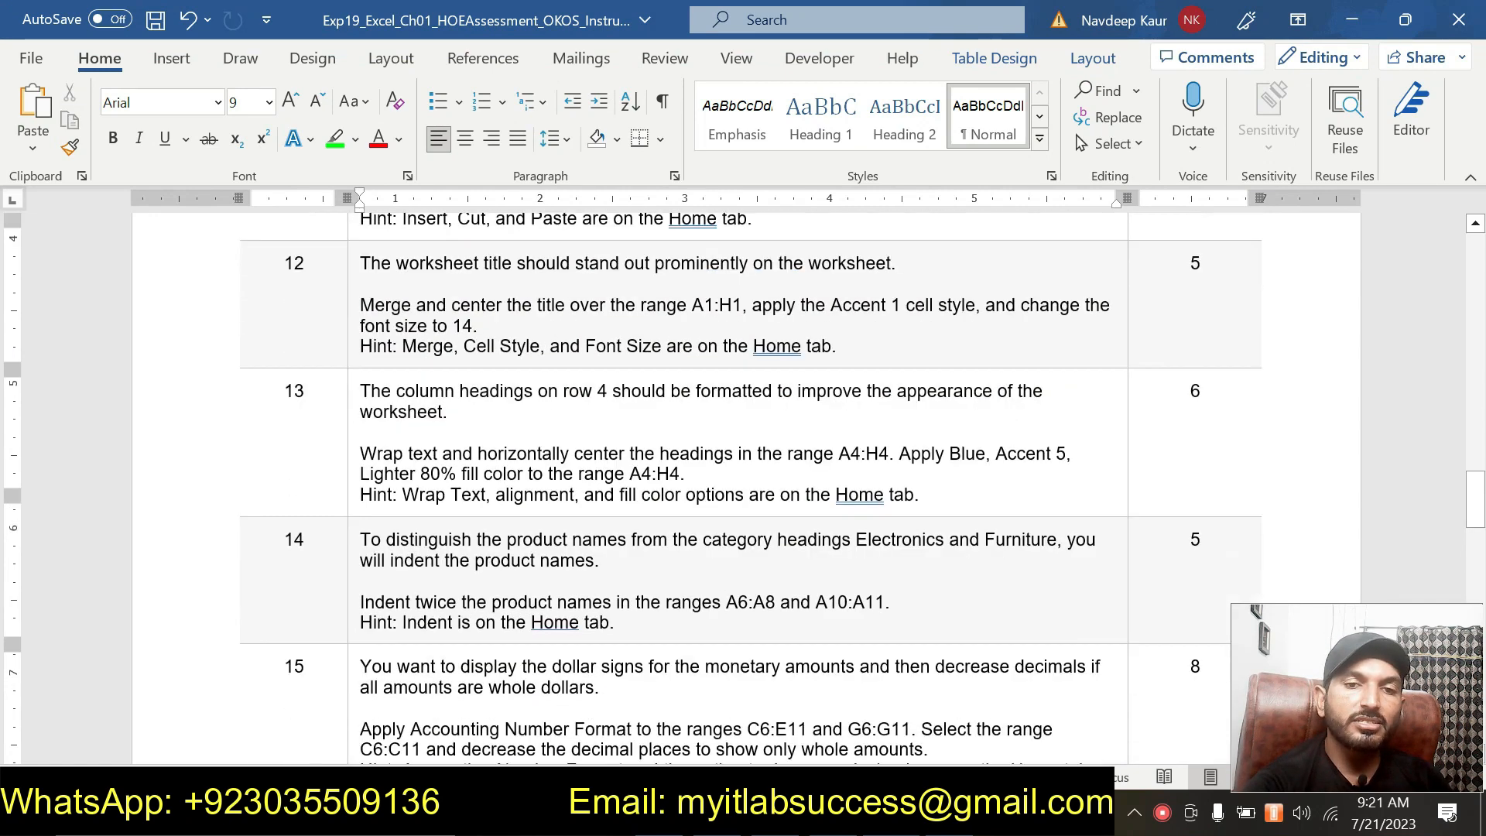
pyautogui.scroll(-15, 746, 534)
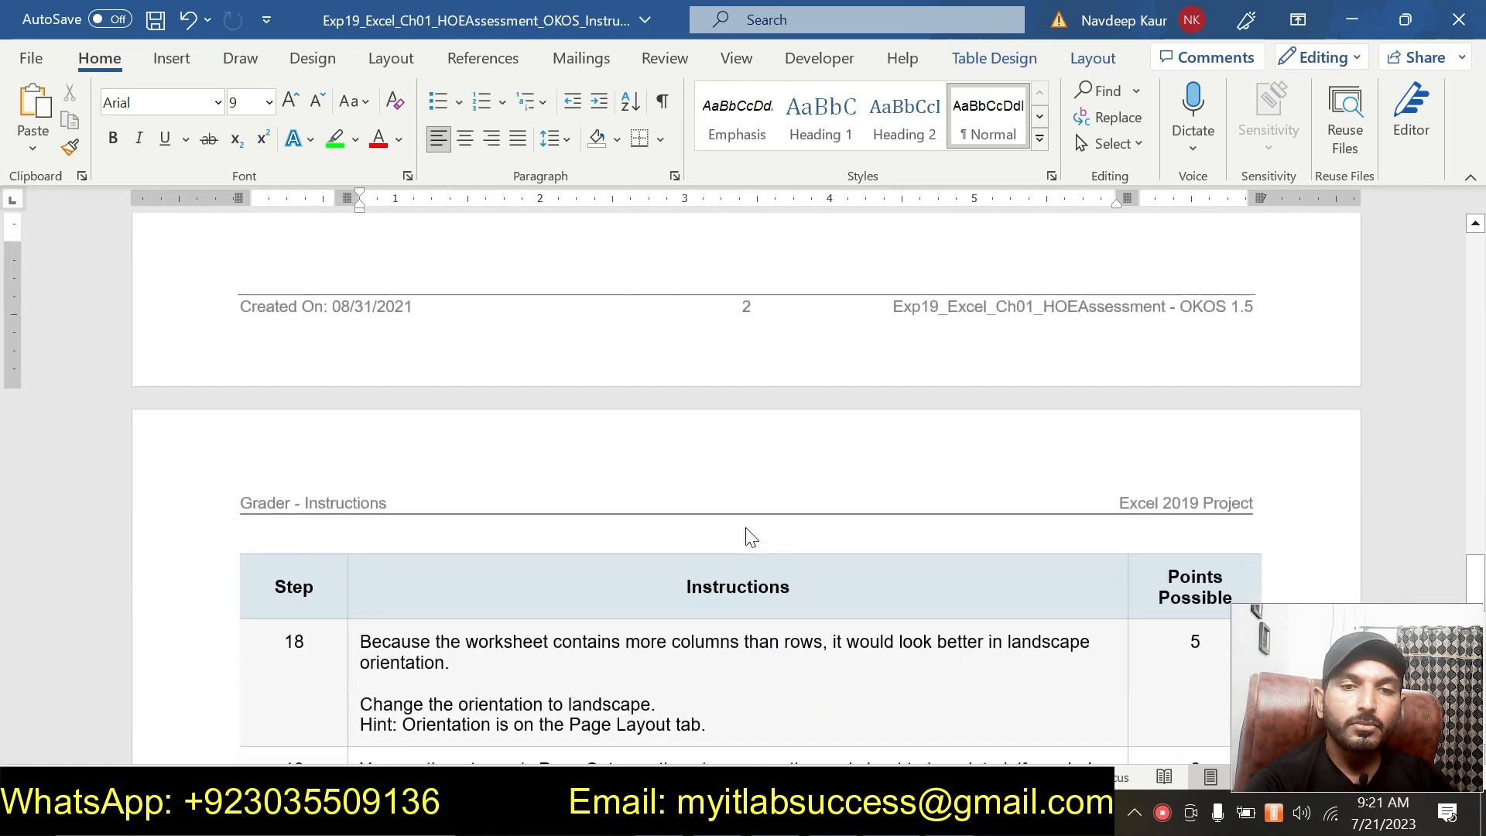
pyautogui.scroll(20, 745, 522)
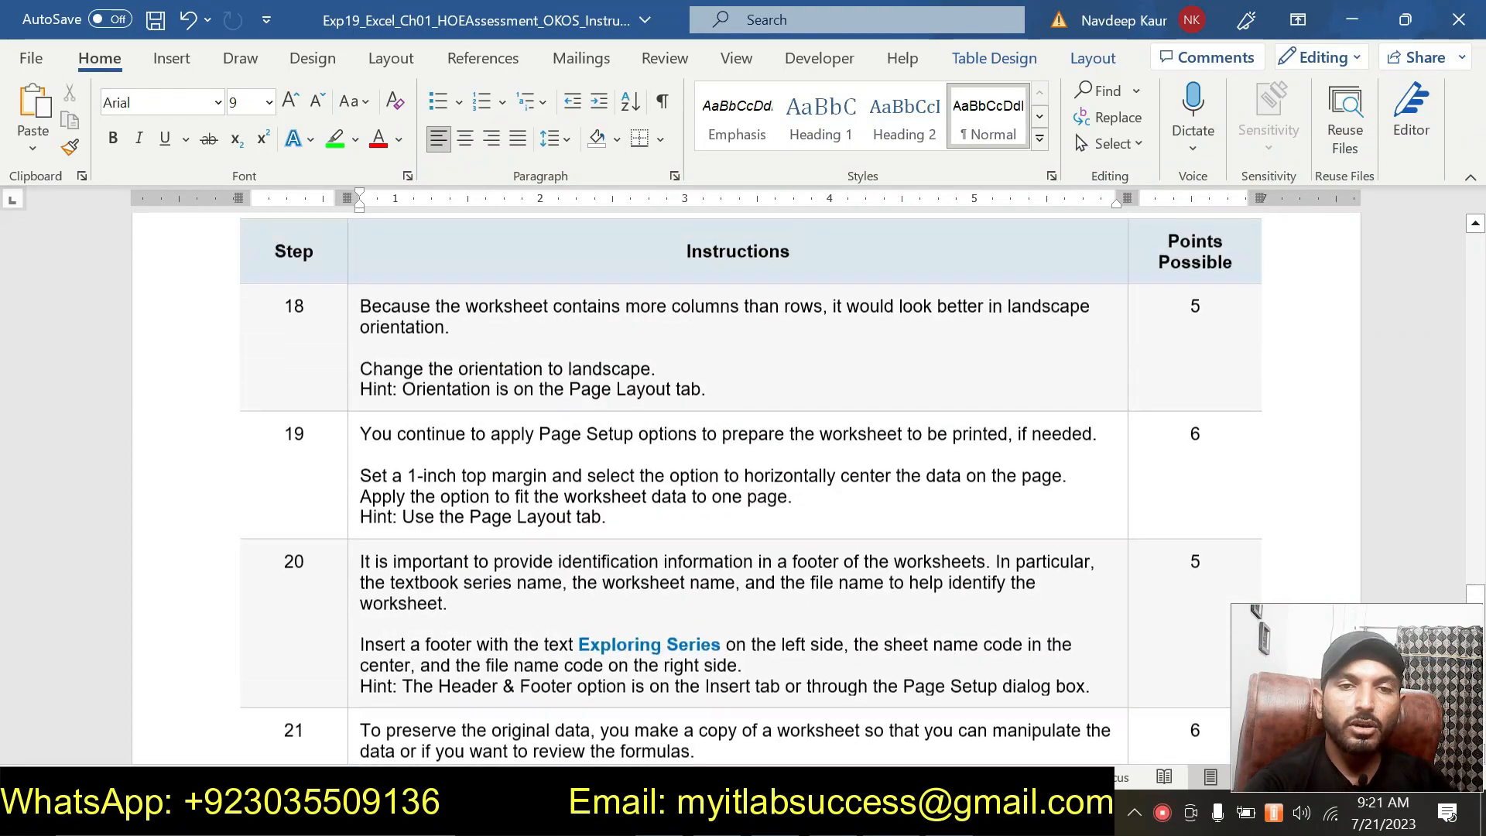
pyautogui.scroll(20, 745, 548)
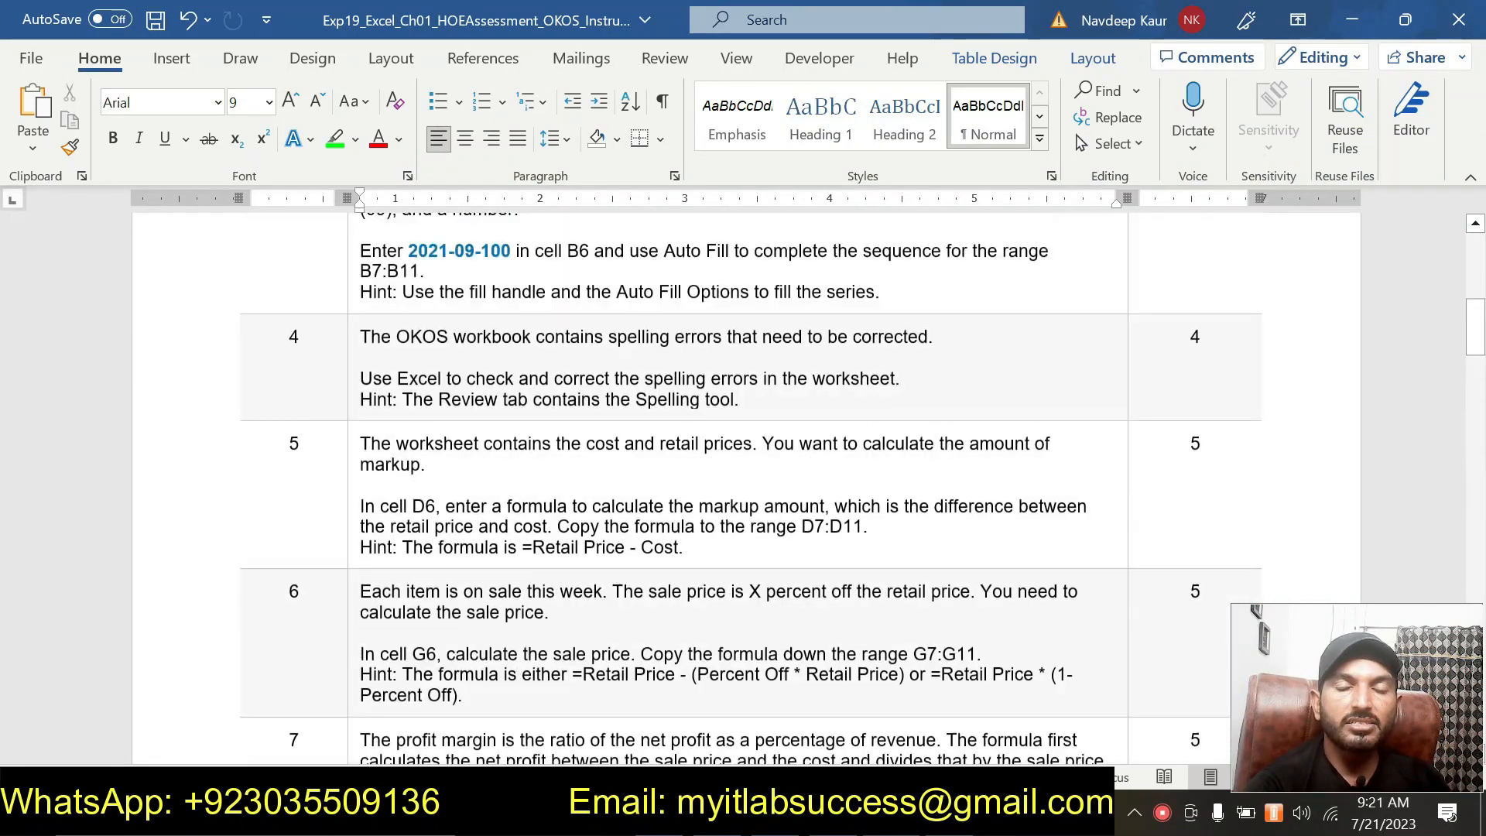
pyautogui.scroll(-6, 745, 548)
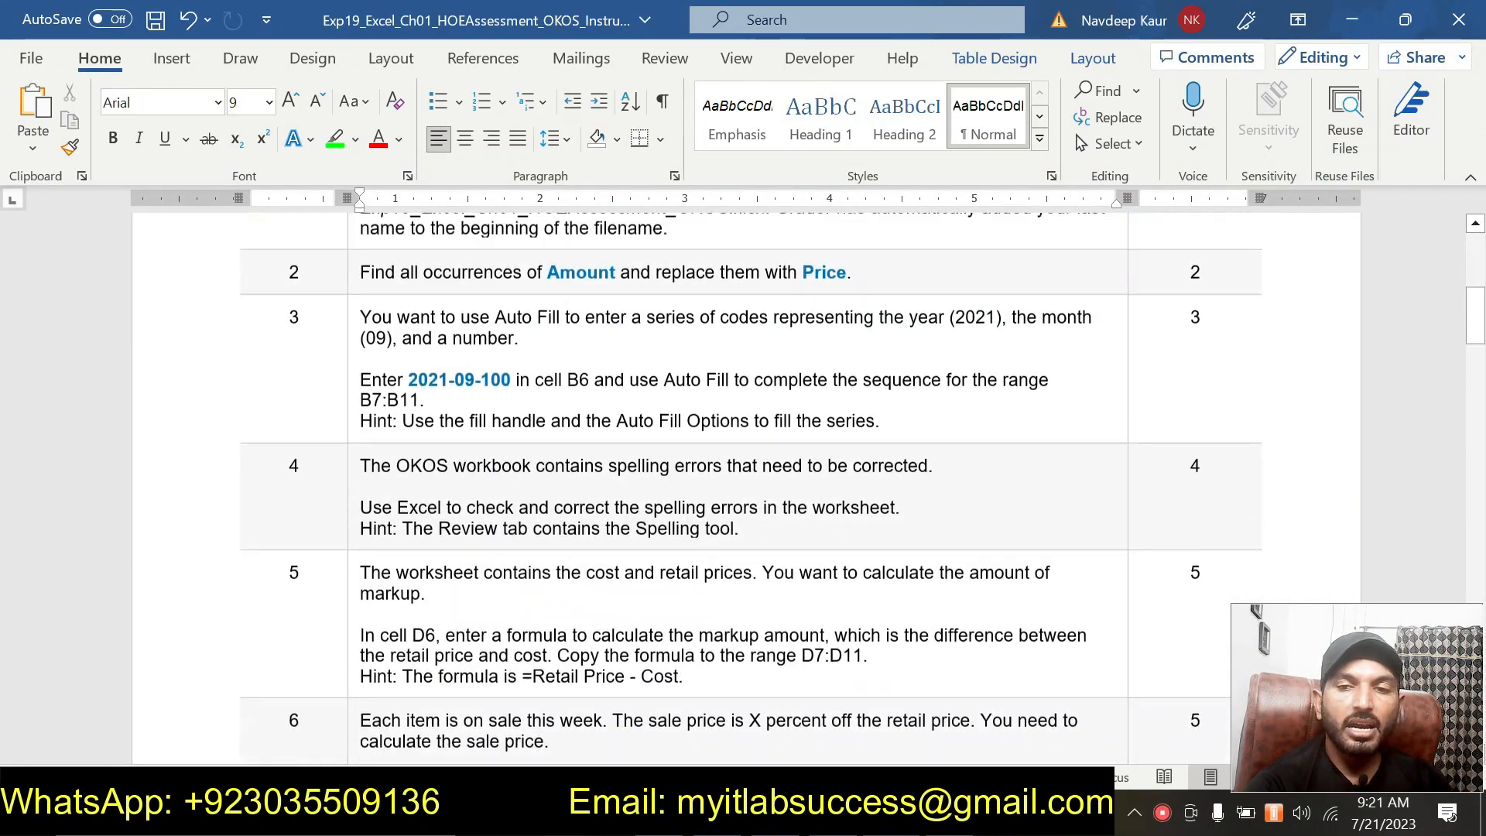
pyautogui.scroll(5, 745, 548)
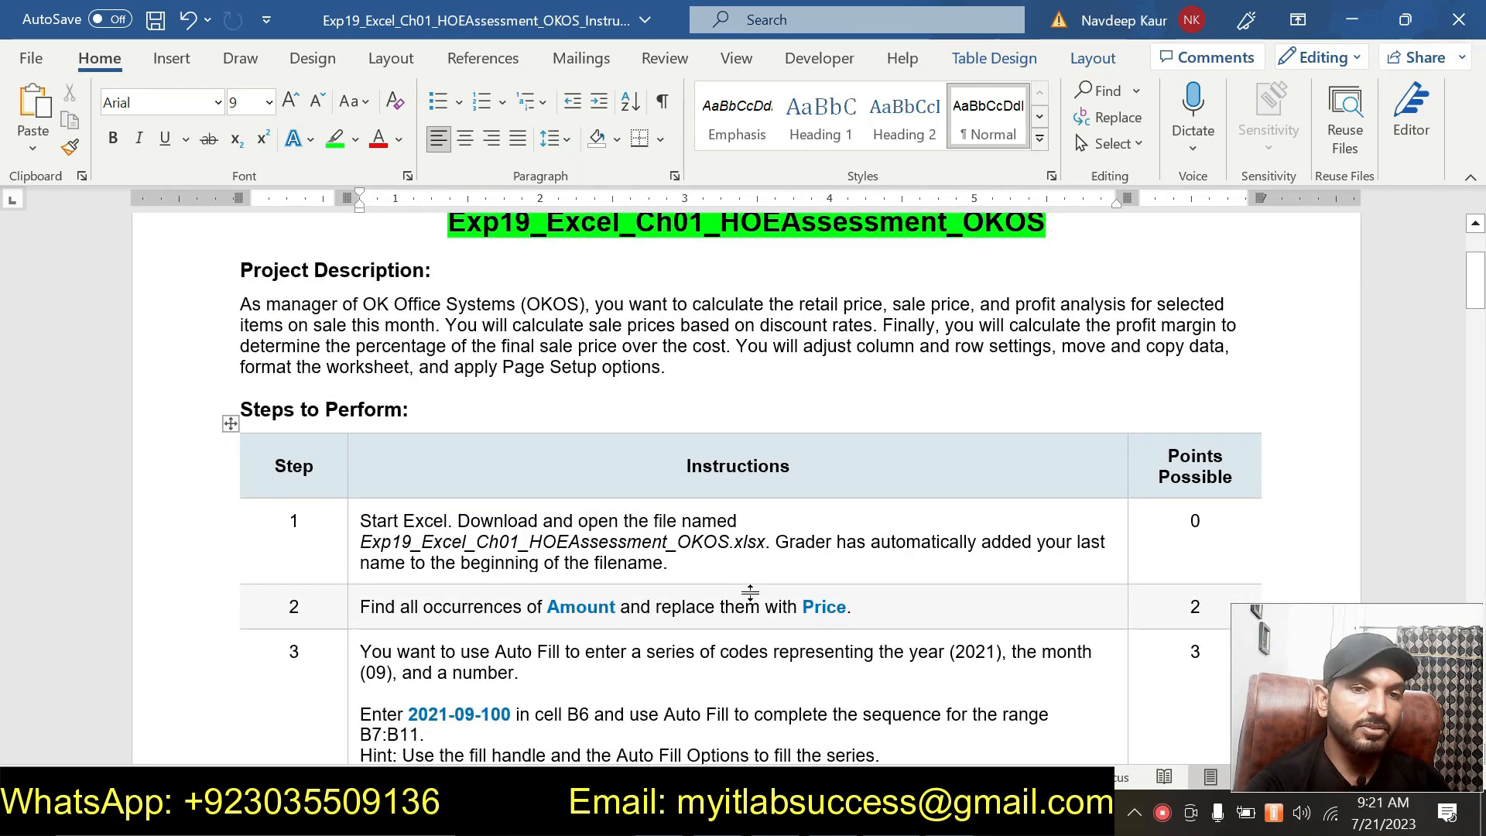
pyautogui.scroll(-11, 750, 593)
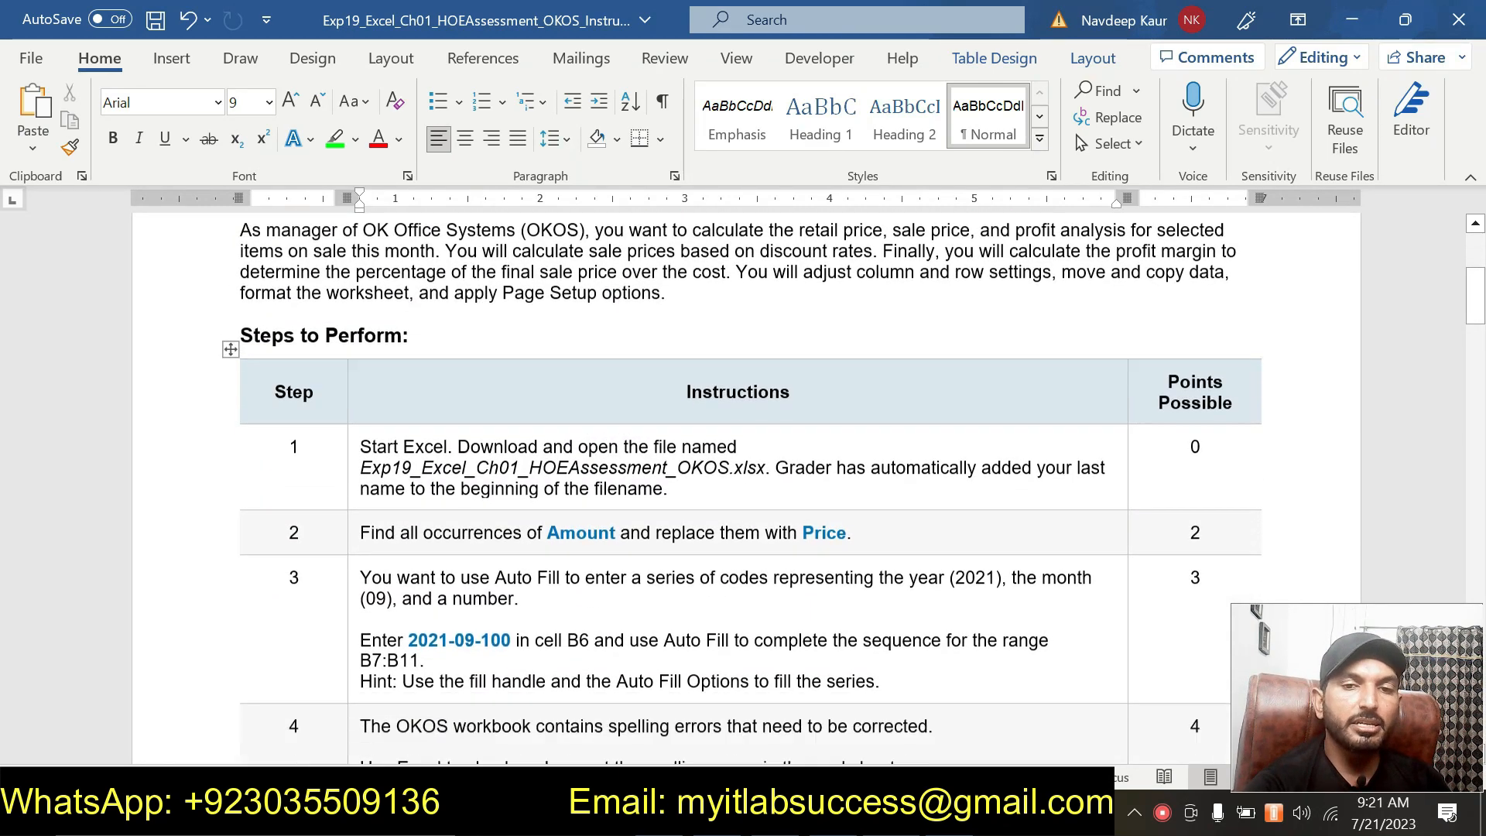
pyautogui.scroll(-1, 754, 596)
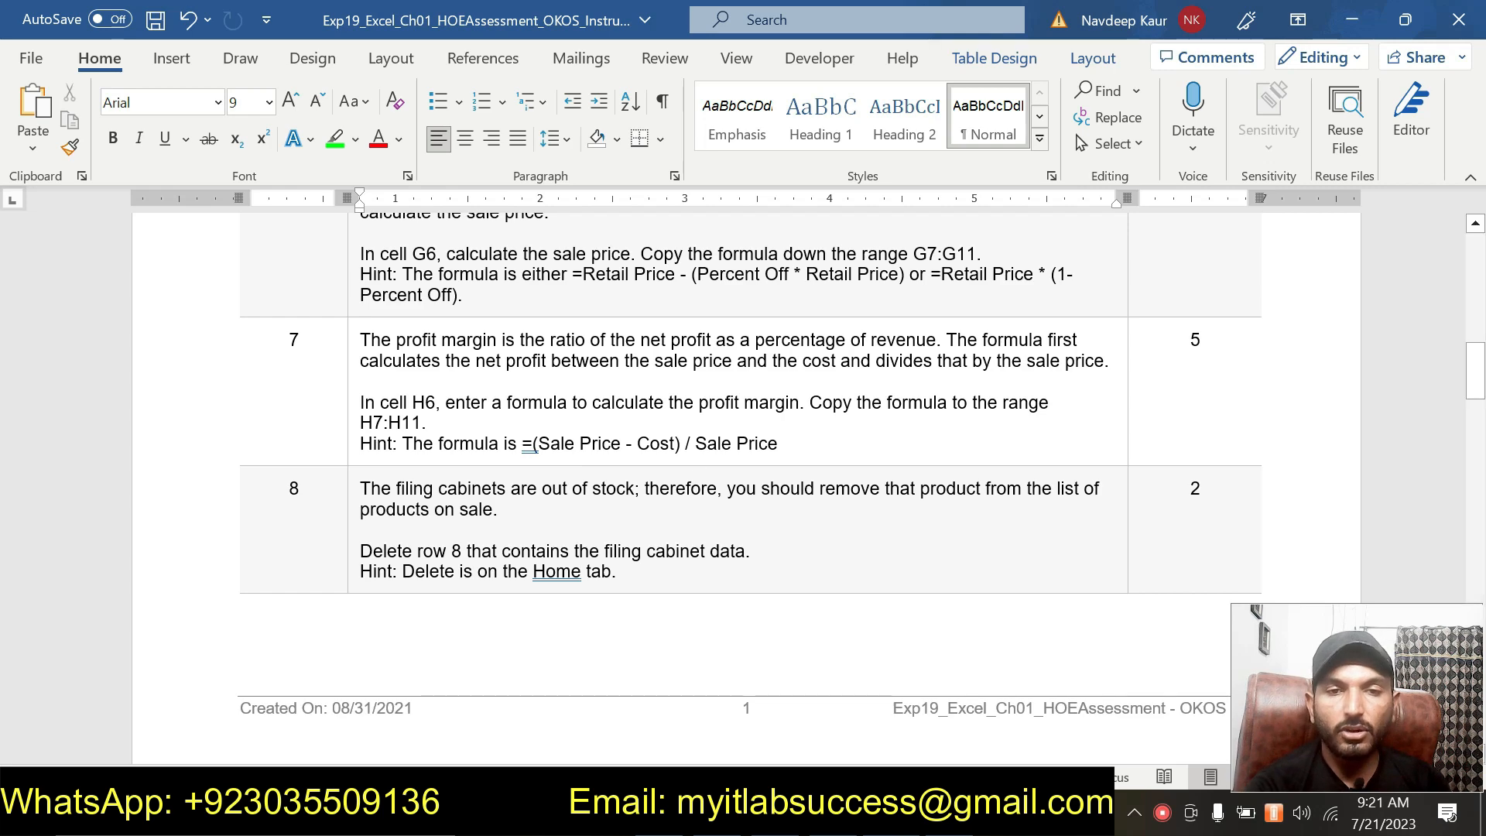
pyautogui.scroll(-5, 815, 454)
pyautogui.scroll(-8, 814, 453)
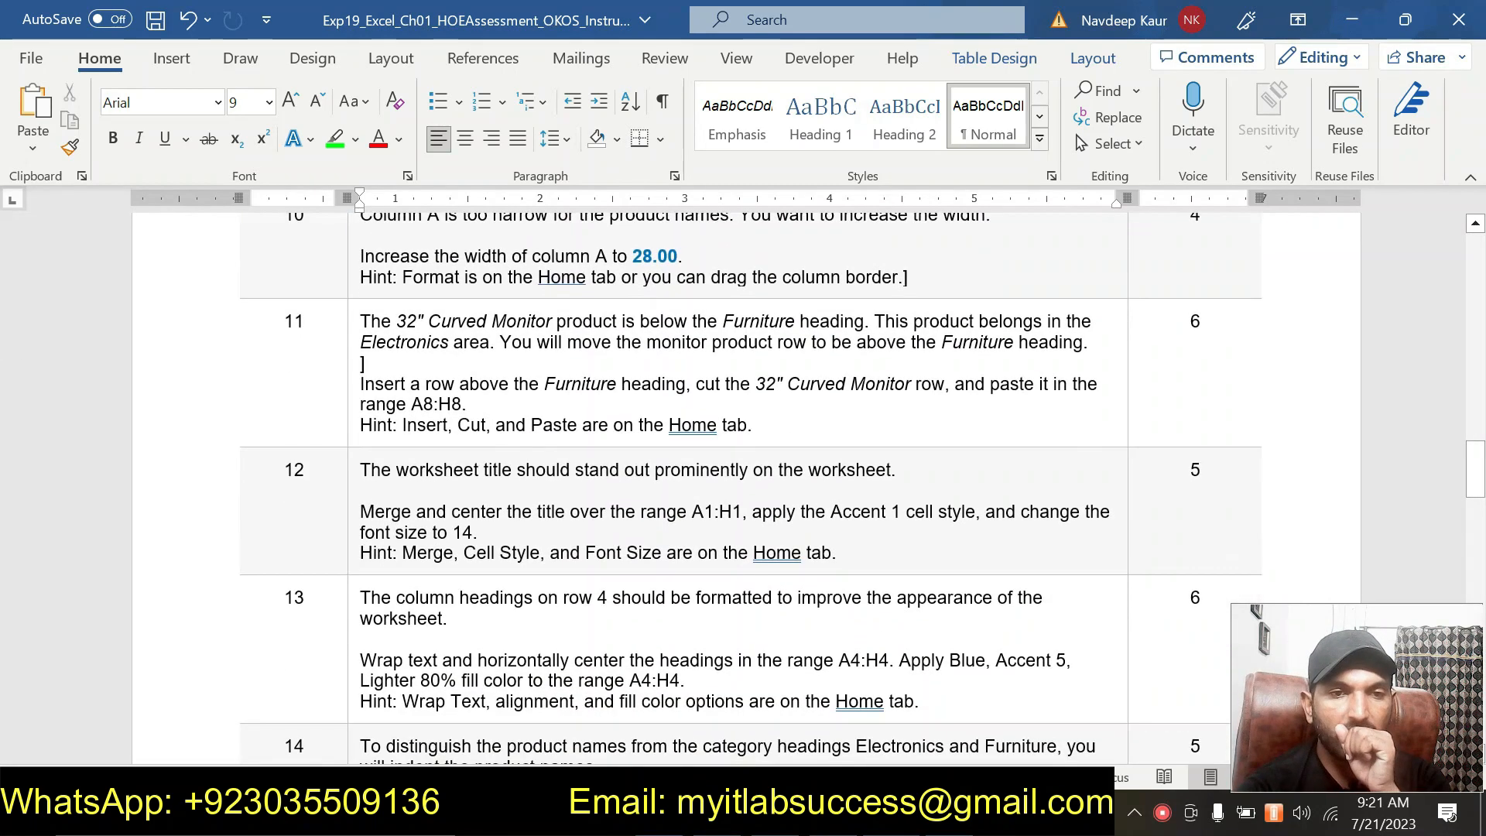
pyautogui.scroll(-1, 776, 552)
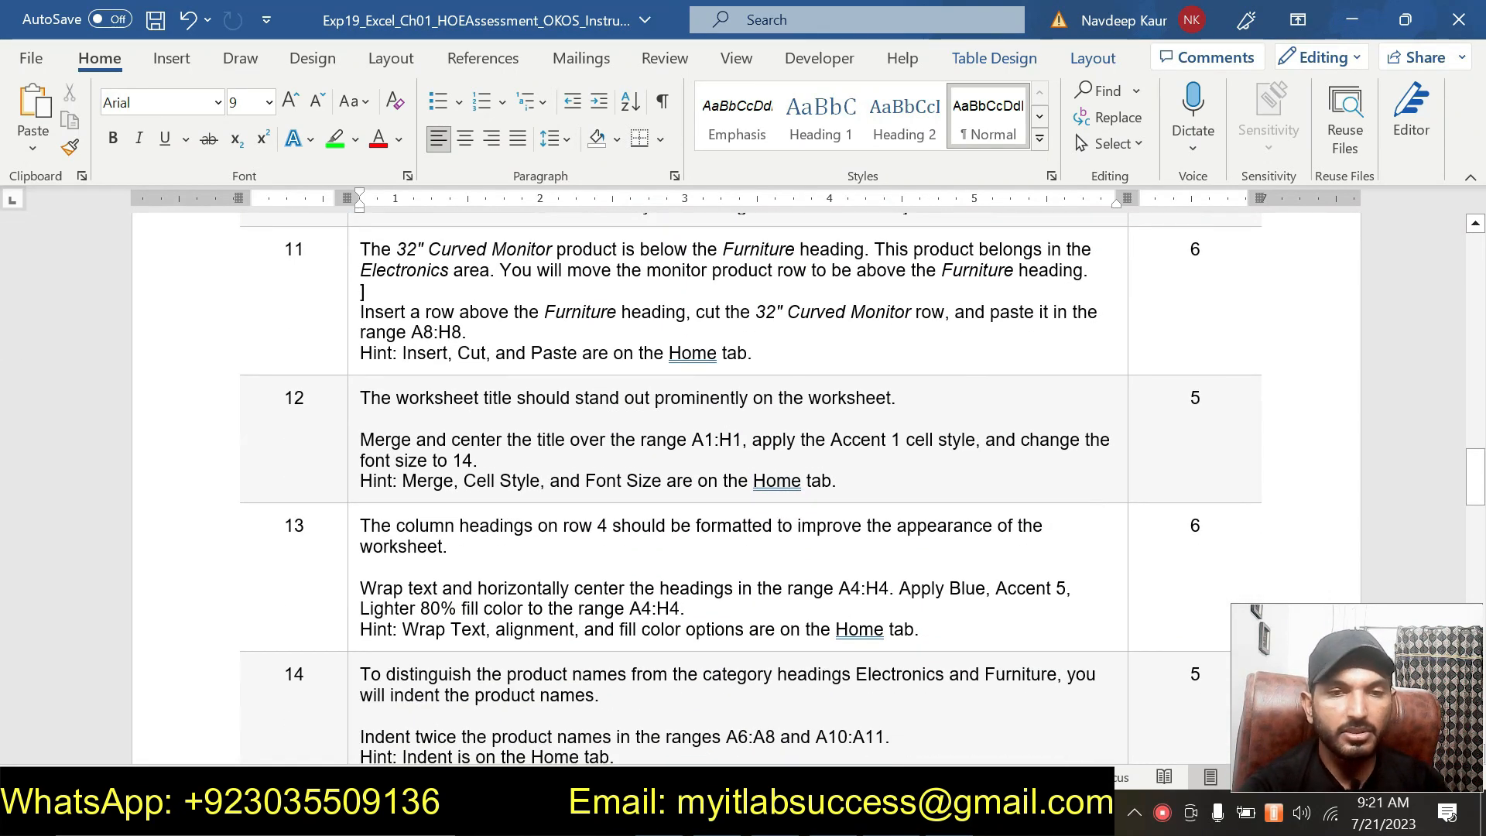
# Undo the last edit in the instructions document.
pyautogui.hotkey('ctrl', 'z')
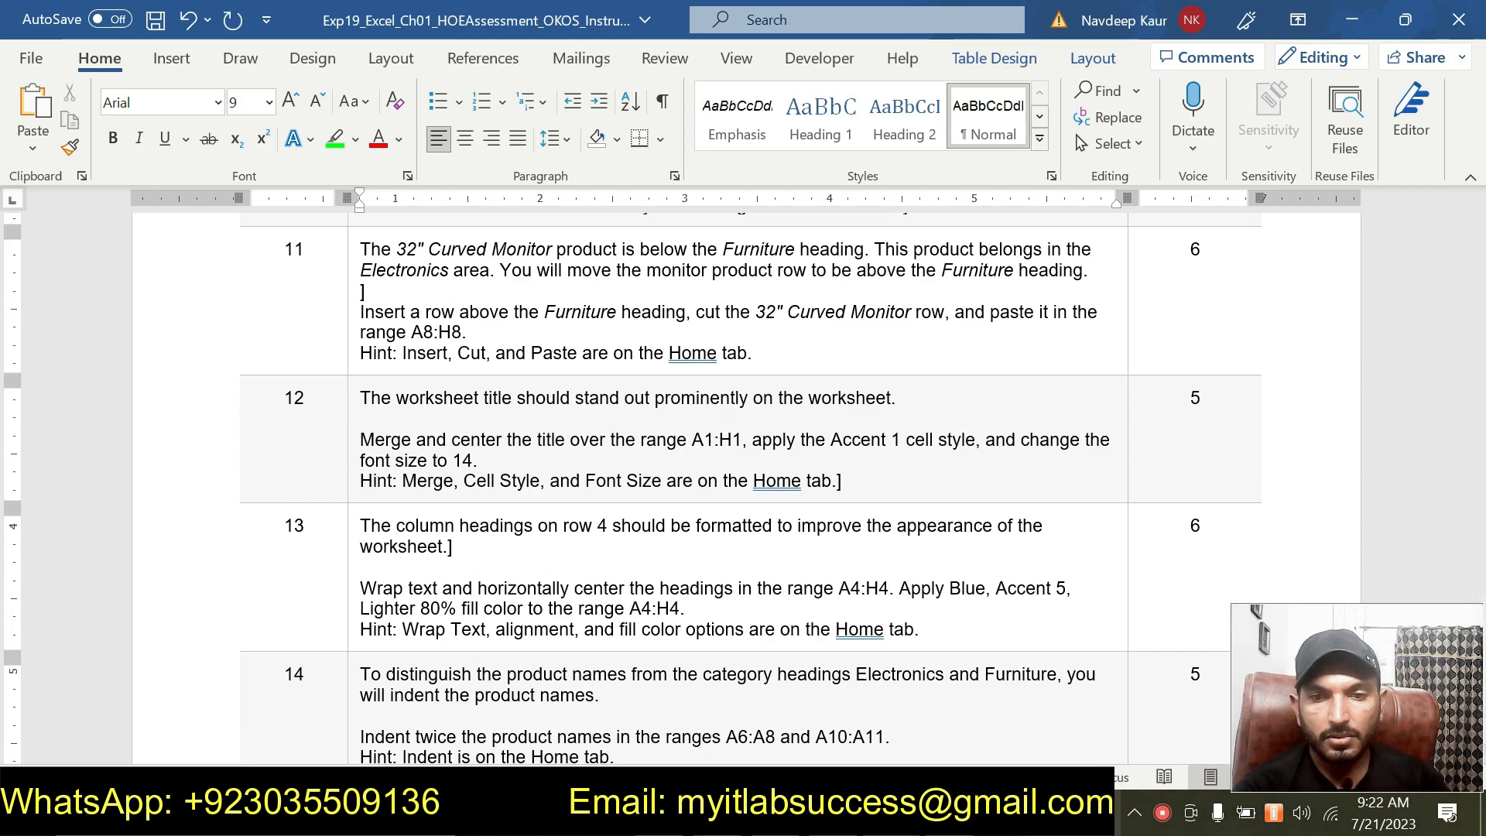
pyautogui.hotkey('alt', 'Tab')
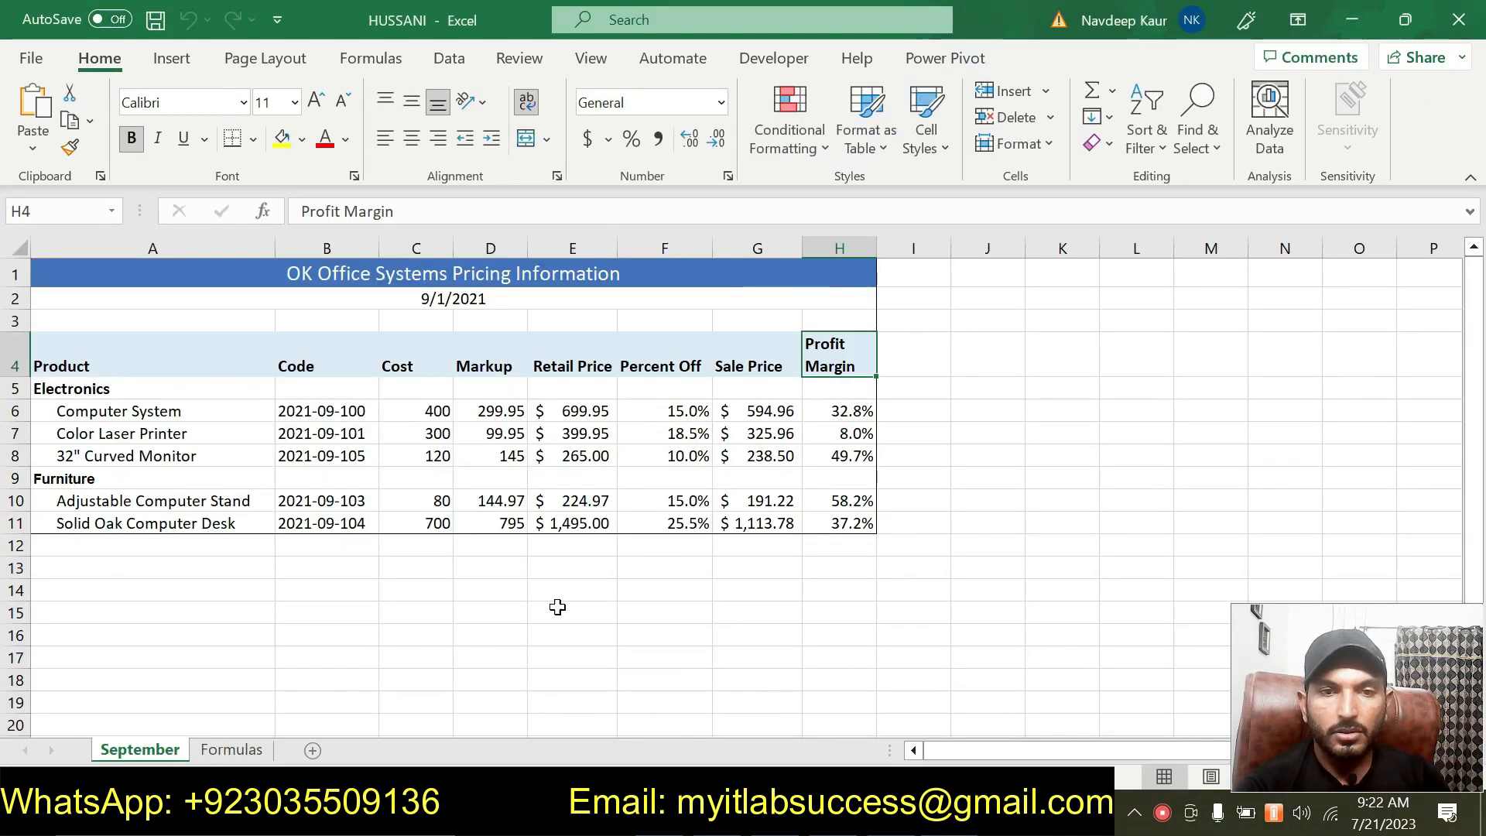
pyautogui.click(476, 637)
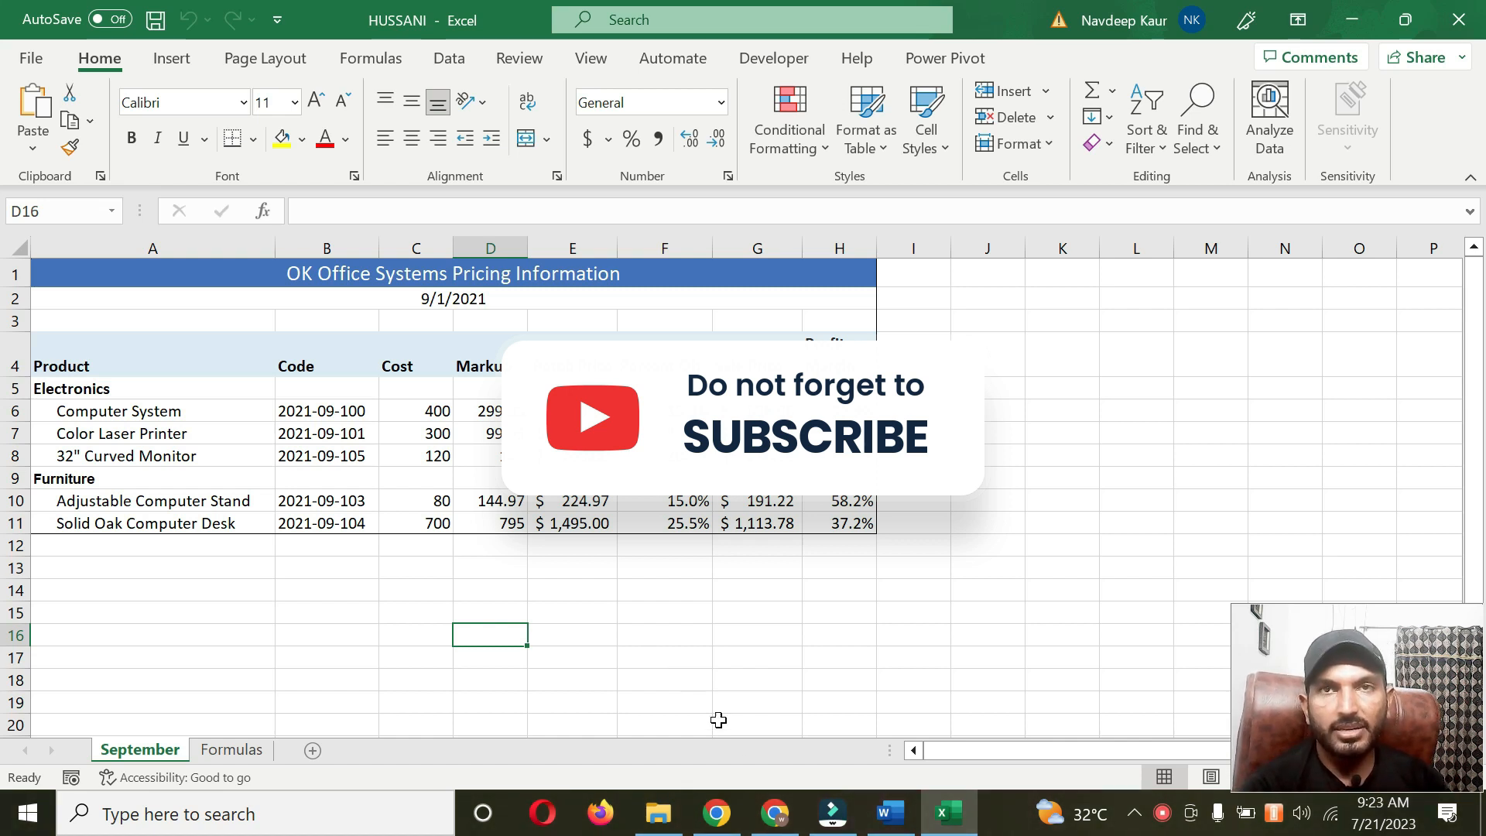
pyautogui.click(890, 813)
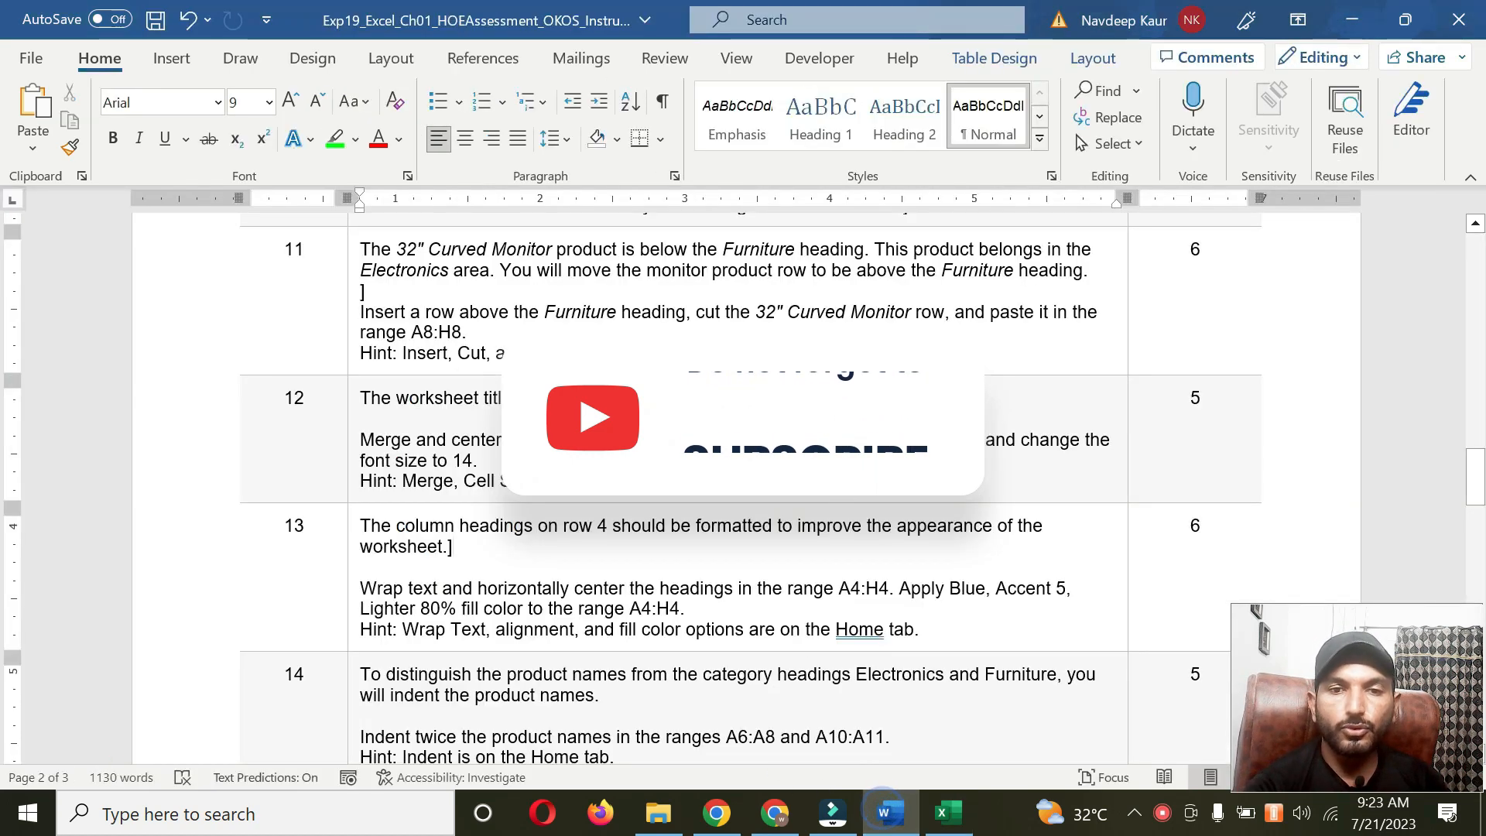